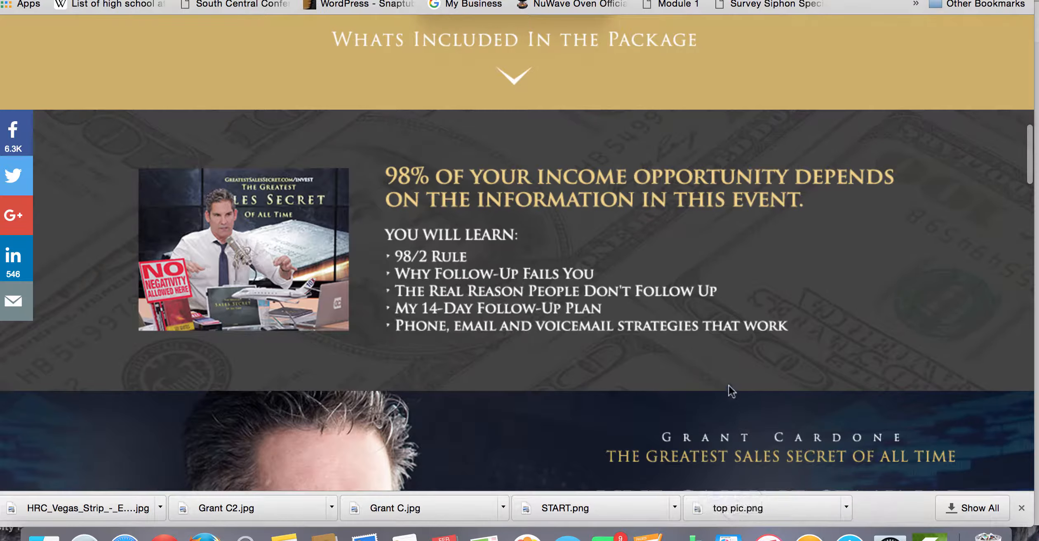
Review the Follow-Up sales page's package sections, video, wallpaper bonus and closing offer, then return to its header.
scroll(728, 384, "down", 15)
scroll(730, 389, "up", 8)
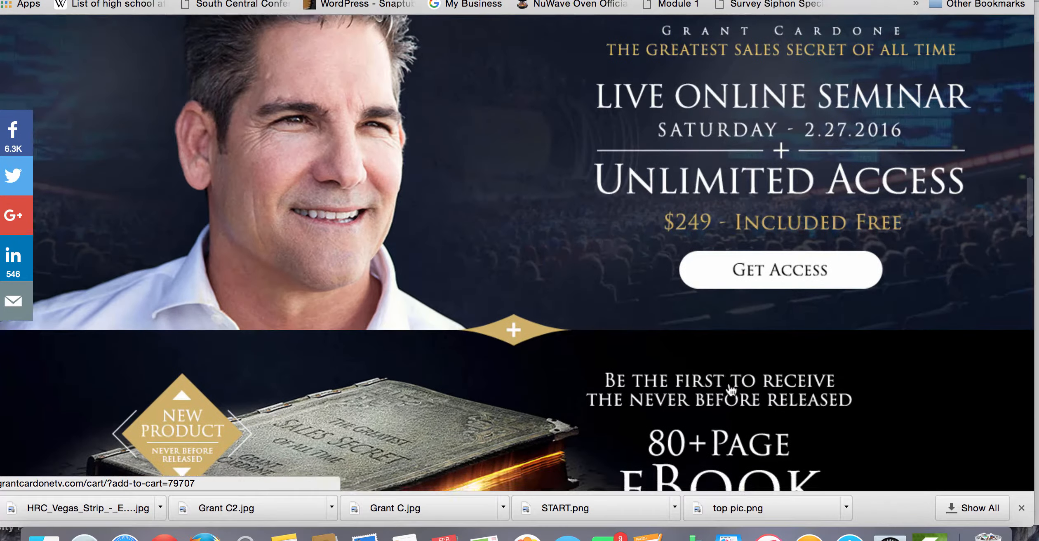
scroll(730, 390, "down", 5)
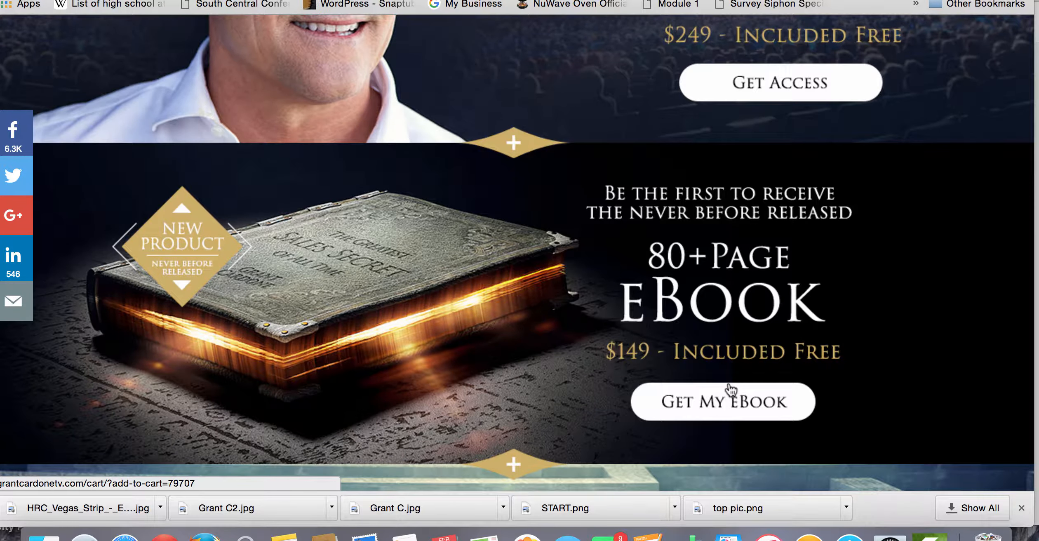
scroll(730, 390, "down", 10)
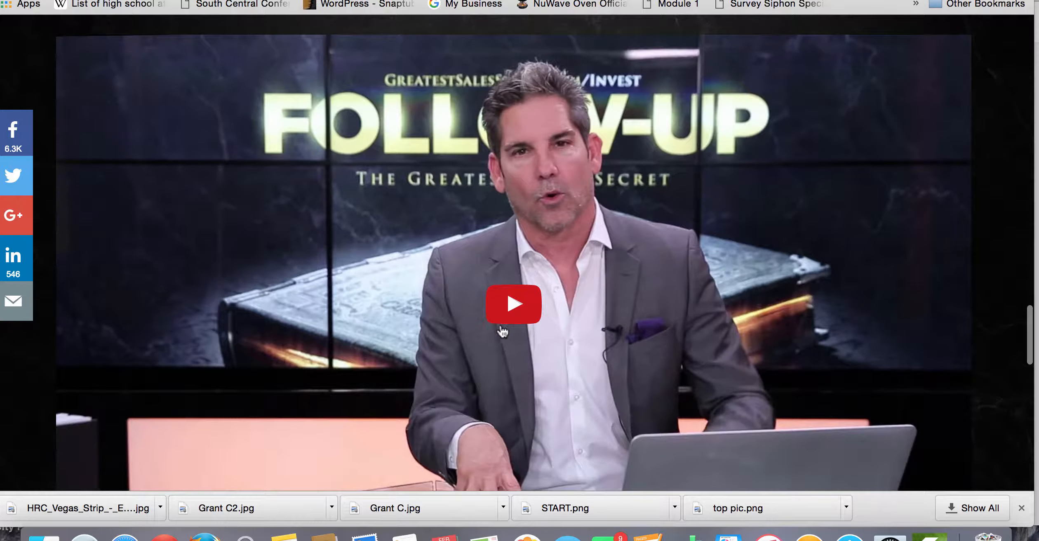
scroll(522, 309, "down", 10)
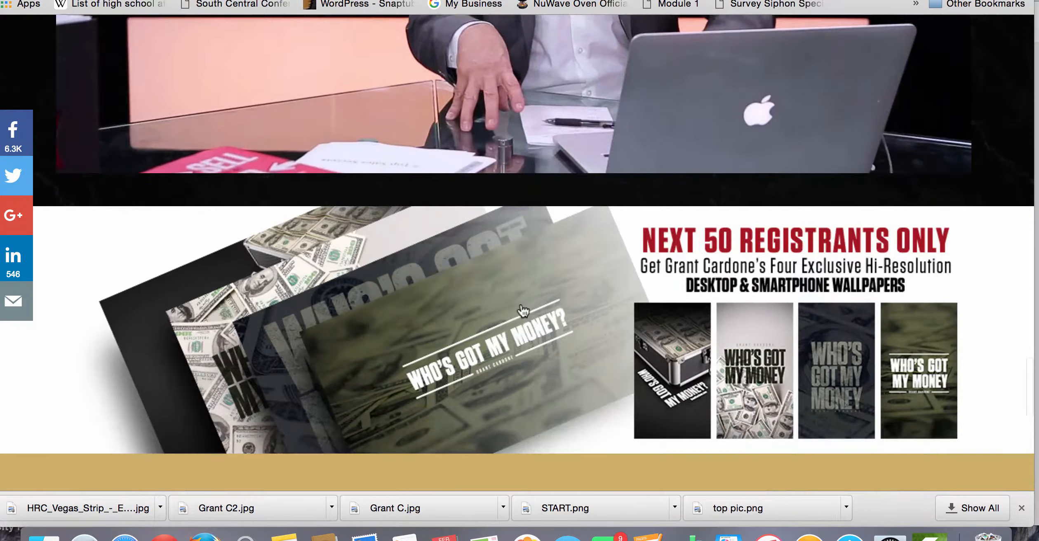
scroll(521, 298, "down", 12)
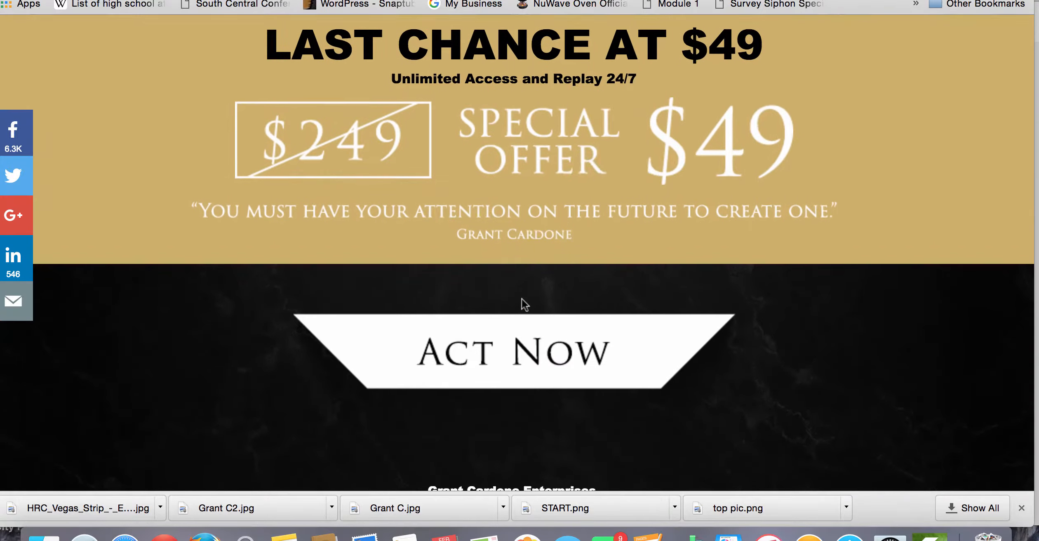
scroll(524, 306, "down", 2)
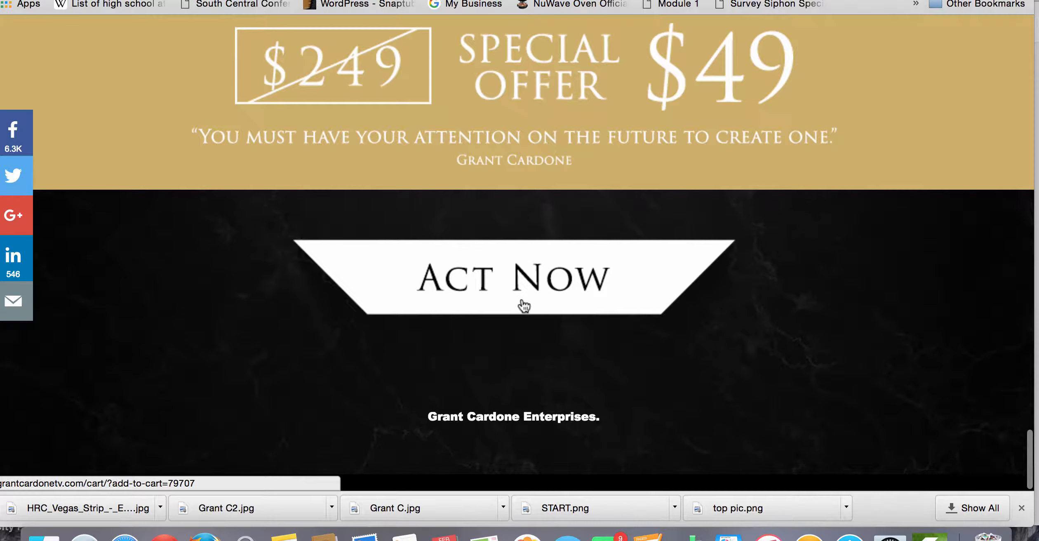
scroll(521, 298, "up", 20)
scroll(521, 298, "down", 9)
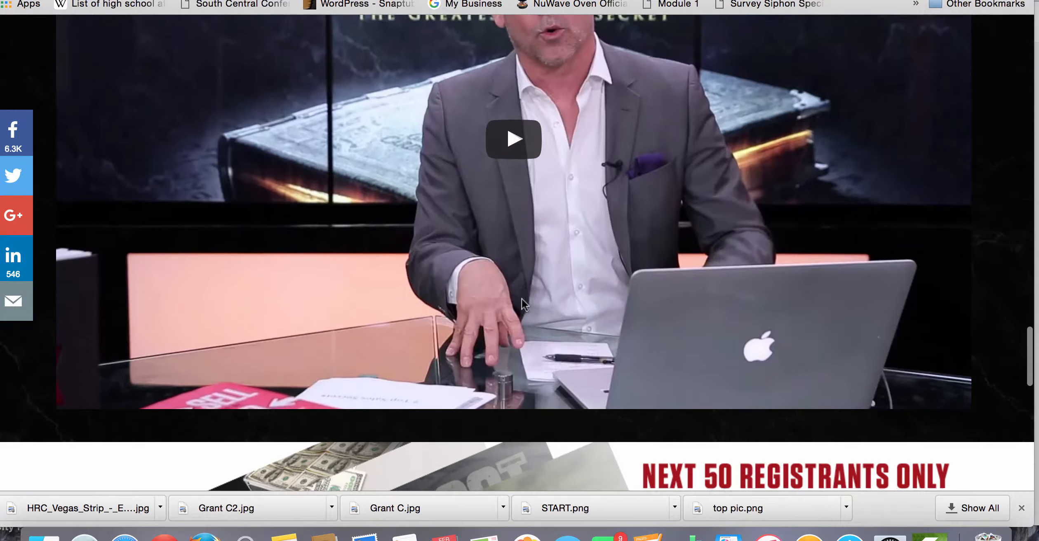
scroll(522, 298, "up", 15)
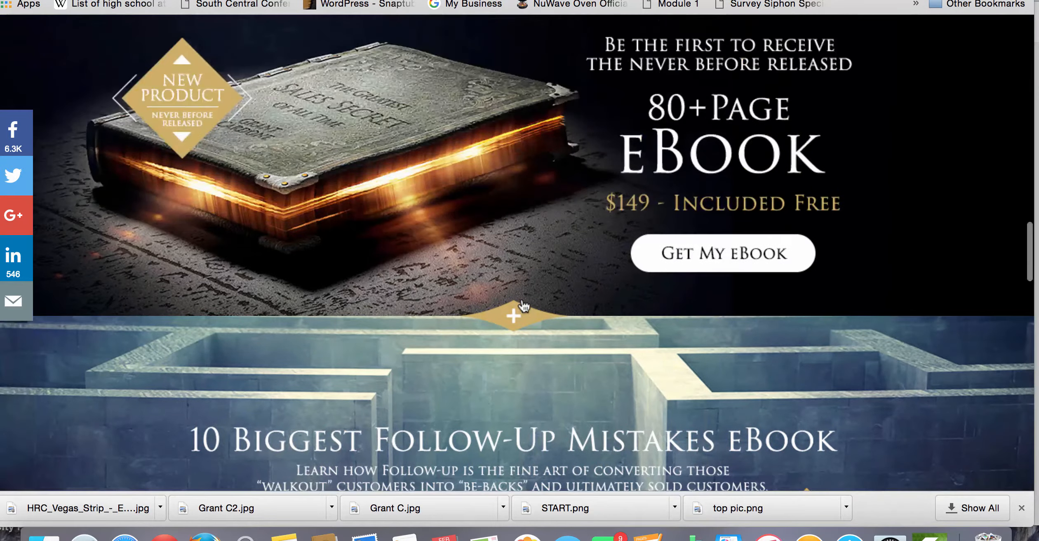
scroll(524, 306, "up", 12)
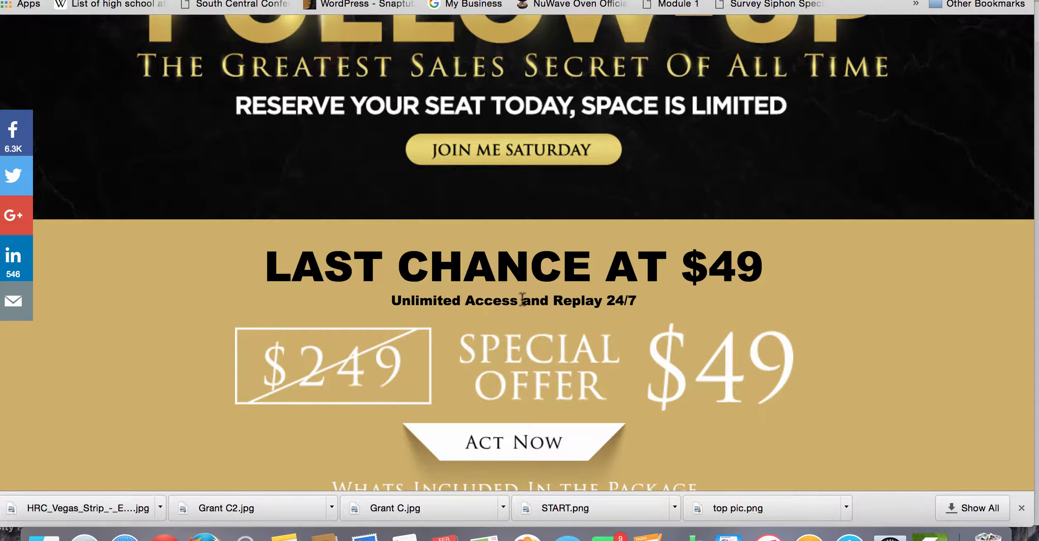
scroll(522, 298, "up", 10)
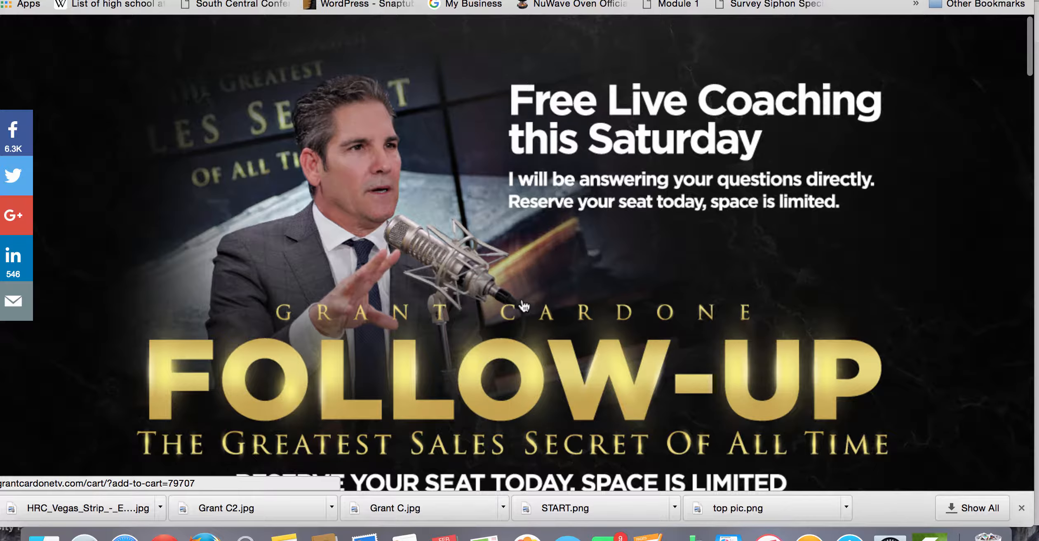
Examine how the sales page alternates its eBook, video and live seminar sections below the header.
scroll(523, 306, "down", 15)
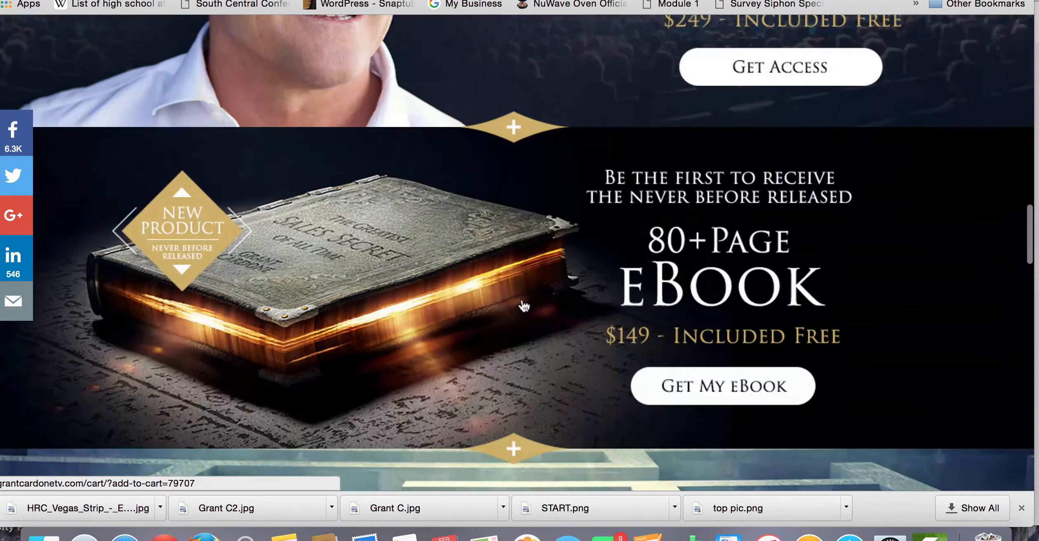
scroll(522, 305, "down", 12)
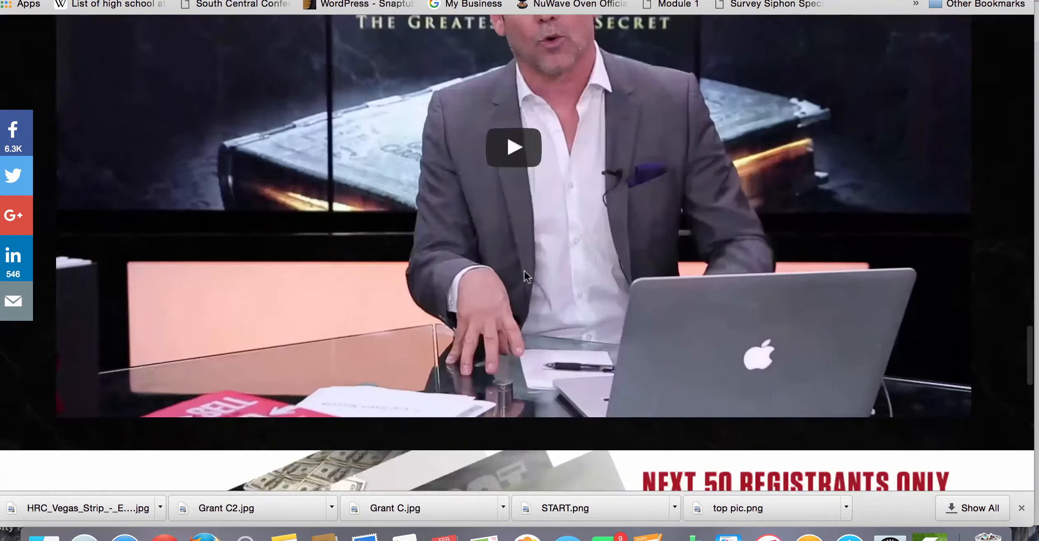
scroll(524, 270, "down", 14)
scroll(523, 269, "up", 12)
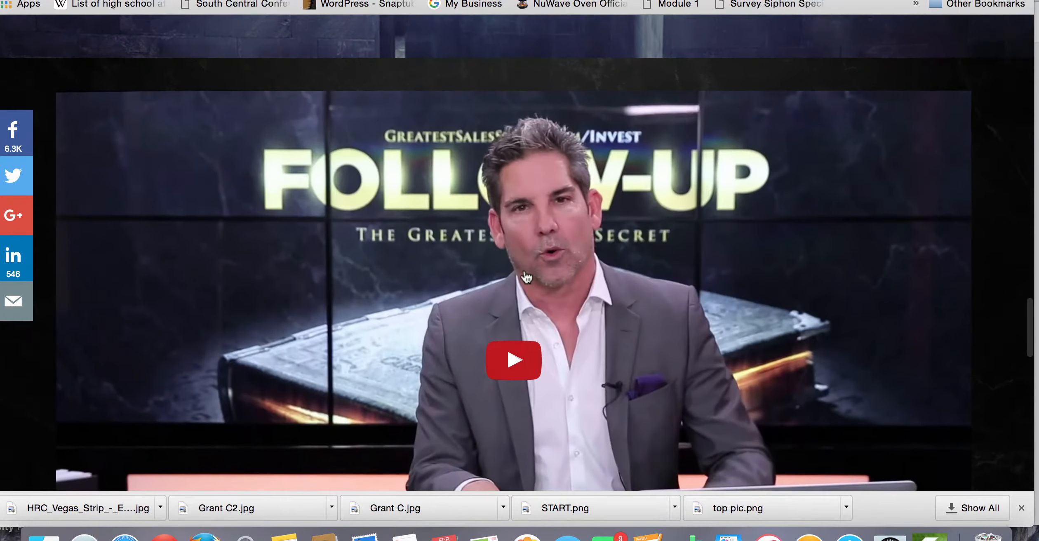
scroll(527, 277, "up", 12)
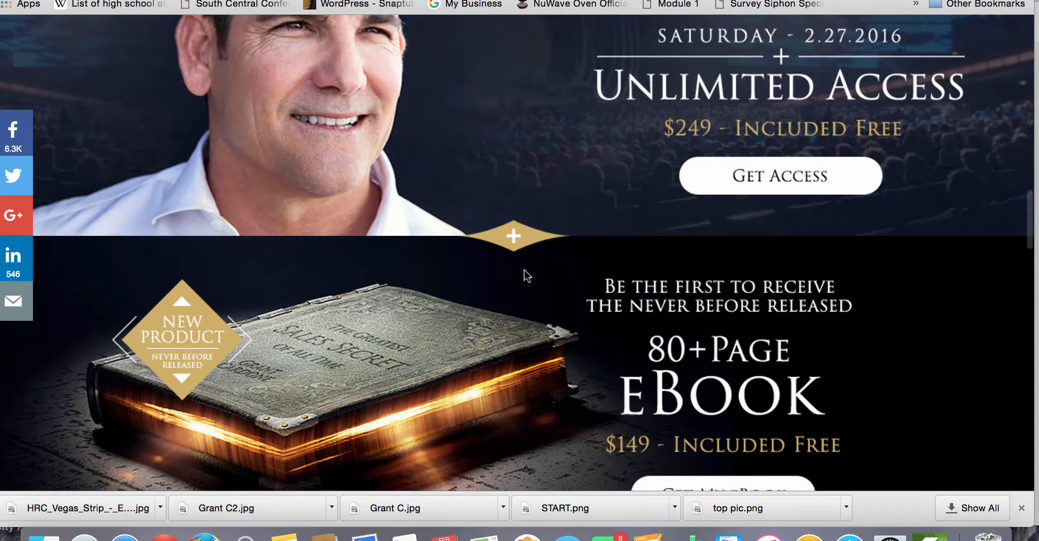
scroll(526, 277, "up", 10)
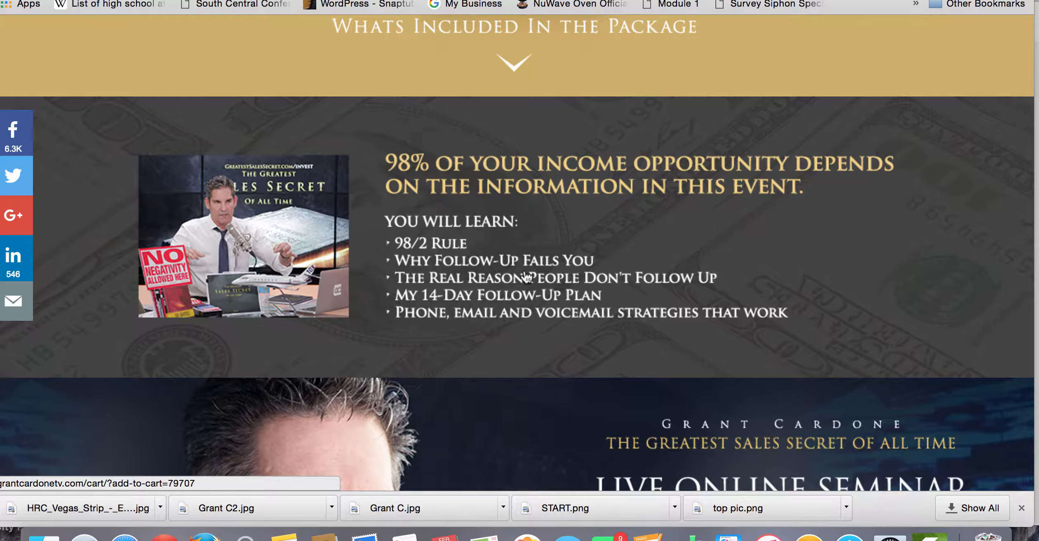
scroll(525, 276, "down", 10)
scroll(526, 274, "up", 5)
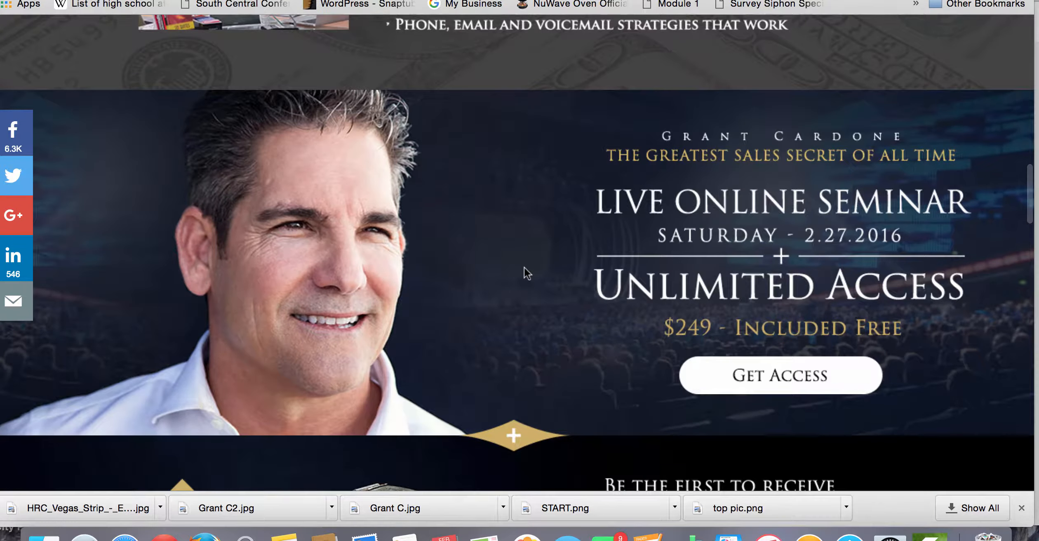
scroll(524, 273, "up", 15)
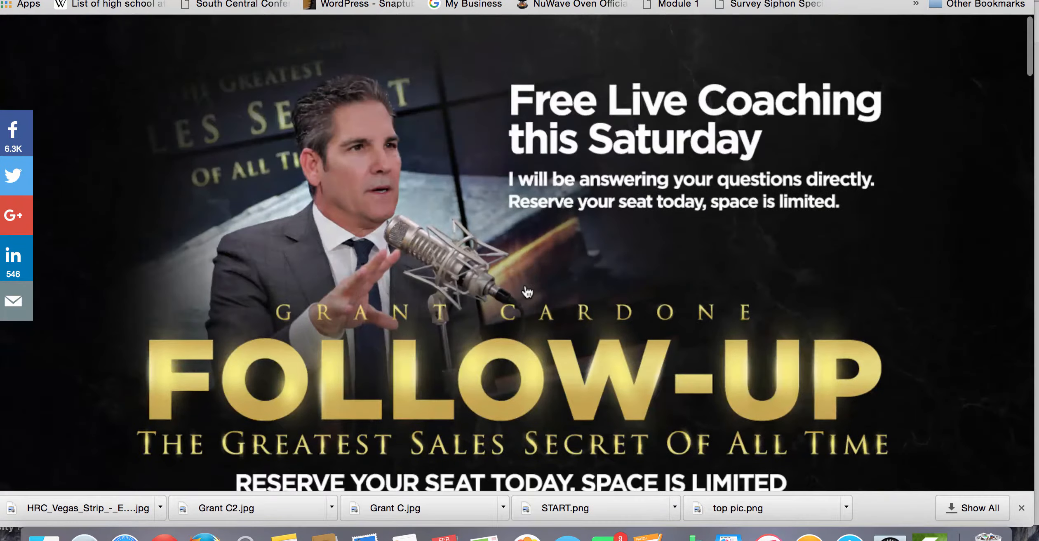
Examine the sales page's $49 special offer block and the eBook bonuses included in the package.
scroll(526, 292, "down", 8)
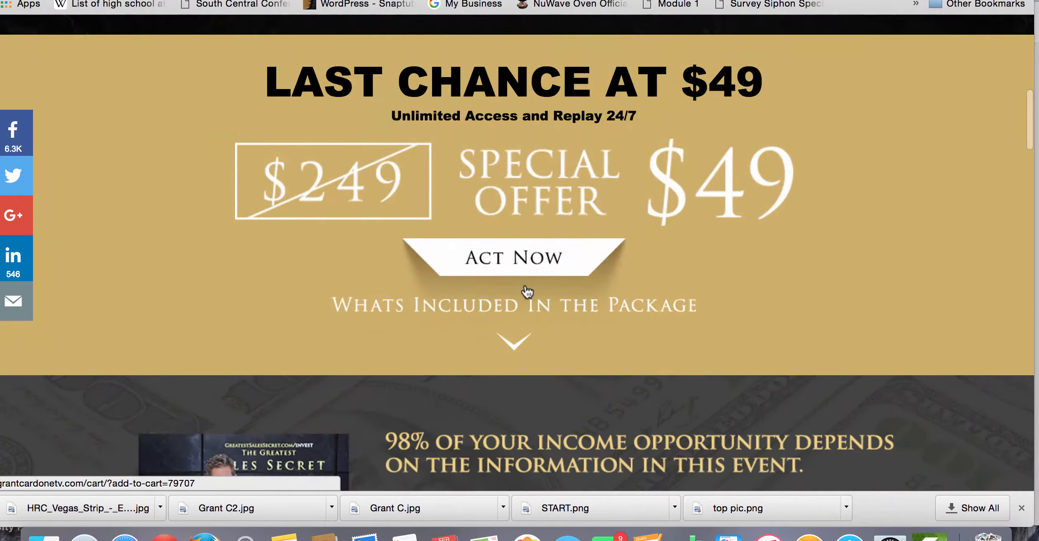
scroll(526, 289, "down", 12)
scroll(528, 278, "up", 4)
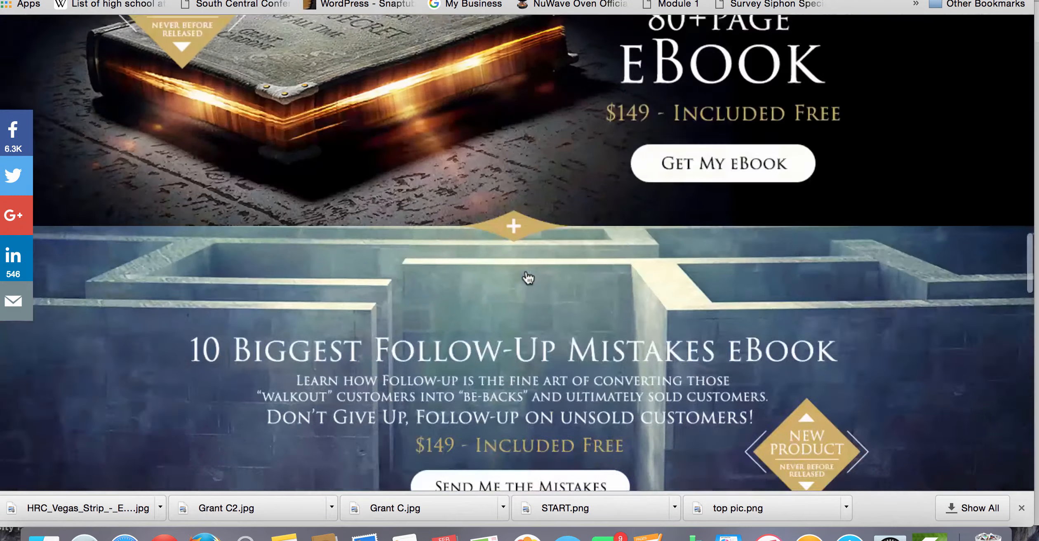
scroll(528, 277, "up", 6)
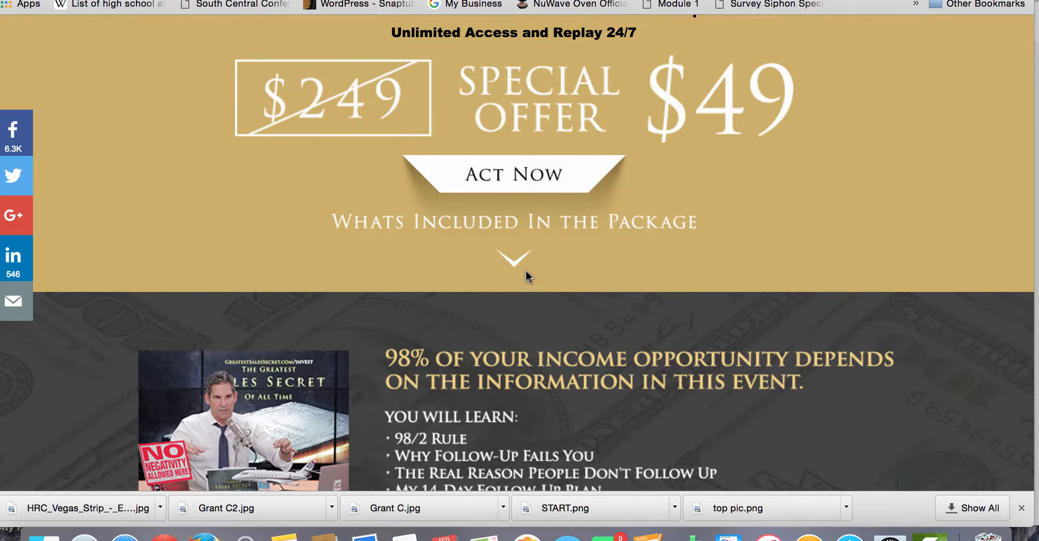
scroll(526, 273, "up", 5)
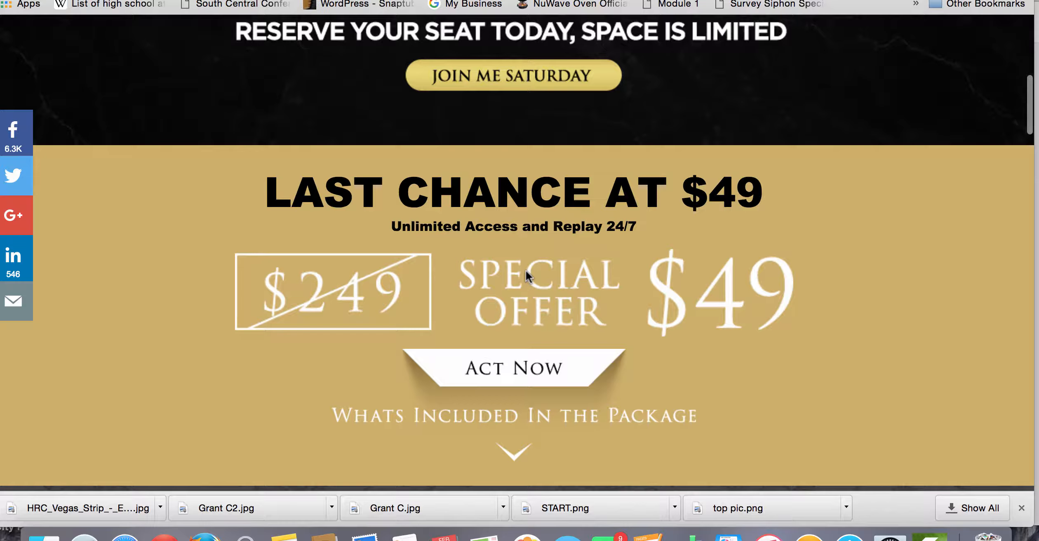
scroll(773, 367, "down", 3)
scroll(774, 368, "down", 7)
scroll(774, 369, "up", 4)
scroll(775, 369, "up", 4)
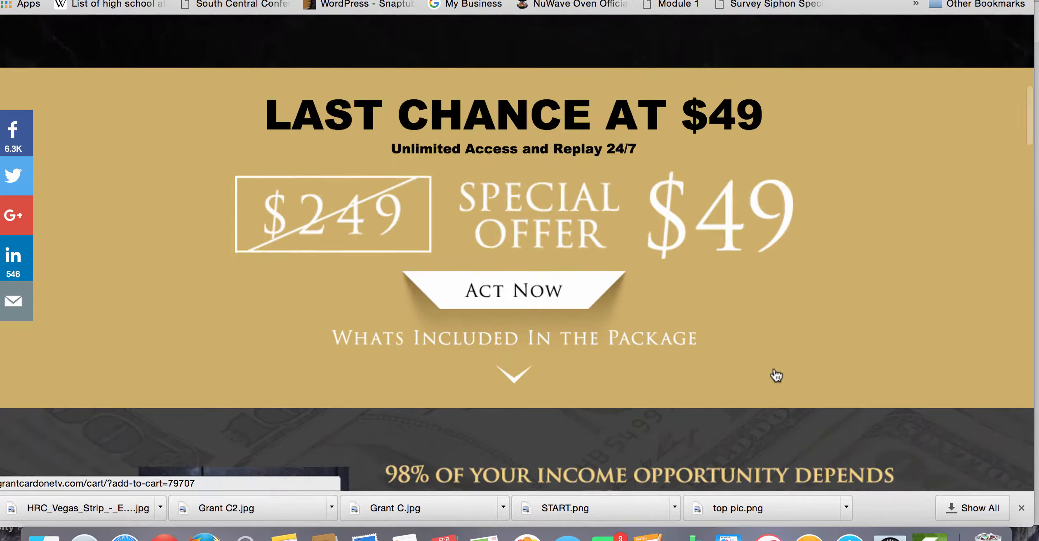
scroll(775, 375, "up", 1)
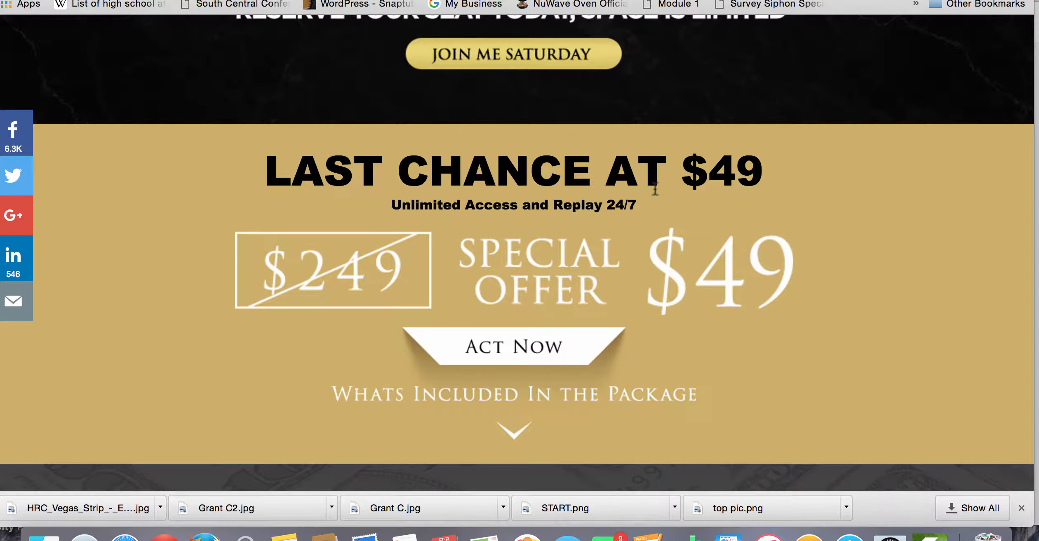
Compare the layout of the live online seminar section with the learning list and eBook sections around it.
scroll(655, 189, "up", 15)
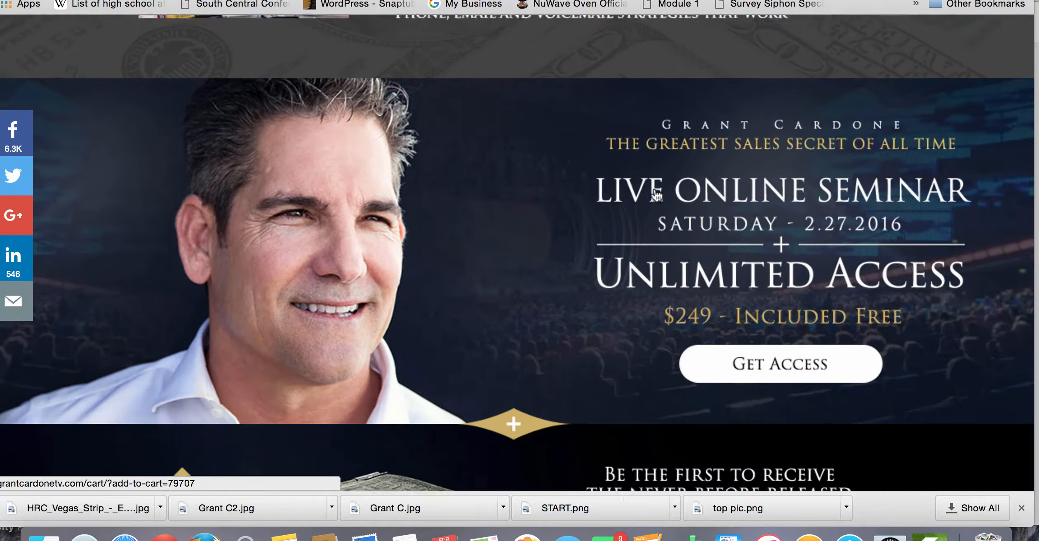
scroll(656, 193, "down", 10)
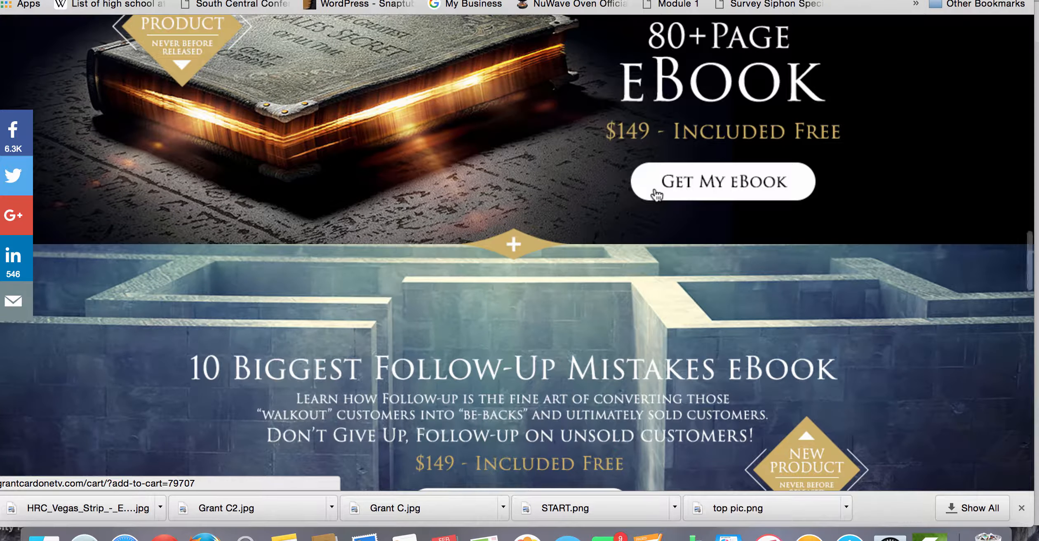
scroll(656, 194, "up", 15)
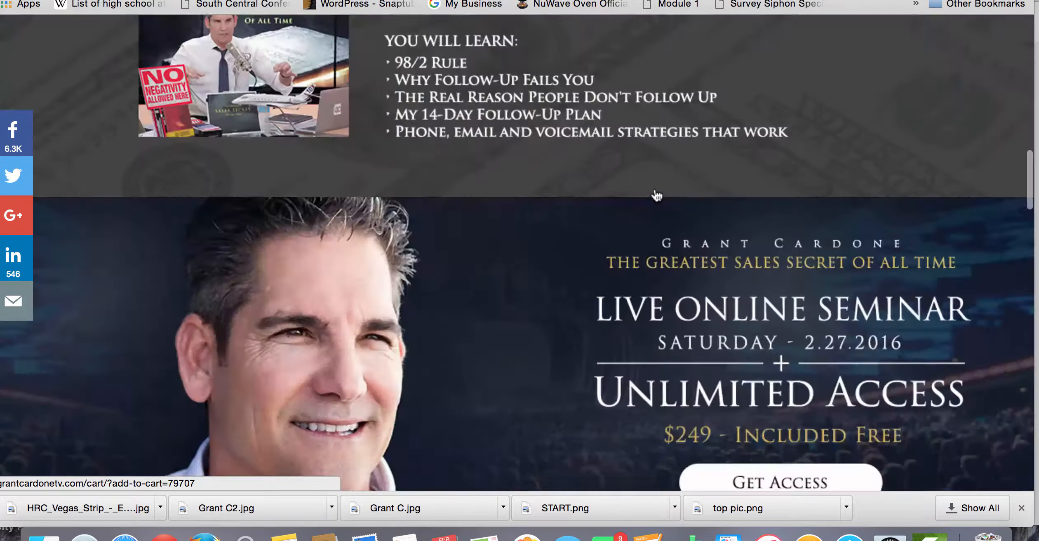
scroll(656, 194, "down", 3)
scroll(654, 188, "down", 8)
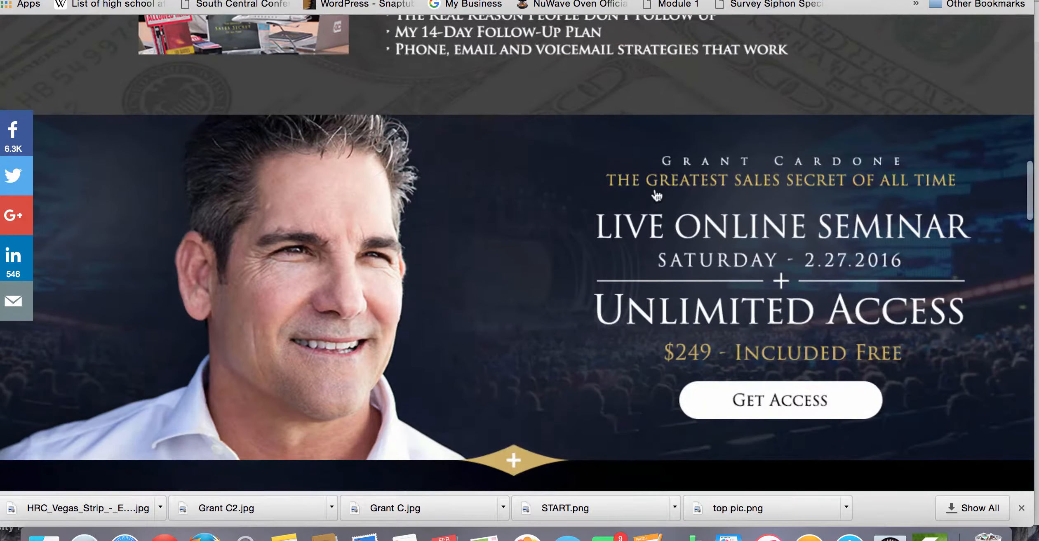
scroll(654, 214, "up", 2)
scroll(654, 214, "up", 10)
scroll(654, 214, "up", 2)
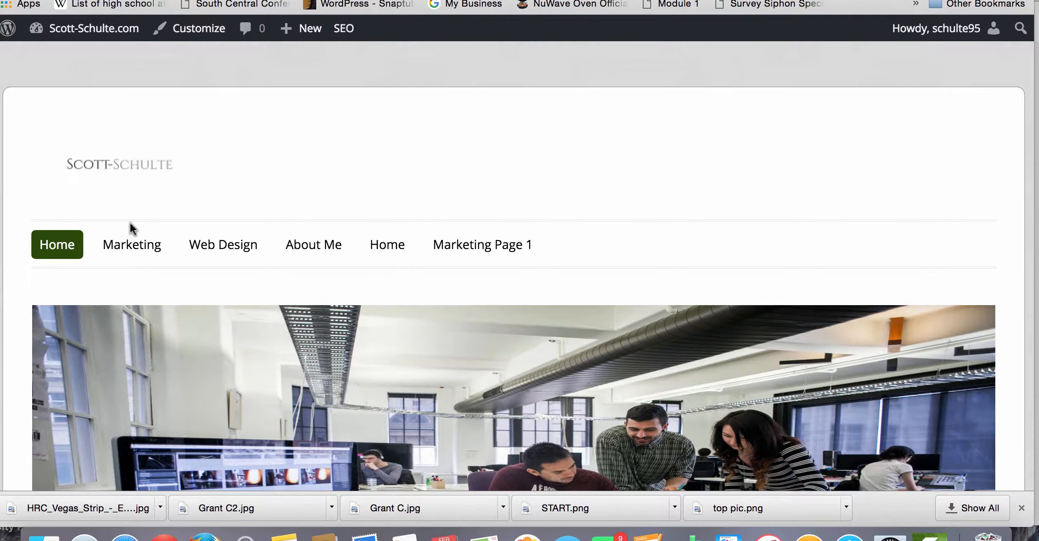
Visit the personal site's WordPress dashboard and return to the live home page.
scroll(129, 222, "down", 3)
scroll(129, 221, "up", 4)
mouse_move(88, 35)
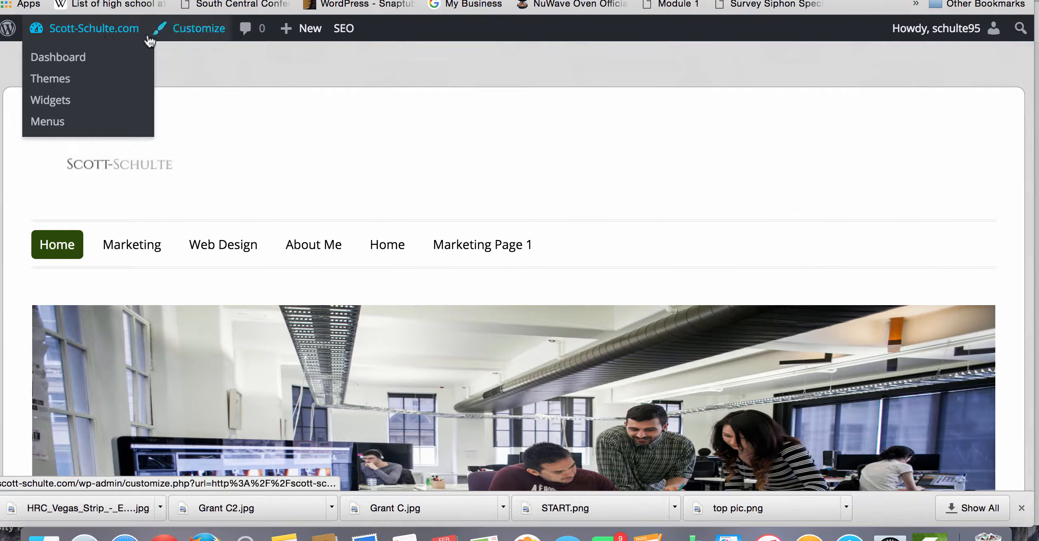
left_click(61, 58)
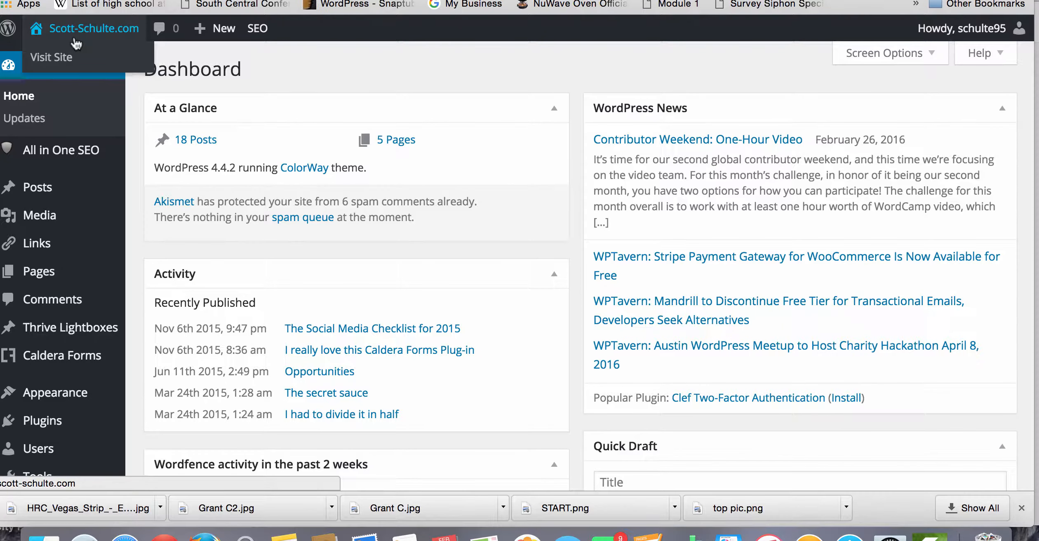
left_click(76, 43)
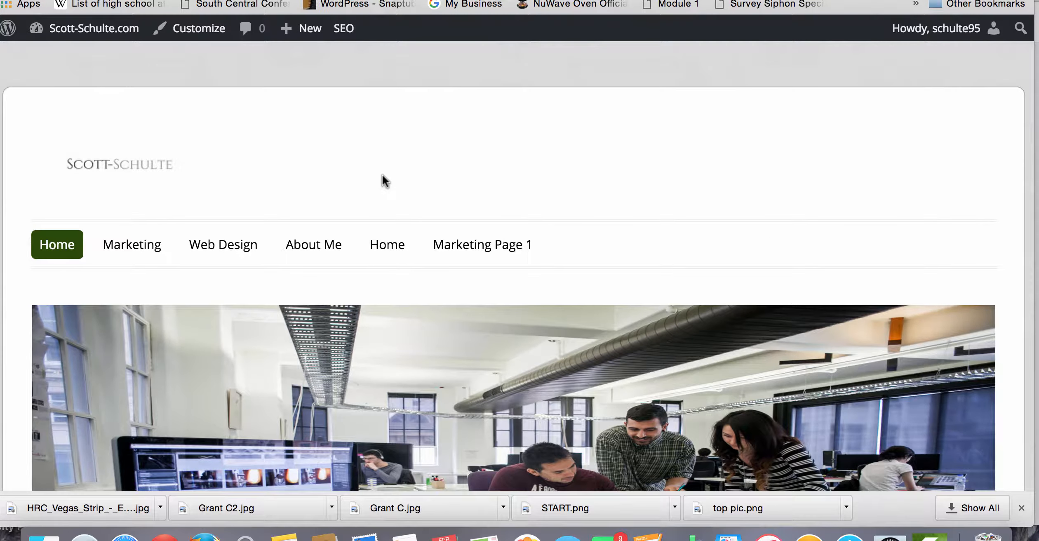
Open Marketing Page 1 and examine its date banner, eBook header image and $49 offer section with countdown timer.
left_click(476, 255)
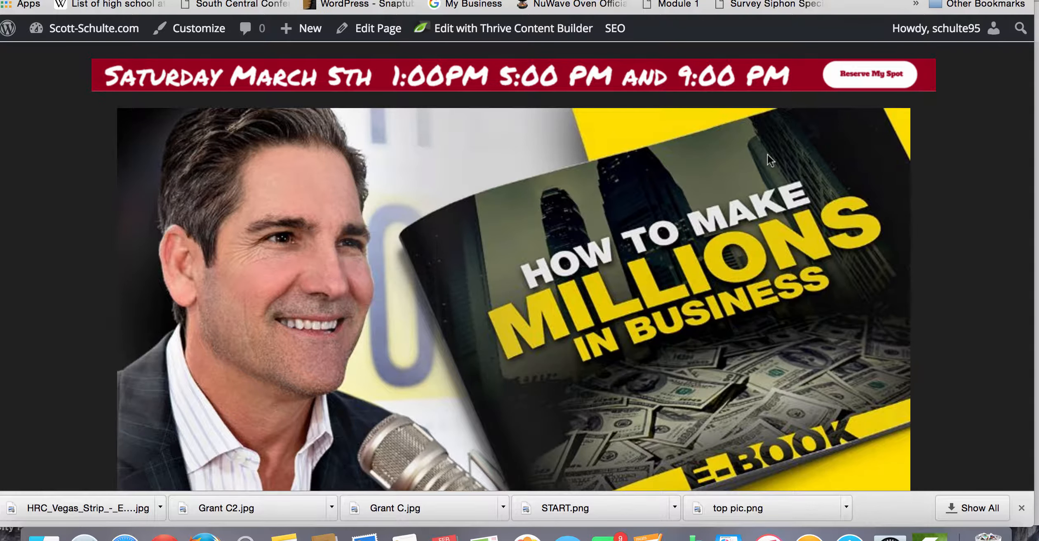
scroll(767, 149, "down", 2)
scroll(767, 147, "up", 2)
scroll(767, 148, "down", 2)
scroll(766, 147, "up", 2)
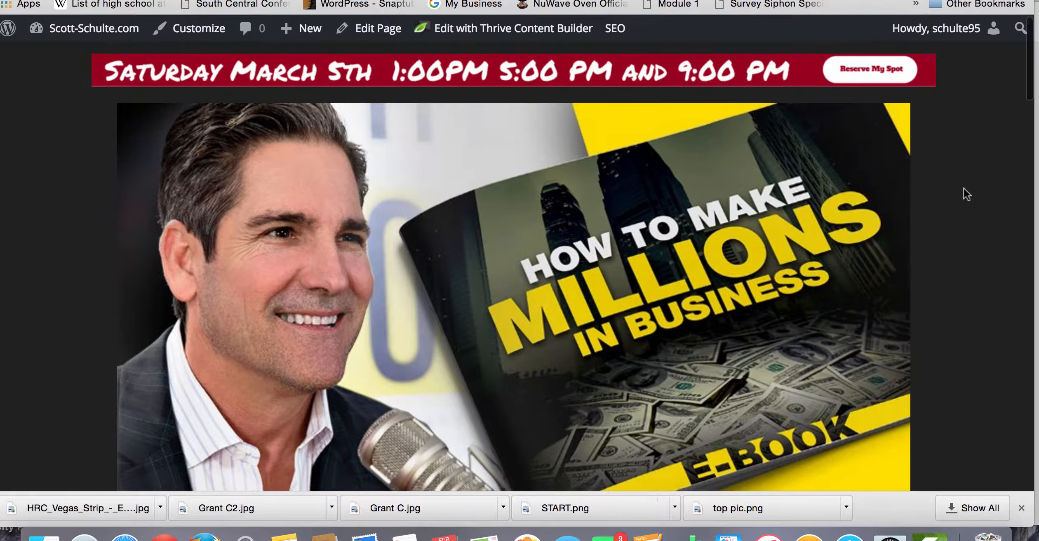
scroll(963, 188, "down", 5)
scroll(963, 189, "down", 4)
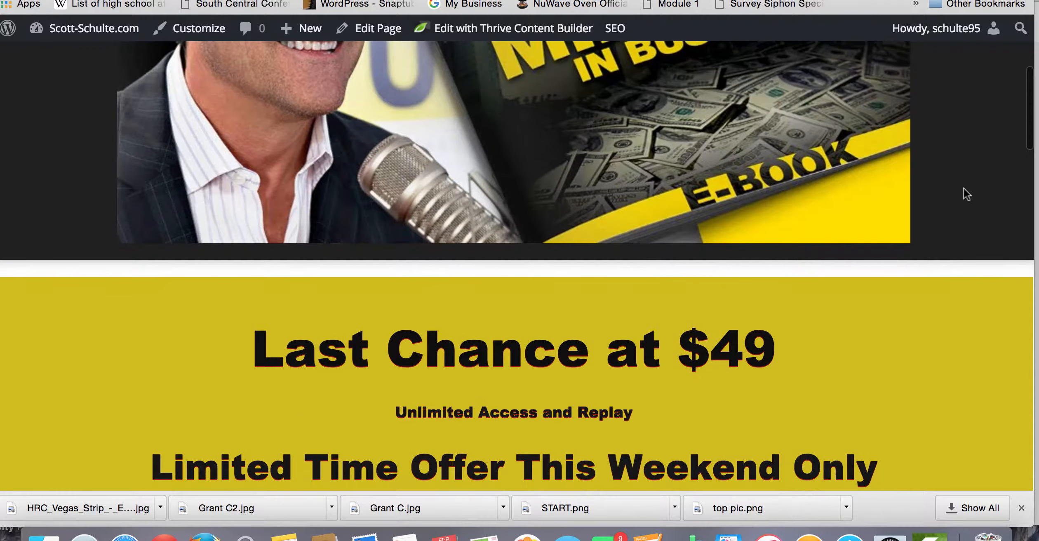
scroll(963, 187, "down", 2)
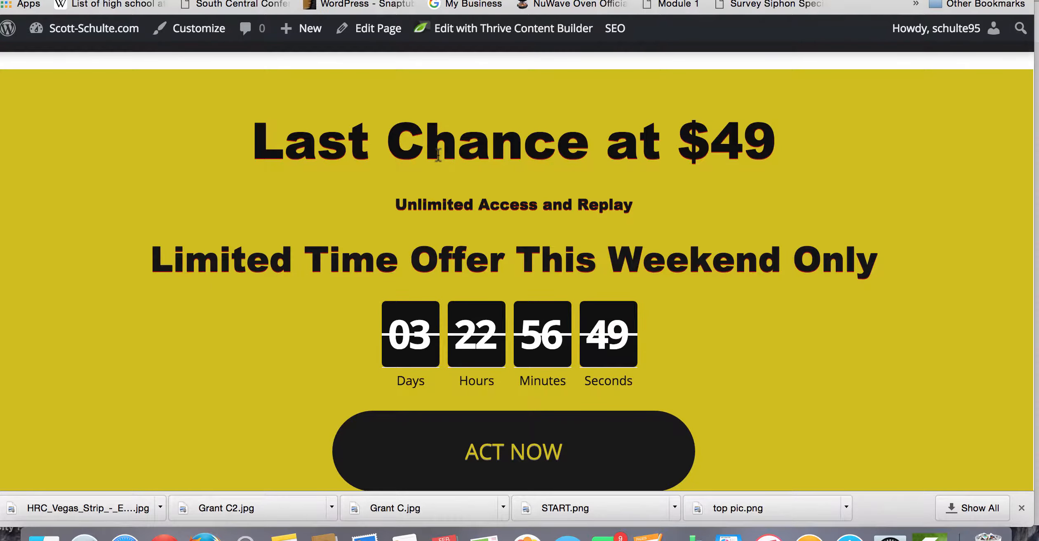
Examine the countdown timer's ACT NOW button and The Closer's Survival Guide book block on Marketing Page 1.
scroll(438, 156, "down", 4)
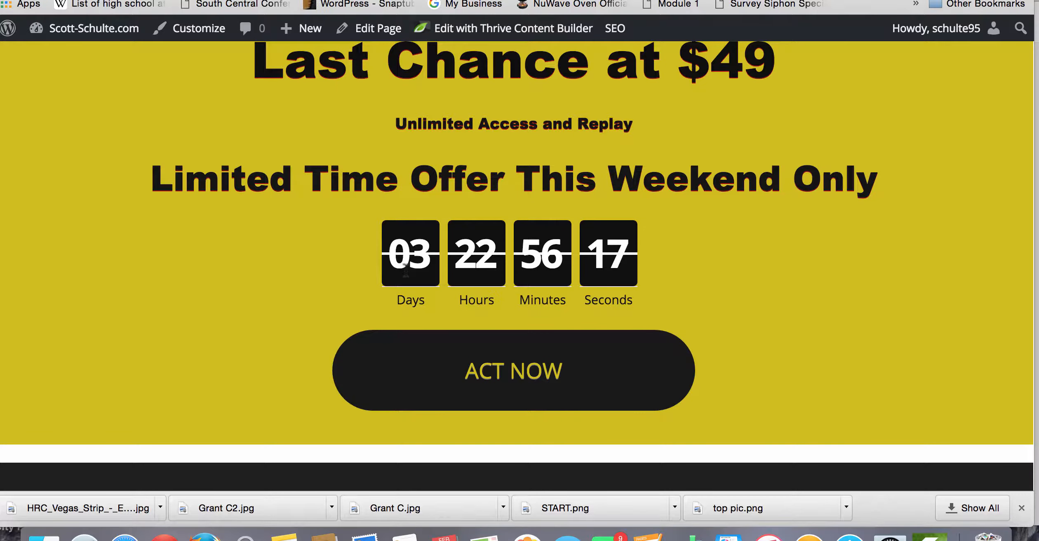
scroll(406, 270, "down", 5)
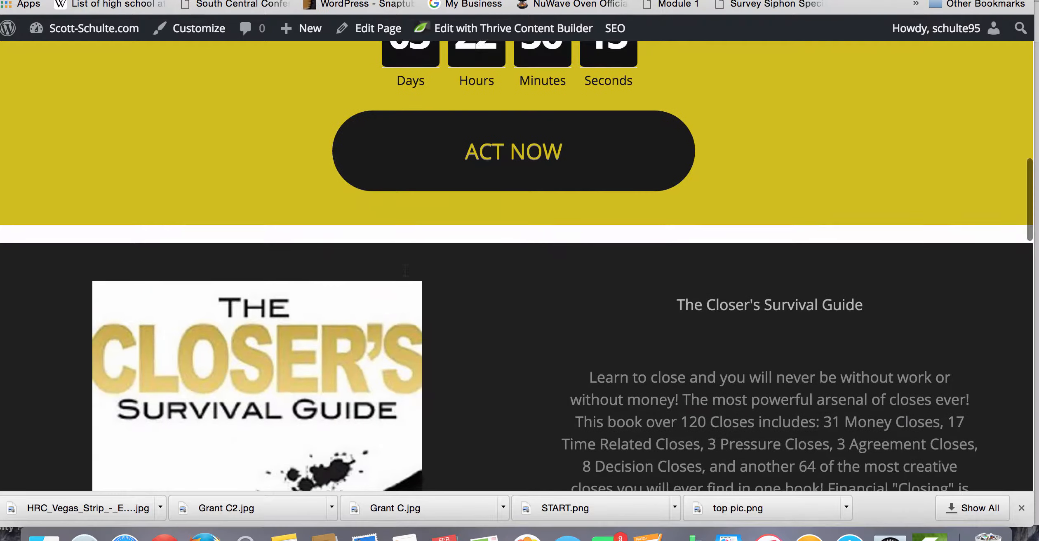
scroll(406, 273, "down", 5)
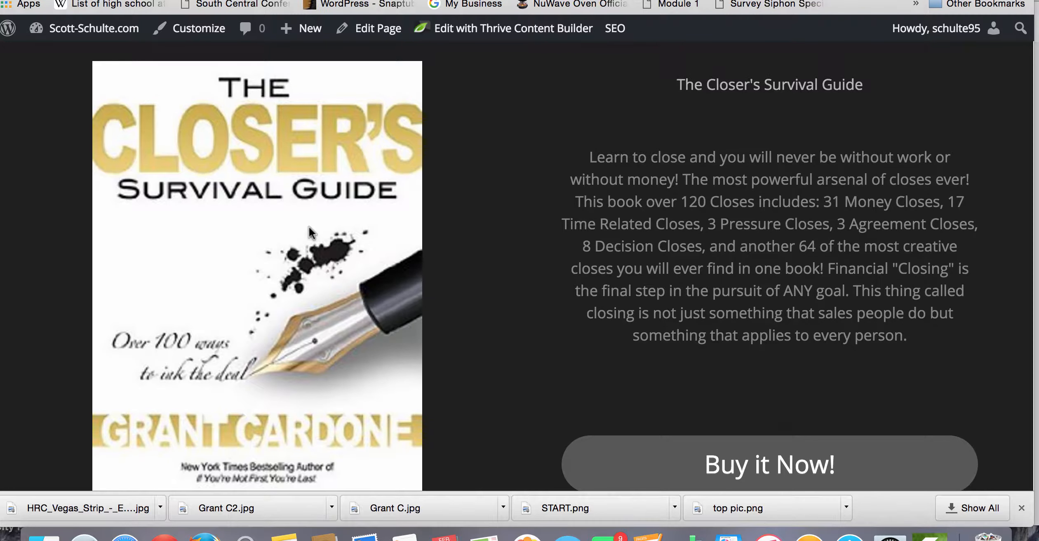
scroll(309, 226, "down", 2)
scroll(308, 225, "up", 1)
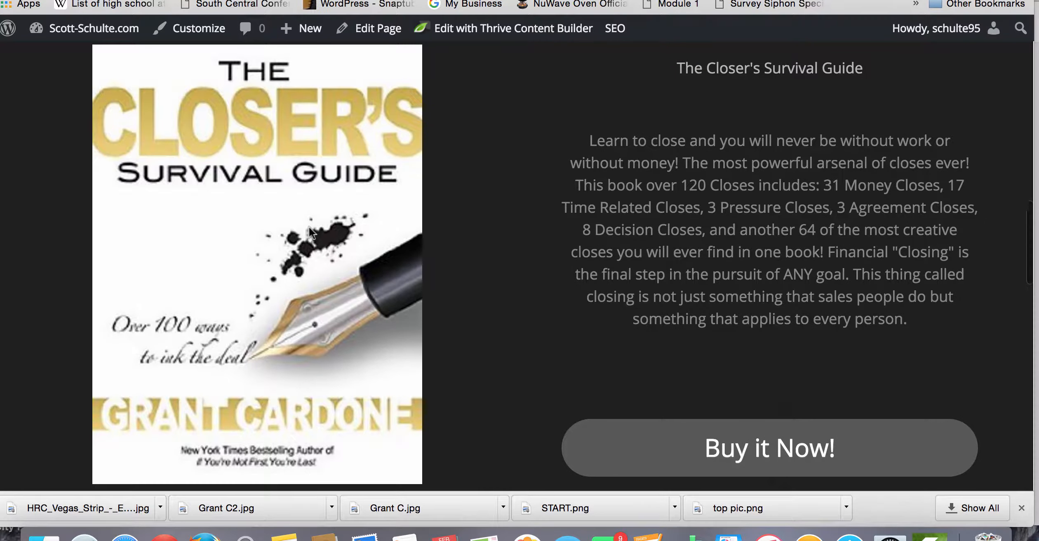
scroll(308, 225, "down", 5)
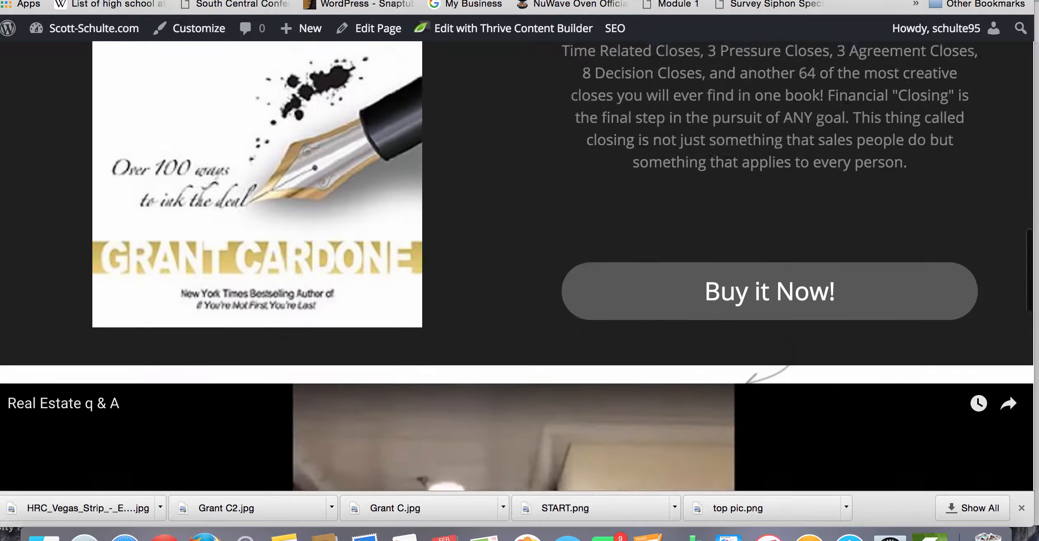
Examine the embedded Real Estate q & A video and the Hard Rock Cafe event block, and return to the page header.
scroll(789, 181, "down", 6)
scroll(823, 342, "down", 1)
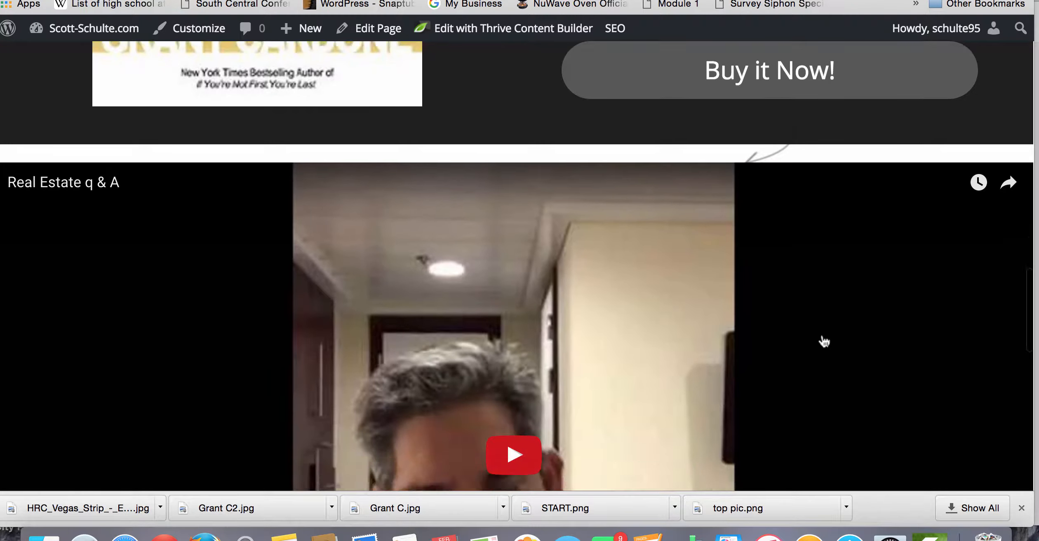
scroll(823, 341, "down", 5)
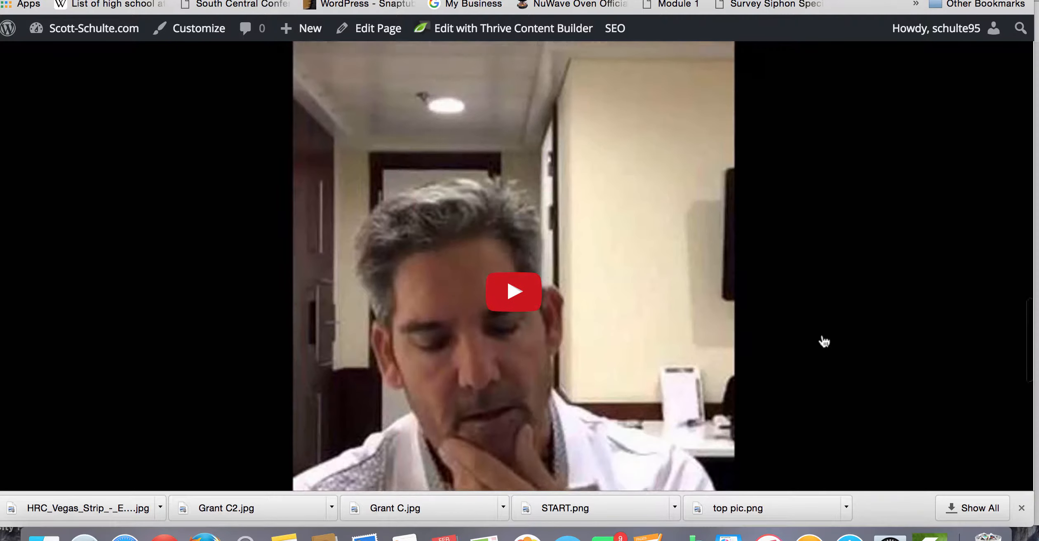
scroll(820, 334, "down", 12)
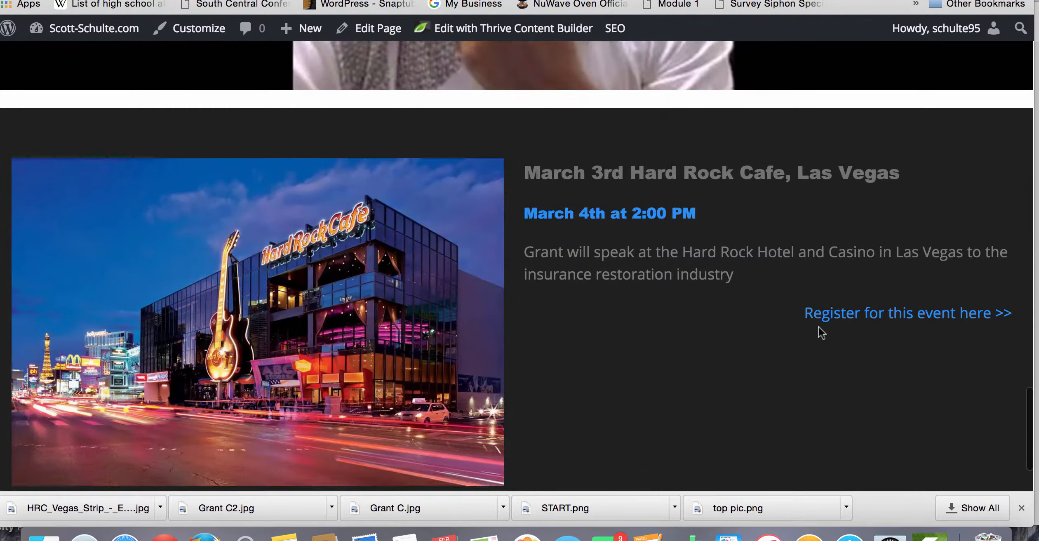
scroll(817, 327, "down", 3)
scroll(817, 327, "up", 18)
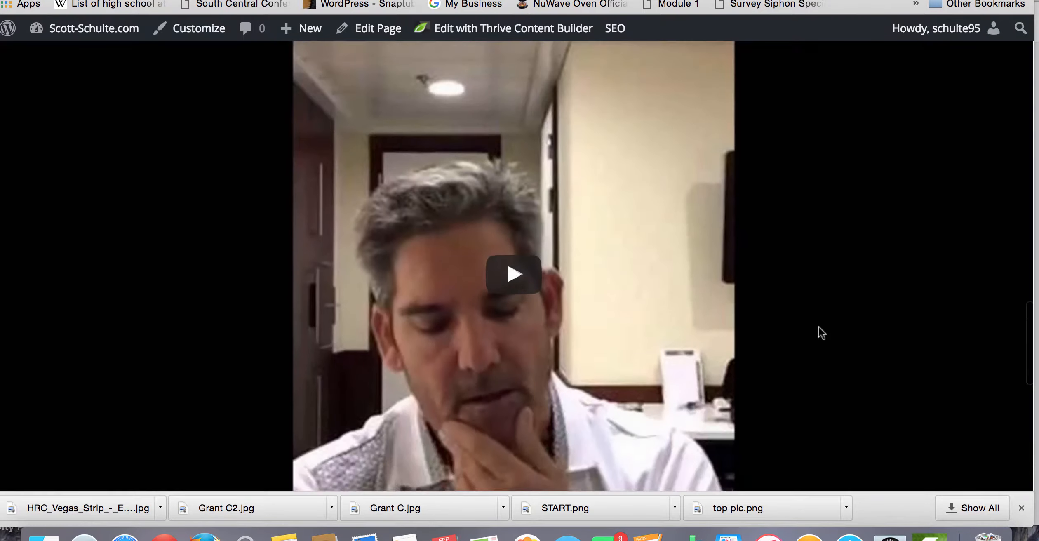
scroll(818, 327, "up", 15)
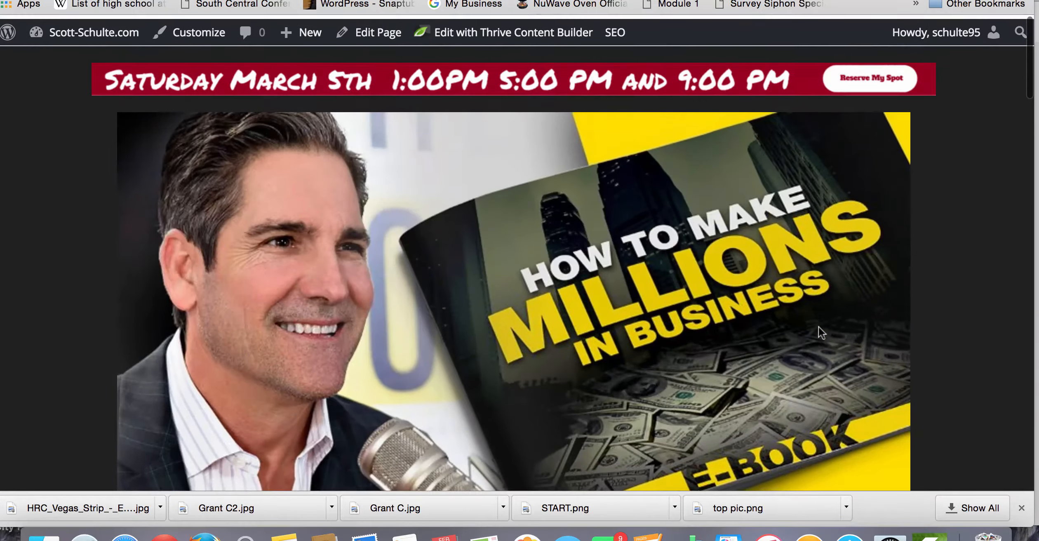
Review the whole marketing page again from the eBook header image down to the Las Vegas event section.
scroll(818, 327, "down", 2)
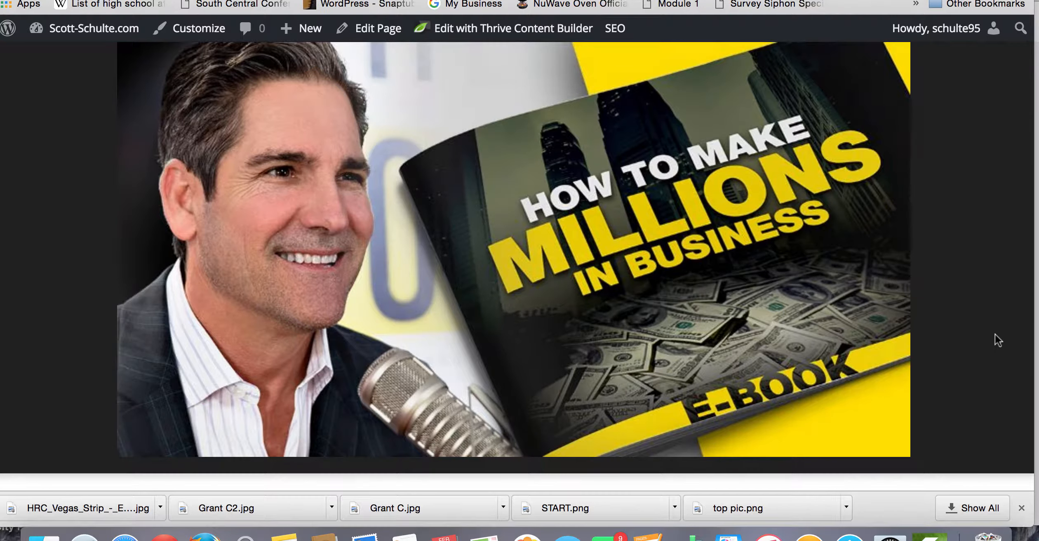
scroll(996, 334, "down", 8)
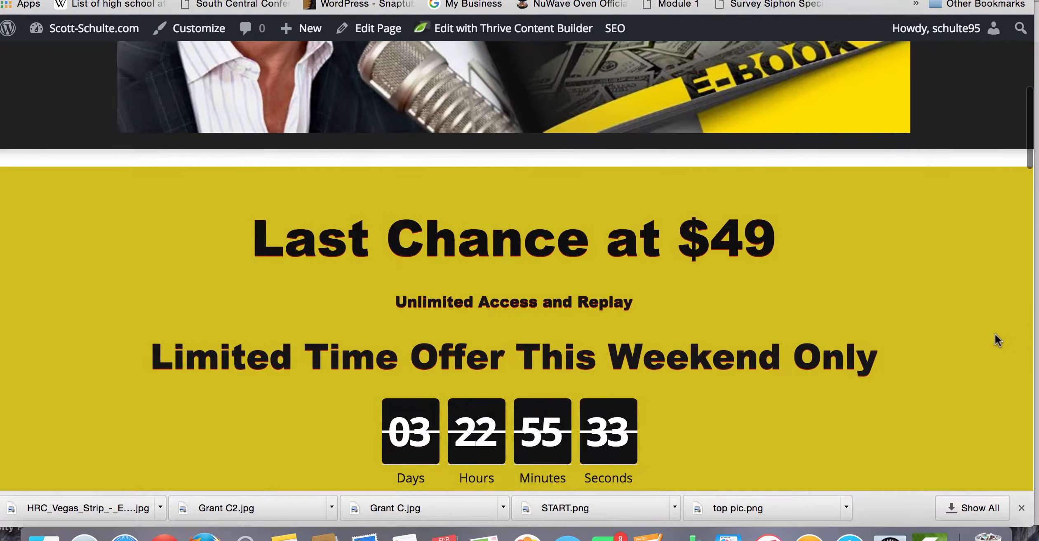
scroll(994, 333, "up", 8)
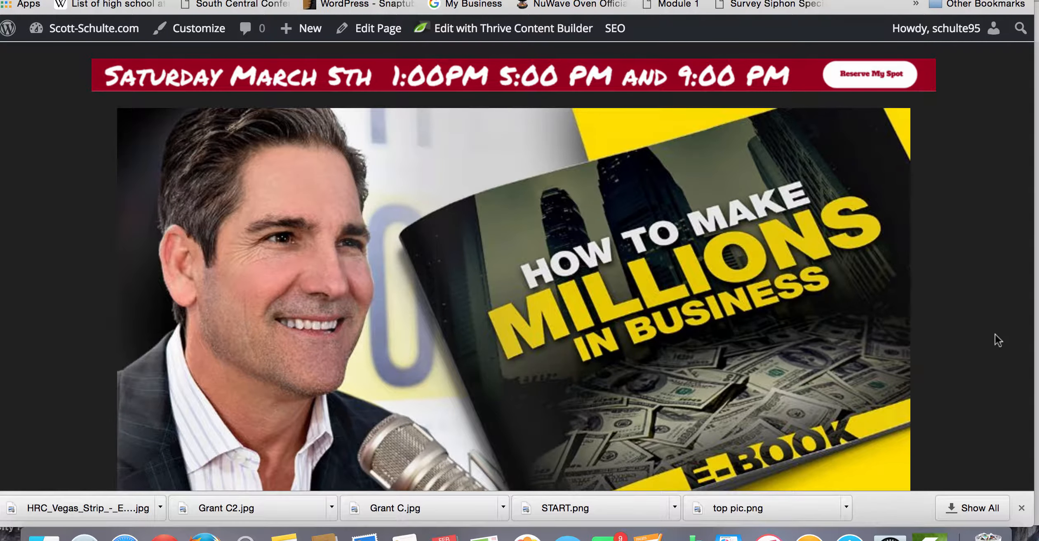
scroll(943, 333, "down", 7)
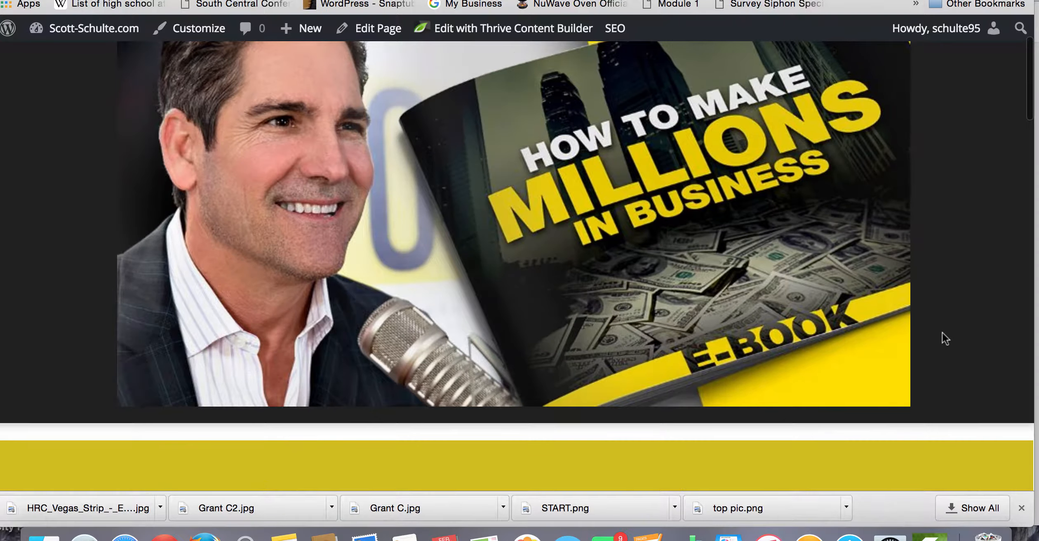
scroll(943, 332, "down", 12)
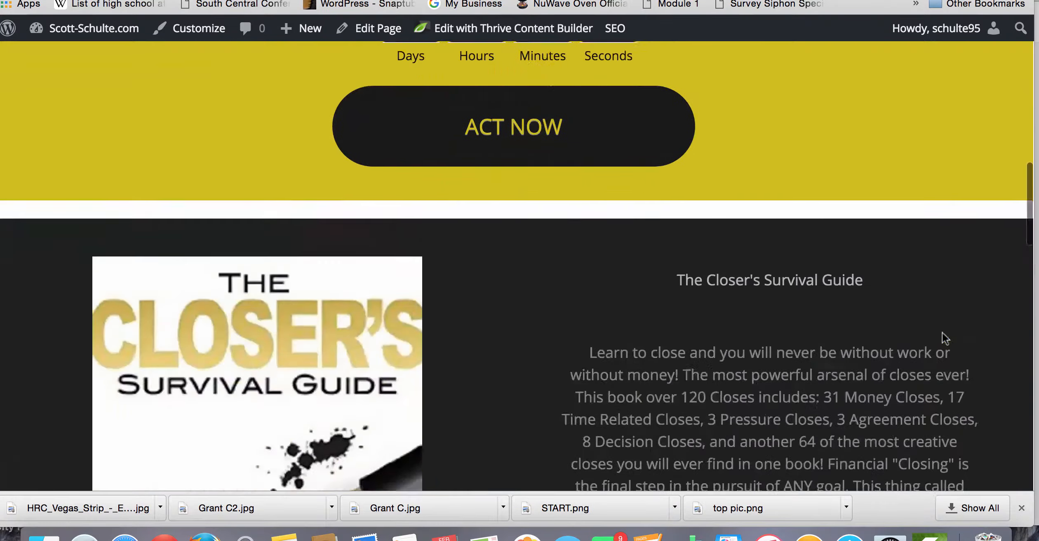
scroll(943, 340, "down", 10)
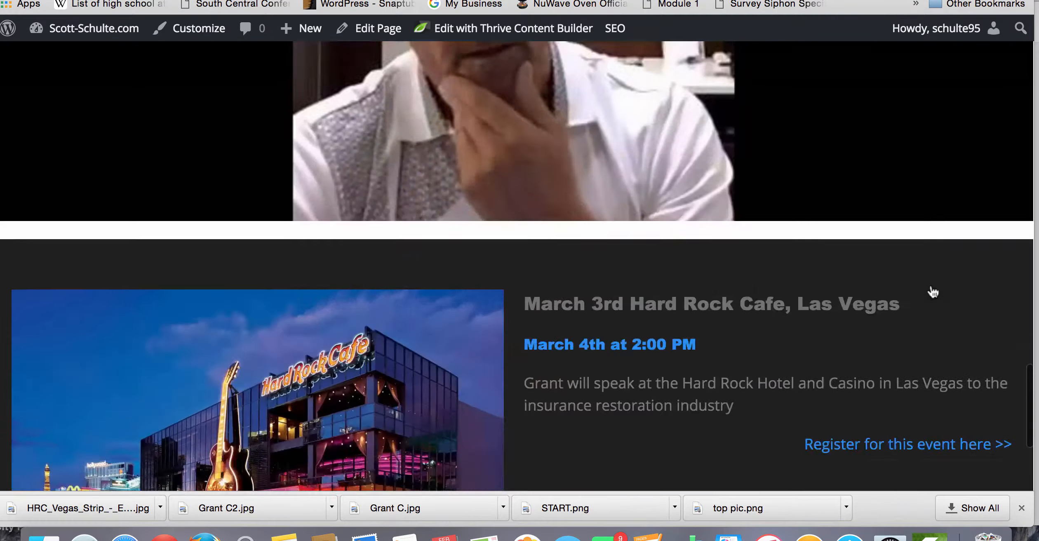
scroll(926, 268, "up", 20)
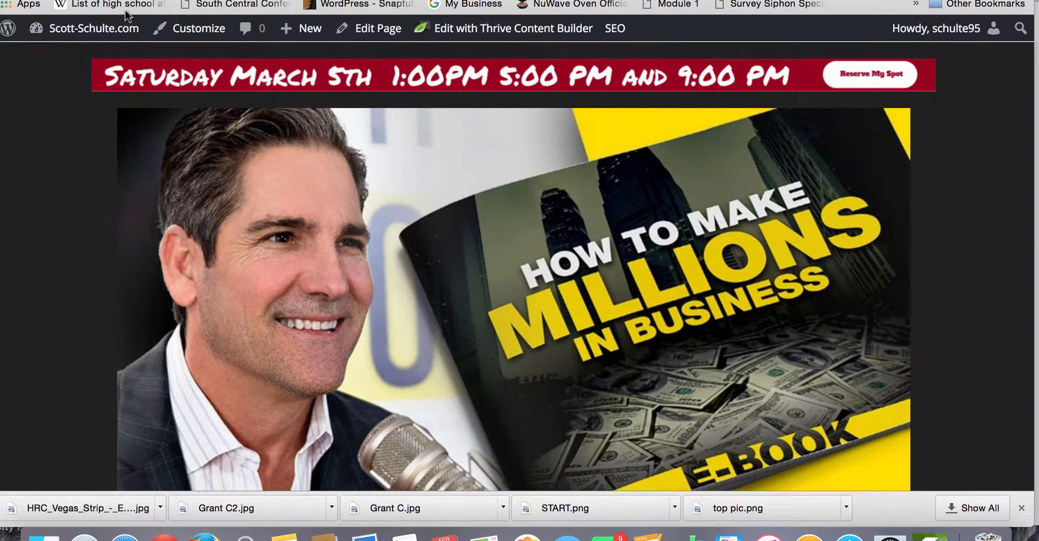
Compare the $49 offer section with the book and video sections below it, ending back at the date banner.
scroll(655, 244, "down", 5)
scroll(655, 239, "down", 4)
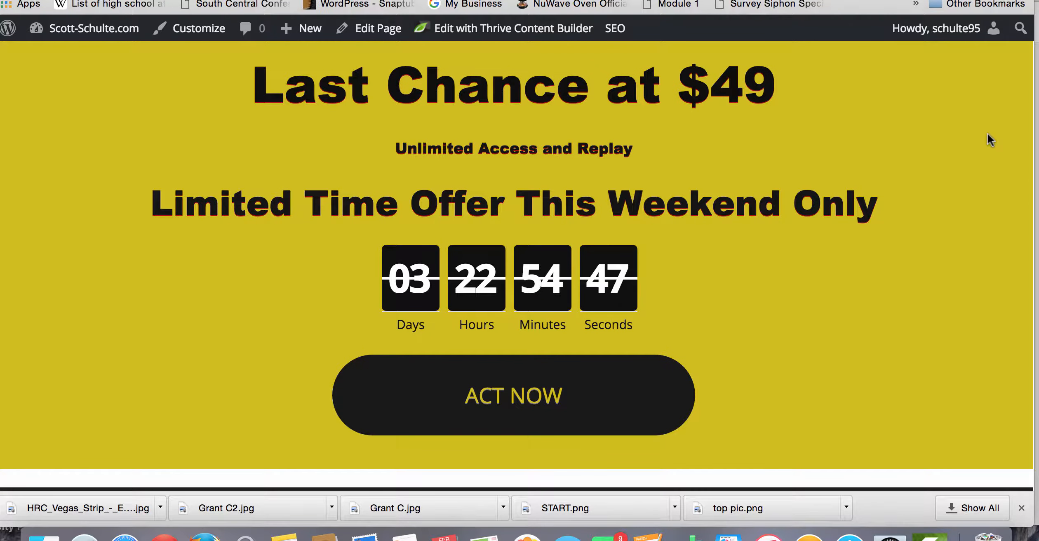
scroll(990, 140, "down", 7)
scroll(989, 138, "down", 10)
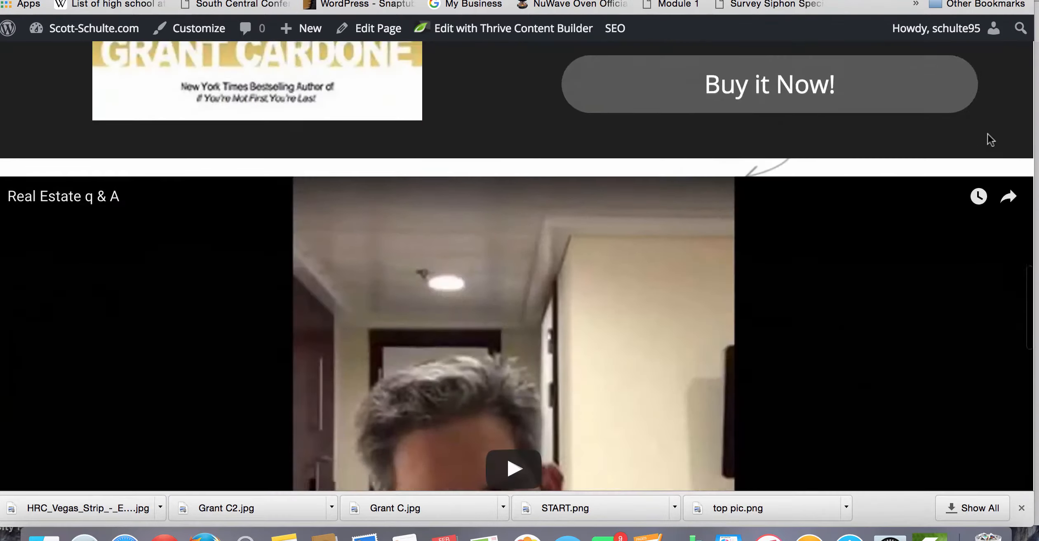
scroll(989, 141, "up", 15)
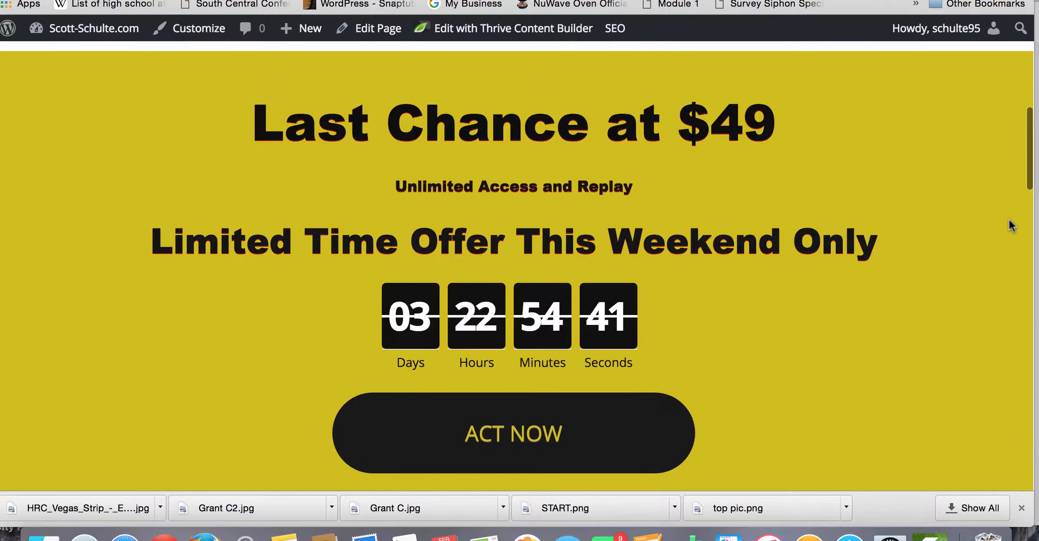
scroll(1008, 218, "up", 8)
scroll(1012, 225, "up", 1)
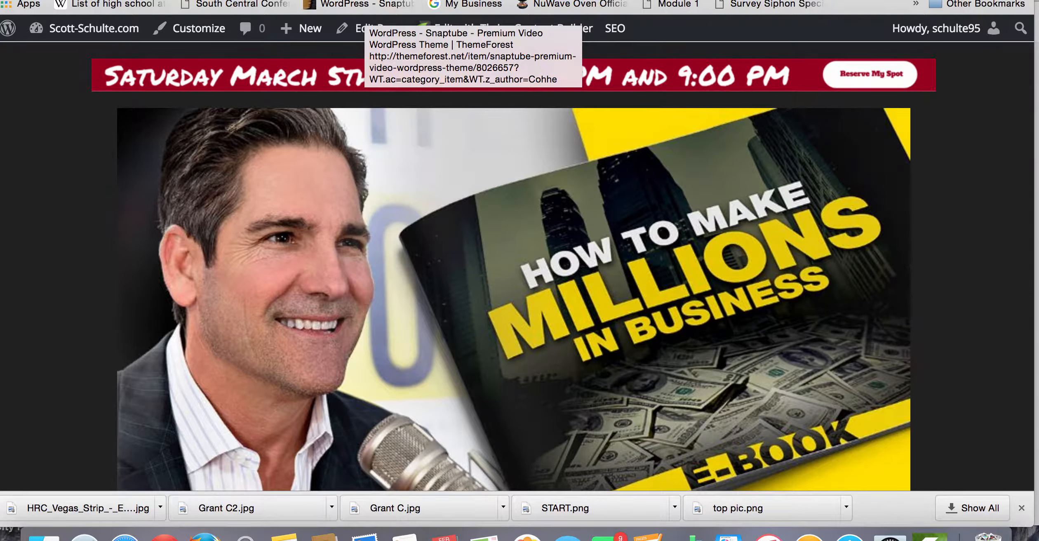
Go to the site's WordPress dashboard and start a new post from the posts list.
mouse_move(82, 38)
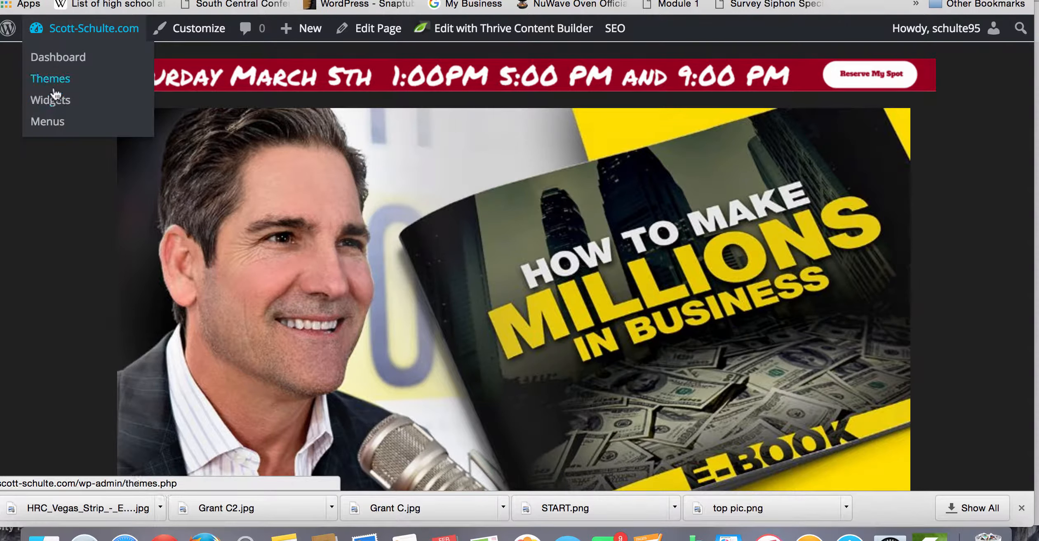
left_click(64, 66)
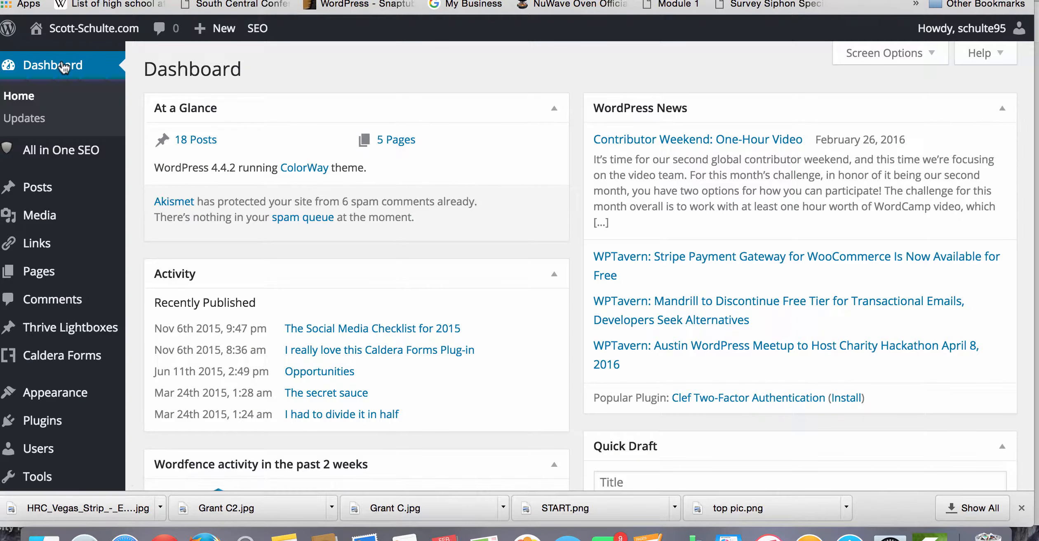
mouse_move(38, 276)
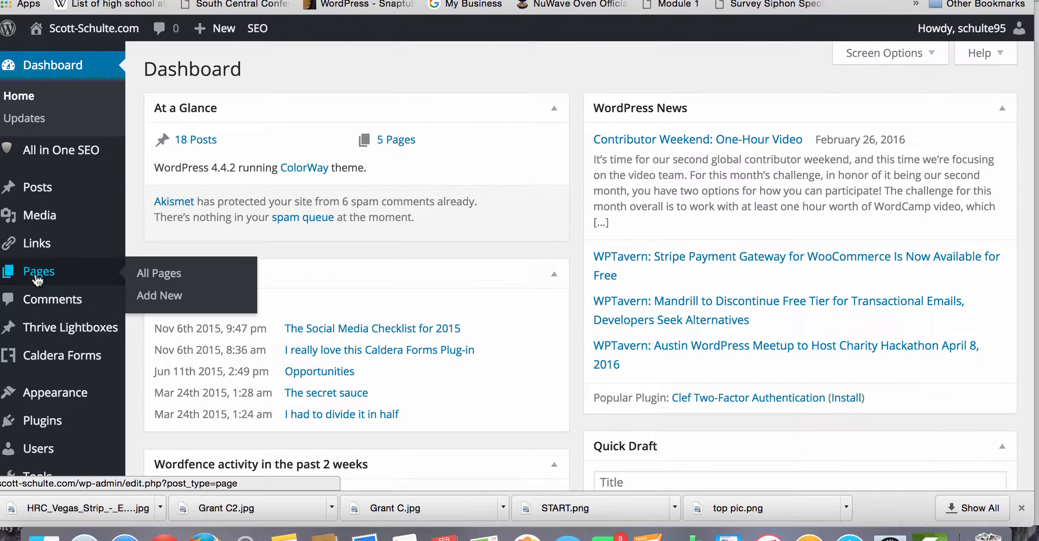
mouse_move(37, 191)
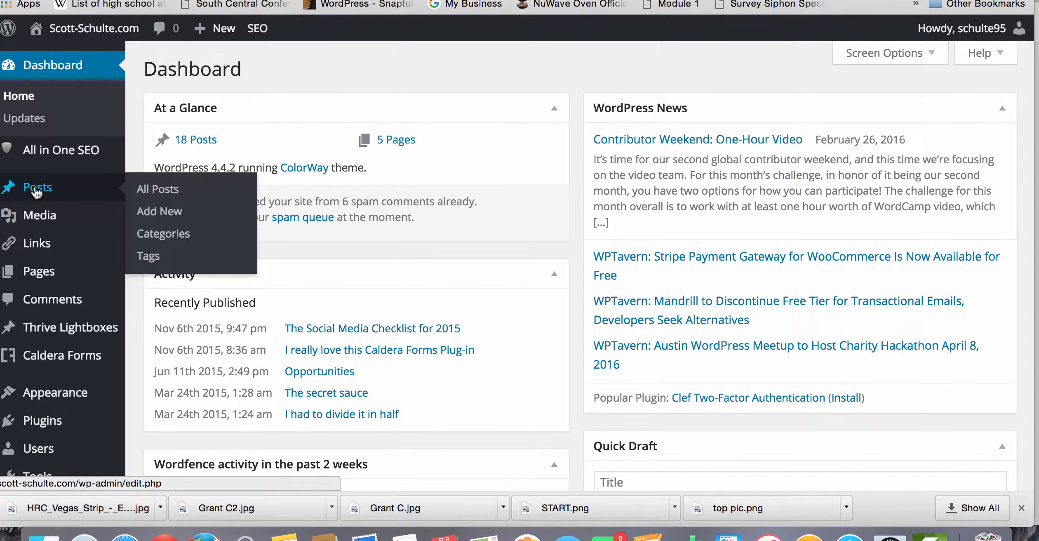
left_click(37, 190)
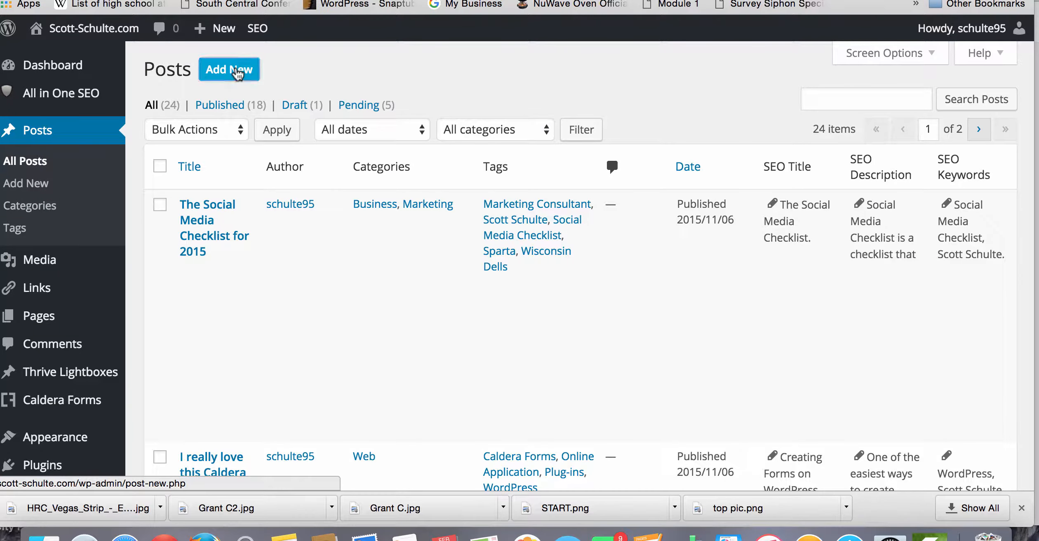
left_click(236, 72)
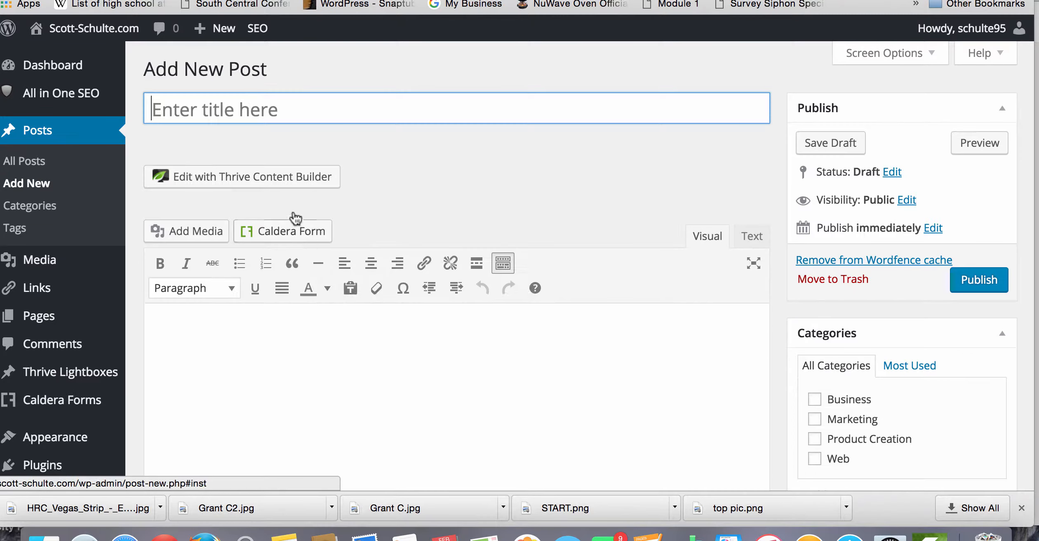
Try to open the untitled post in Thrive Content Builder and return to the new post form.
left_click(295, 181)
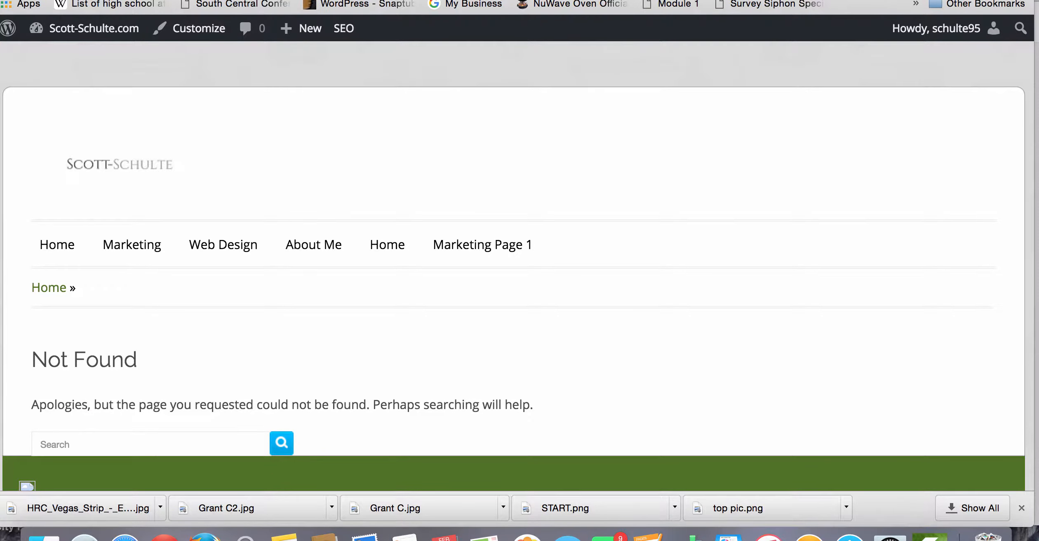
left_click(340, 0)
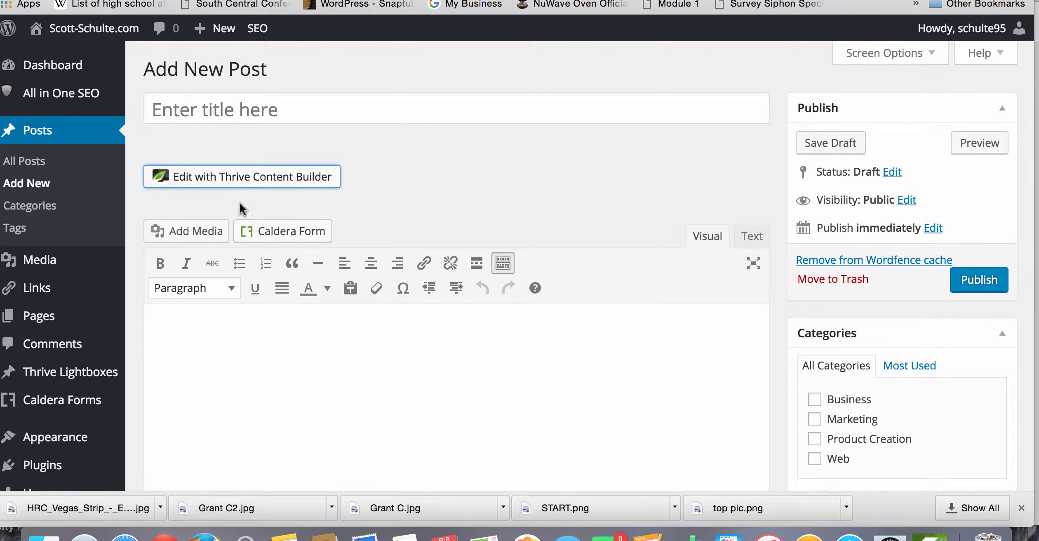
Title the post "New Post" and save it as a draft.
left_click(241, 120)
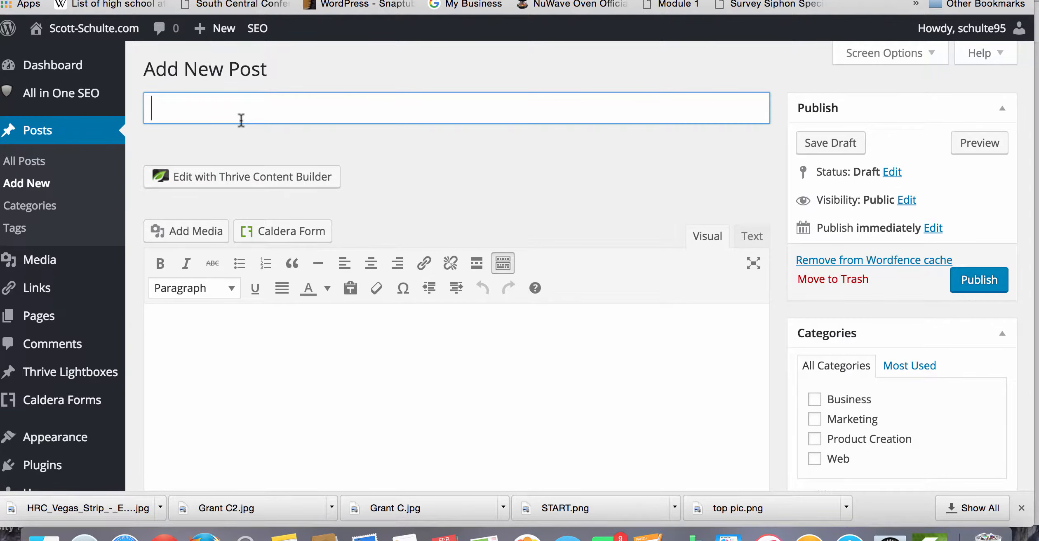
type("New P")
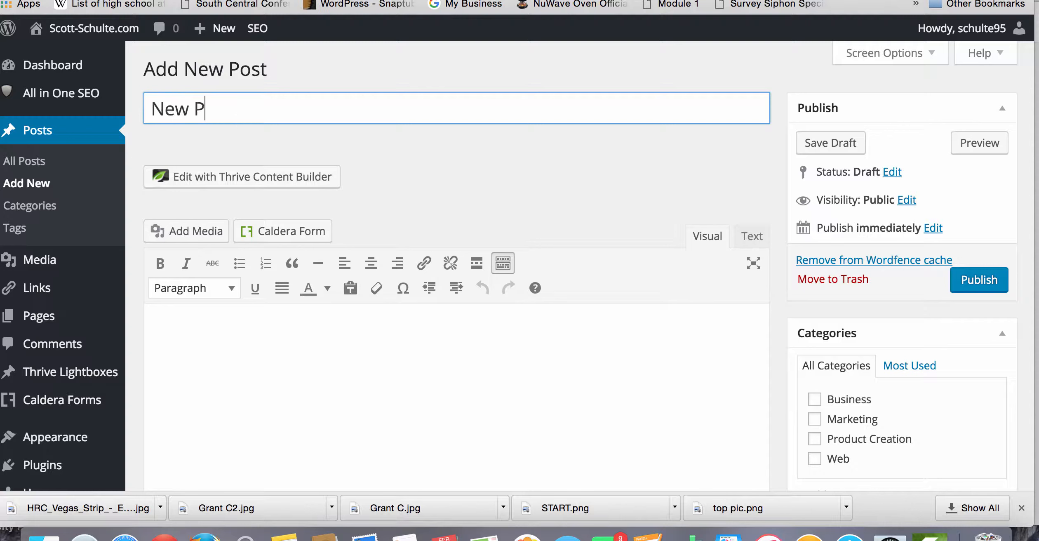
type("ost")
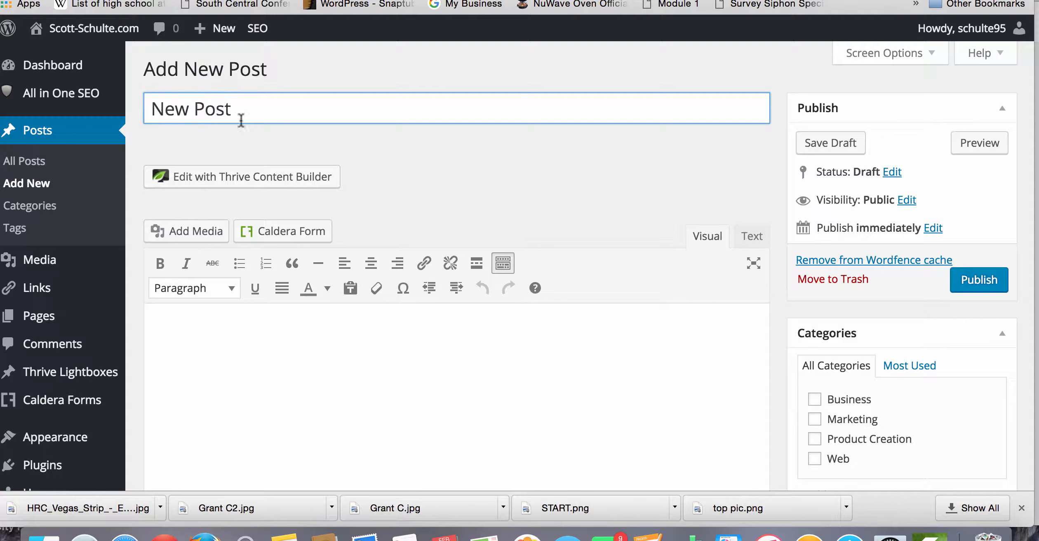
left_click(843, 143)
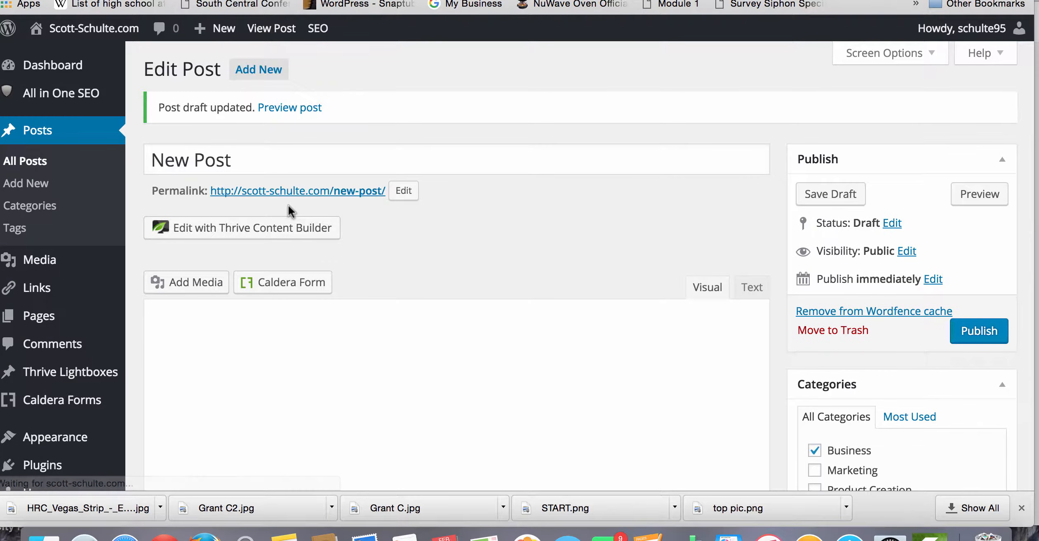
Open the New Post draft in Thrive Content Builder and look over its page layout.
left_click(271, 234)
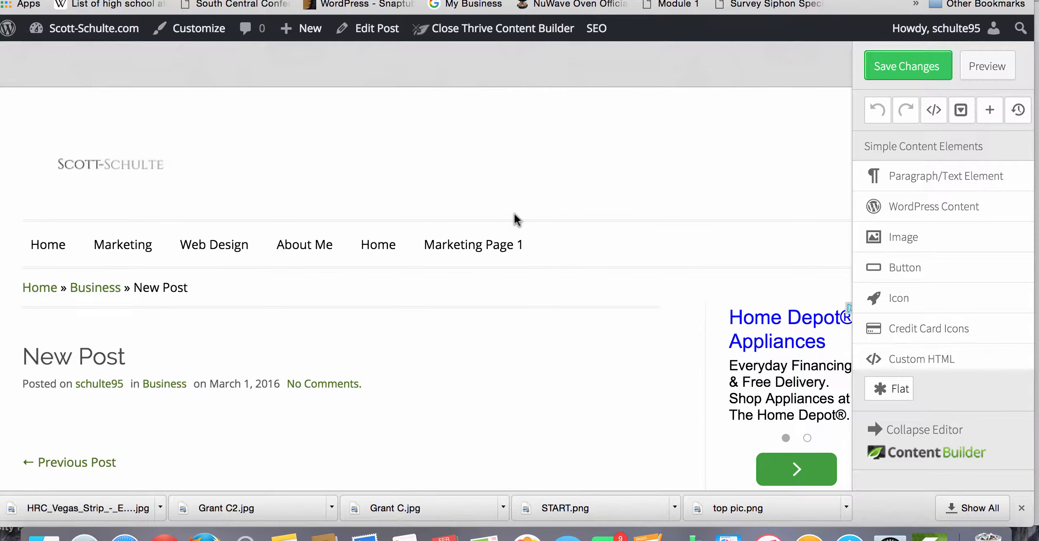
scroll(512, 212, "down", 3)
scroll(512, 212, "down", 3)
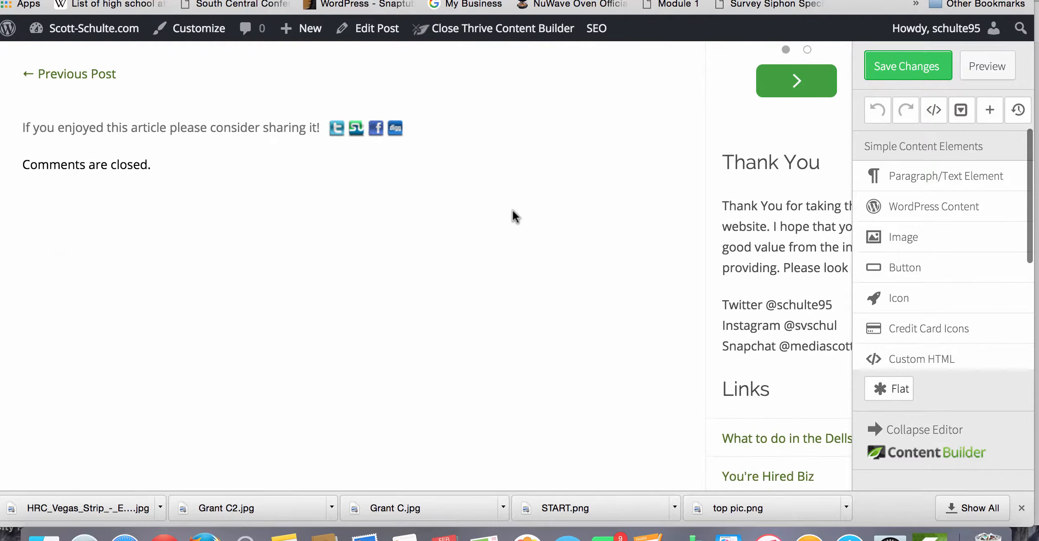
Examine the New Post layout from the site header and navigation menu down through the sidebar's links, recent posts and tags.
scroll(512, 212, "up", 8)
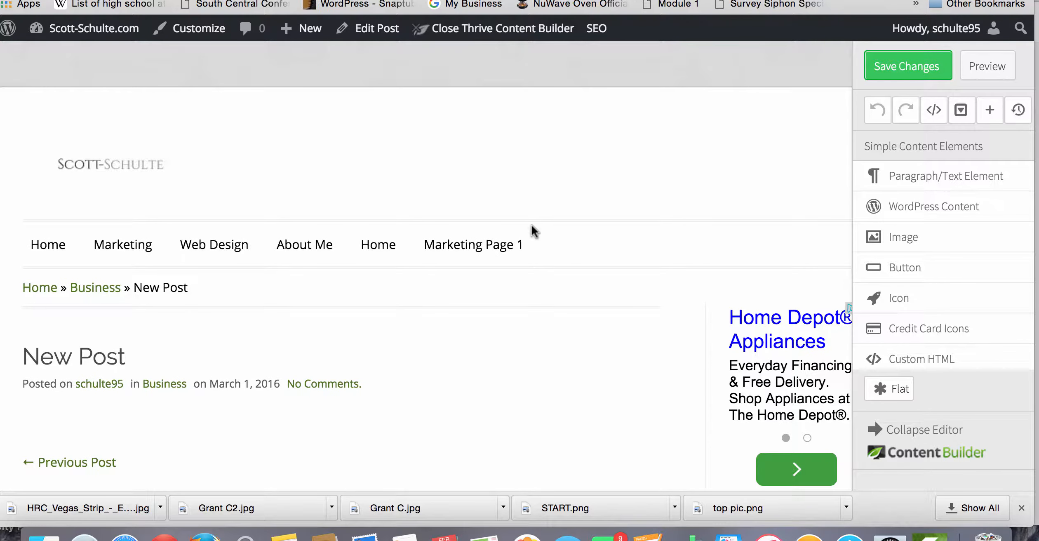
scroll(607, 303, "down", 3)
scroll(610, 306, "down", 1)
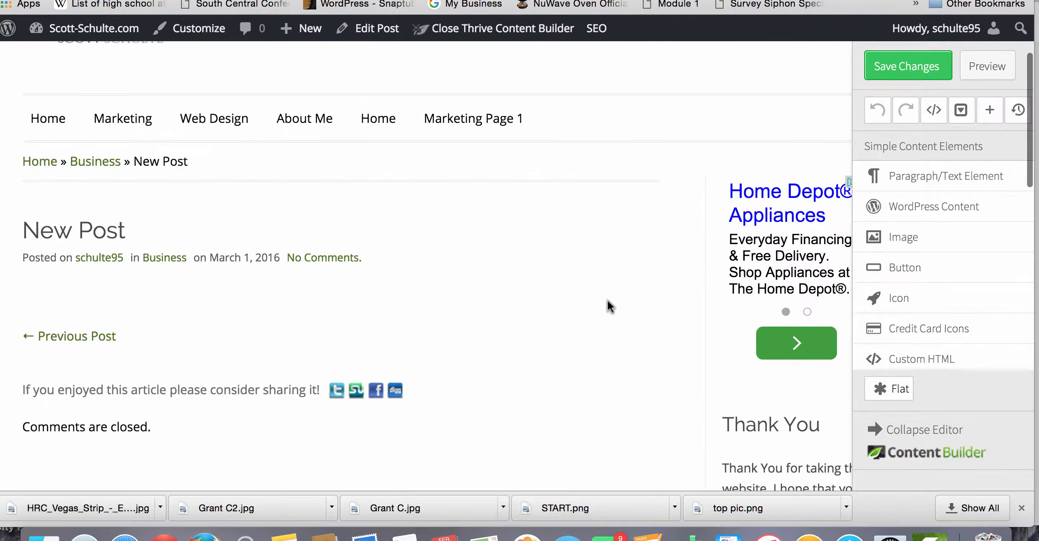
scroll(611, 306, "down", 10)
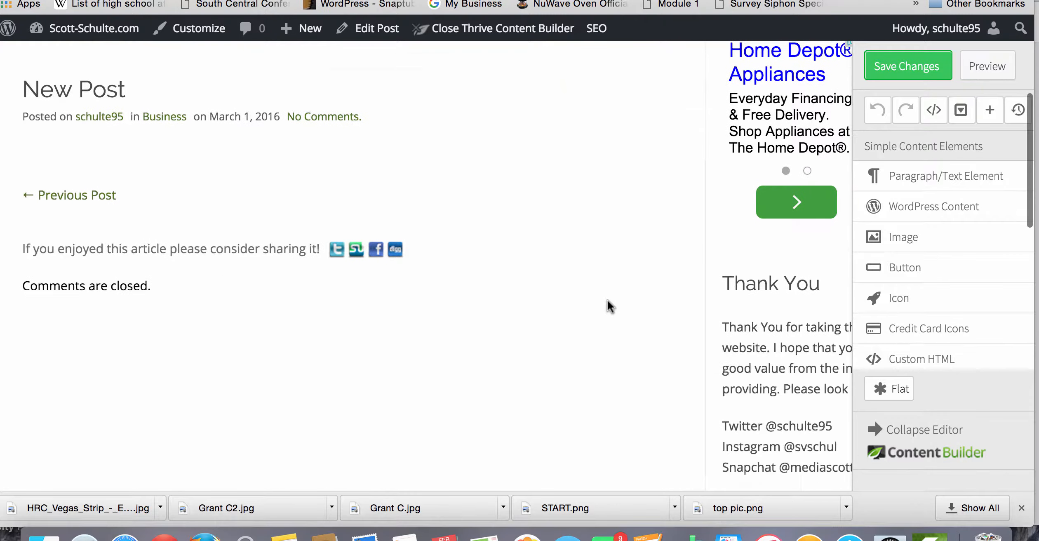
scroll(610, 305, "down", 3)
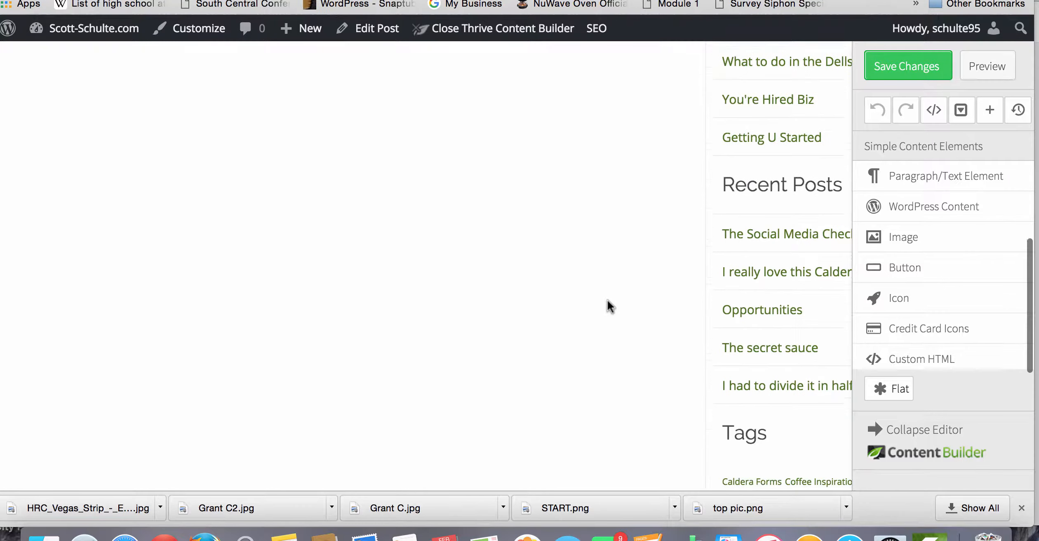
scroll(610, 291, "down", 6)
scroll(610, 291, "up", 10)
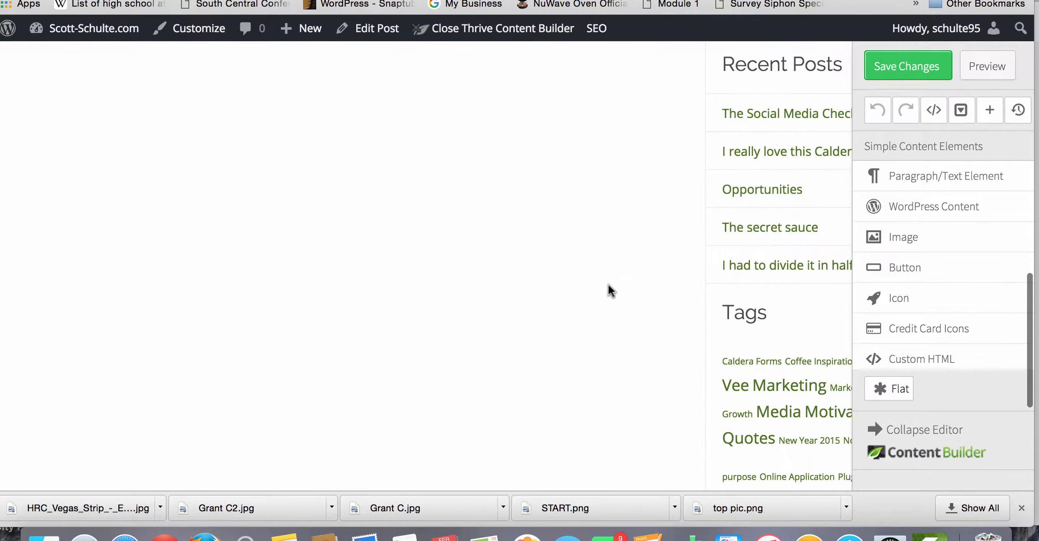
scroll(610, 291, "up", 5)
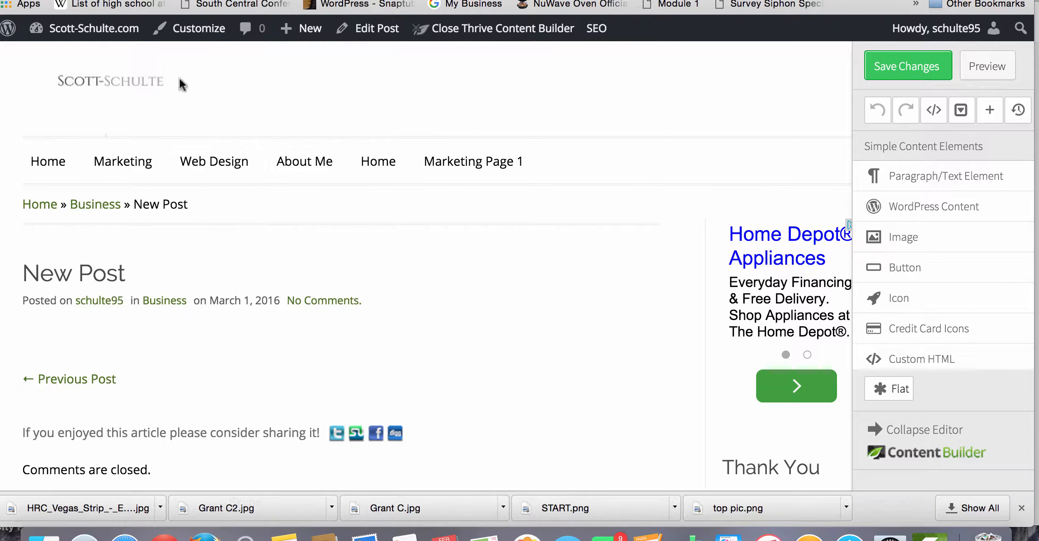
scroll(535, 386, "down", 3)
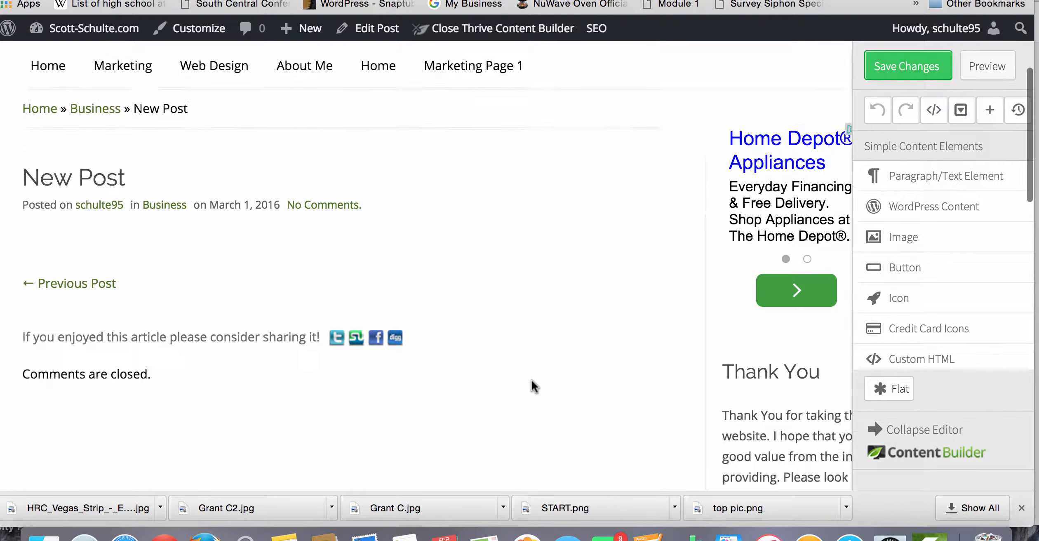
scroll(535, 386, "down", 2)
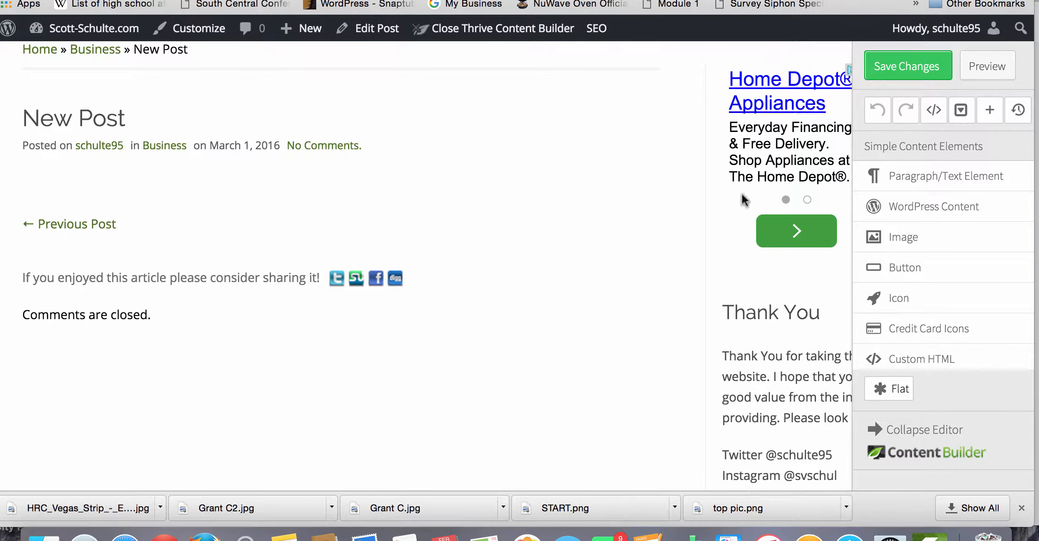
scroll(686, 482, "down", 10)
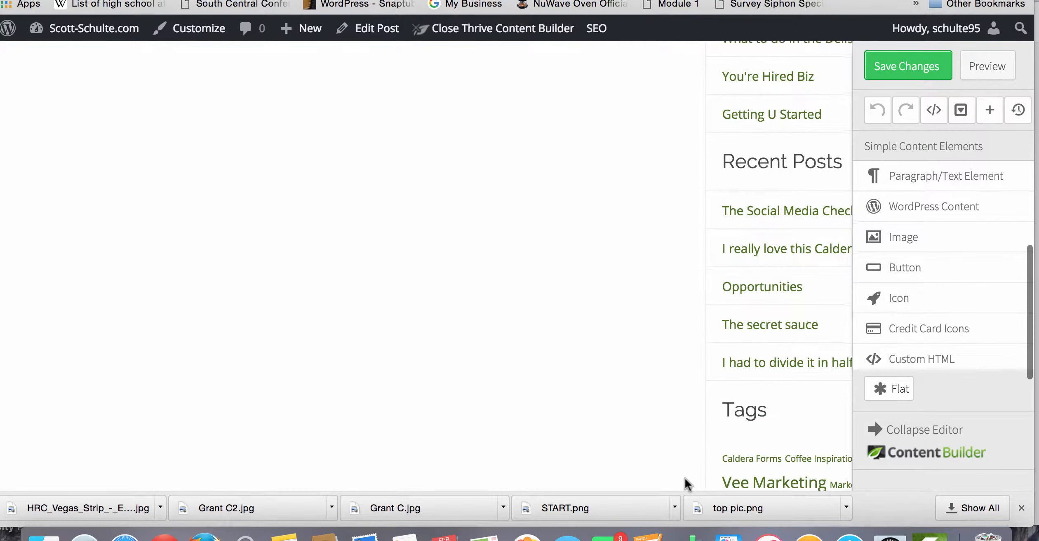
scroll(531, 305, "up", 10)
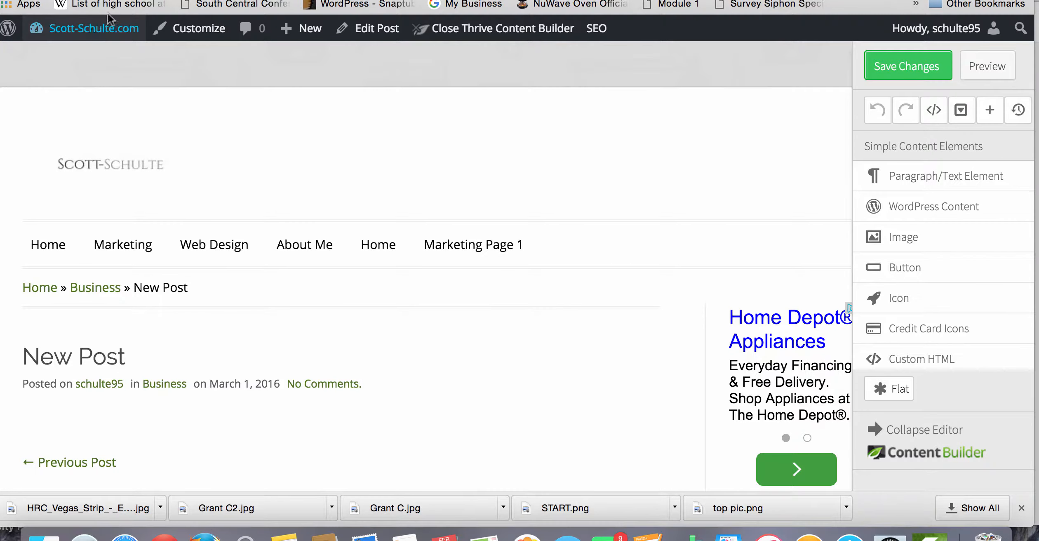
Return to the site's WordPress dashboard and start a new page from the pages list.
mouse_move(92, 37)
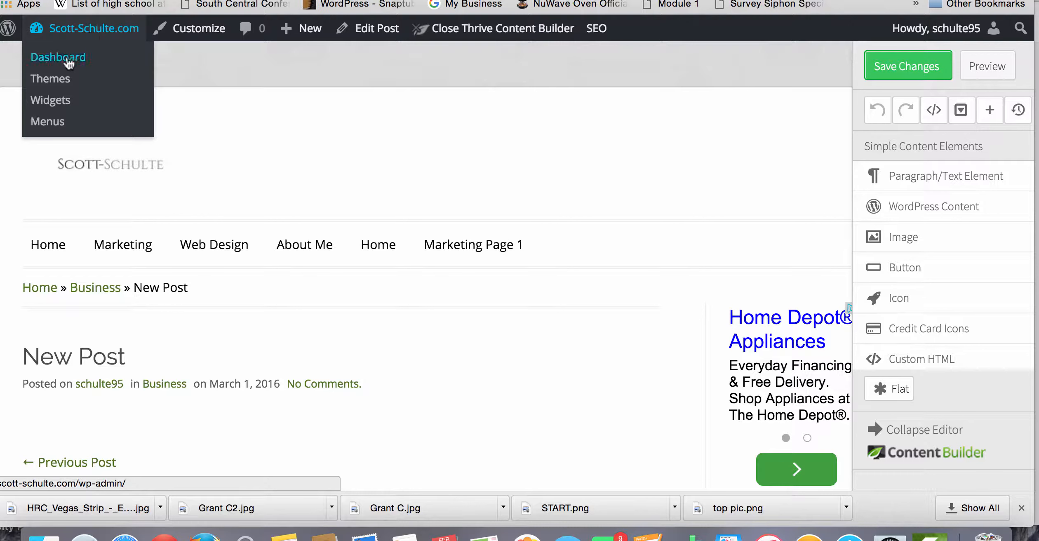
left_click(68, 63)
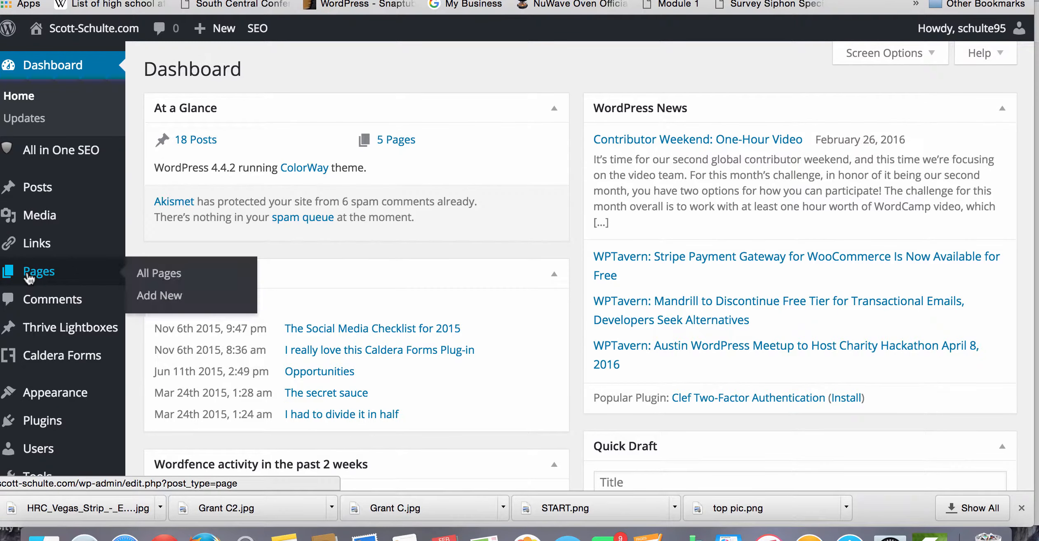
left_click(29, 278)
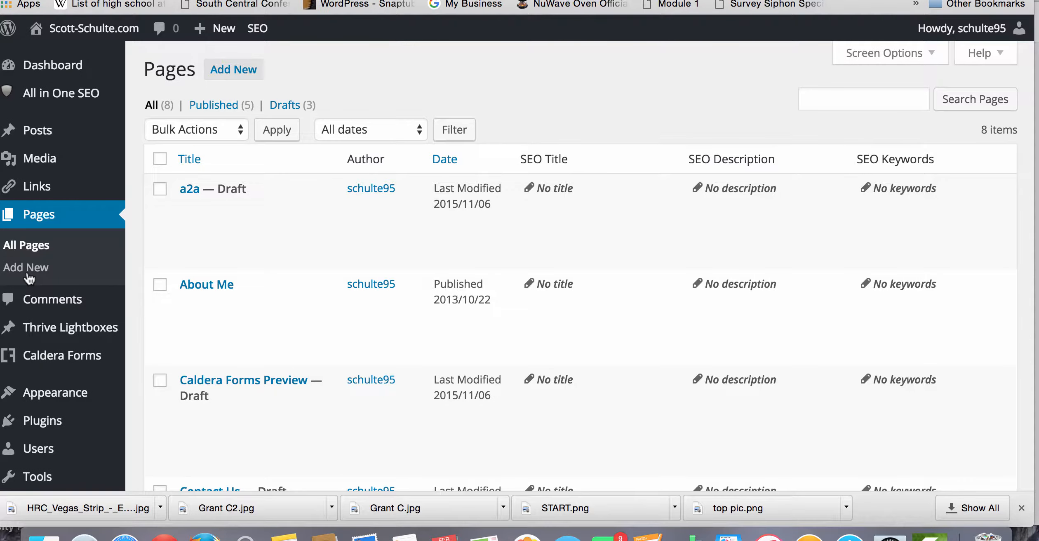
left_click(240, 70)
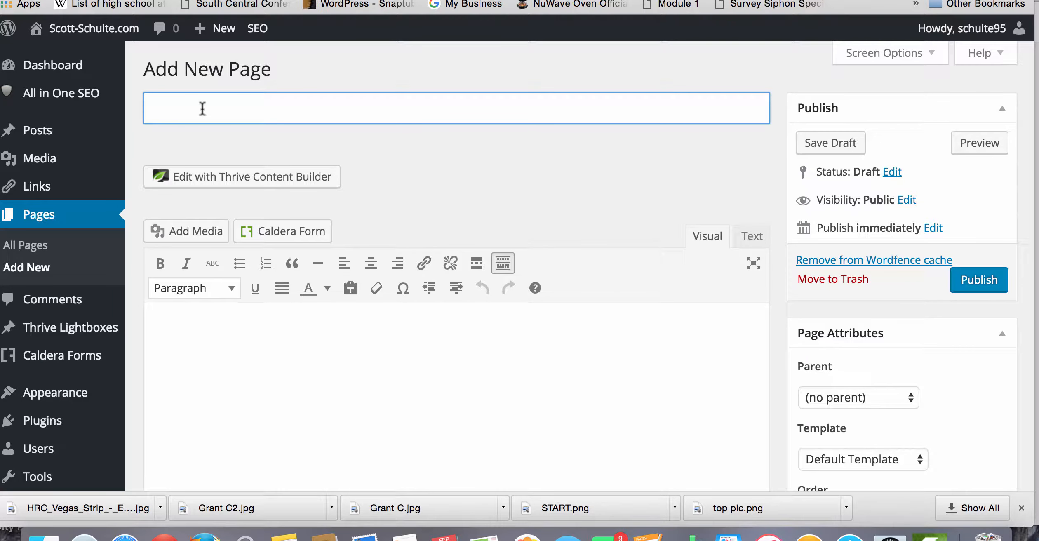
Title the page "Marketing2" and save it as a draft.
type("Marke")
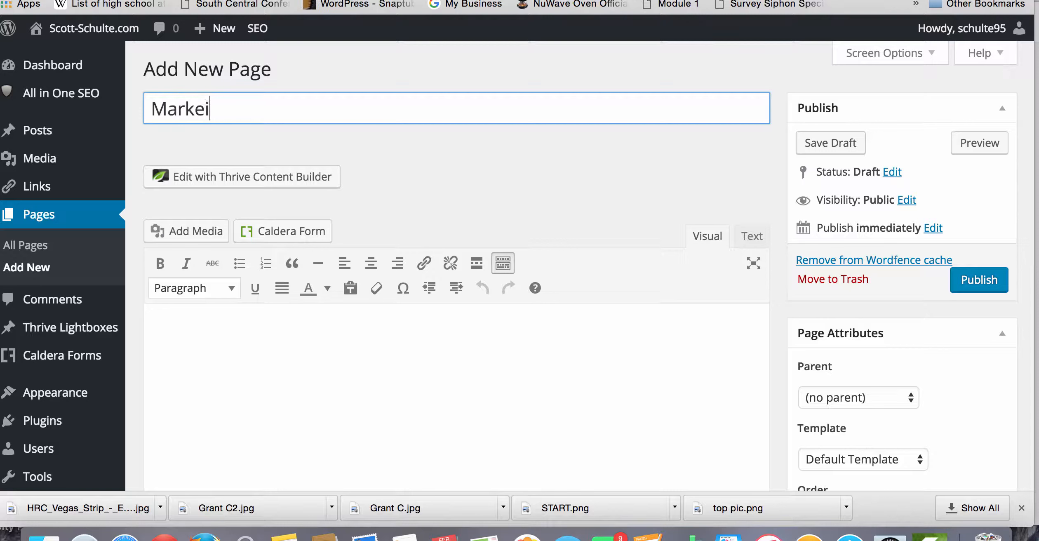
type("ting2")
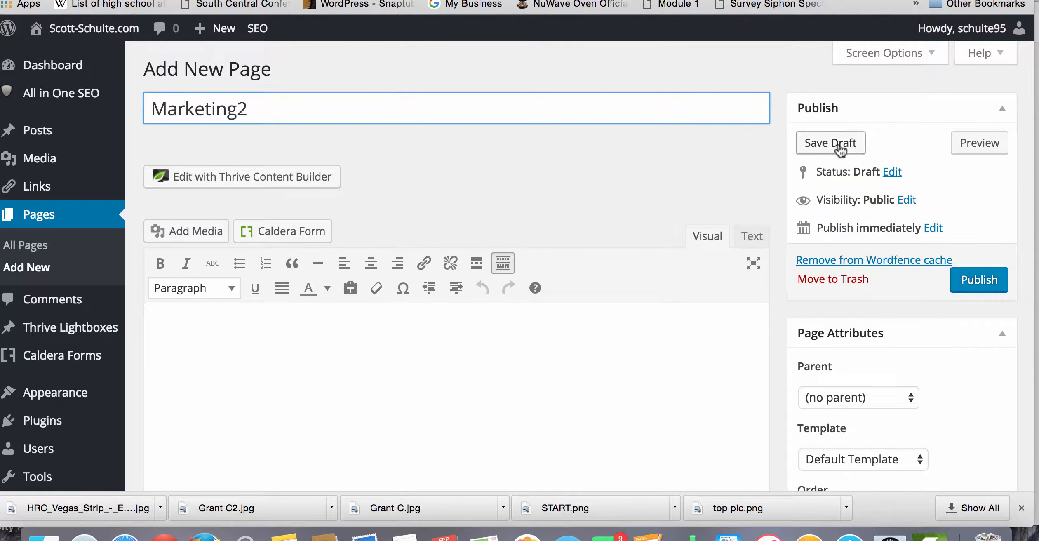
left_click(822, 139)
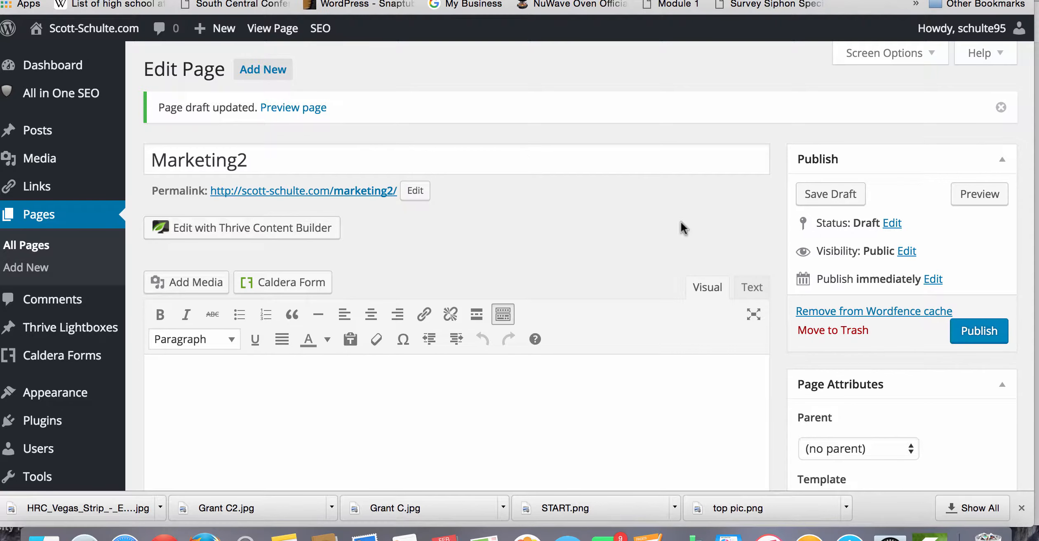
Open the Marketing2 draft in Thrive Content Builder and bring up the Thrive landing page chooser.
scroll(680, 222, "up", 2)
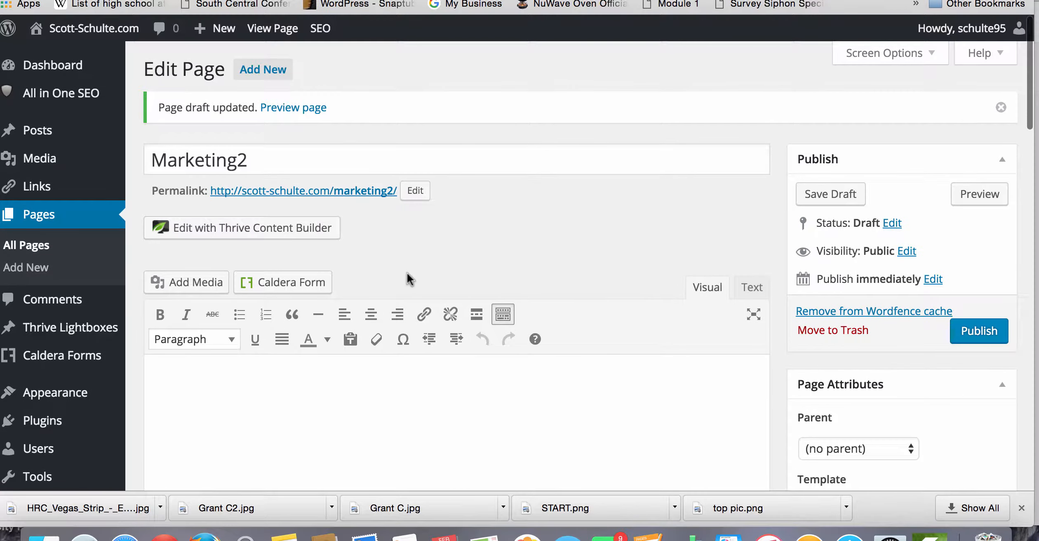
left_click(309, 235)
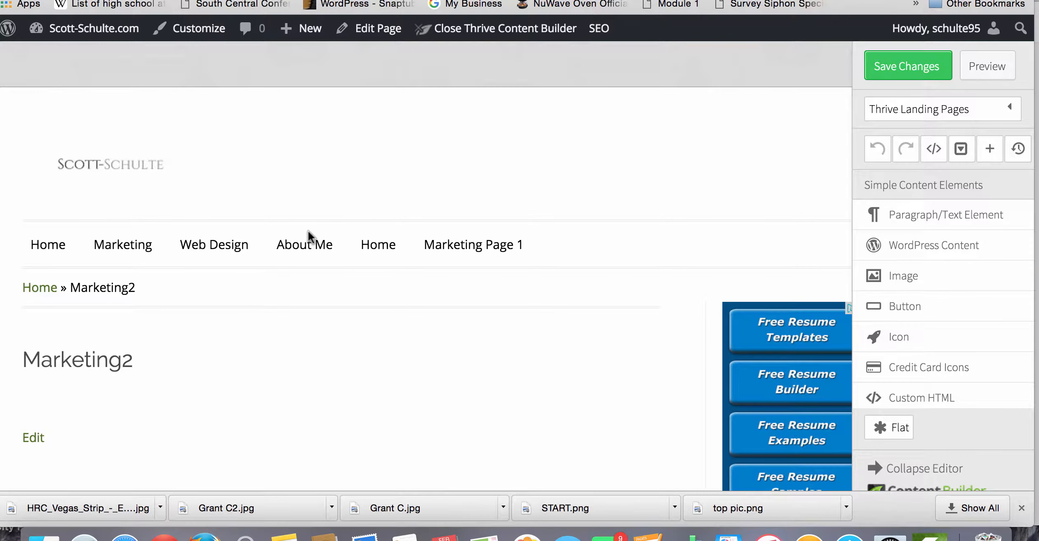
scroll(307, 230, "down", 10)
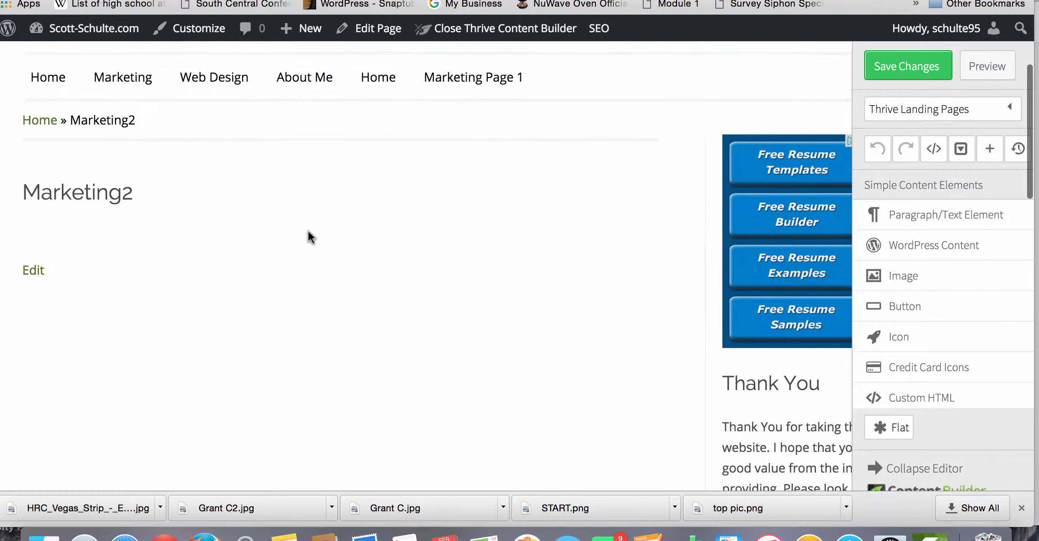
scroll(307, 230, "up", 10)
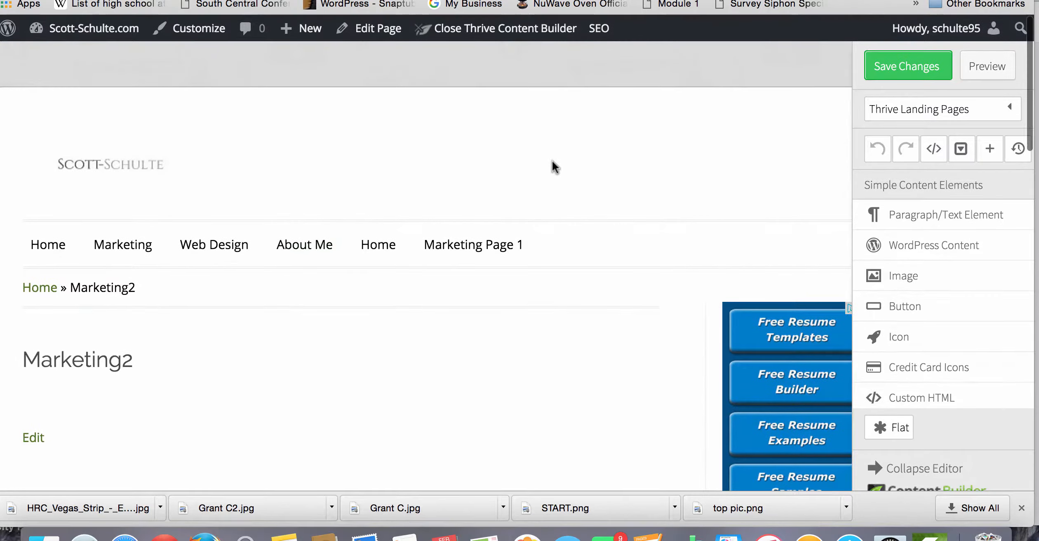
left_click(938, 113)
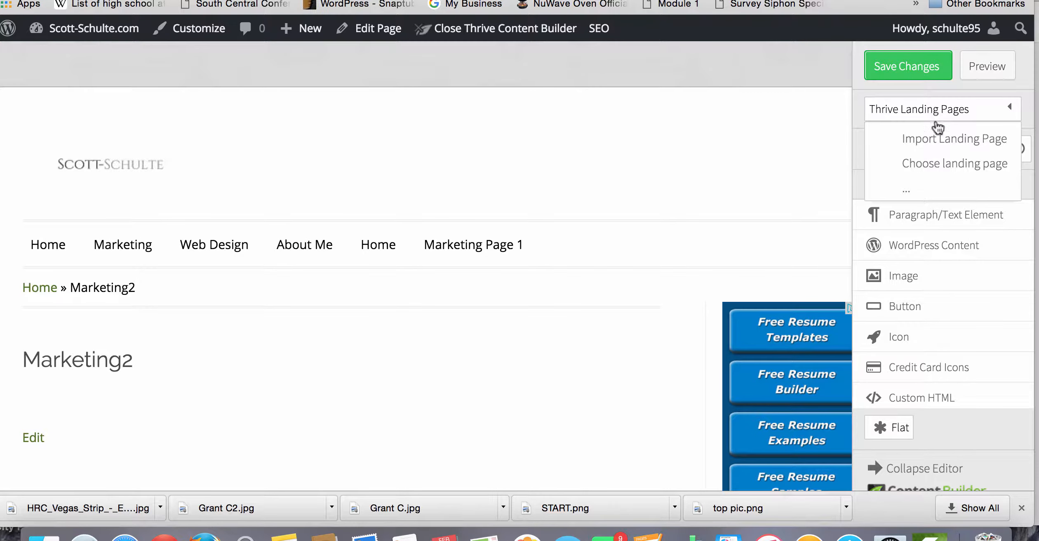
left_click(945, 165)
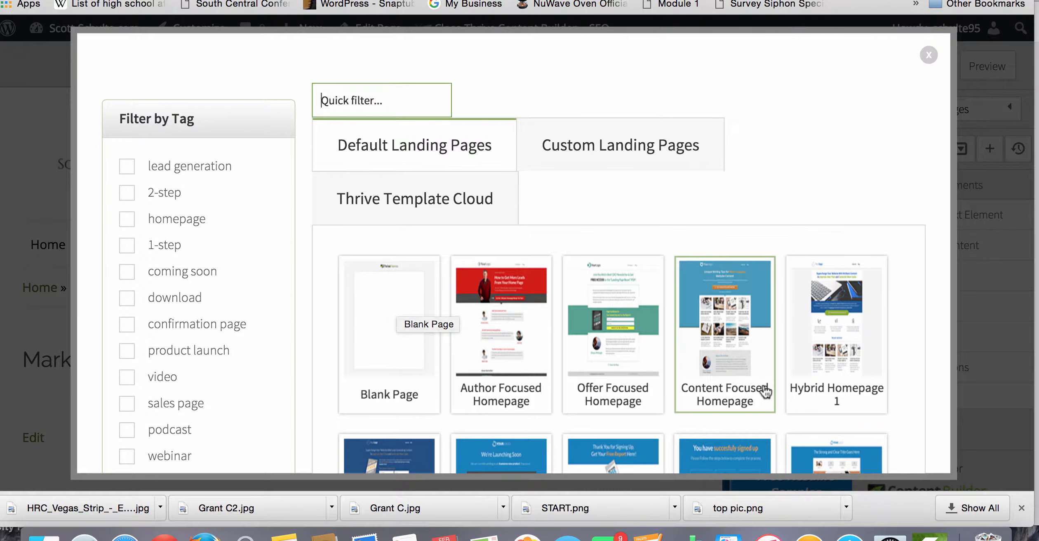
Browse the default landing page templates to see which homepage, sales, webinar and lead generation designs are offered.
scroll(765, 394, "down", 5)
scroll(765, 392, "down", 8)
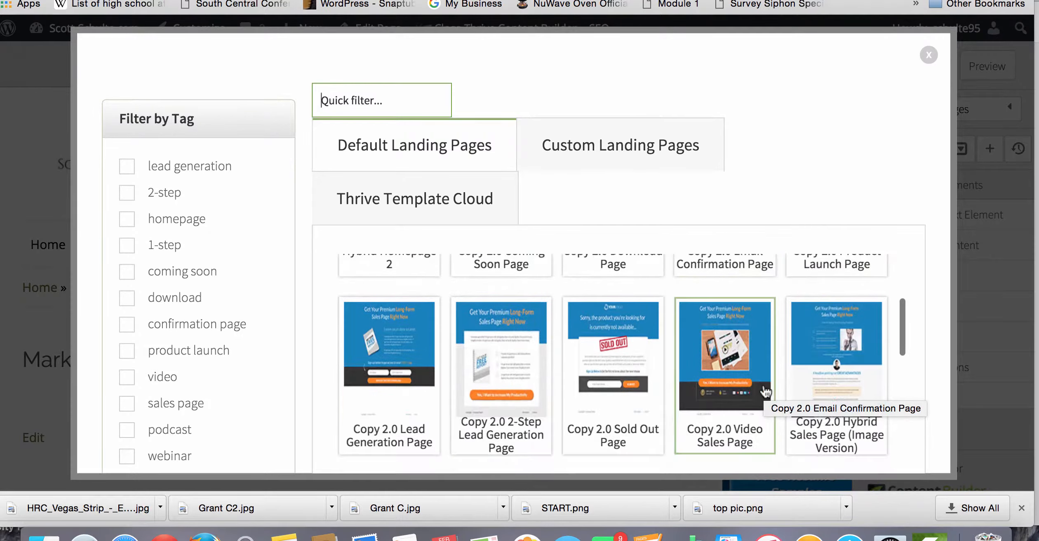
scroll(765, 391, "down", 6)
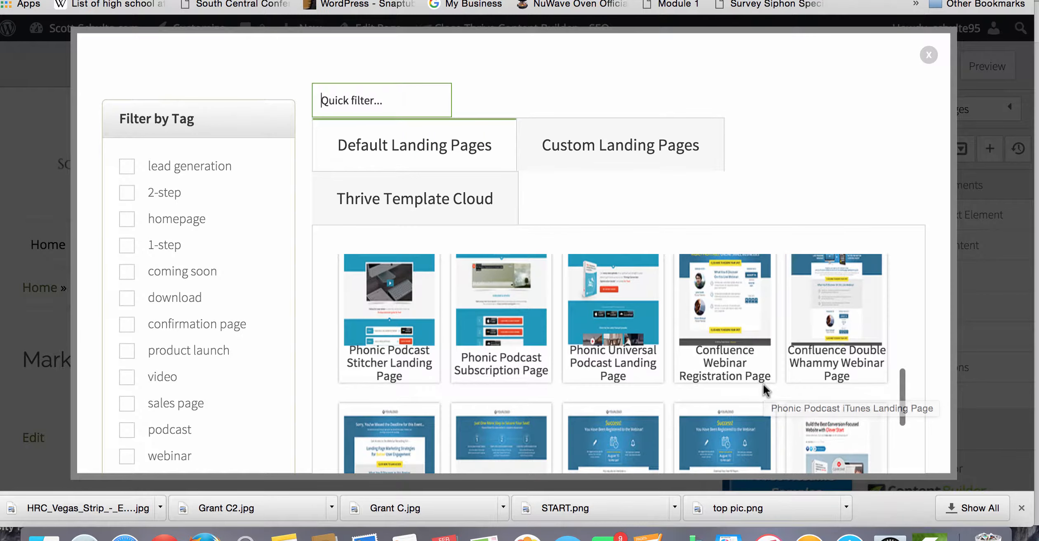
scroll(763, 384, "down", 5)
scroll(762, 383, "down", 6)
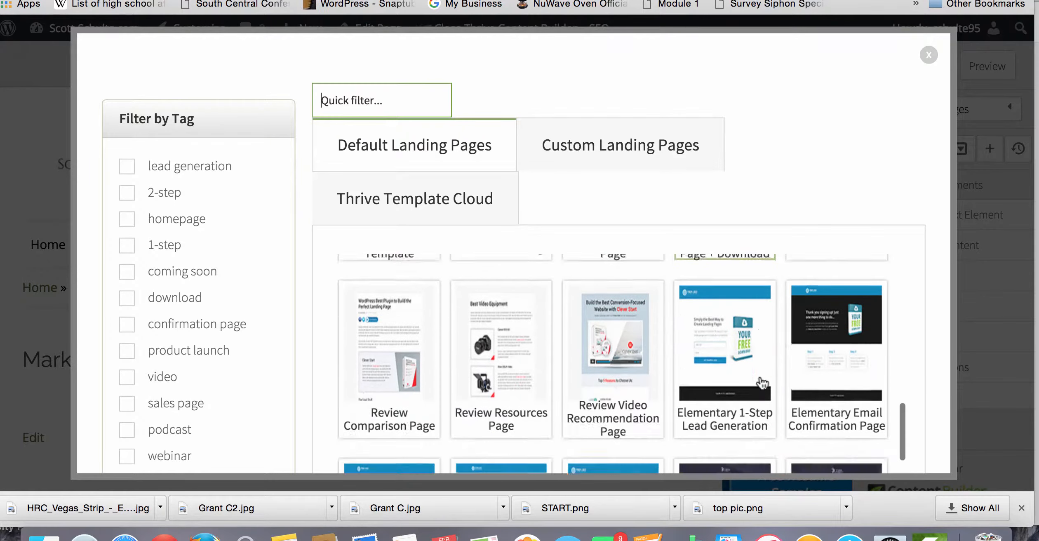
scroll(762, 383, "down", 8)
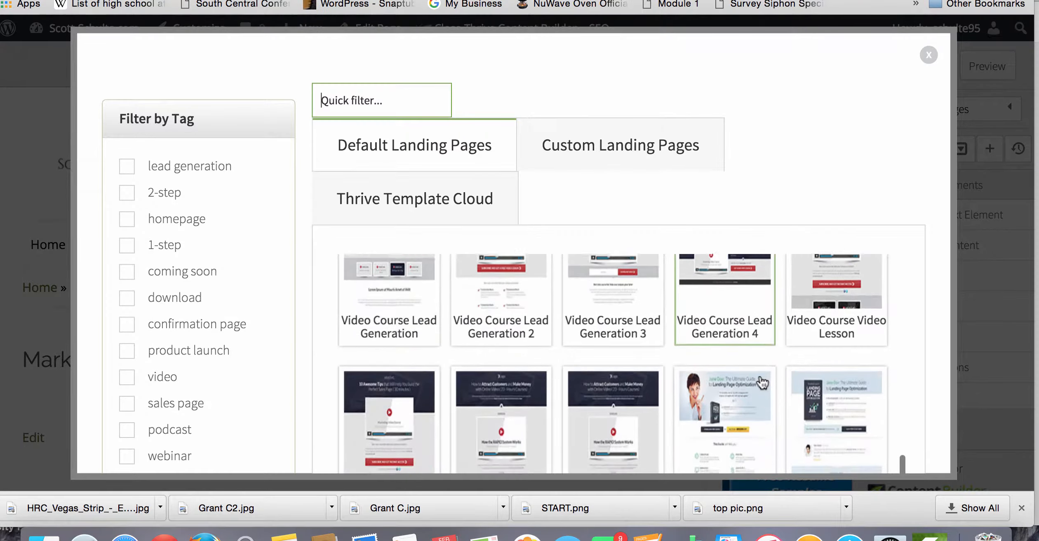
scroll(762, 381, "down", 8)
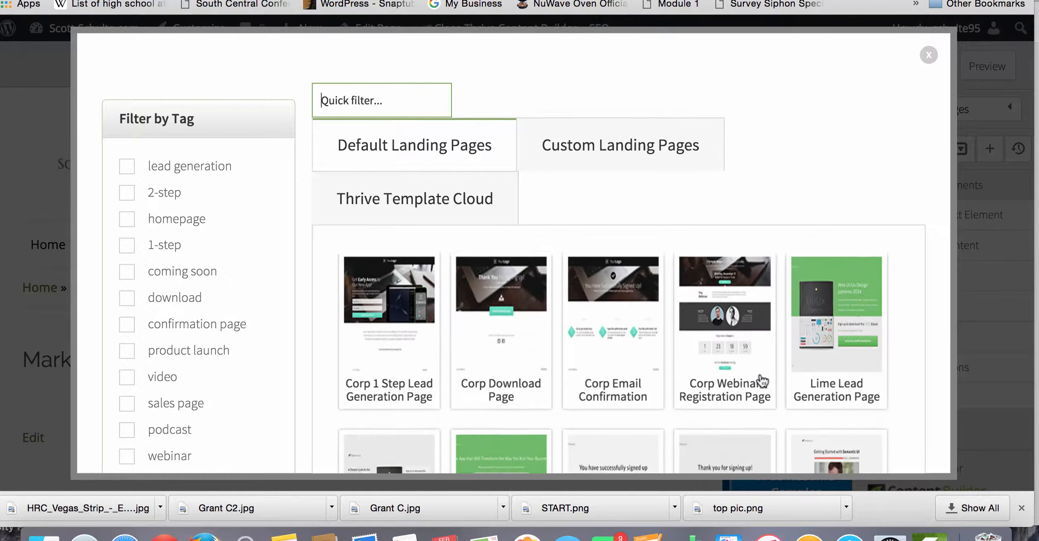
scroll(762, 382, "down", 8)
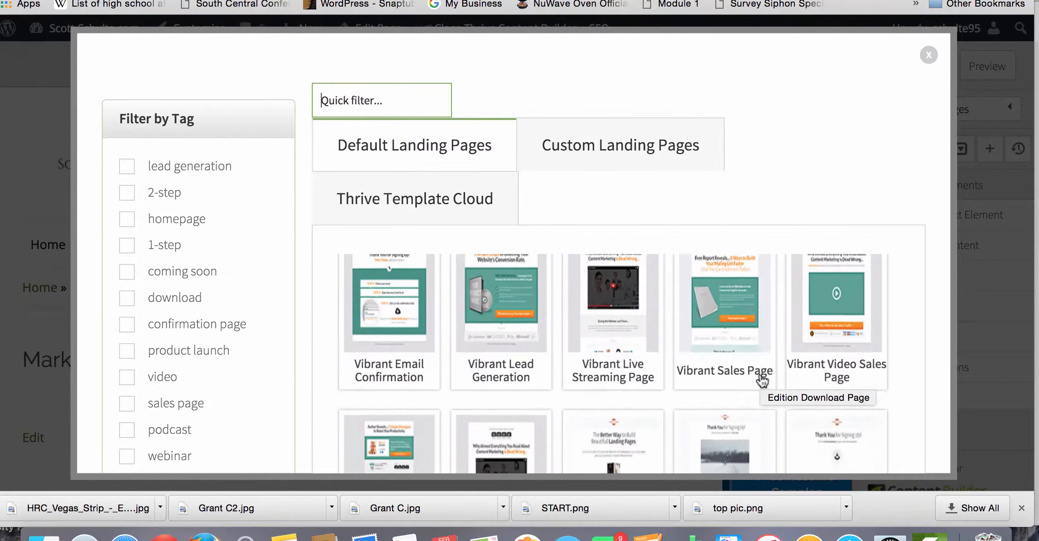
scroll(762, 381, "down", 8)
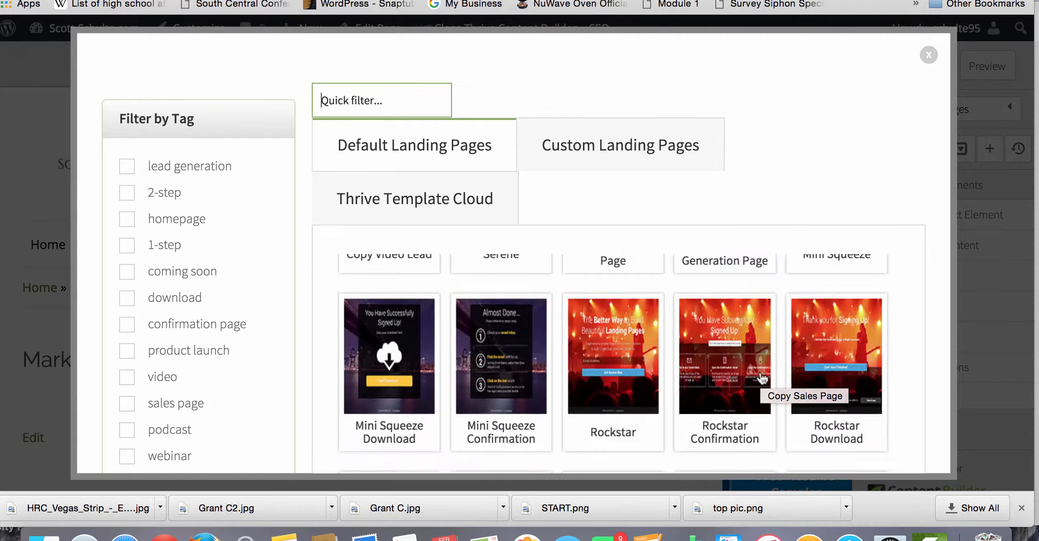
scroll(766, 429, "down", 10)
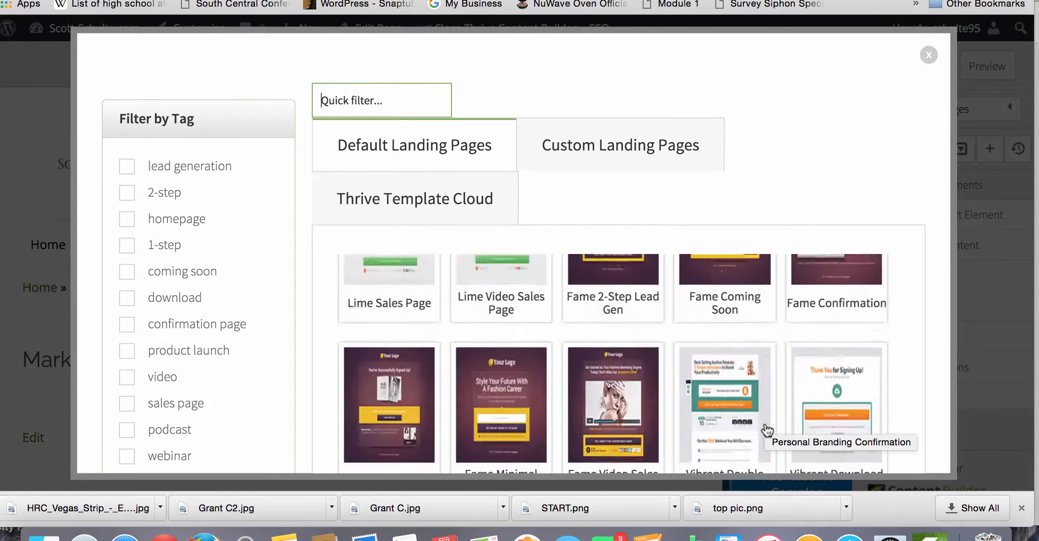
scroll(767, 442, "up", 6)
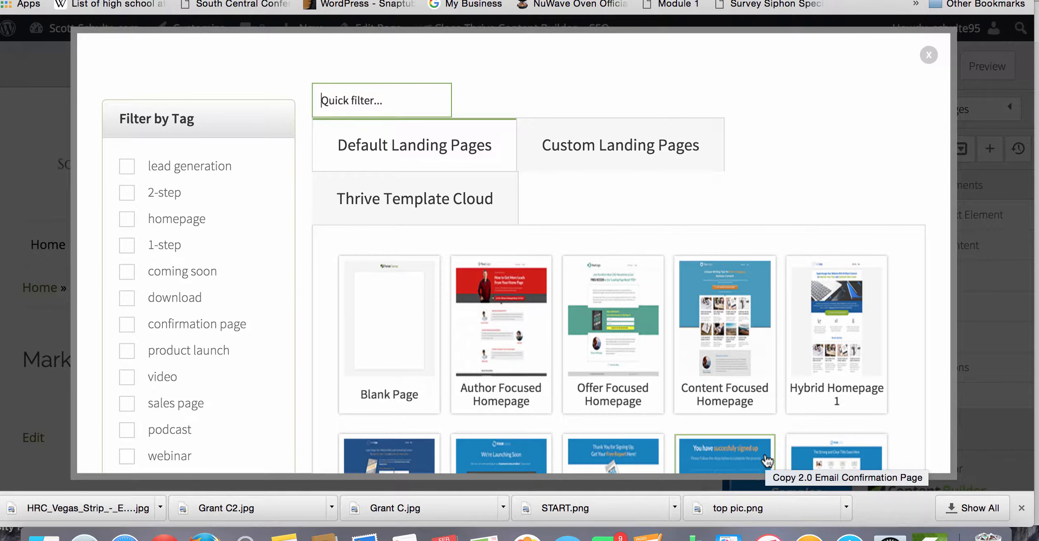
Load the Blank Page template from the default landing pages into the page.
left_click(391, 313)
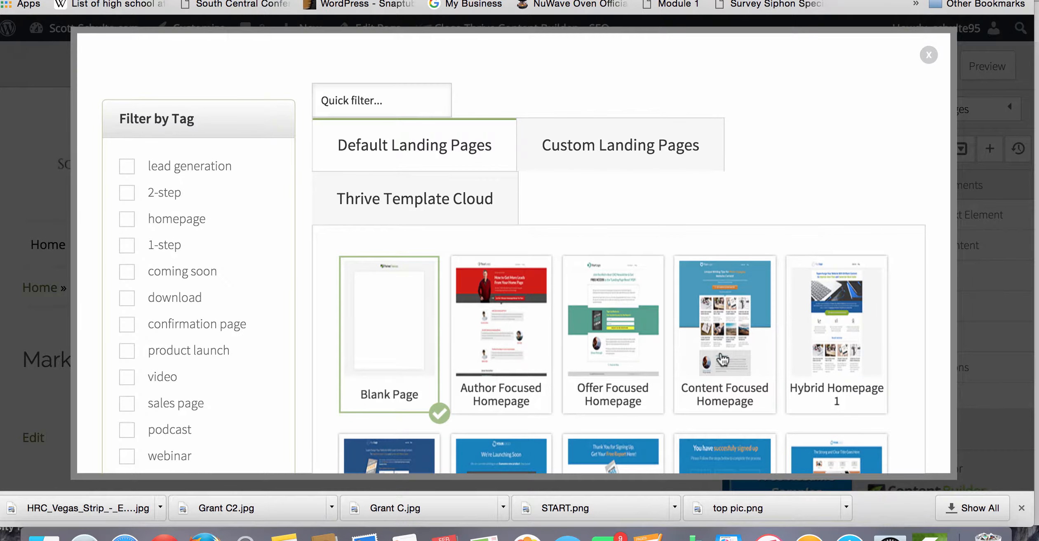
scroll(722, 360, "down", 10)
scroll(722, 360, "down", 15)
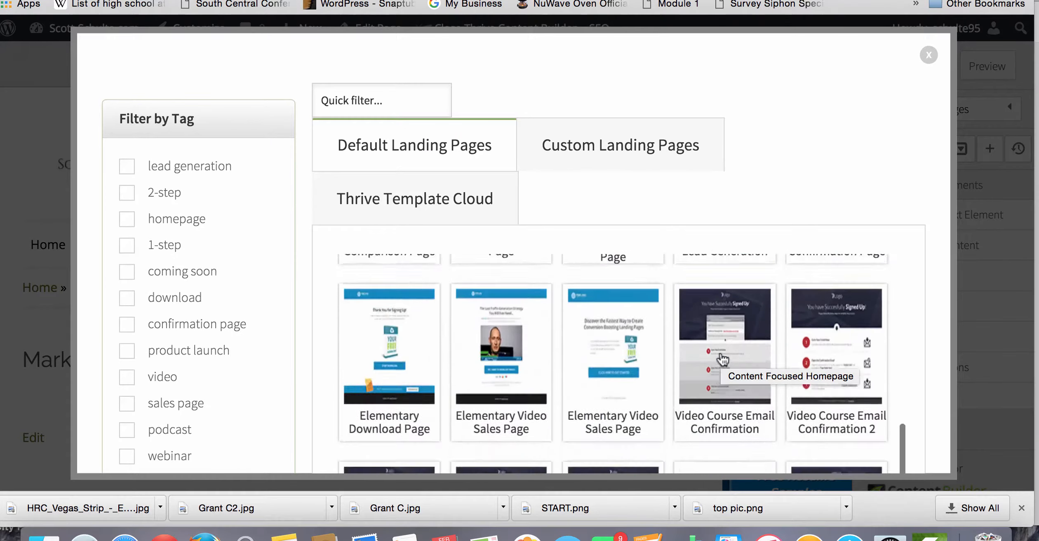
scroll(723, 360, "down", 15)
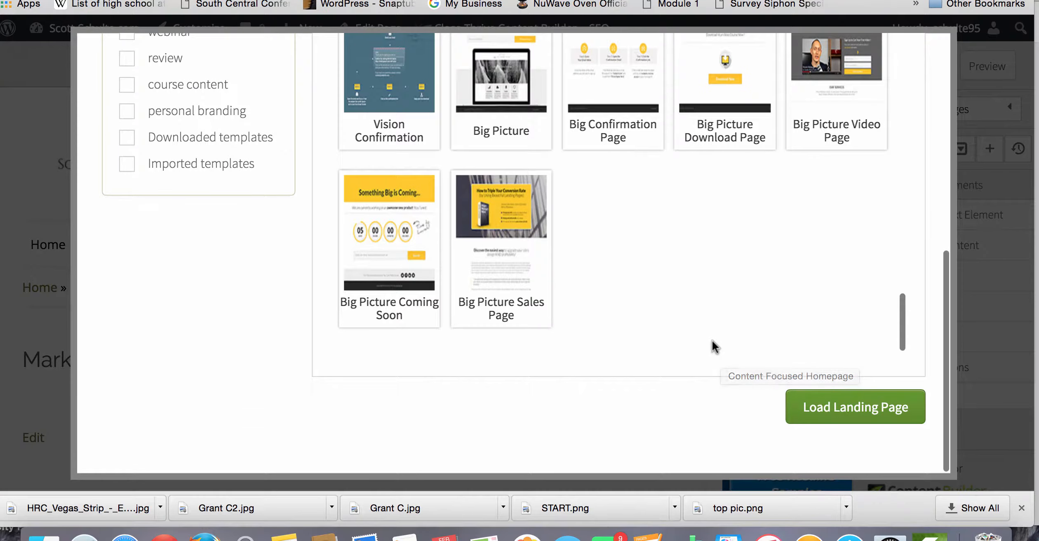
left_click(841, 405)
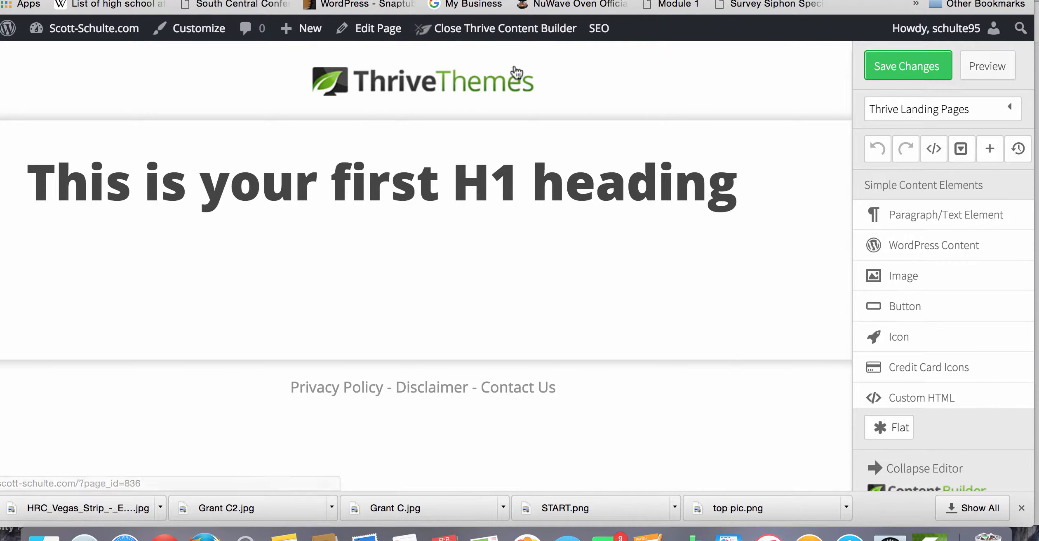
Delete the footer links and the placeholder H1 heading from the blank landing page.
scroll(529, 79, "down", 2)
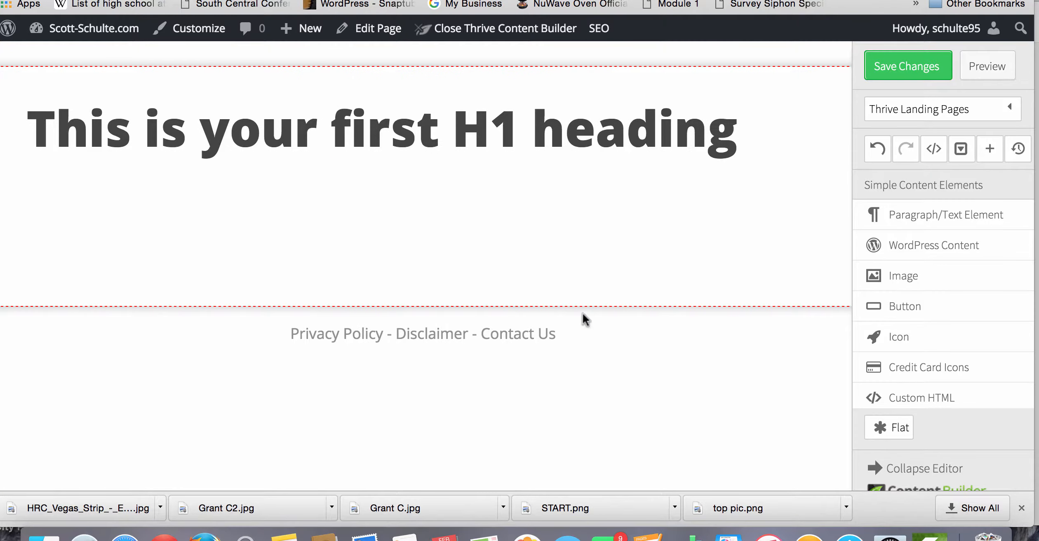
mouse_move(573, 341)
left_click(844, 330)
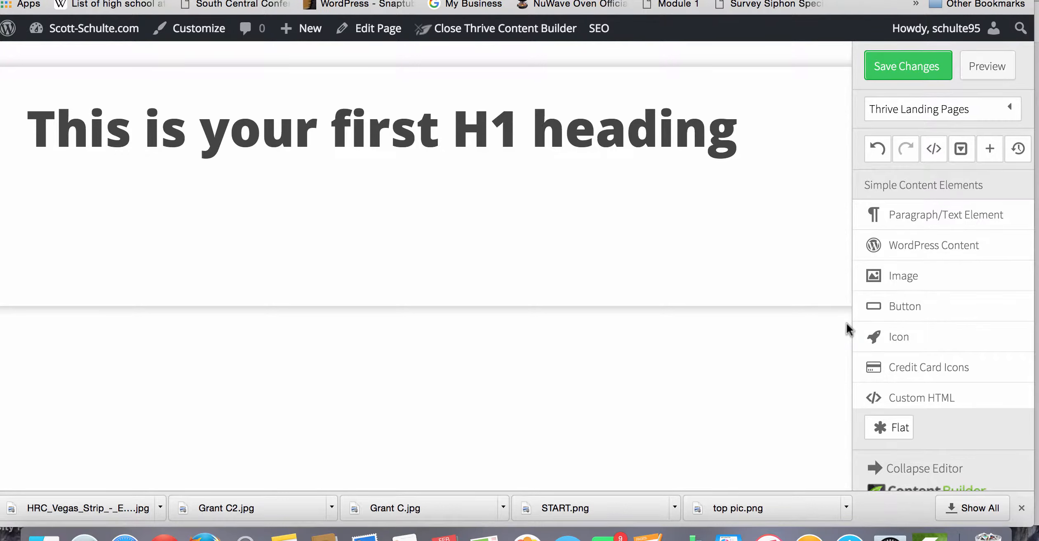
mouse_move(738, 111)
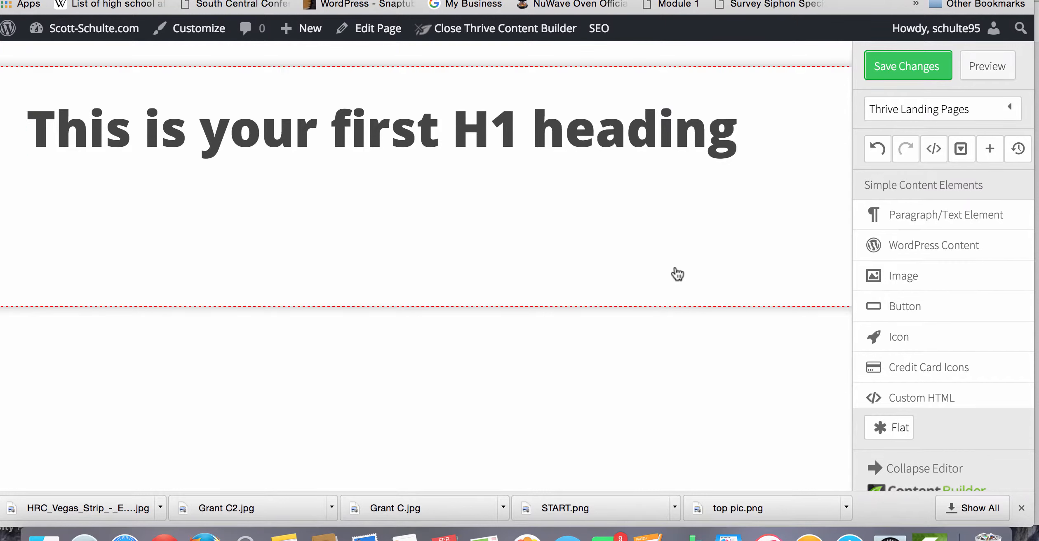
left_click(811, 104)
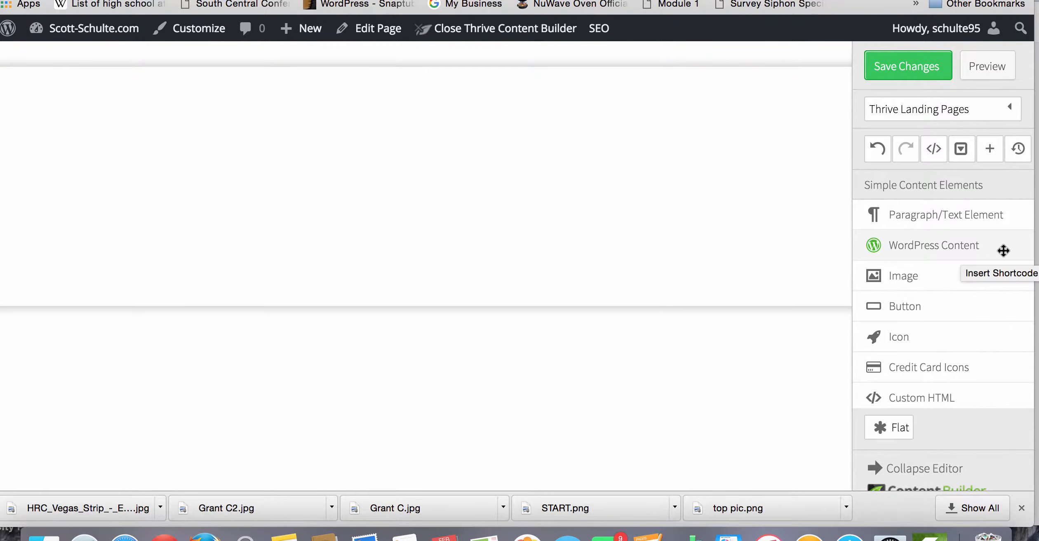
Place an image element in the empty content area and fill it with Grant-C2.jpg from the media library.
scroll(966, 289, "down", 2)
scroll(966, 290, "down", 8)
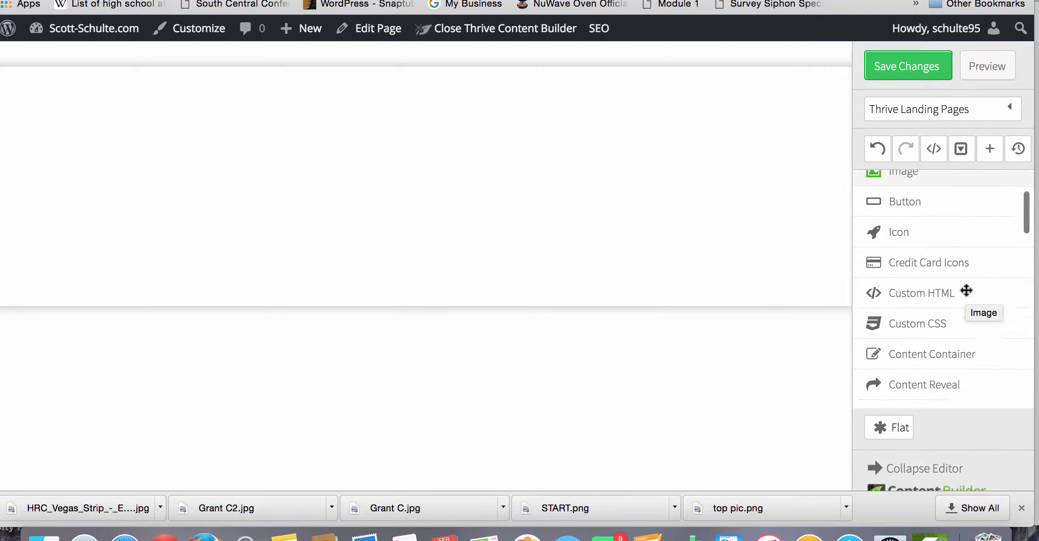
scroll(966, 294, "down", 15)
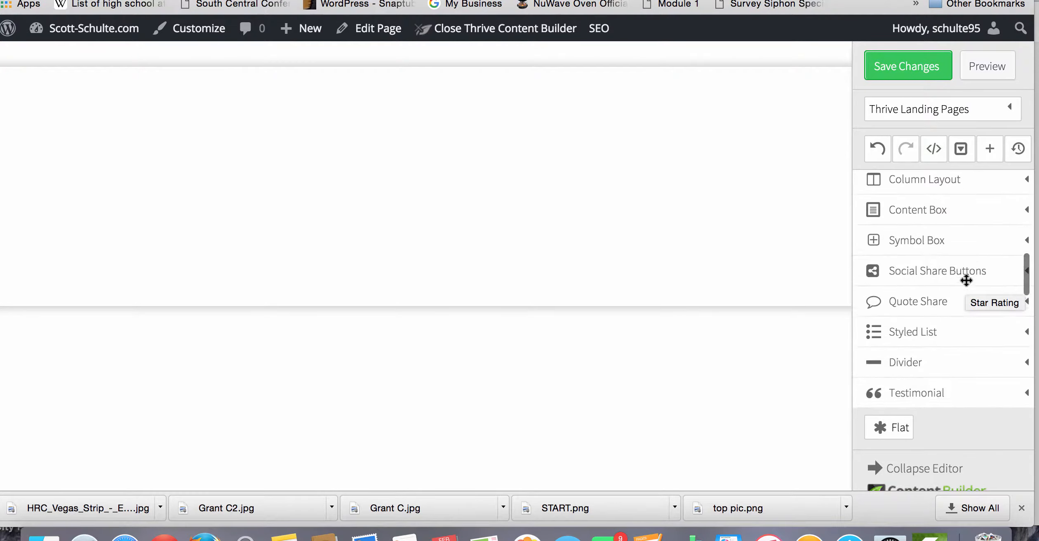
scroll(966, 256, "down", 8)
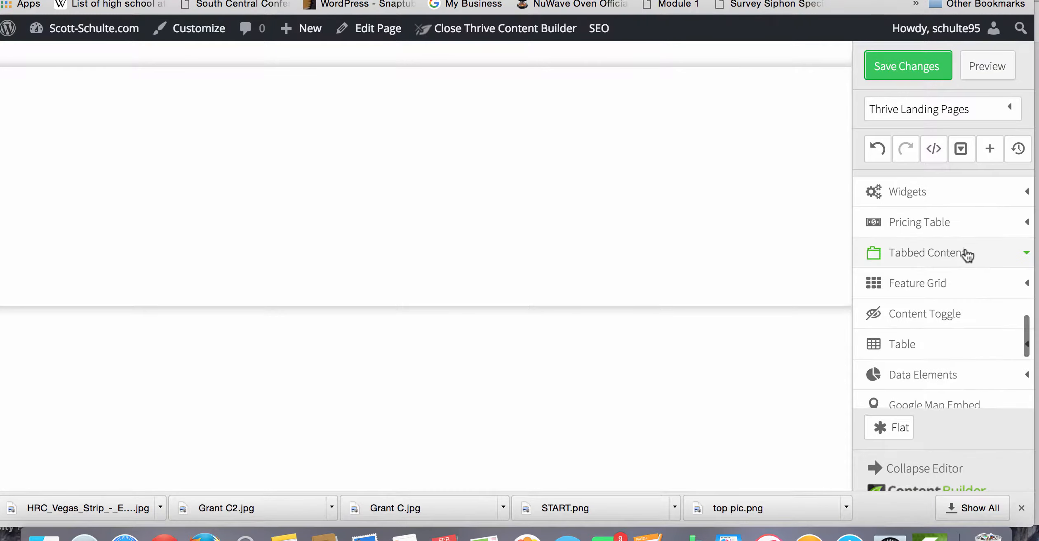
scroll(966, 252, "up", 12)
scroll(966, 249, "up", 10)
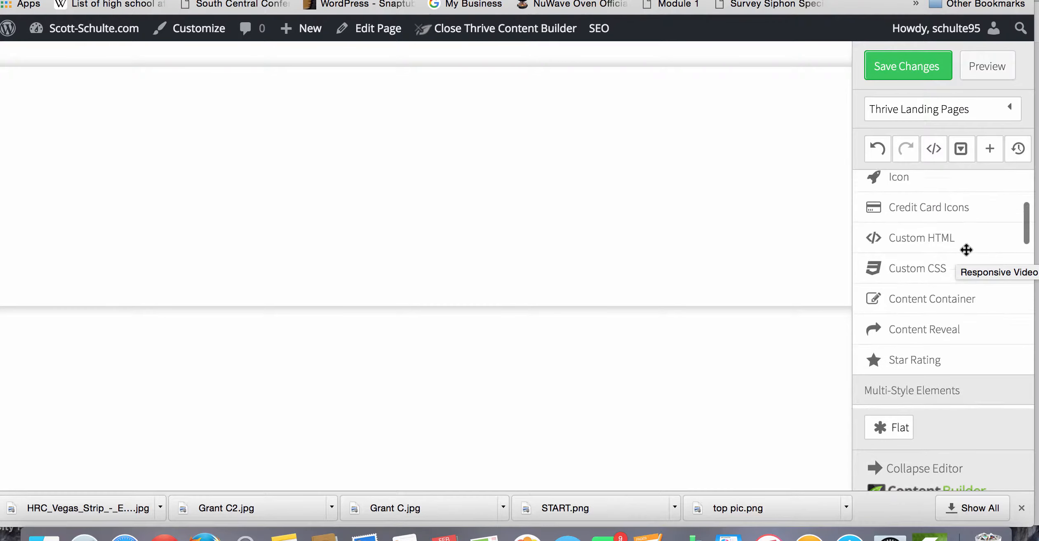
scroll(966, 249, "up", 1)
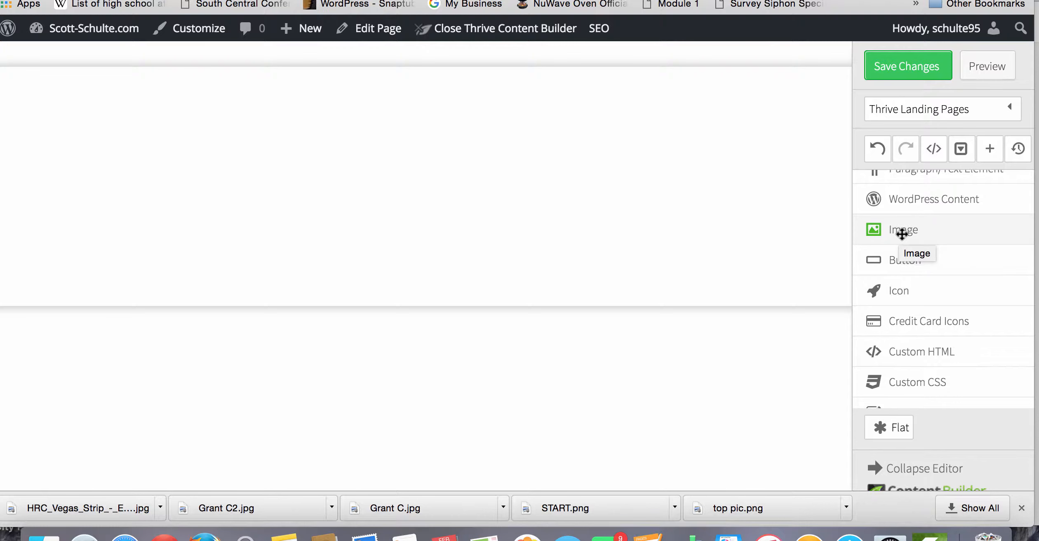
left_click_drag(902, 234, 475, 78)
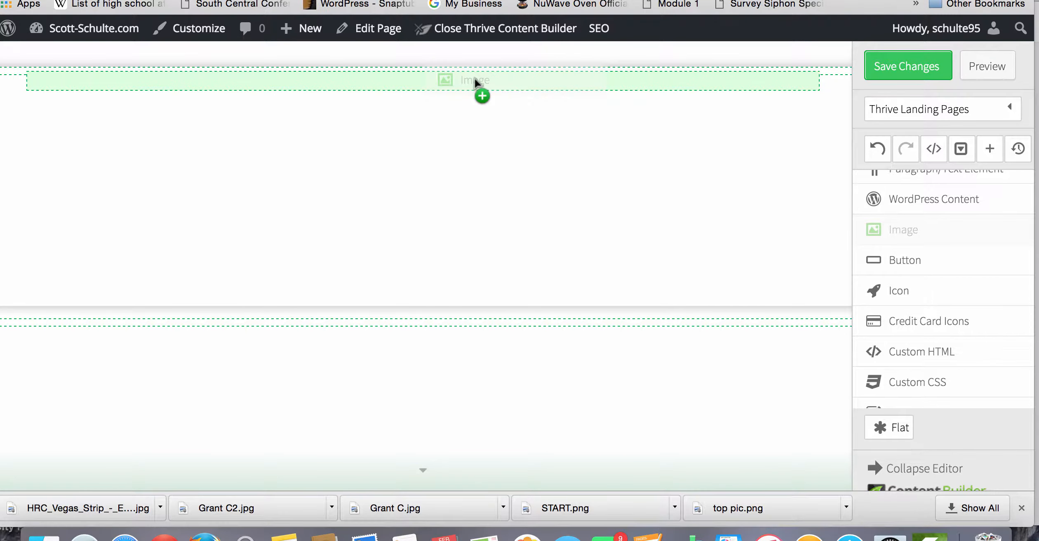
left_click_drag(474, 79, 475, 80)
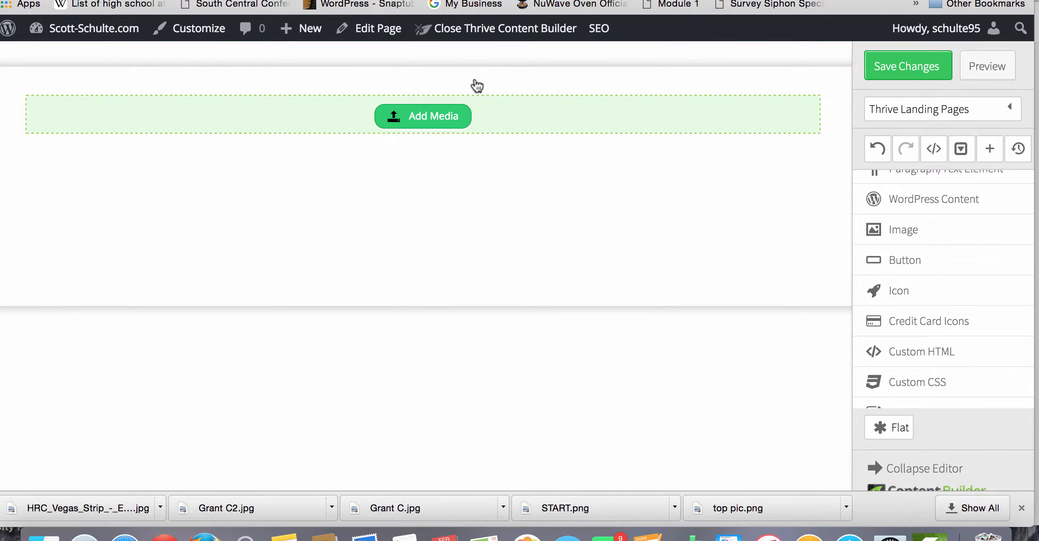
left_click(428, 119)
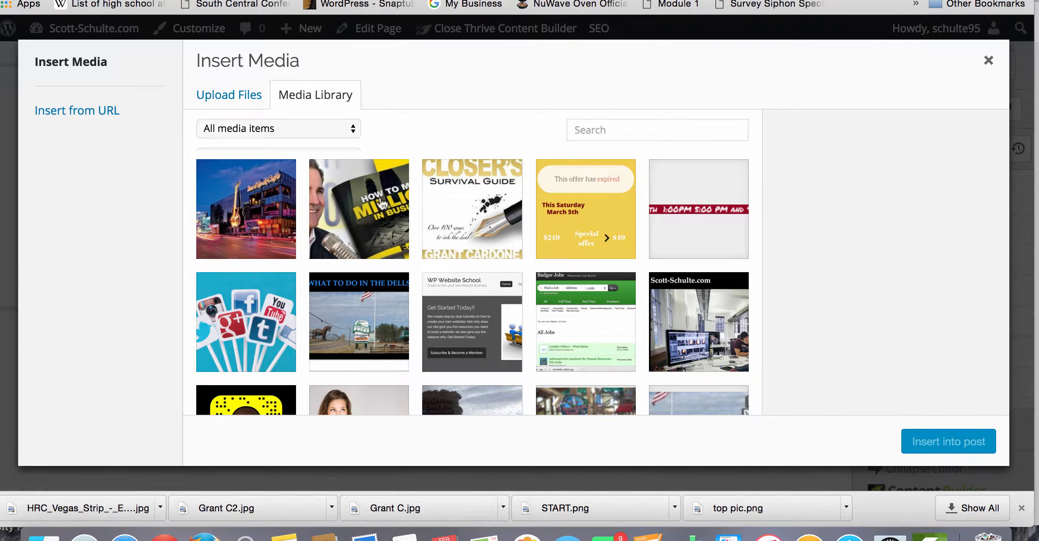
left_click(390, 183)
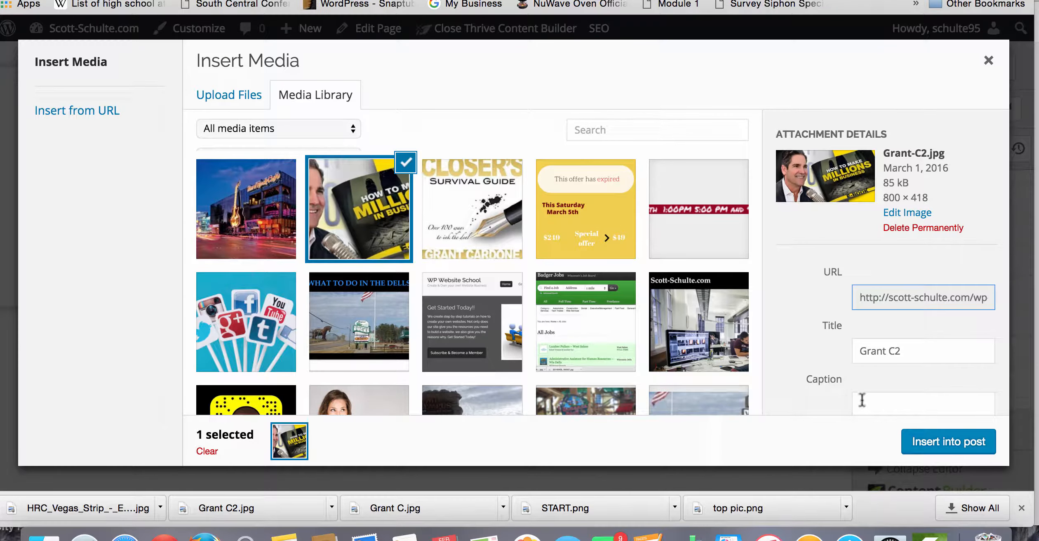
left_click(928, 441)
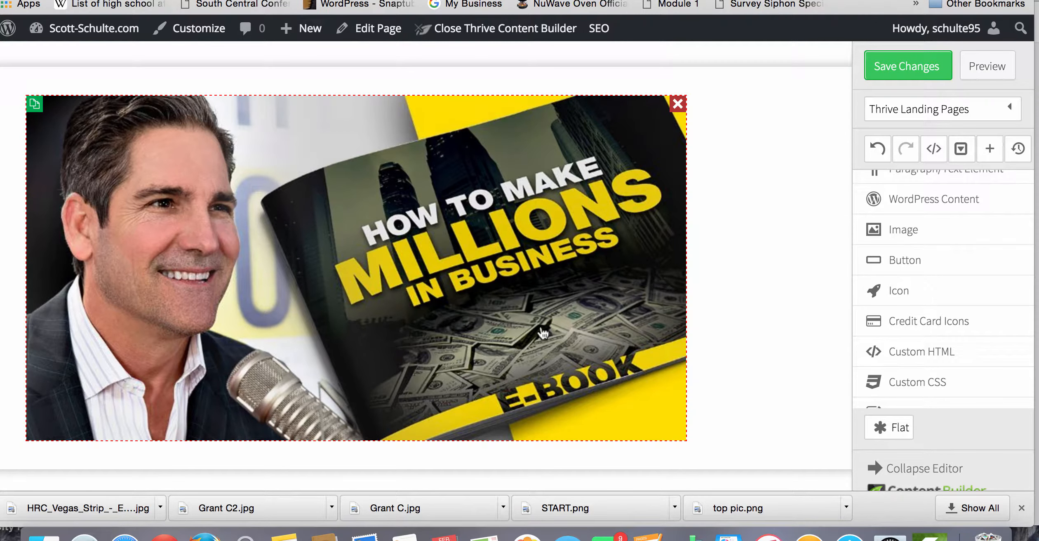
Enlarge the e-book image to the maximum size of 962 px and close its options.
left_click(440, 226)
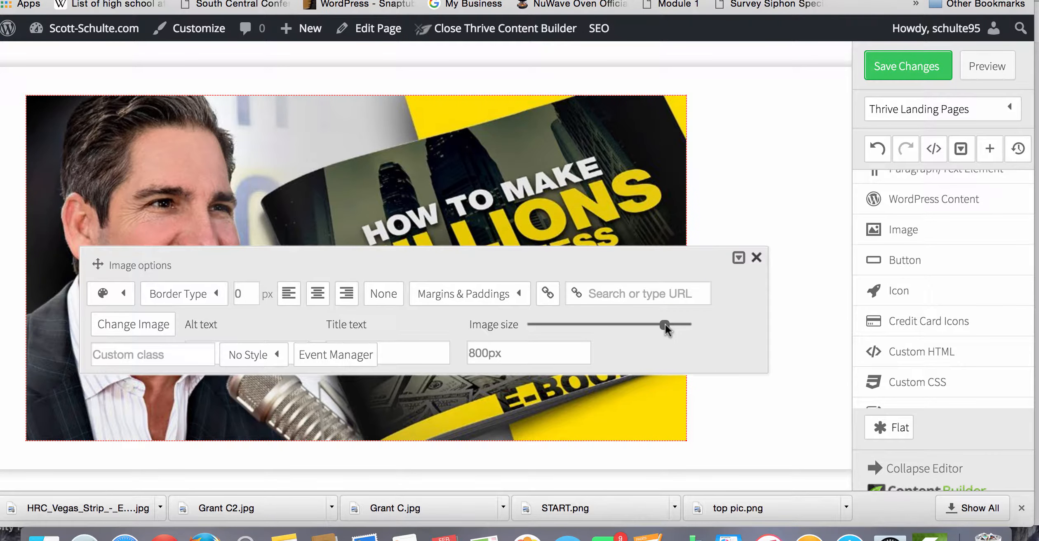
left_click_drag(665, 325, 709, 335)
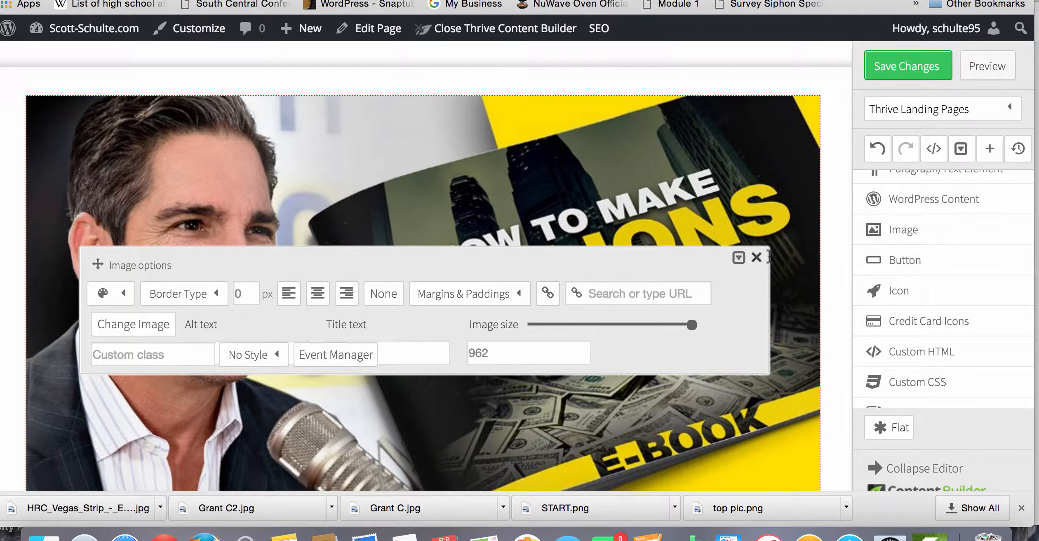
left_click(760, 259)
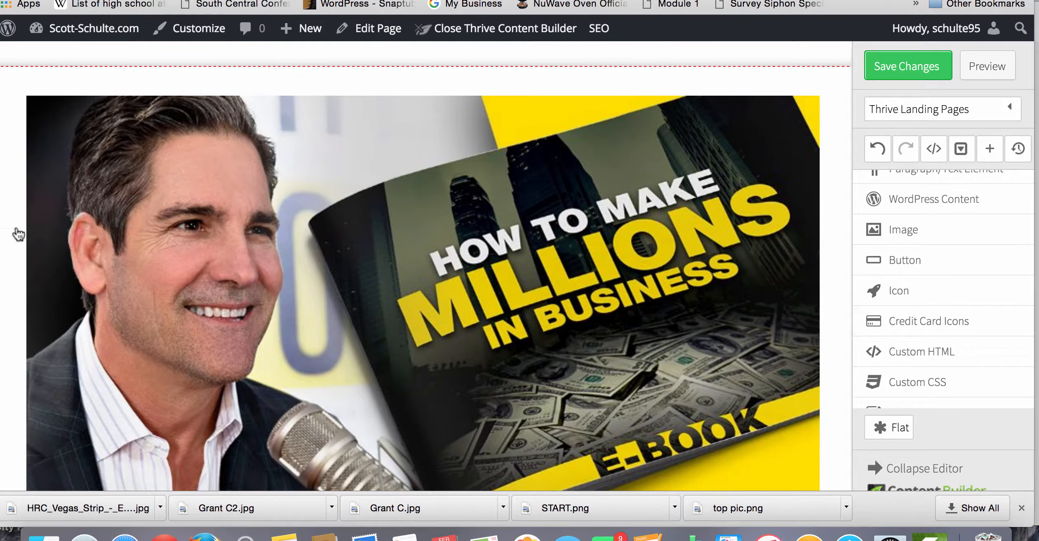
Set the content area's background color to near-black, rgba(12,12,12,1).
left_click(831, 85)
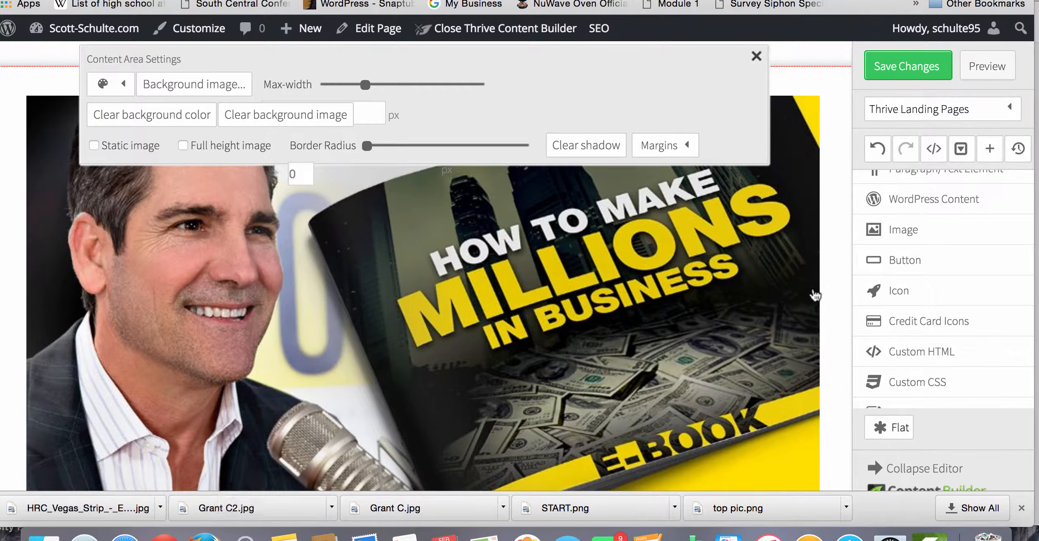
left_click(124, 85)
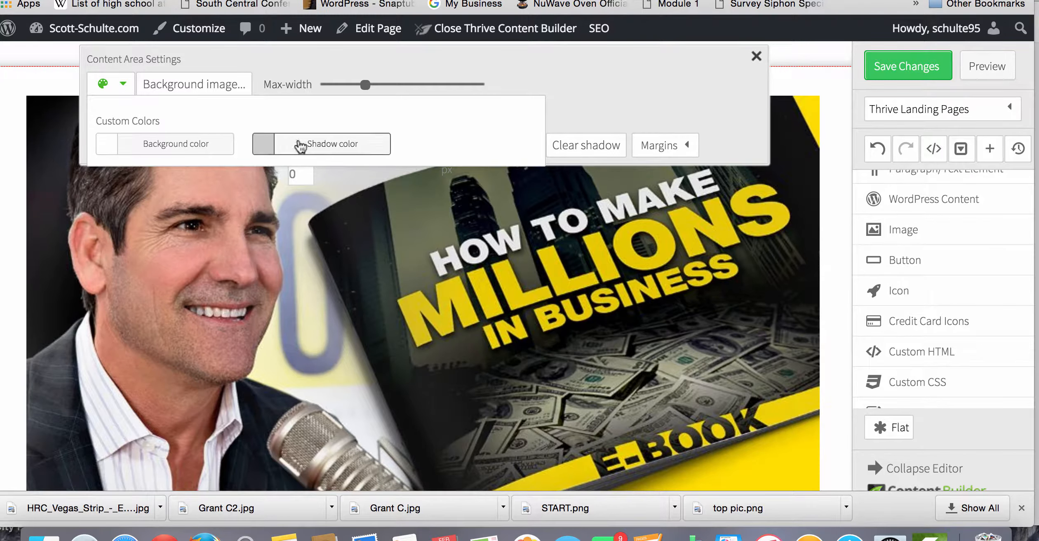
left_click(174, 144)
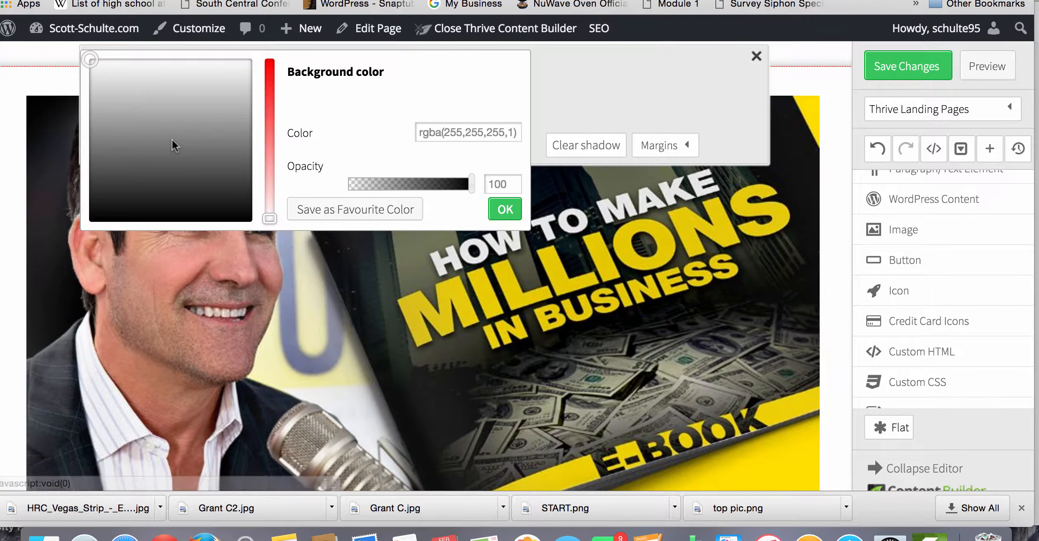
left_click(99, 213)
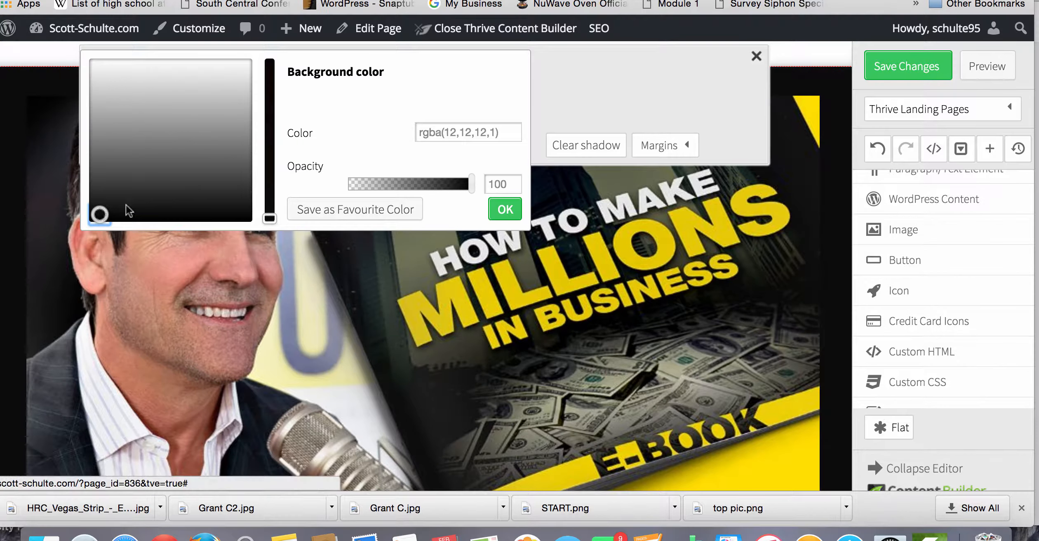
left_click(501, 211)
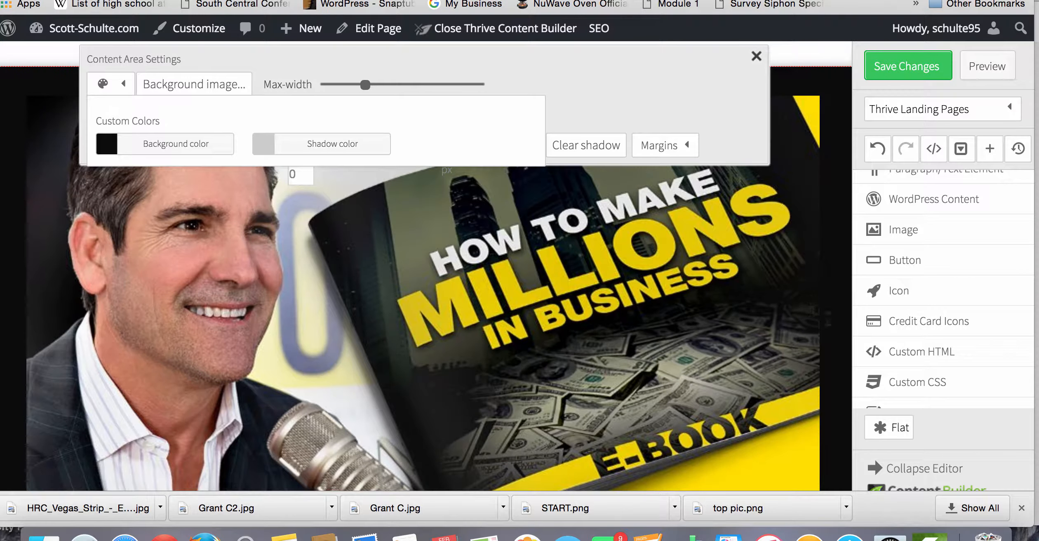
left_click(760, 58)
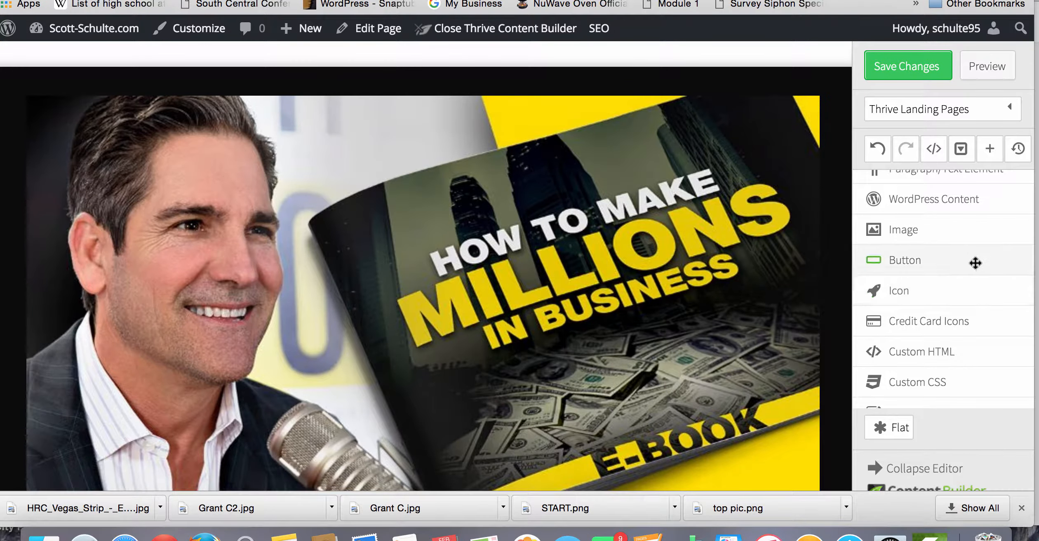
scroll(909, 260, "up", 2)
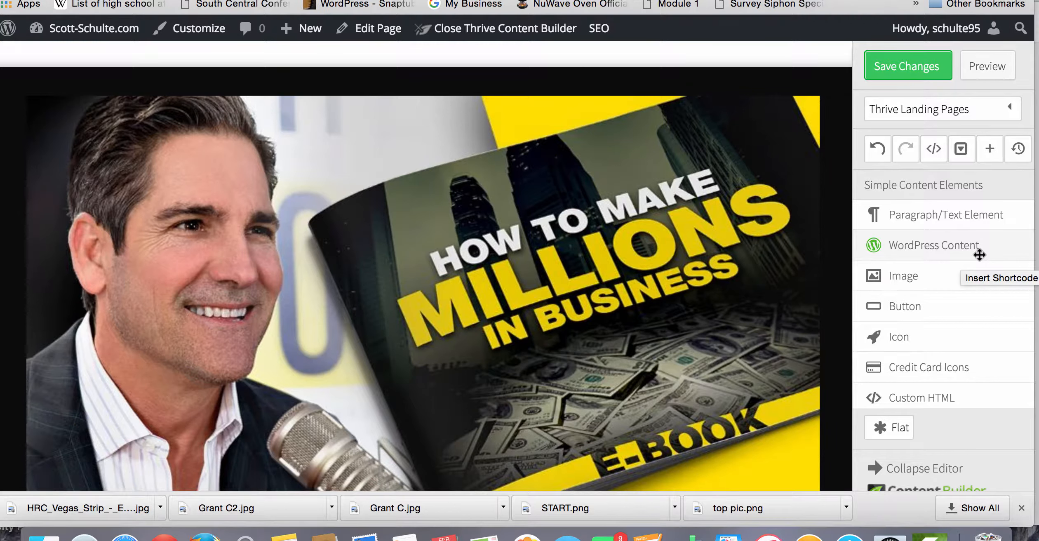
left_click_drag(909, 208, 549, 85)
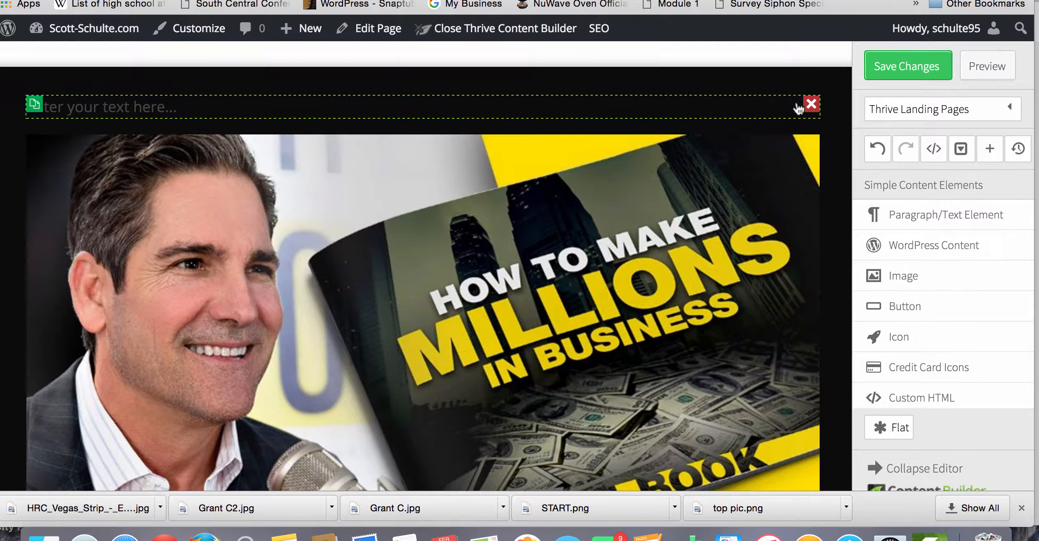
left_click(813, 105)
Insert top-pic.png from the media library in a new image element above the e-book image and center it.
left_click_drag(907, 275, 542, 76)
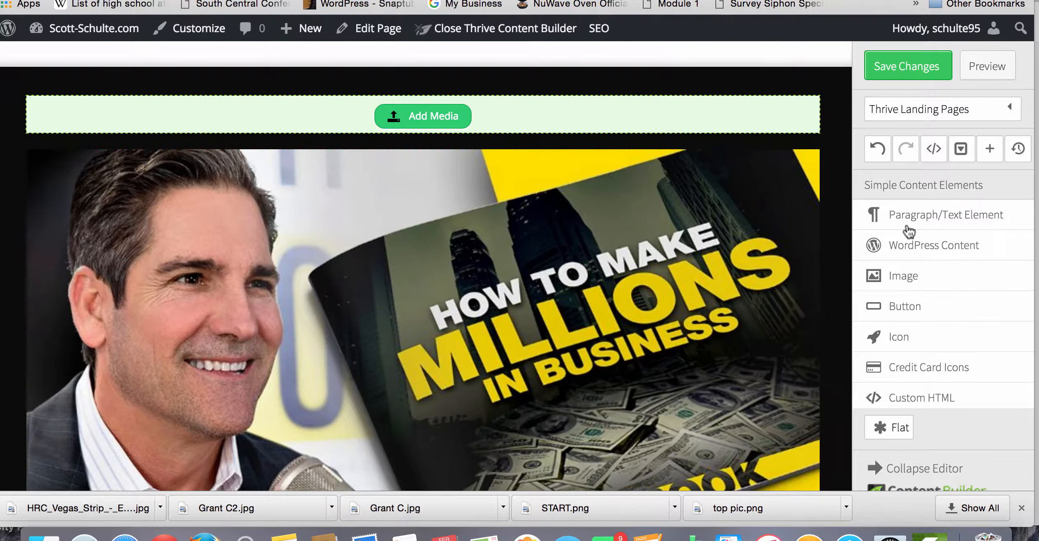
left_click(451, 116)
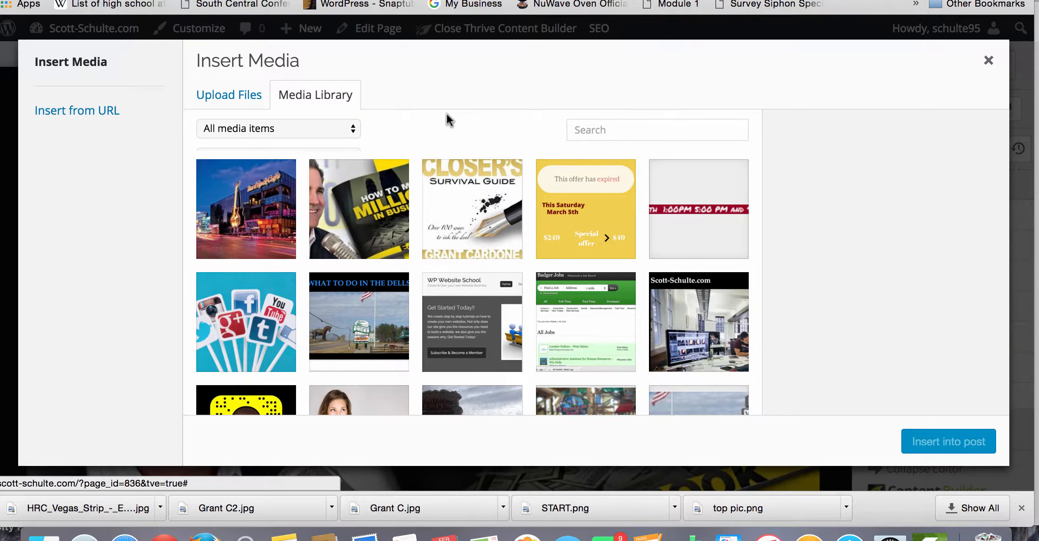
left_click(685, 202)
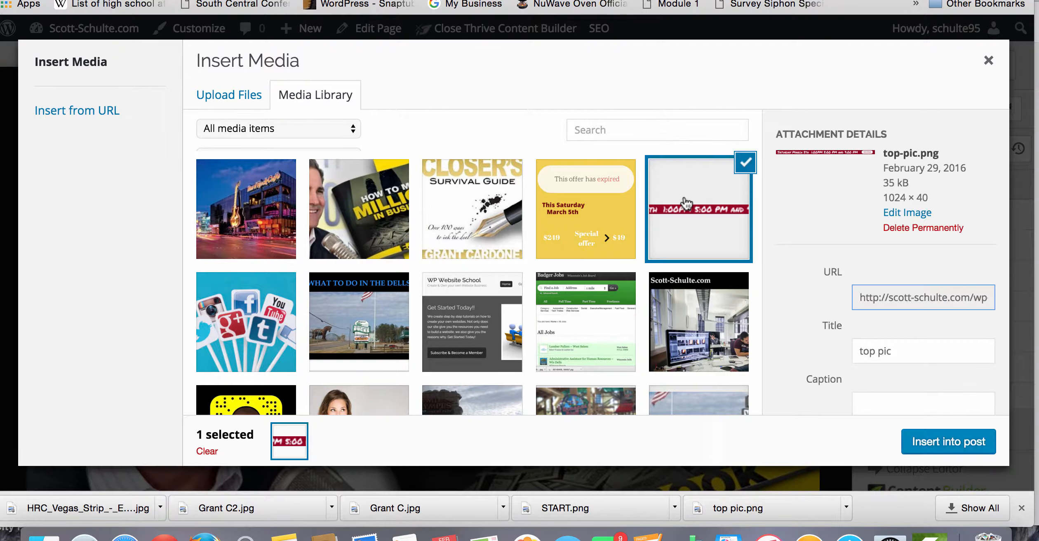
left_click(966, 440)
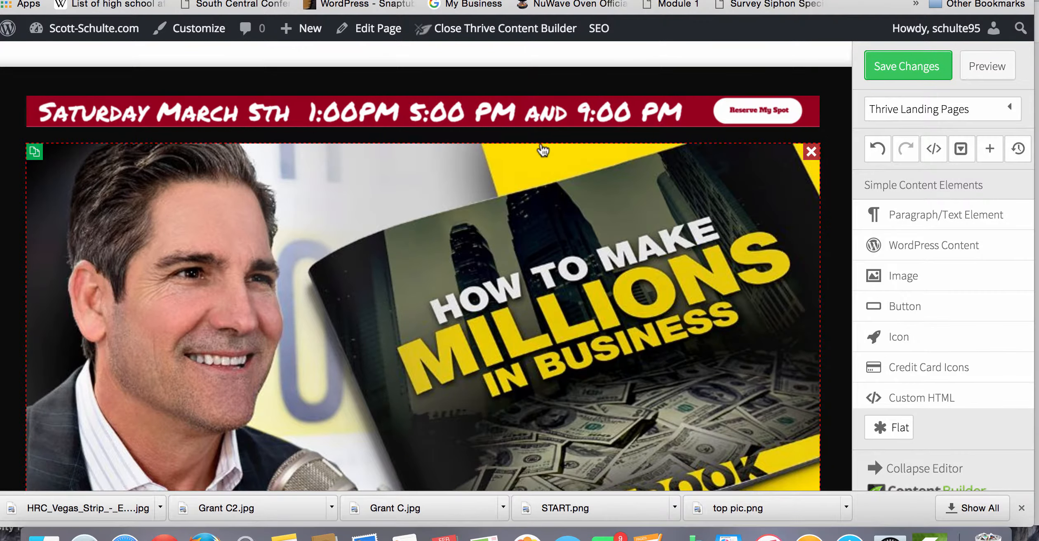
left_click(333, 119)
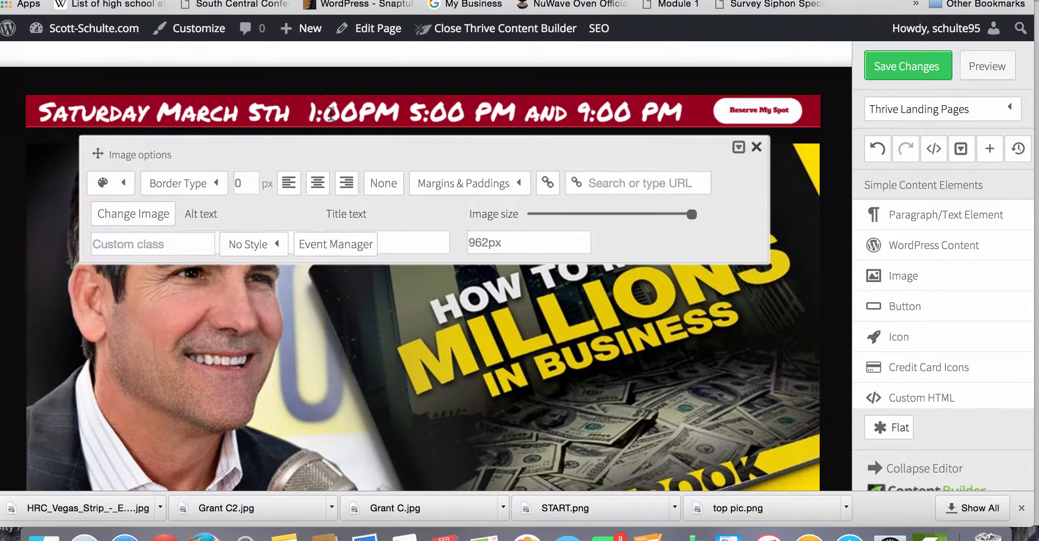
left_click(324, 188)
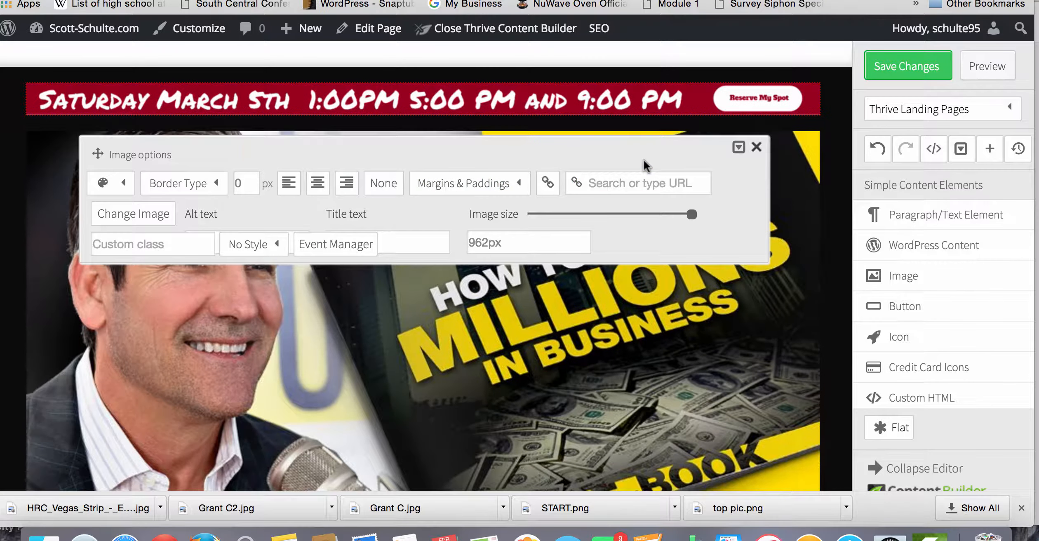
Link the date-and-time banner image to the site's /home page, check the stored link and save the changes.
left_click(908, 65)
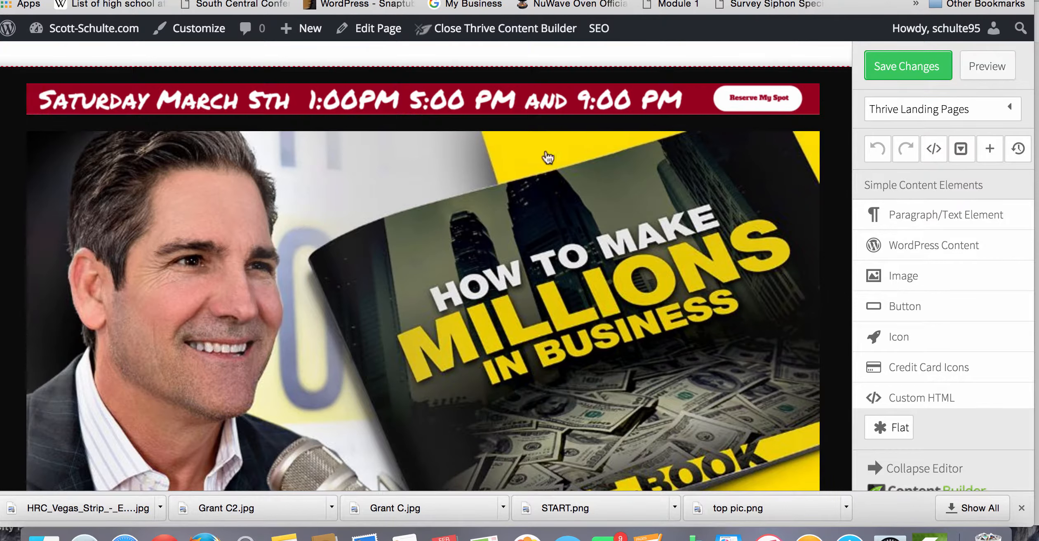
left_click(746, 99)
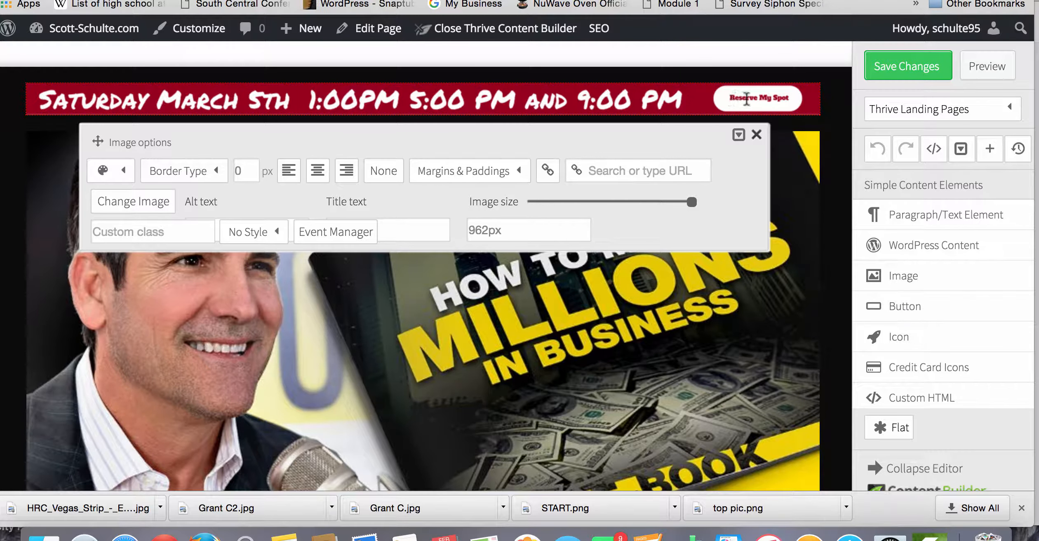
left_click(659, 161)
left_click(548, 175)
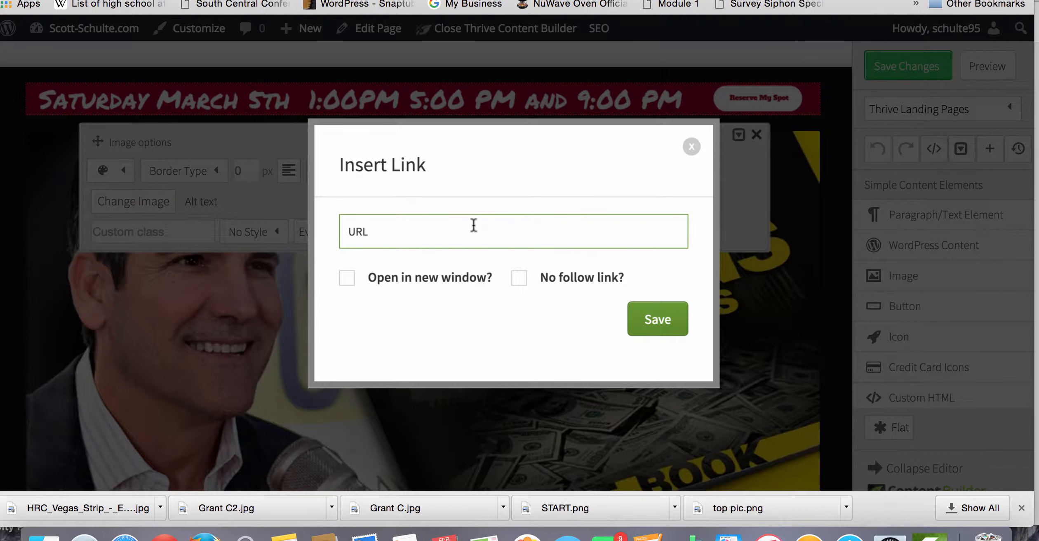
type("http://scott-schulte.com/home")
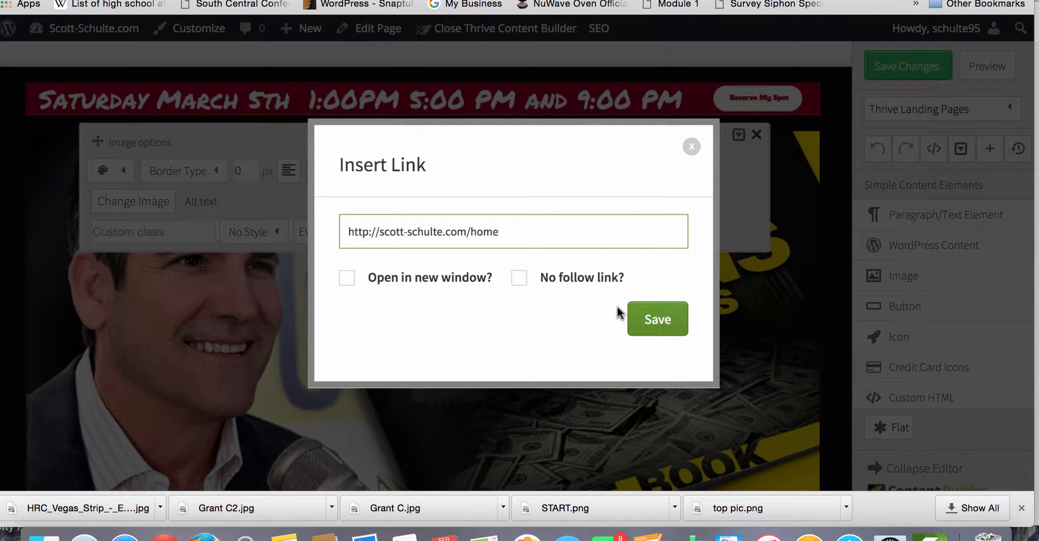
left_click(657, 334)
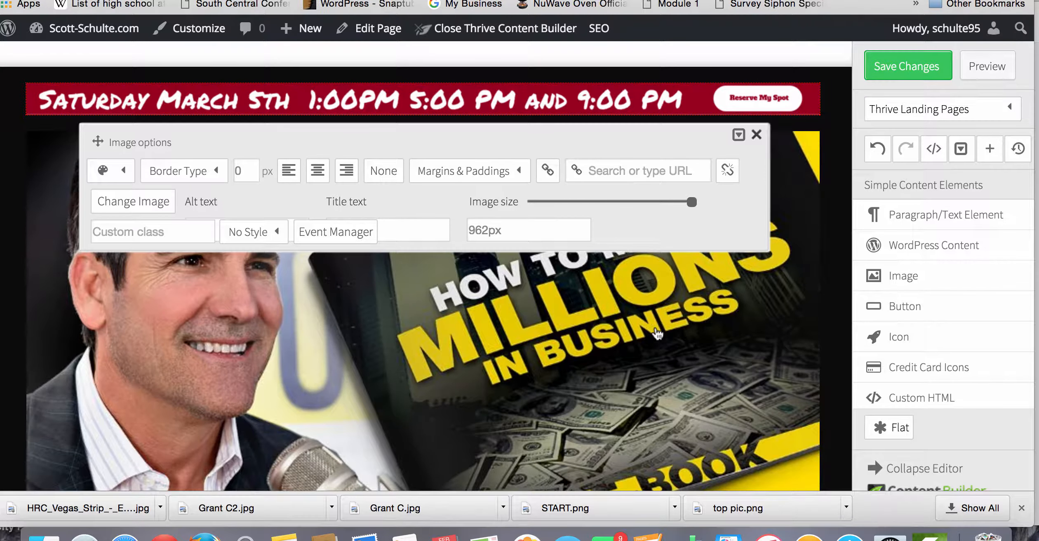
left_click(884, 68)
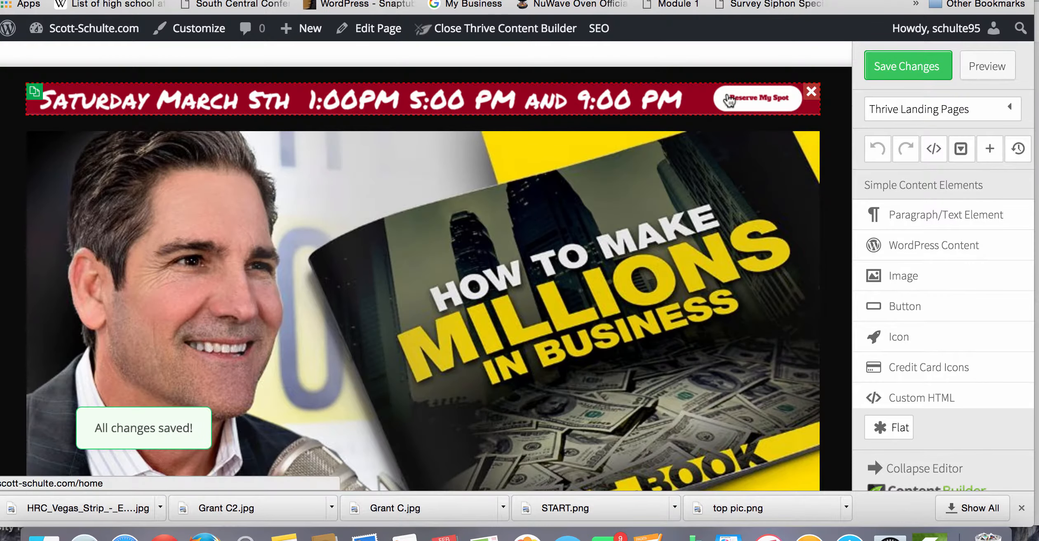
left_click(727, 94)
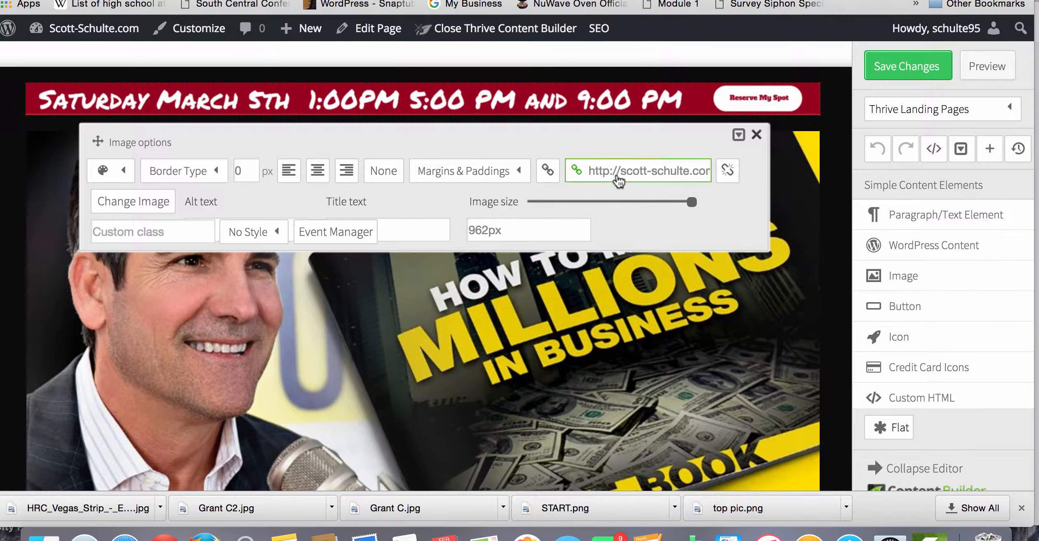
left_click(901, 66)
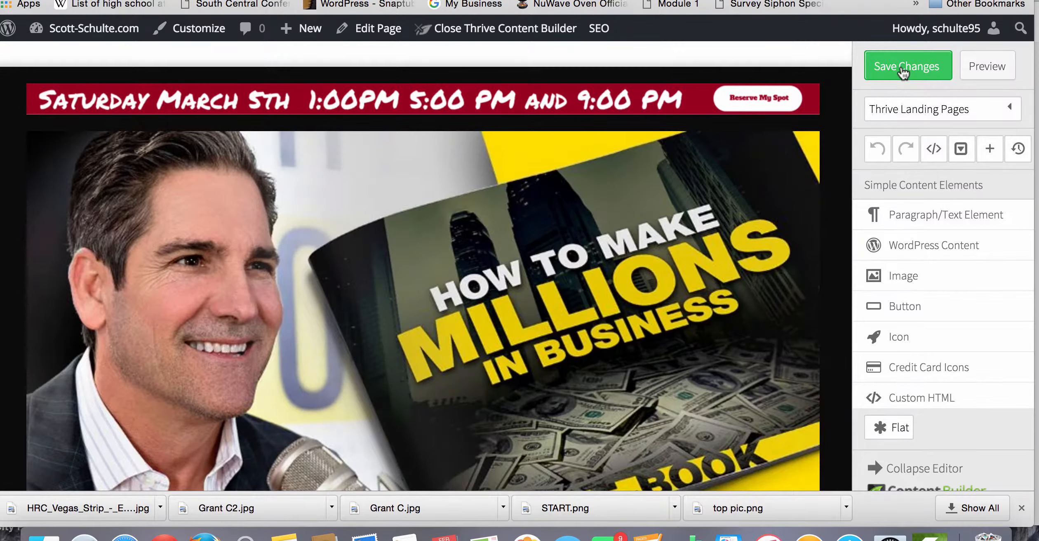
Preview the Marketing2 page and look over the banner and e-book image.
left_click(990, 64)
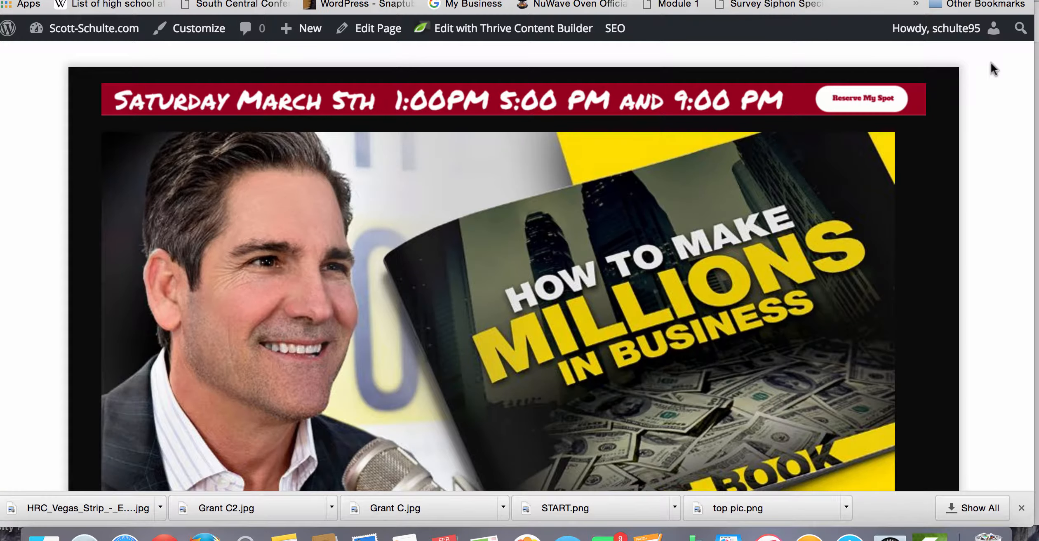
scroll(143, 284, "down", 3)
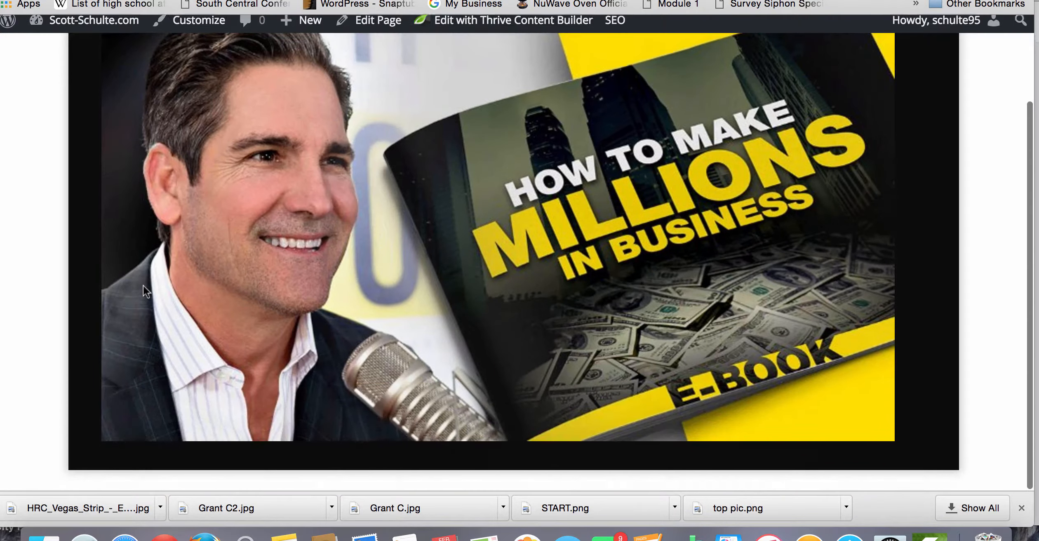
scroll(143, 284, "up", 3)
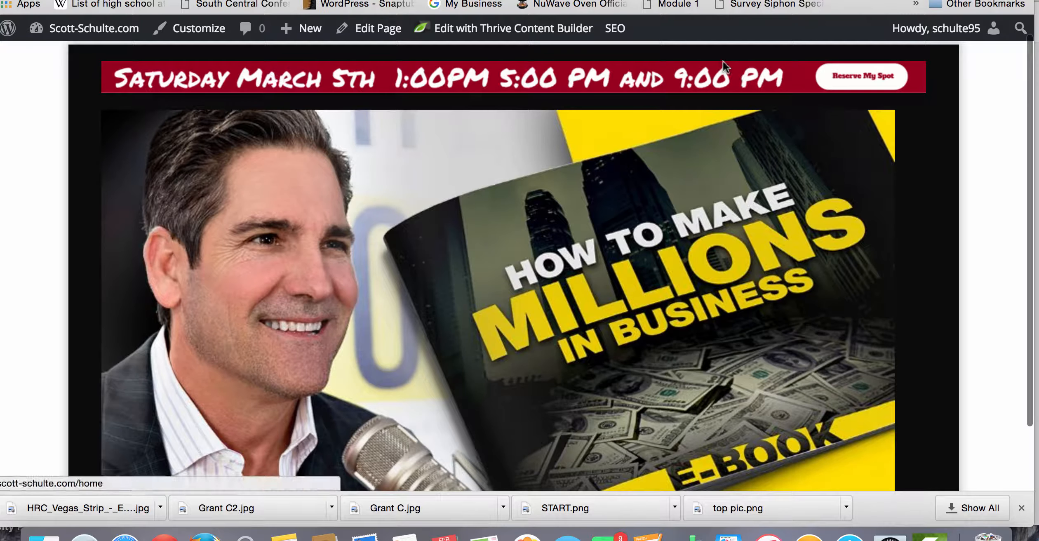
Follow the banner's link in the preview, look through the linked home page and return to the Marketing2 editor.
left_click(853, 84)
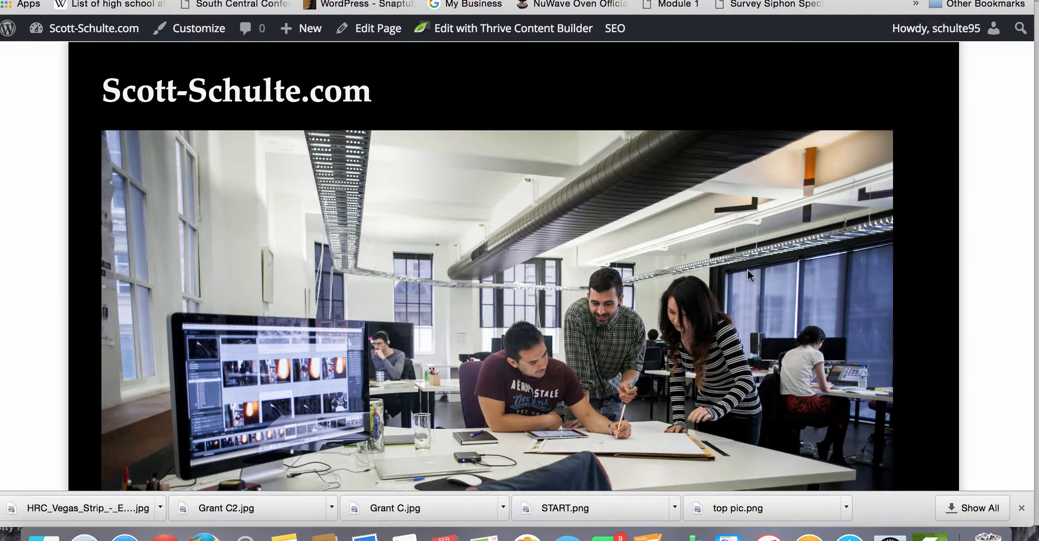
scroll(706, 309, "down", 15)
scroll(706, 308, "down", 4)
scroll(706, 292, "up", 10)
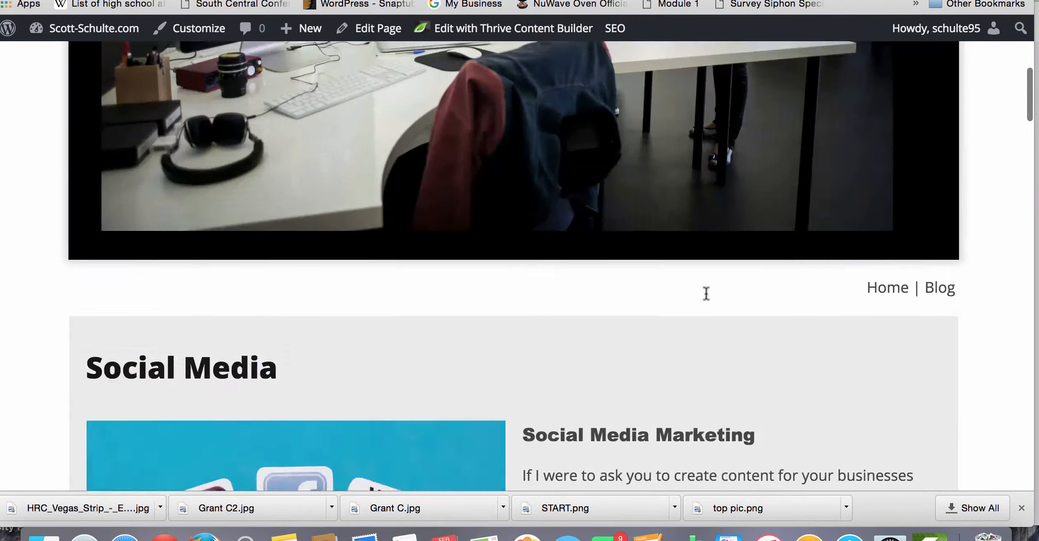
scroll(706, 293, "up", 4)
scroll(708, 298, "down", 20)
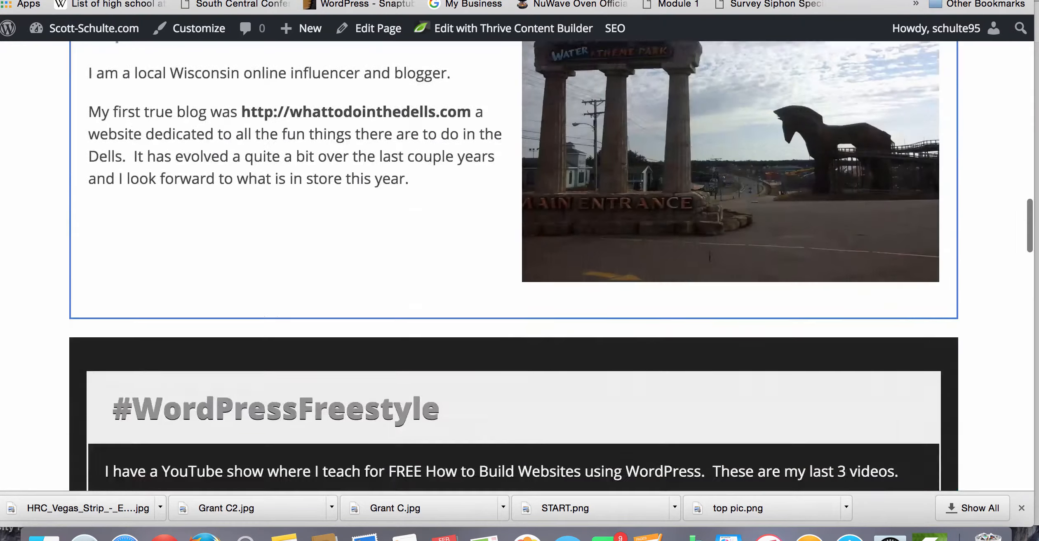
scroll(709, 243, "down", 8)
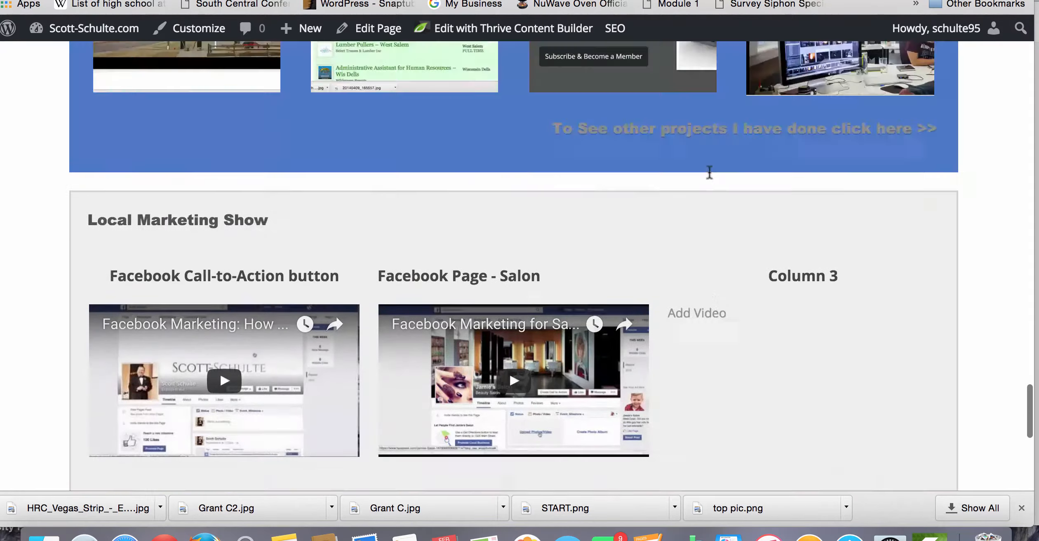
scroll(709, 170, "up", 20)
scroll(709, 171, "up", 3)
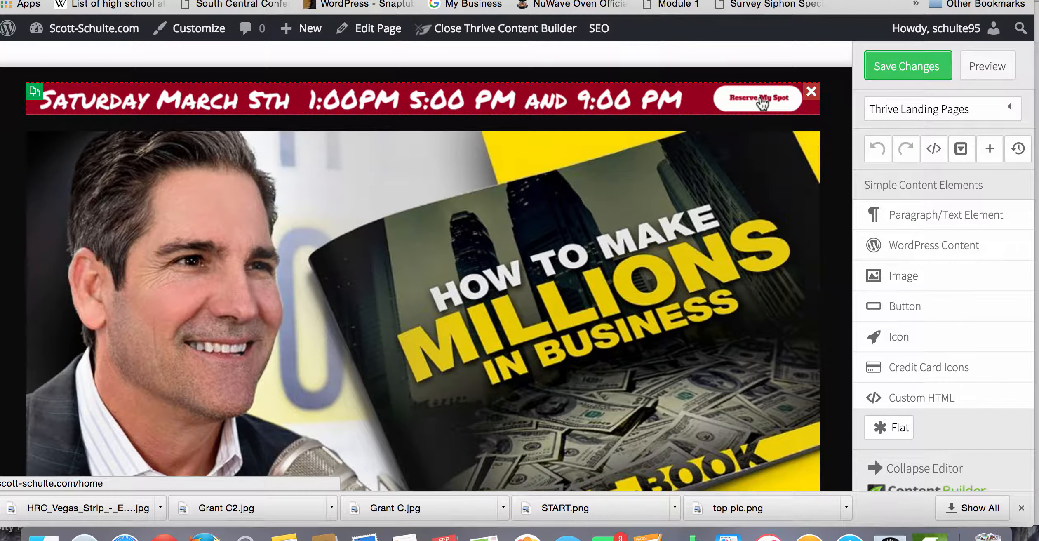
scroll(733, 262, "down", 3)
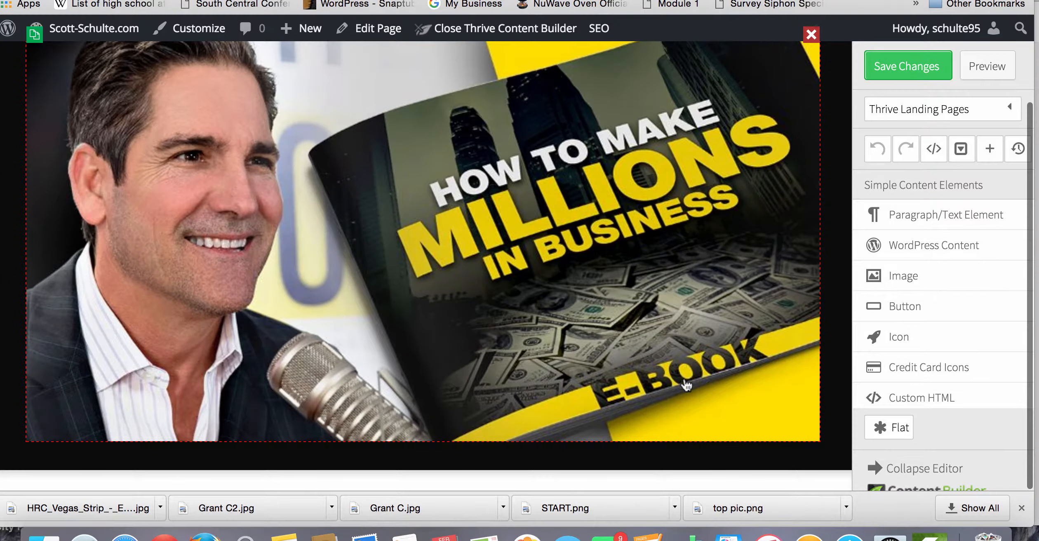
scroll(682, 385, "up", 3)
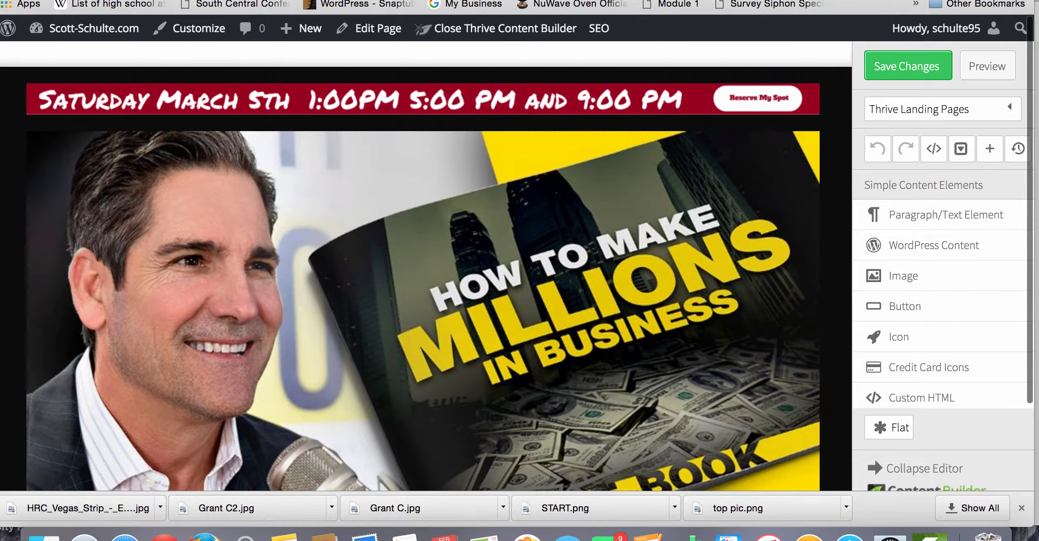
Search the site's pages for "marketing 1" and open Marketing Page 1 in Thrive Content Builder.
left_click(206, 1)
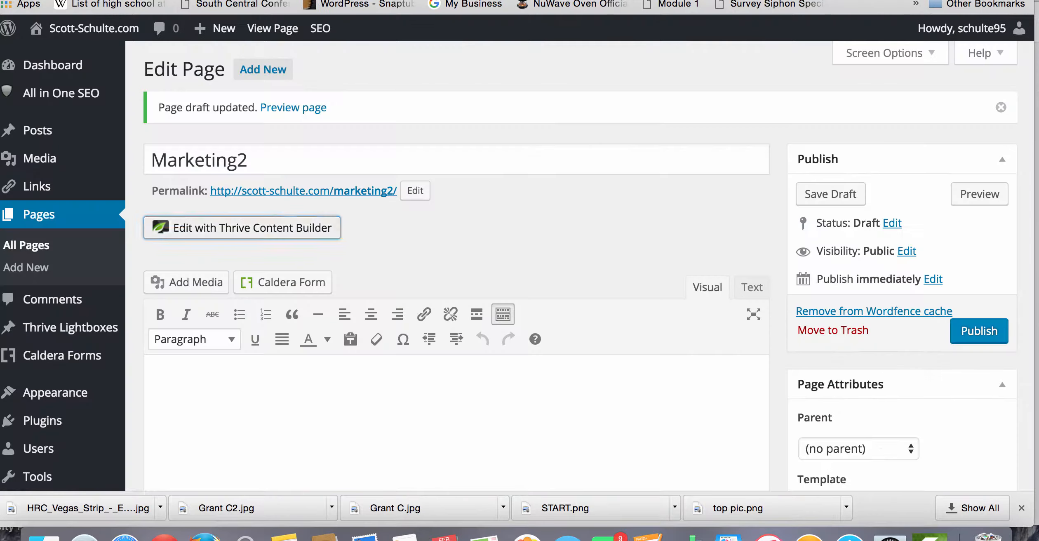
left_click(29, 246)
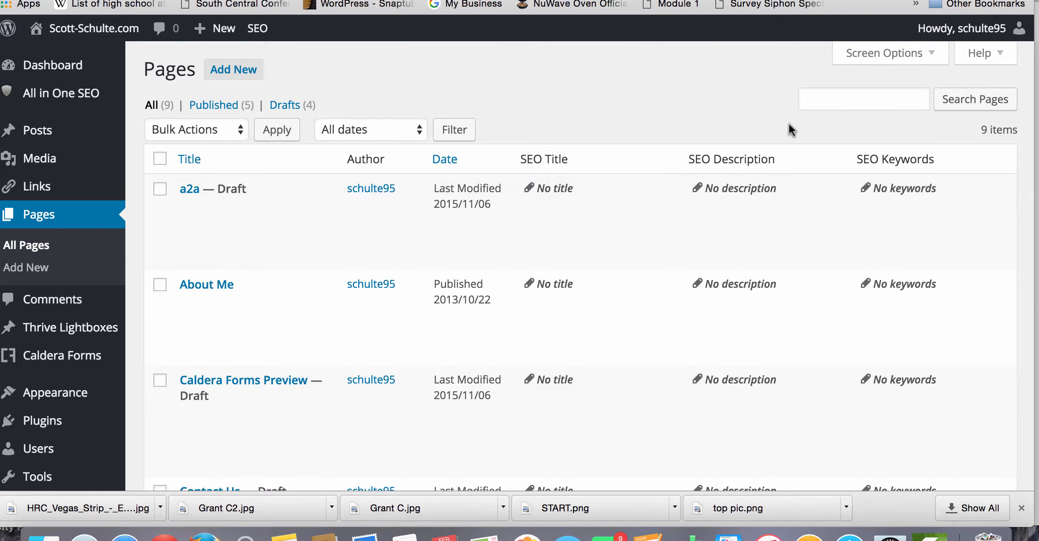
left_click(841, 101)
type("marketing 1")
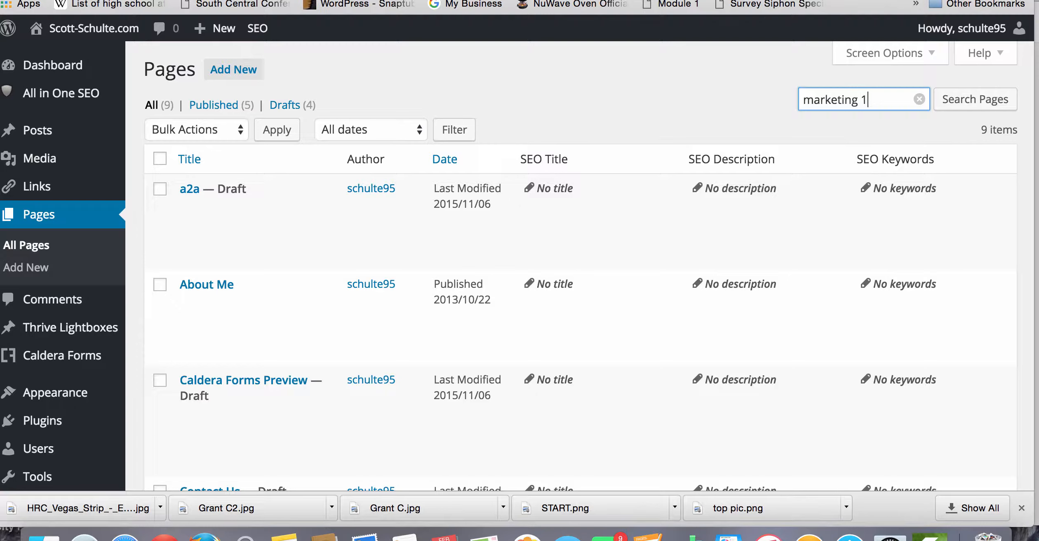
key("Return")
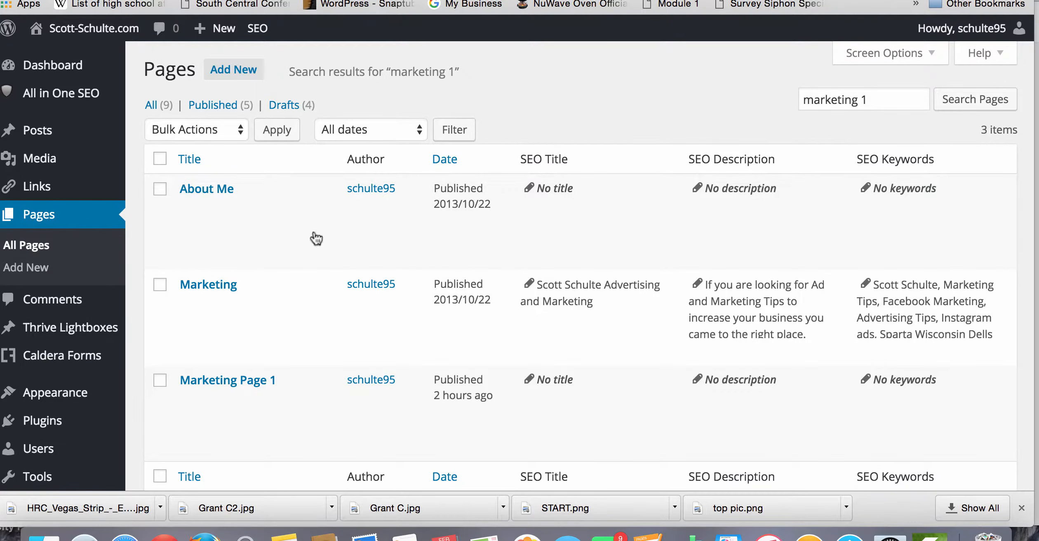
left_click(249, 386)
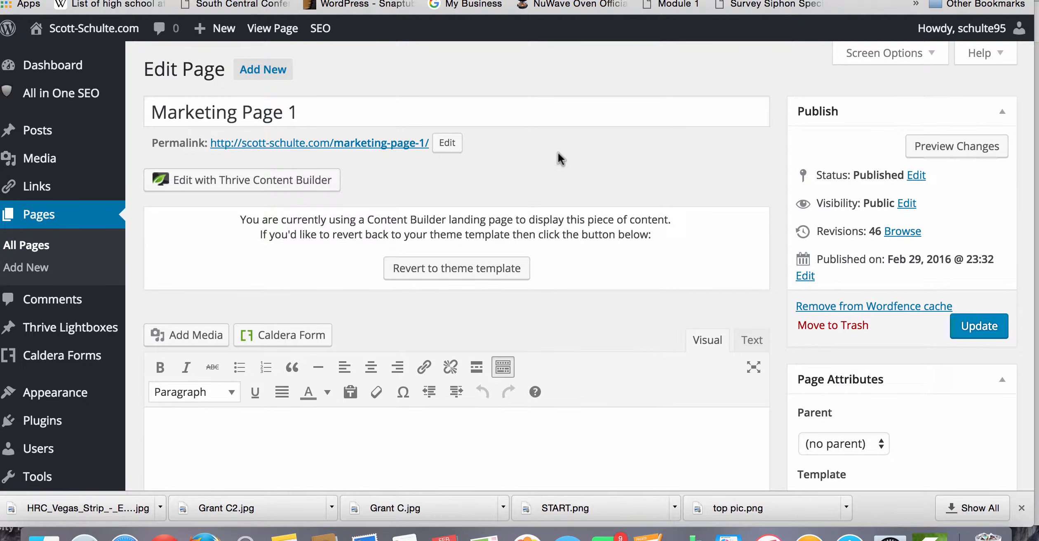
left_click(289, 179)
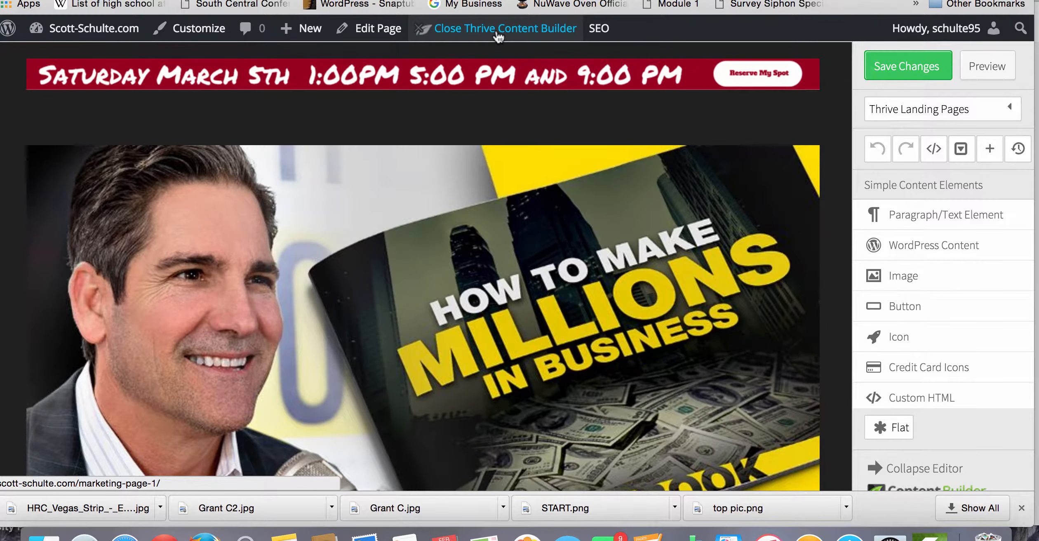
Preview Marketing Page 1, examine its e-book header and yellow countdown offer section, and return to the Marketing2 editor.
left_click(976, 66)
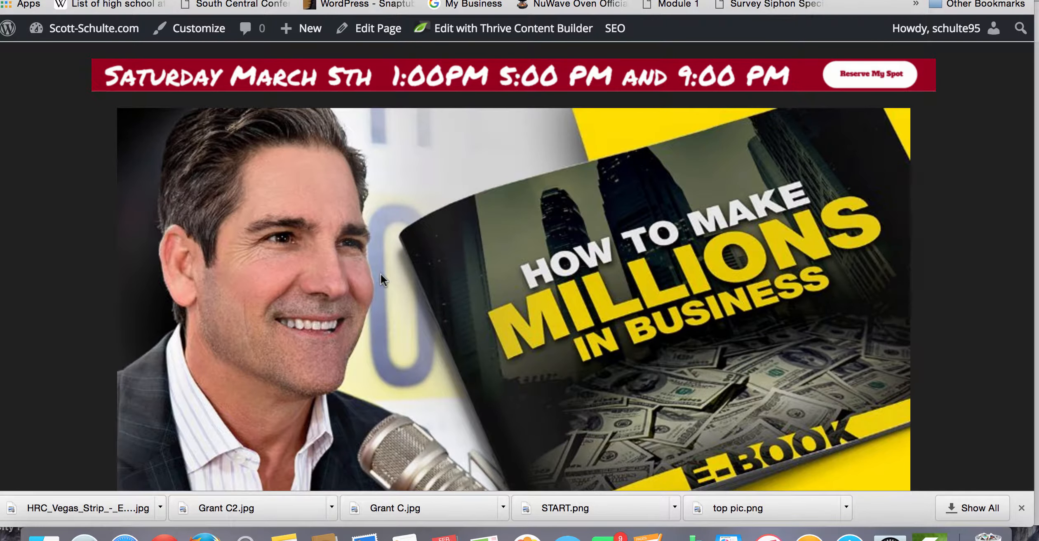
key("super+w")
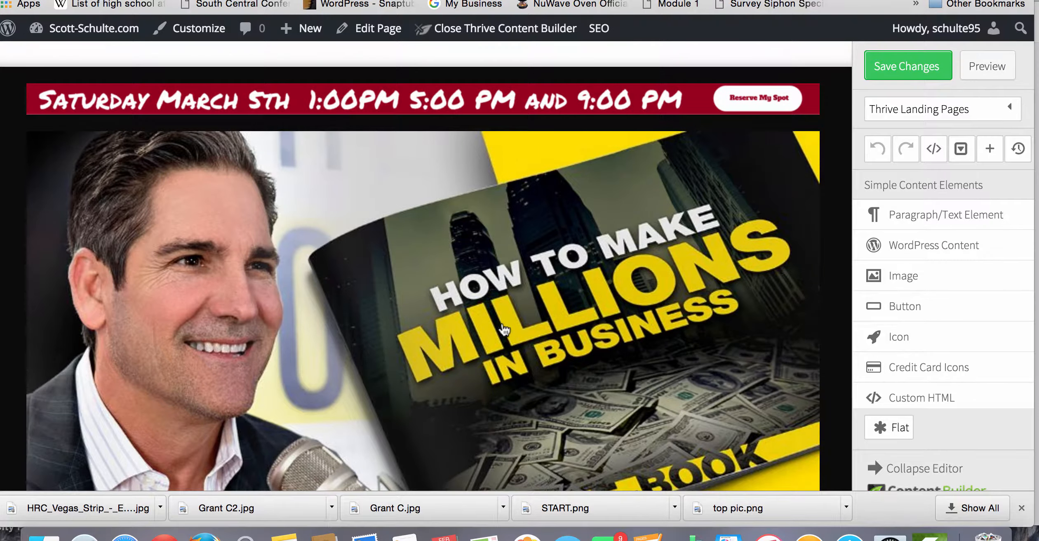
scroll(504, 329, "down", 3)
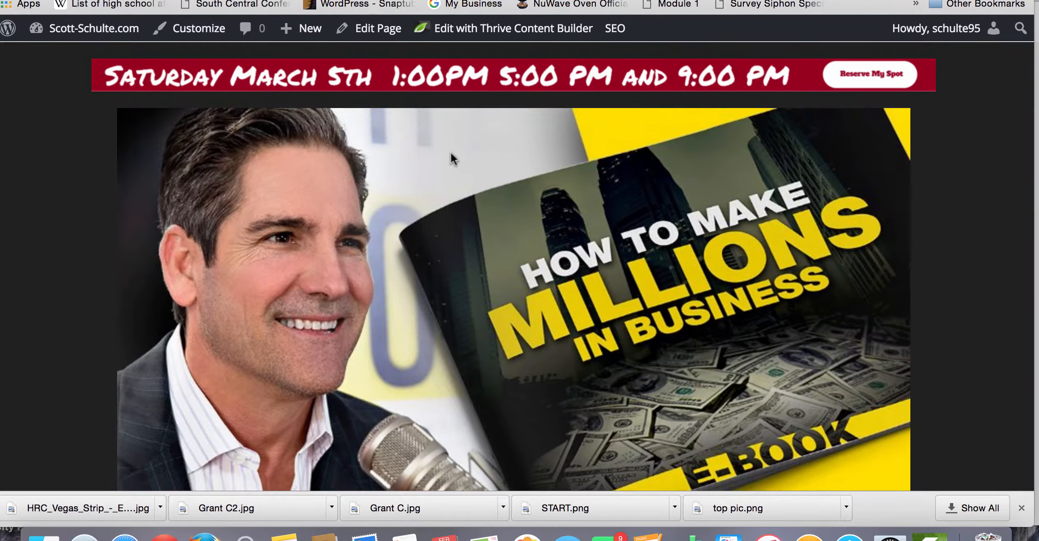
scroll(450, 307, "down", 10)
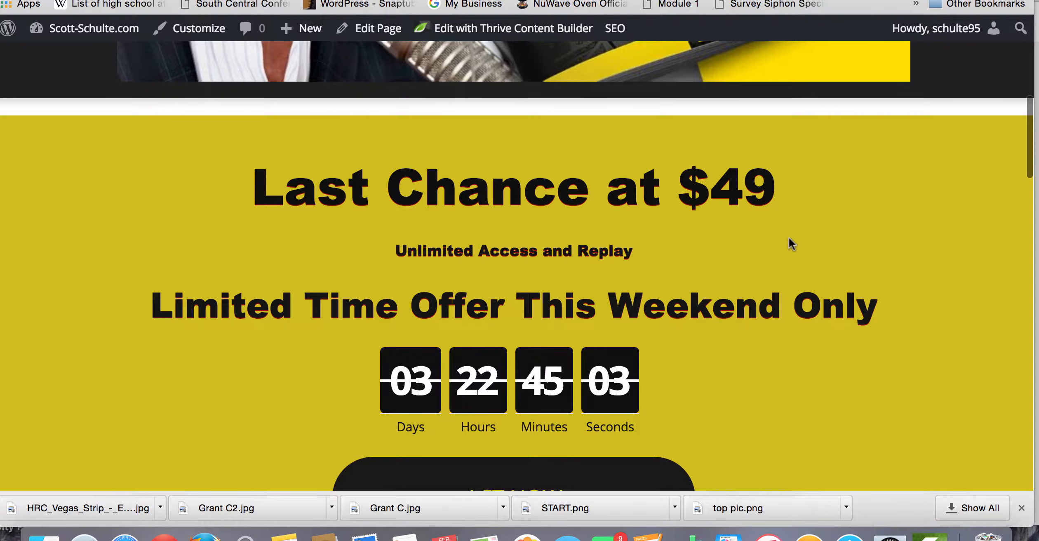
scroll(854, 252, "down", 4)
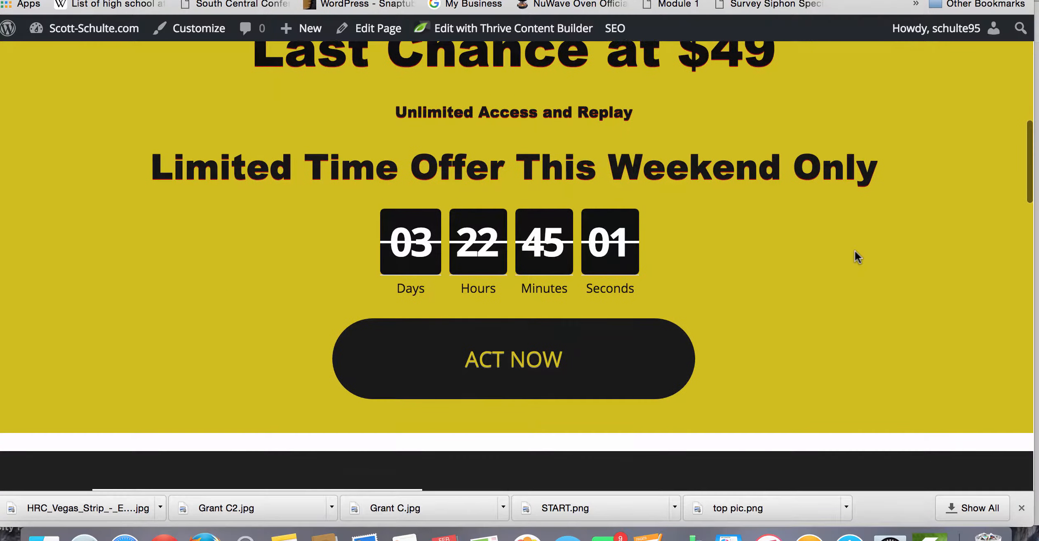
scroll(854, 251, "up", 3)
scroll(857, 256, "up", 6)
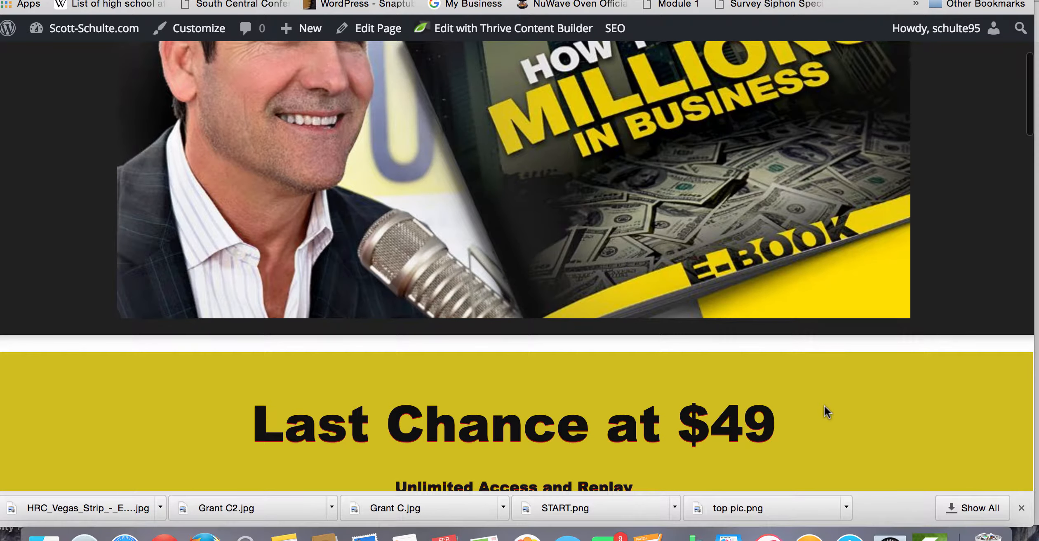
scroll(824, 405, "down", 1)
scroll(823, 405, "down", 2)
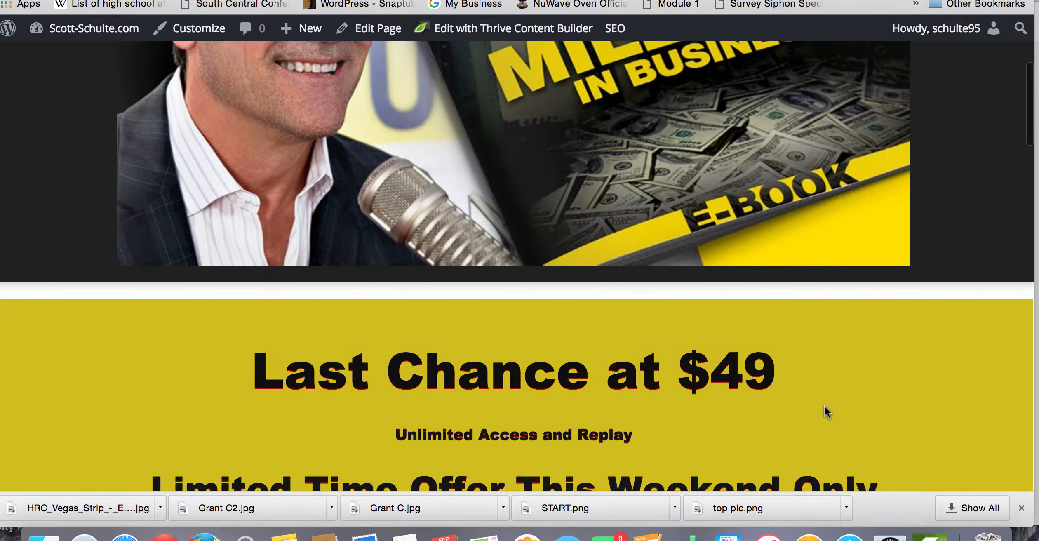
scroll(826, 321, "up", 3)
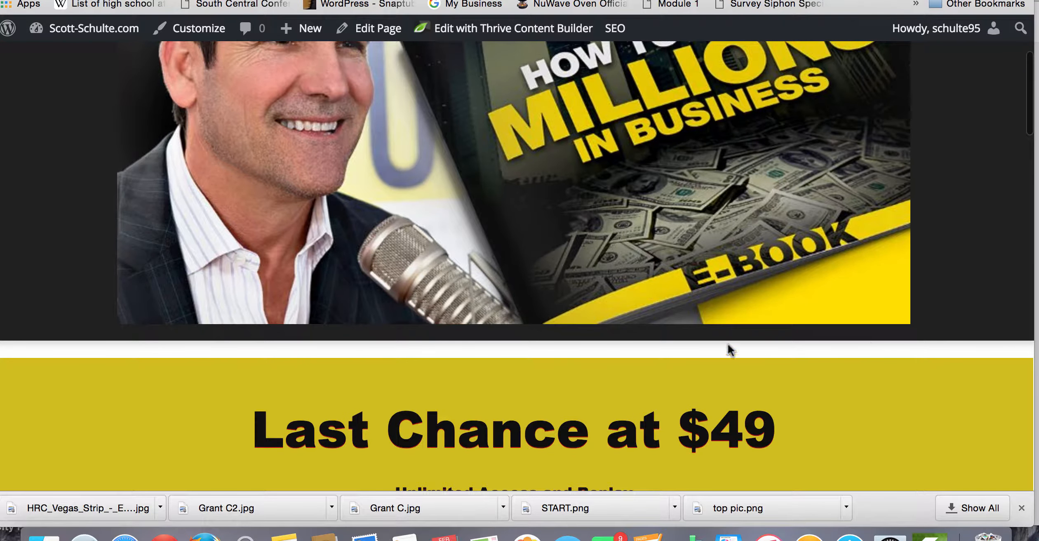
scroll(884, 464, "down", 7)
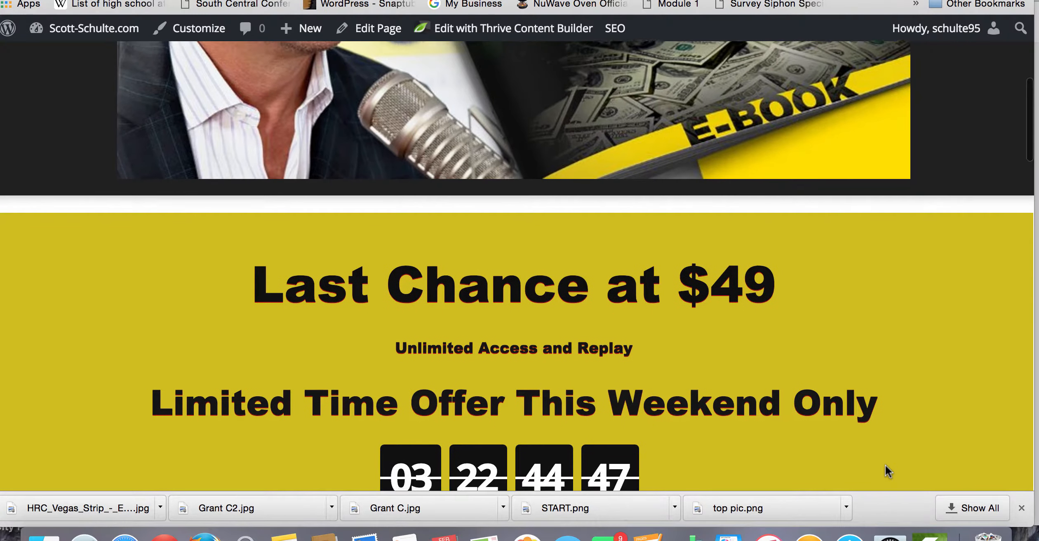
scroll(885, 464, "down", 5)
scroll(885, 464, "up", 5)
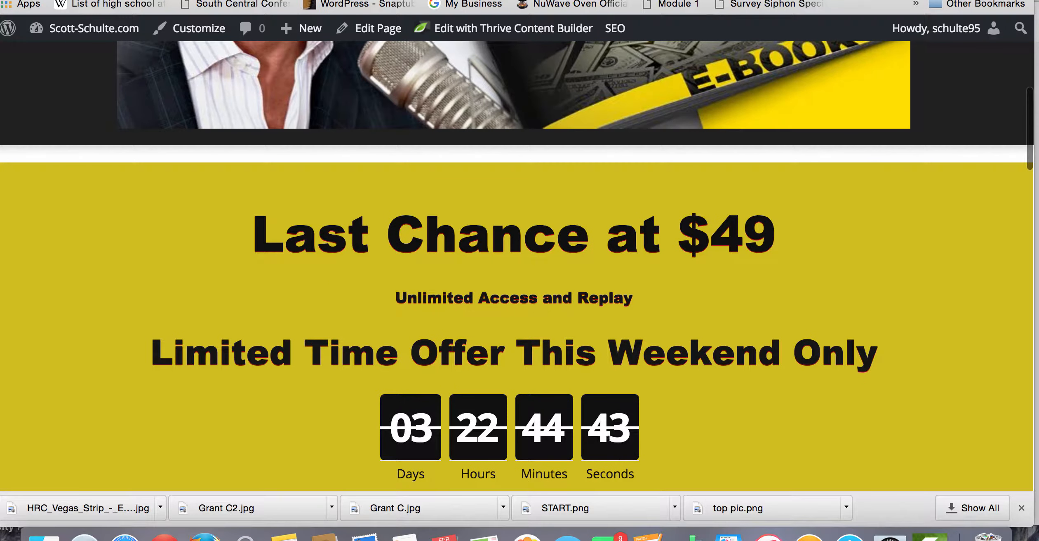
key("ctrl+Tab")
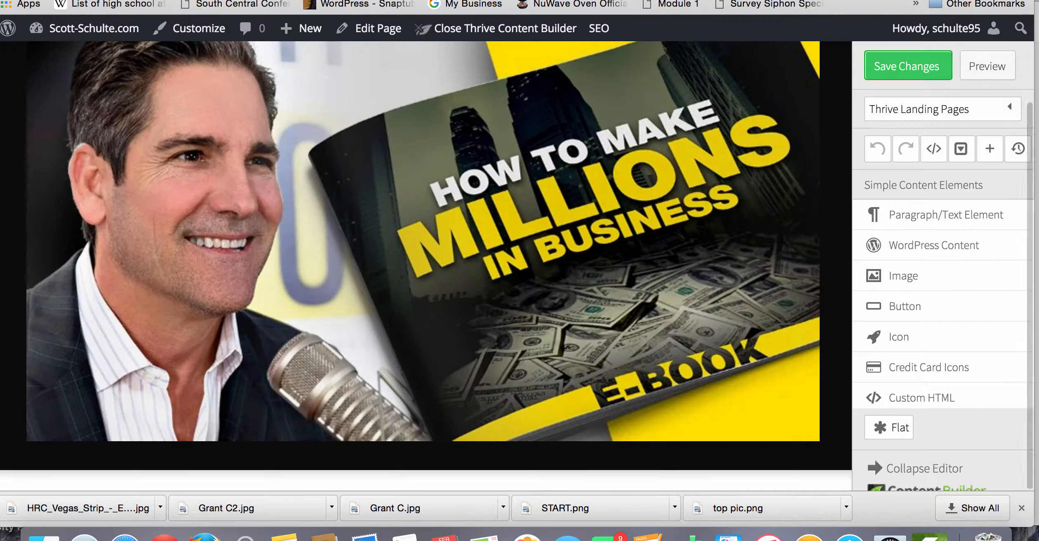
Add a Style 5 content box without a headline directly below the e-book image section.
scroll(665, 288, "down", 1)
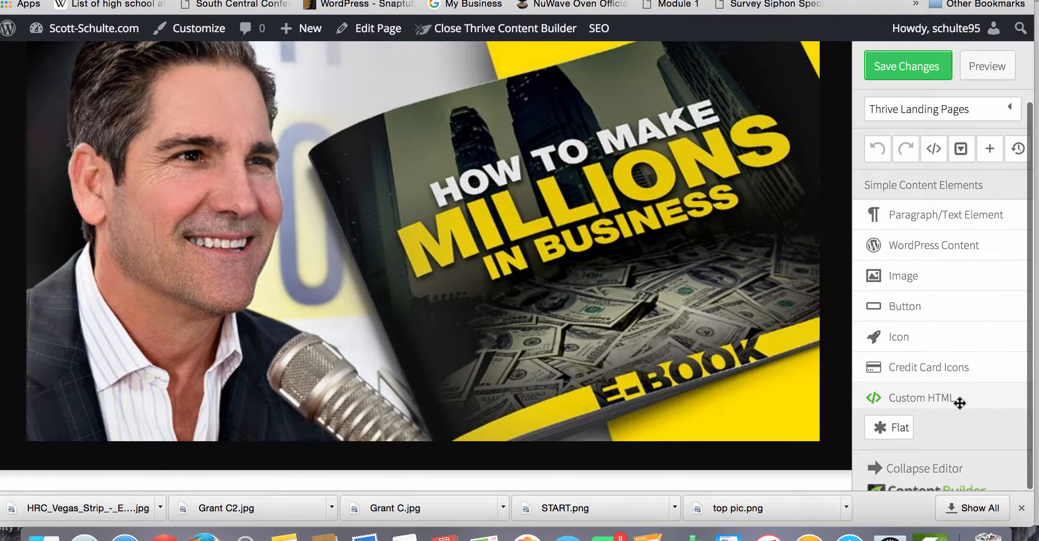
scroll(959, 402, "down", 10)
scroll(959, 408, "down", 2)
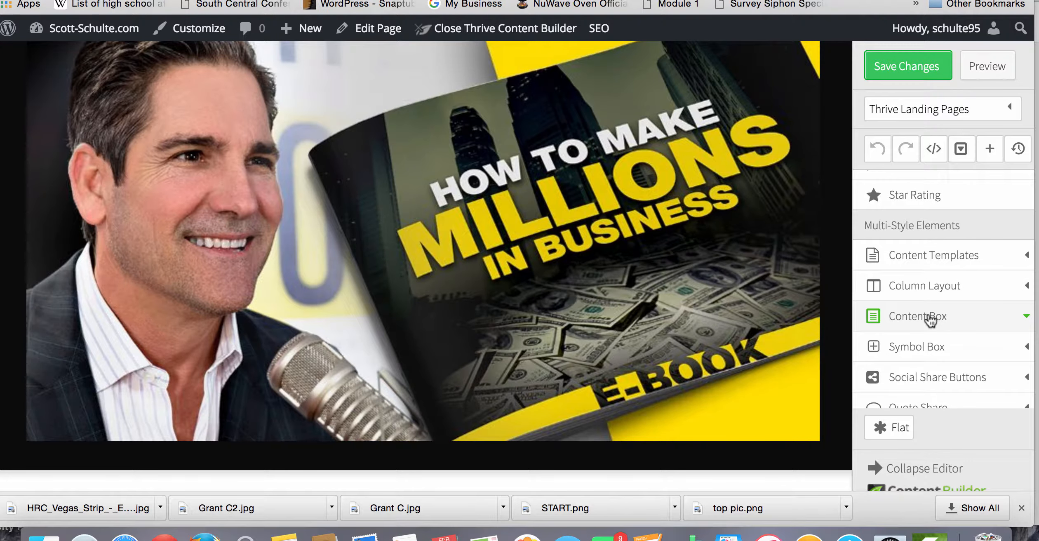
left_click(928, 320)
scroll(920, 360, "down", 3)
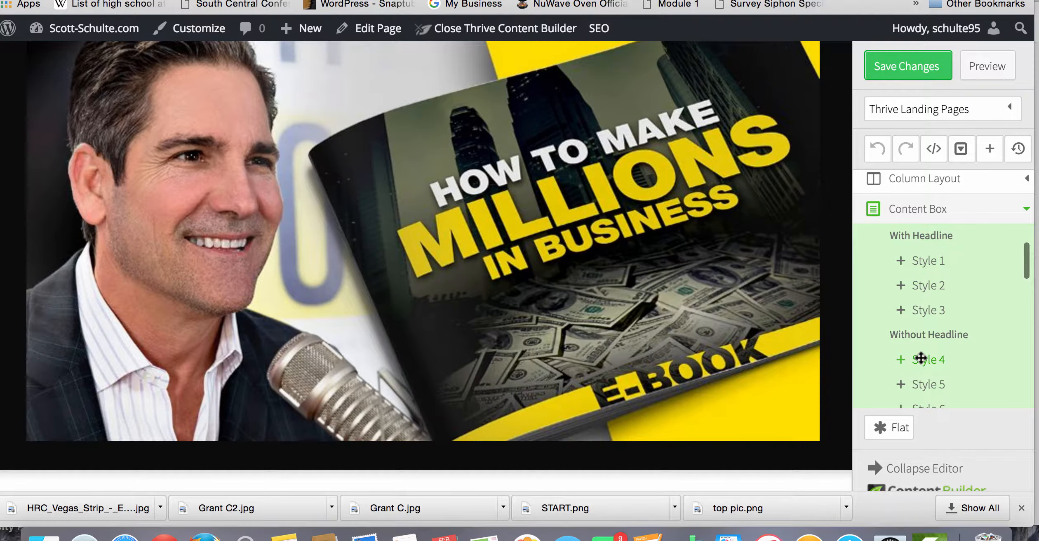
scroll(918, 359, "down", 1)
left_click_drag(921, 344, 706, 481)
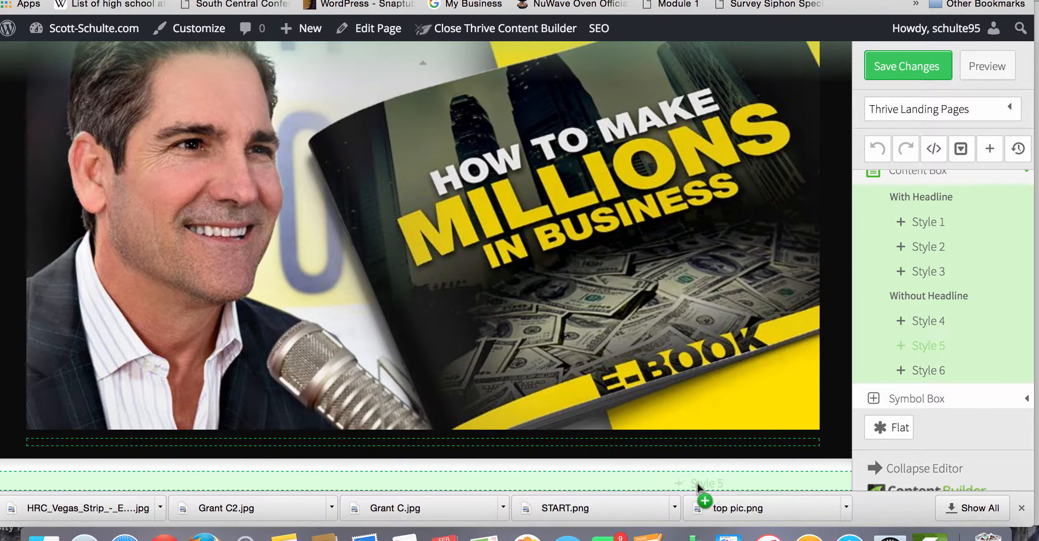
left_click_drag(698, 483, 699, 486)
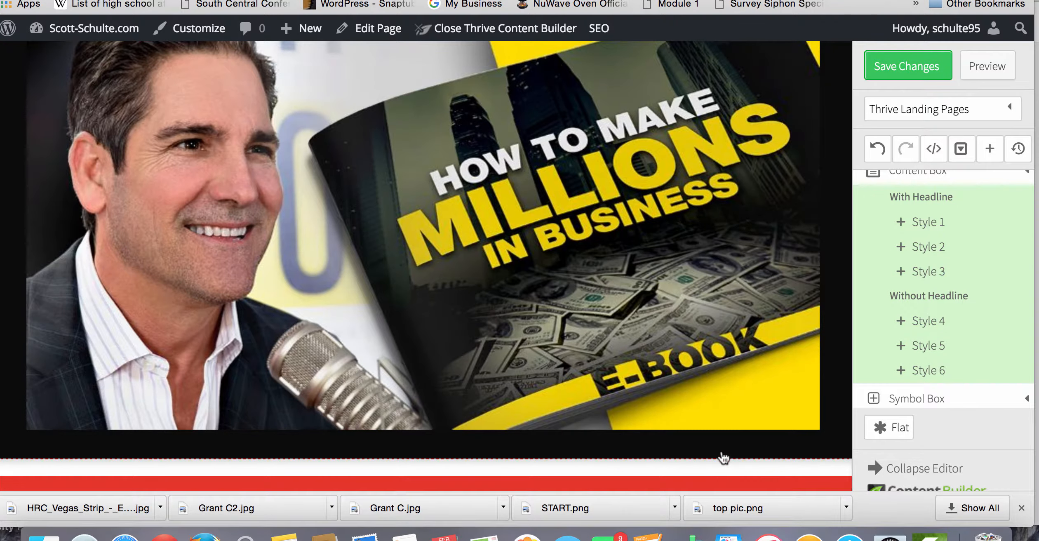
scroll(722, 455, "down", 3)
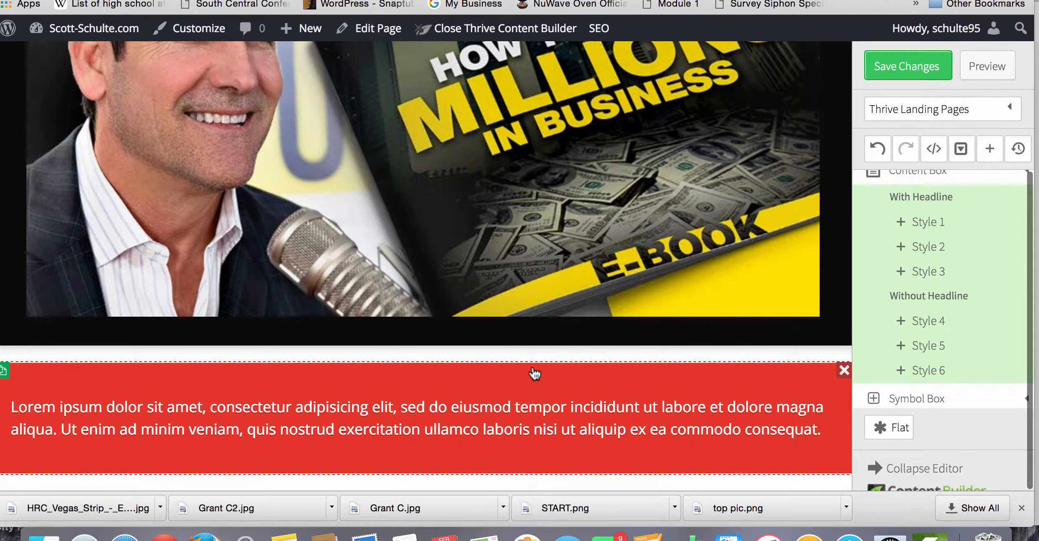
Set the new content box's background to yellow, rgba(237,211,18,1), and save the page changes.
left_click(528, 377)
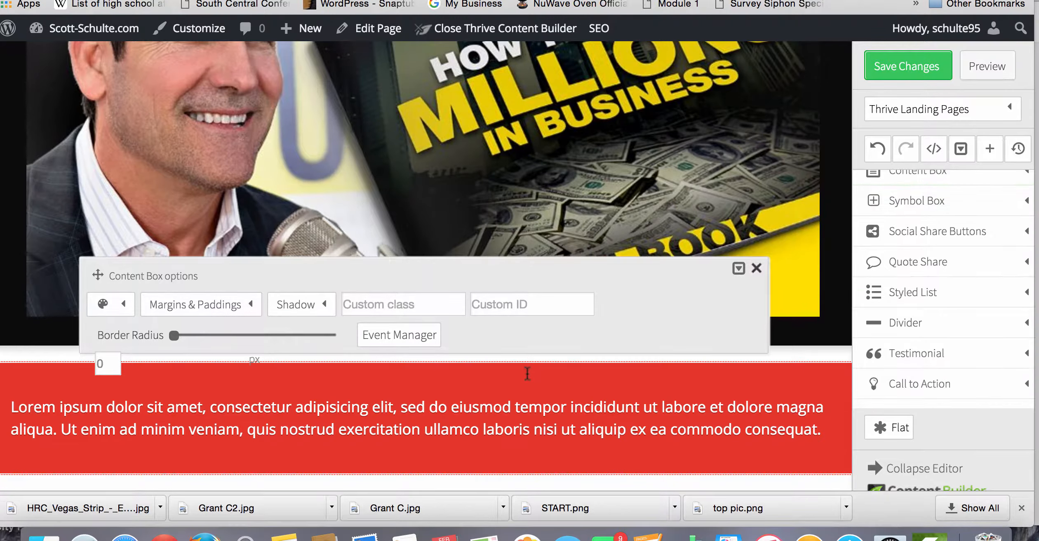
left_click(123, 315)
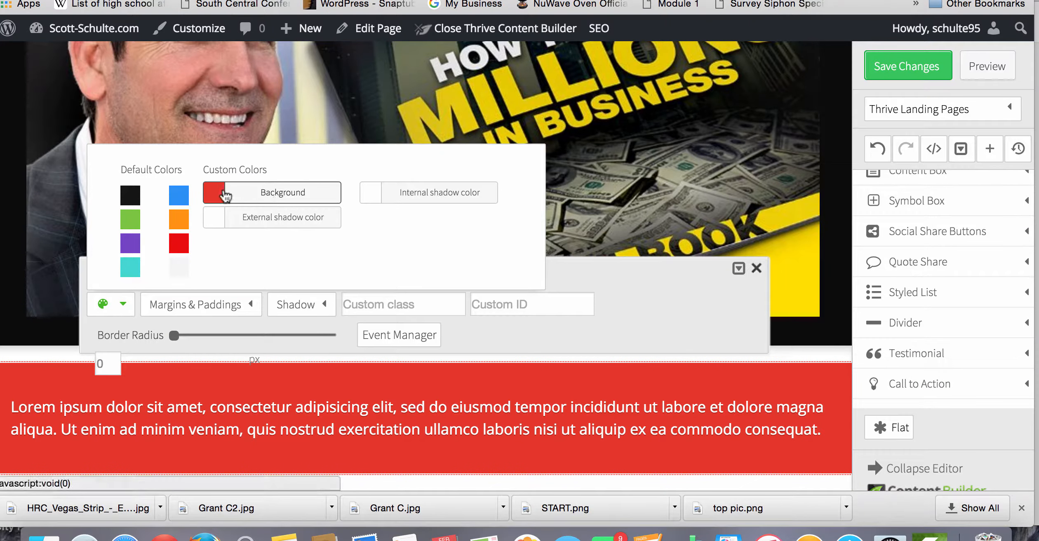
left_click(252, 194)
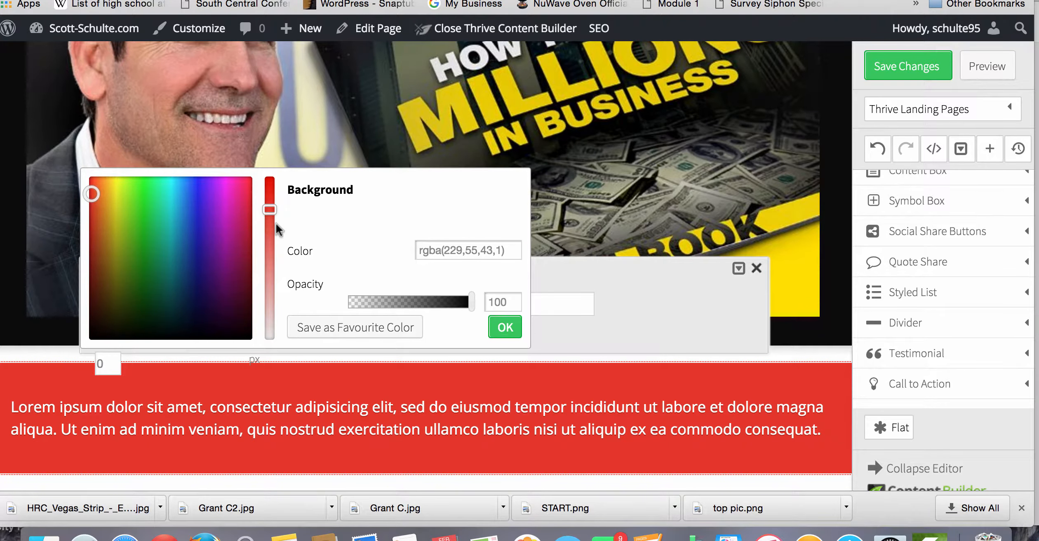
left_click_drag(92, 194, 114, 194)
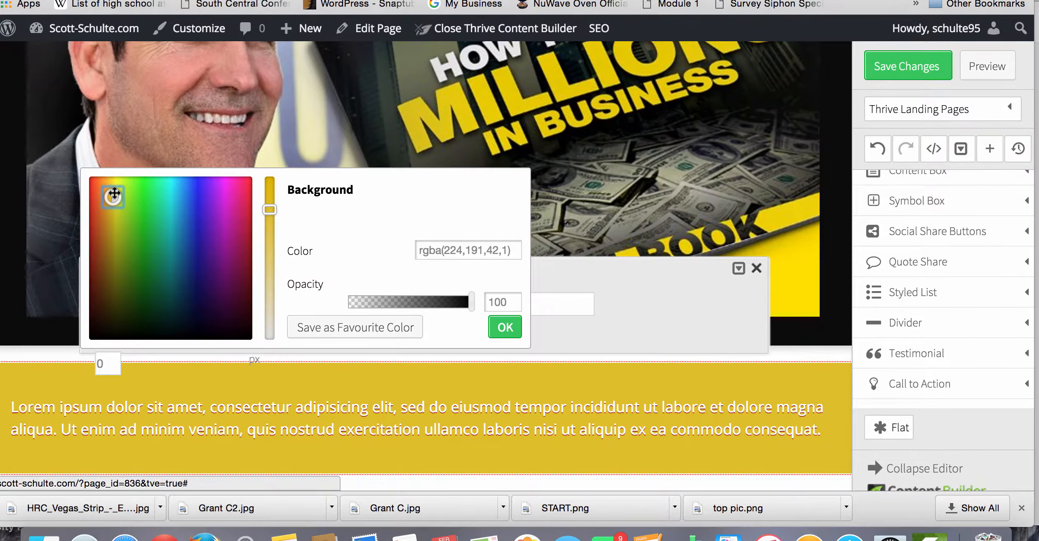
mouse_move(270, 210)
left_mouse_down()
mouse_move(266, 193)
mouse_move(267, 217)
mouse_move(269, 202)
left_mouse_up()
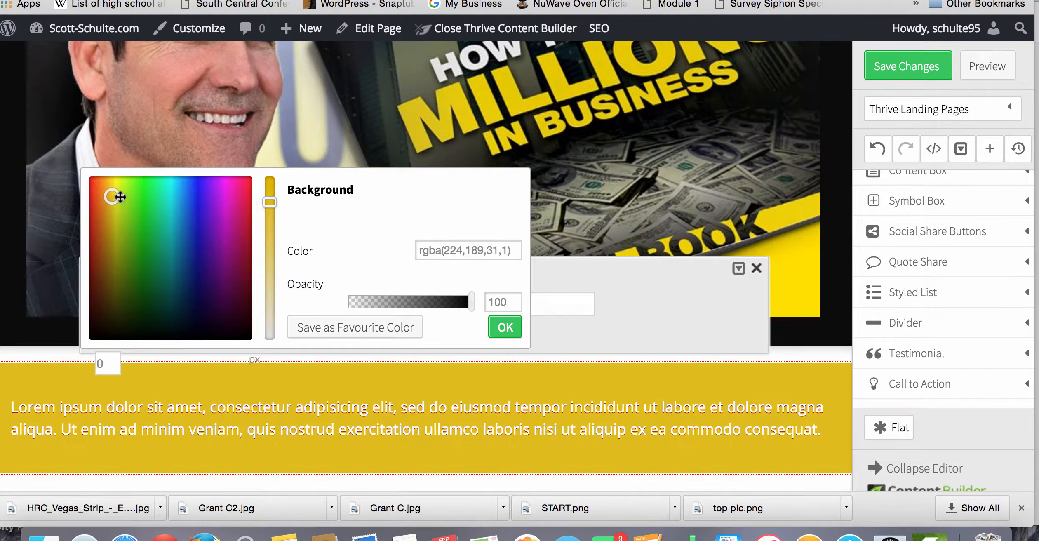
mouse_move(112, 195)
left_mouse_down()
mouse_move(118, 214)
mouse_move(120, 205)
left_mouse_up()
left_click_drag(274, 203, 265, 192)
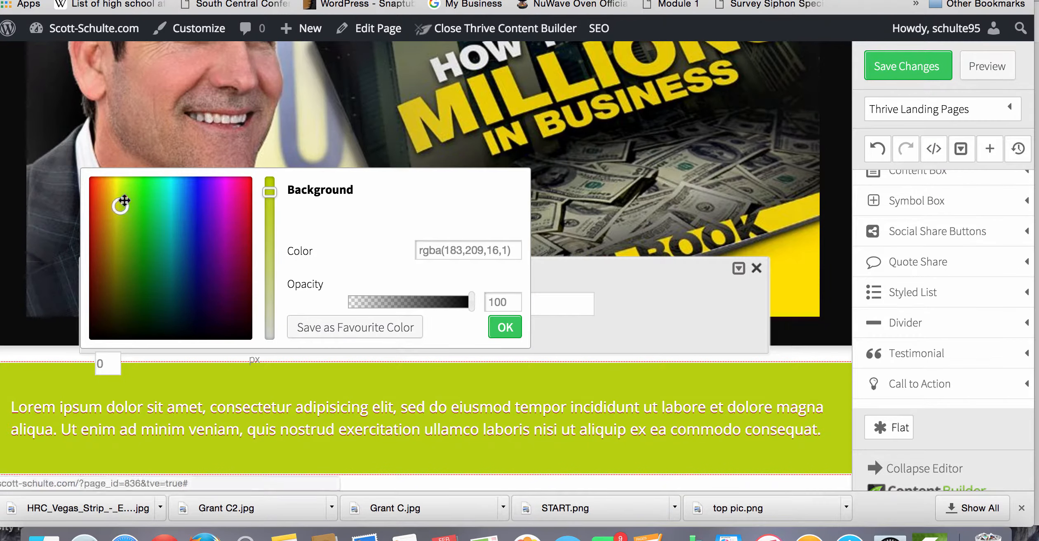
left_click_drag(121, 204, 118, 183)
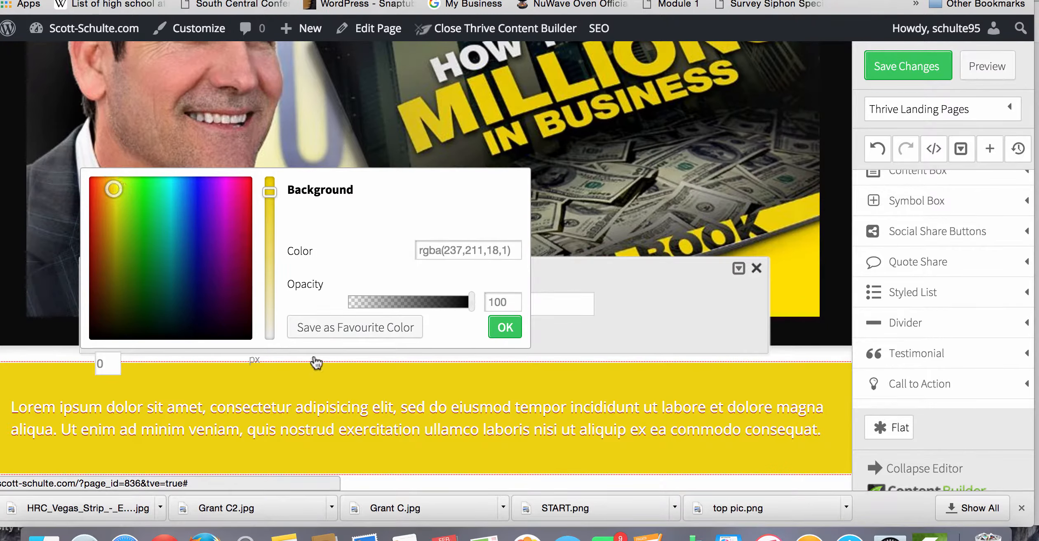
left_click(506, 327)
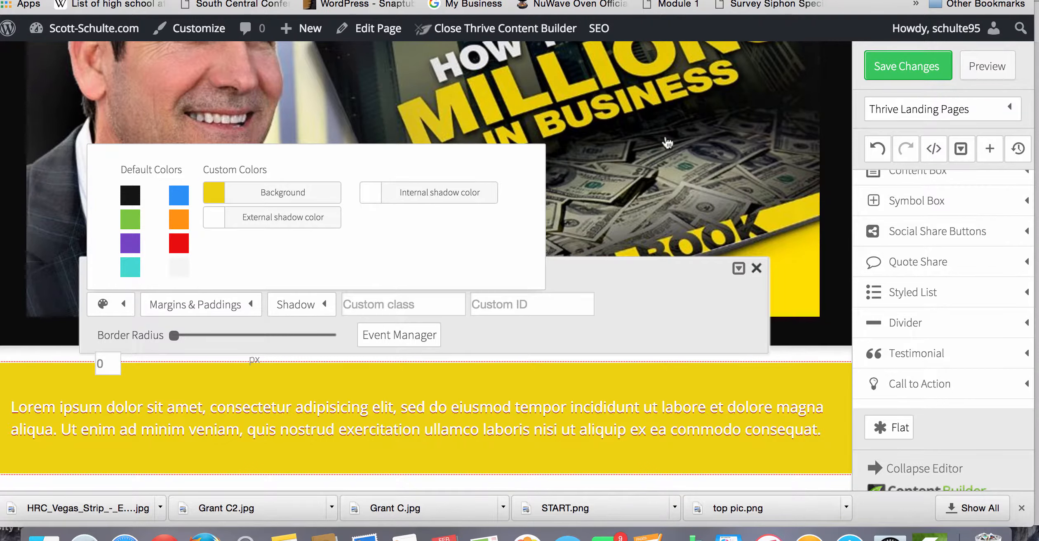
left_click(908, 68)
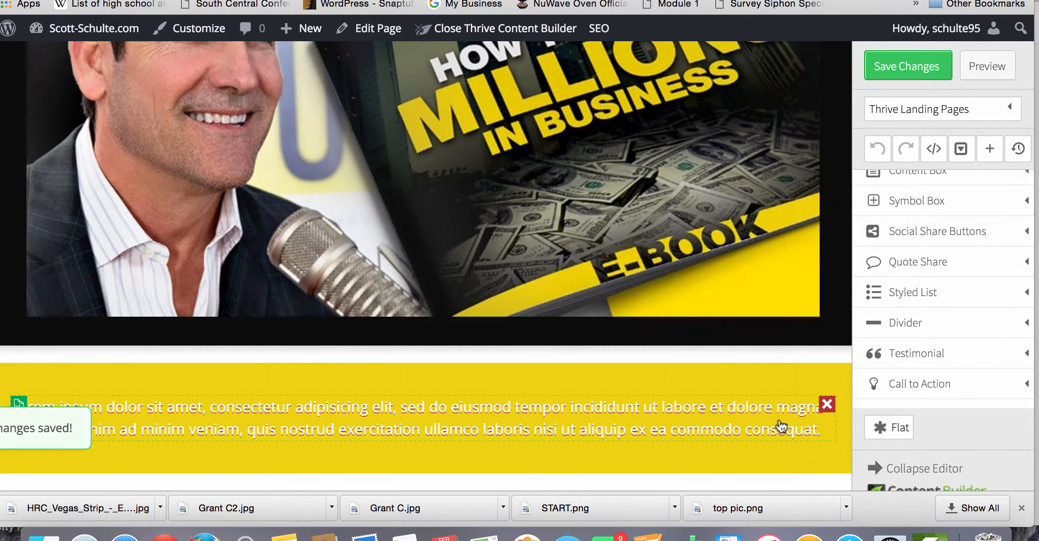
Delete the placeholder paragraph from the yellow content box and insert a new paragraph/text element in its place.
left_click(827, 408)
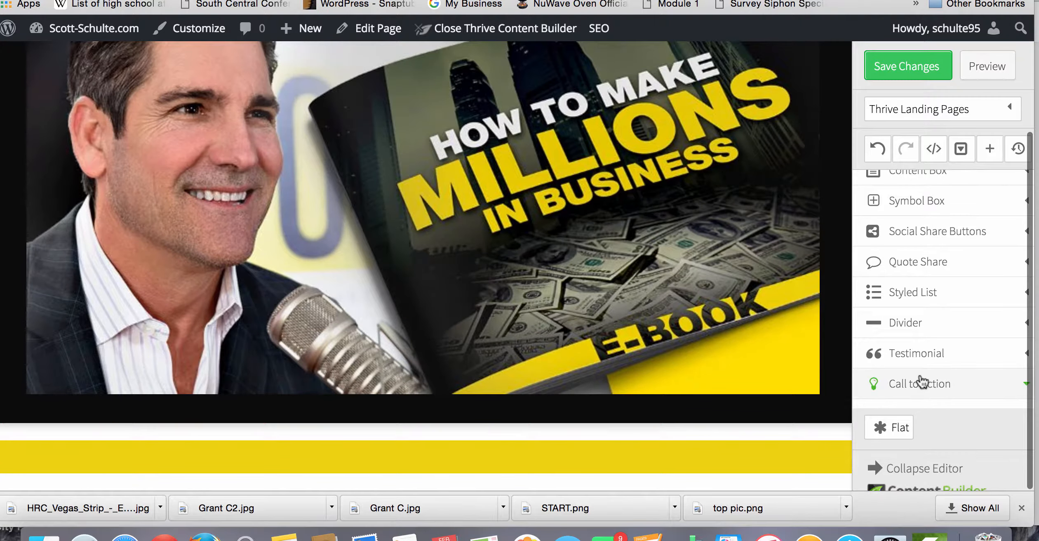
scroll(922, 380, "down", 5)
scroll(922, 379, "up", 5)
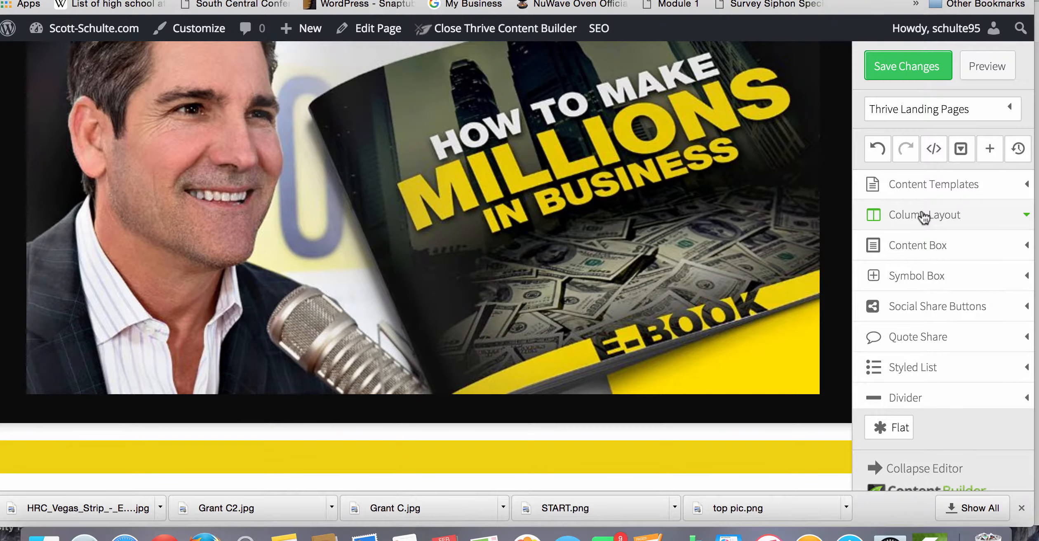
scroll(923, 214, "down", 4)
scroll(922, 206, "up", 3)
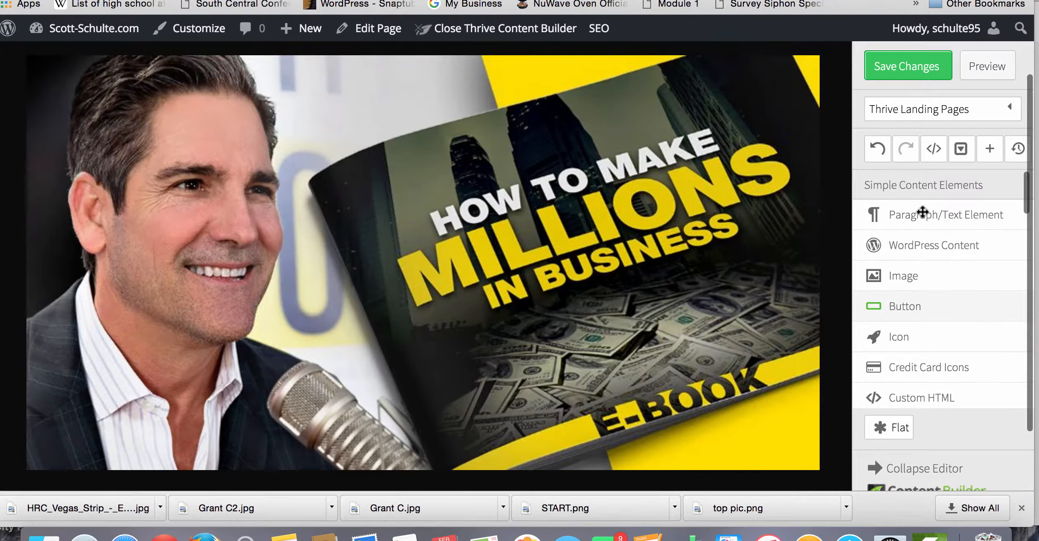
scroll(922, 211, "down", 1)
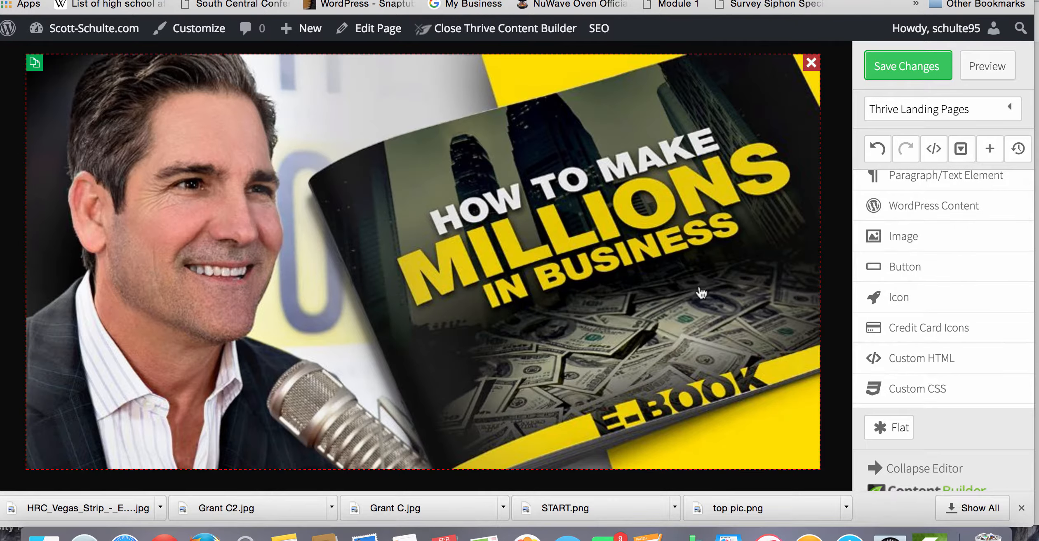
scroll(696, 290, "down", 2)
left_click_drag(893, 190, 581, 468)
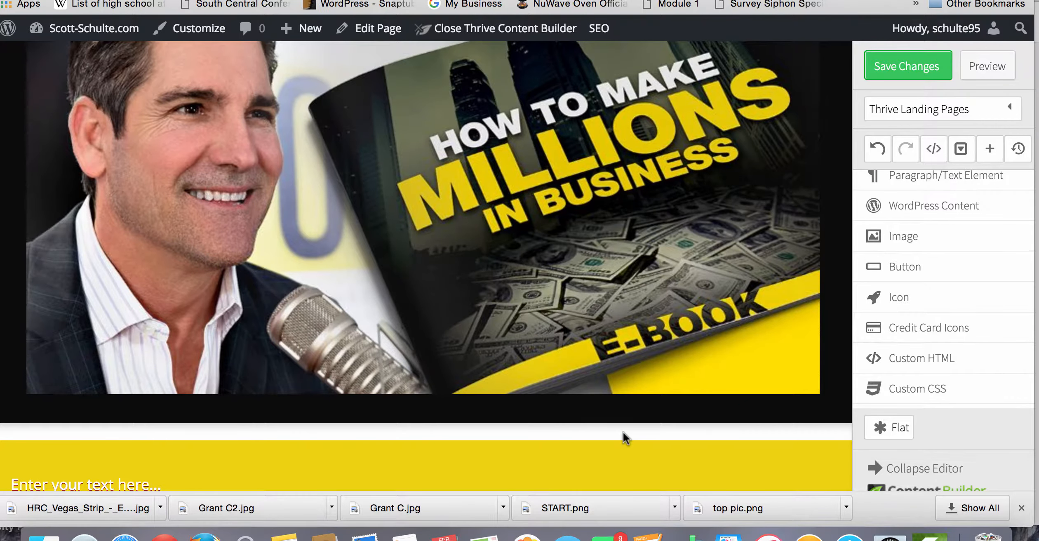
Duplicate the text element in the yellow box twice to make three text lines.
scroll(622, 433, "down", 2)
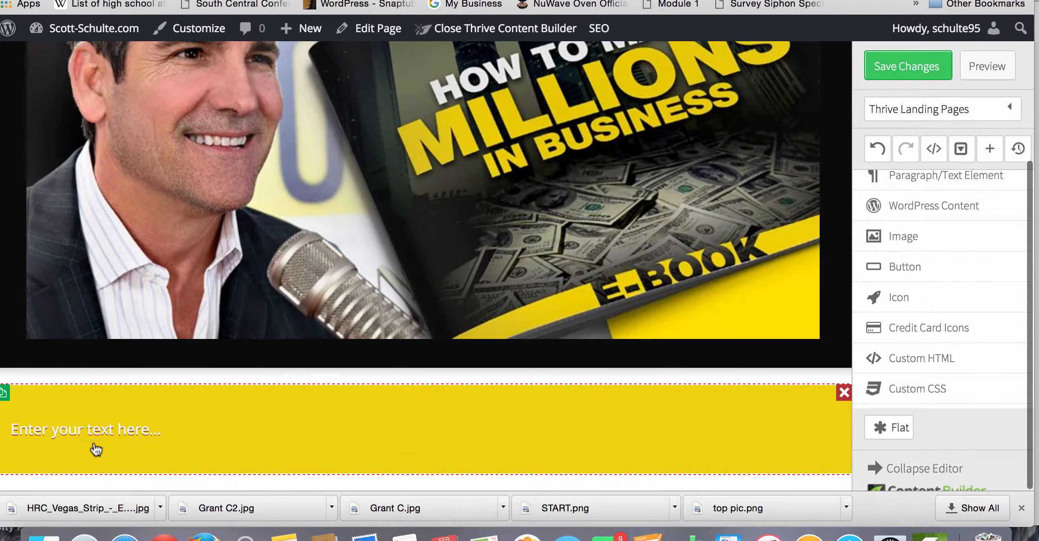
left_click(21, 429)
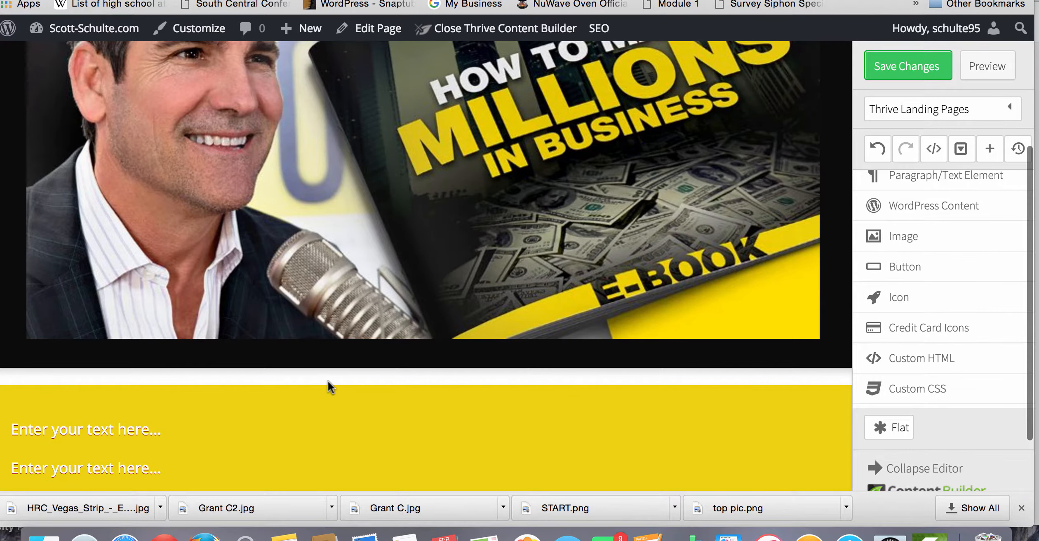
scroll(327, 380, "down", 3)
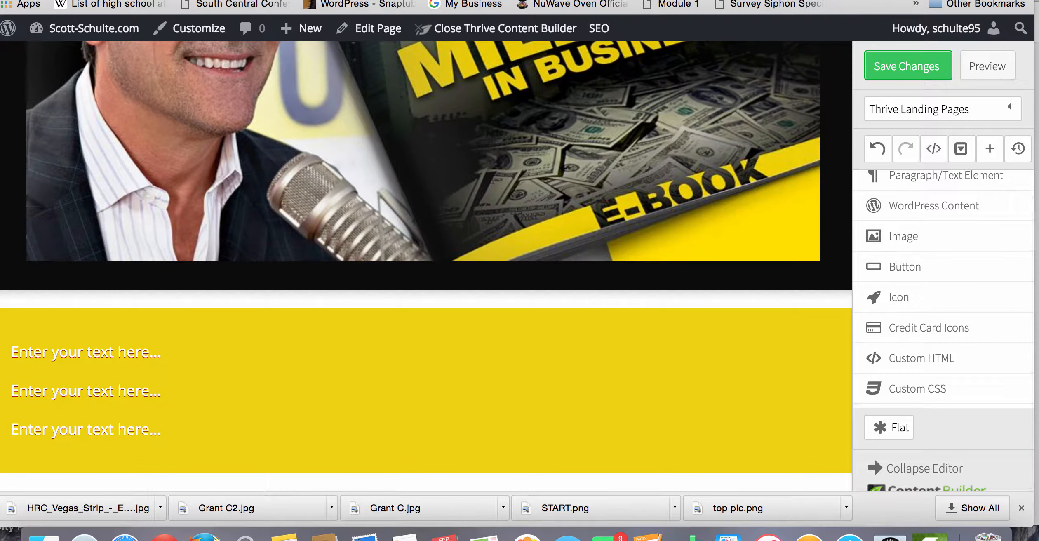
Check the offer wording on Marketing Page 1, replace the yellow box's first line with "Last Chance $49" and centre it.
left_click(432, 1)
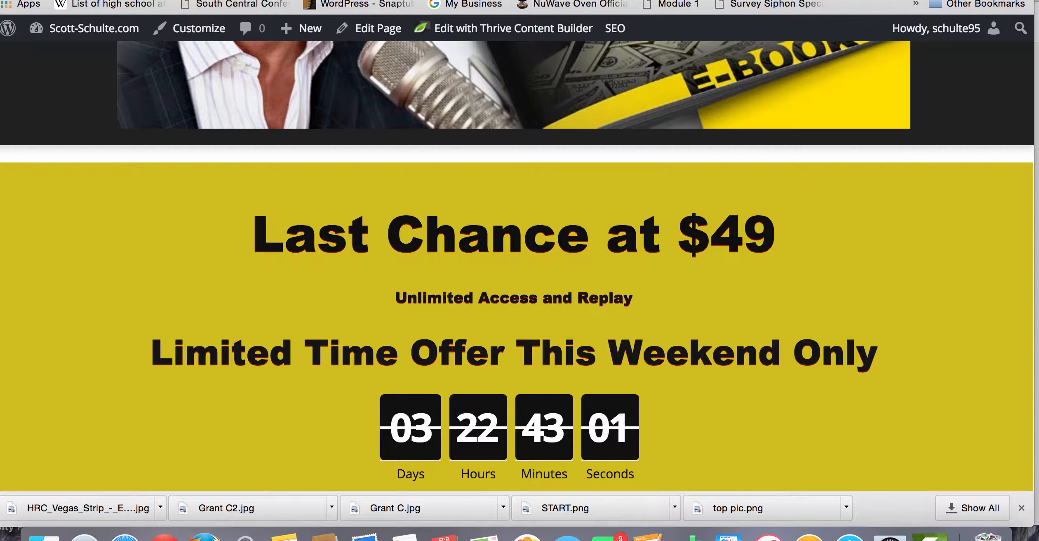
left_click(330, 0)
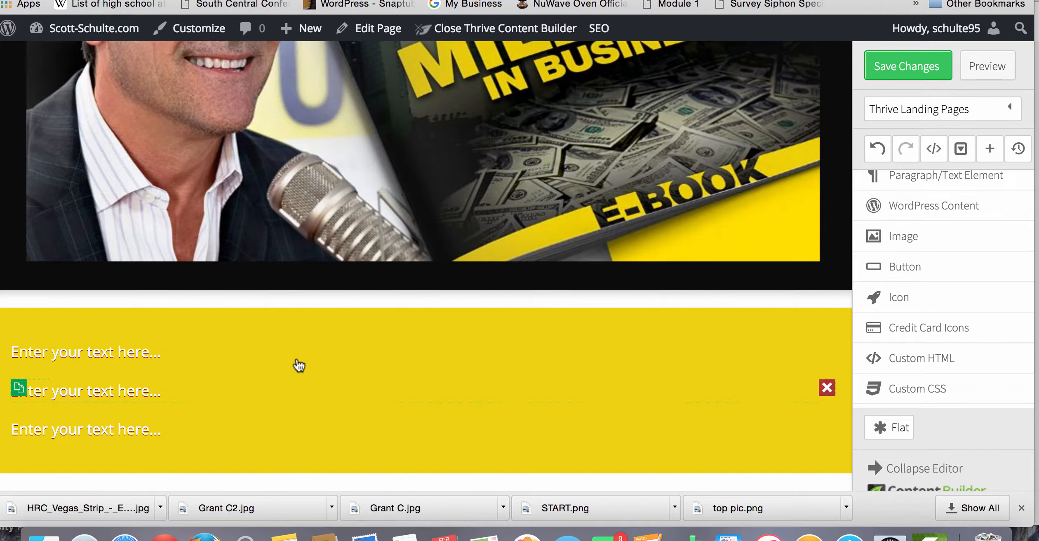
left_click(280, 346)
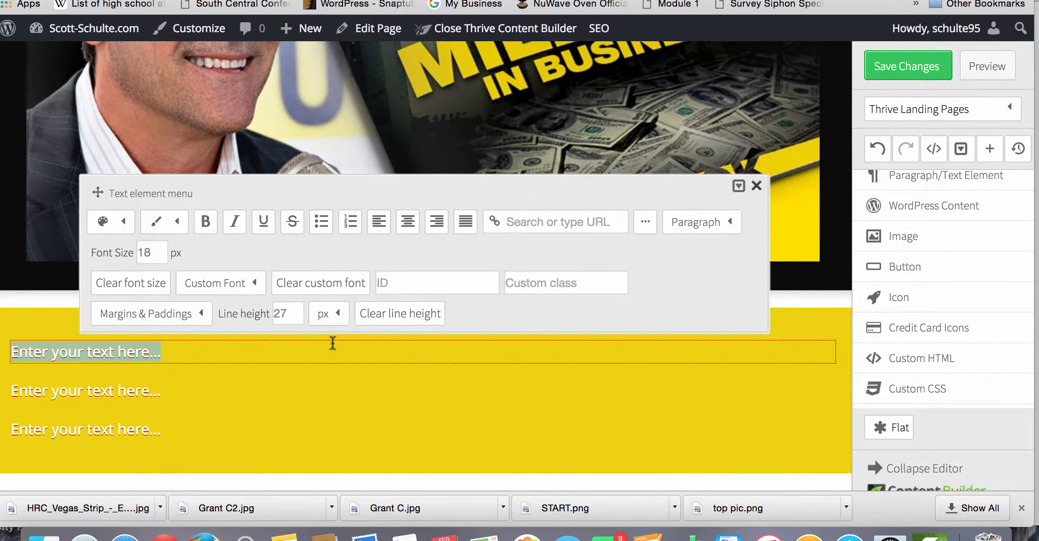
type("Last Chance $49")
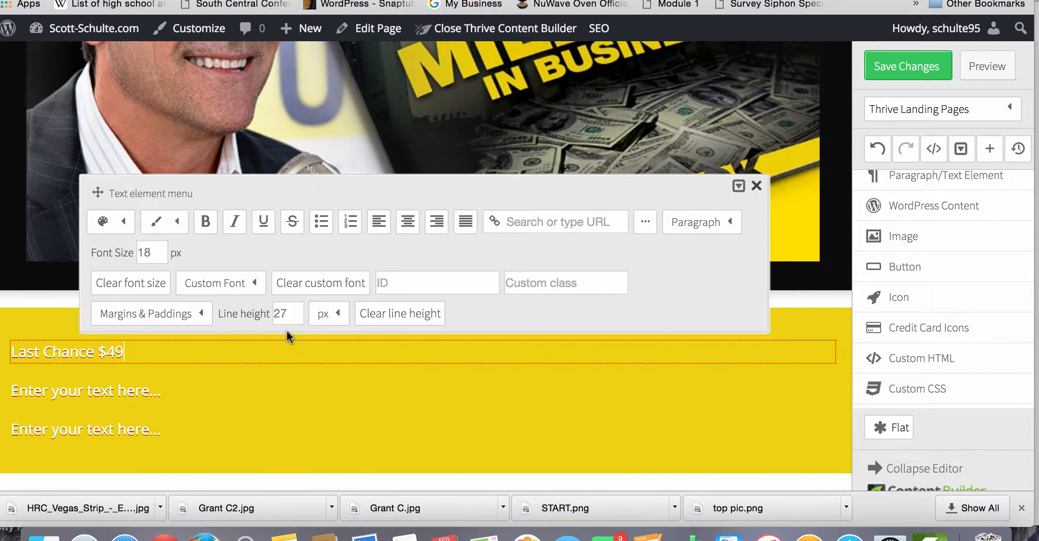
left_click(407, 223)
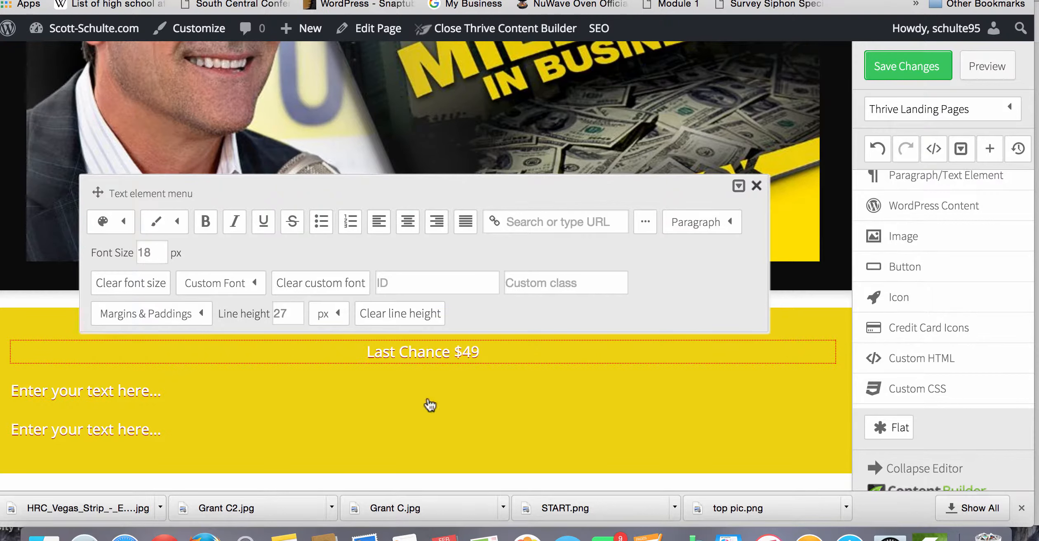
Format the "Last Chance $49" line in the Arial Black, Gadget, sans-serif font and colour it black.
left_click_drag(489, 352, 367, 350)
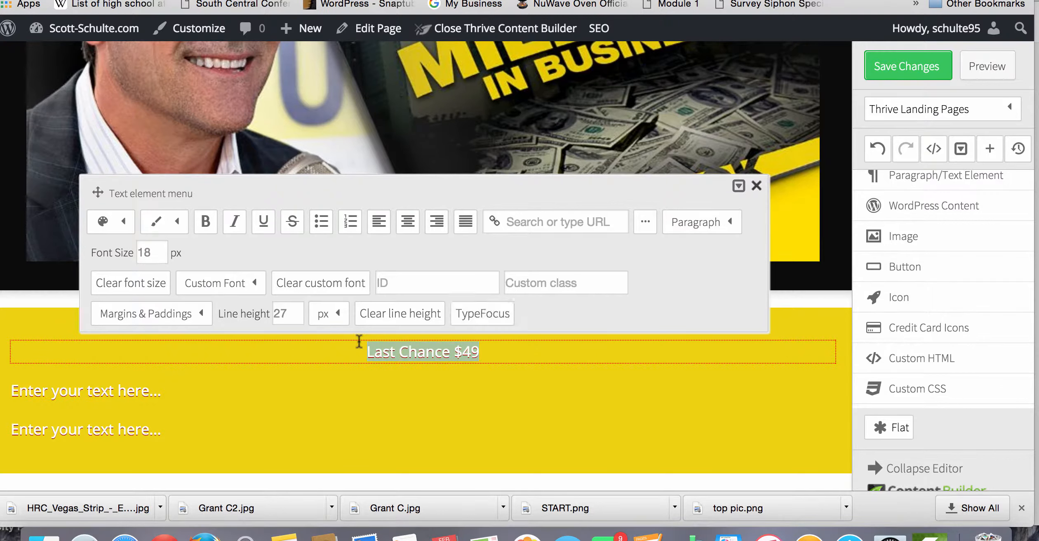
left_click(255, 283)
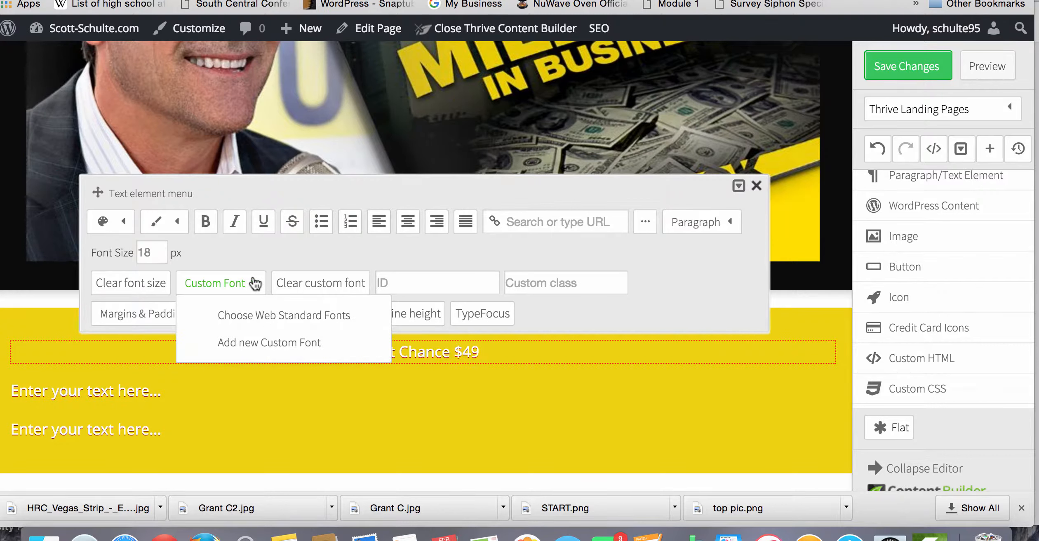
left_click(260, 316)
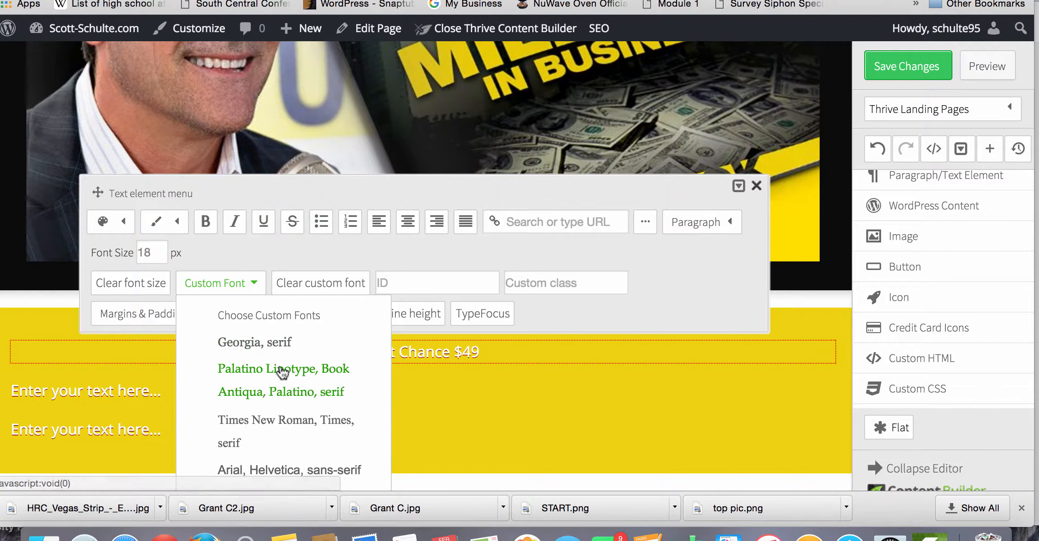
scroll(283, 364, "down", 3)
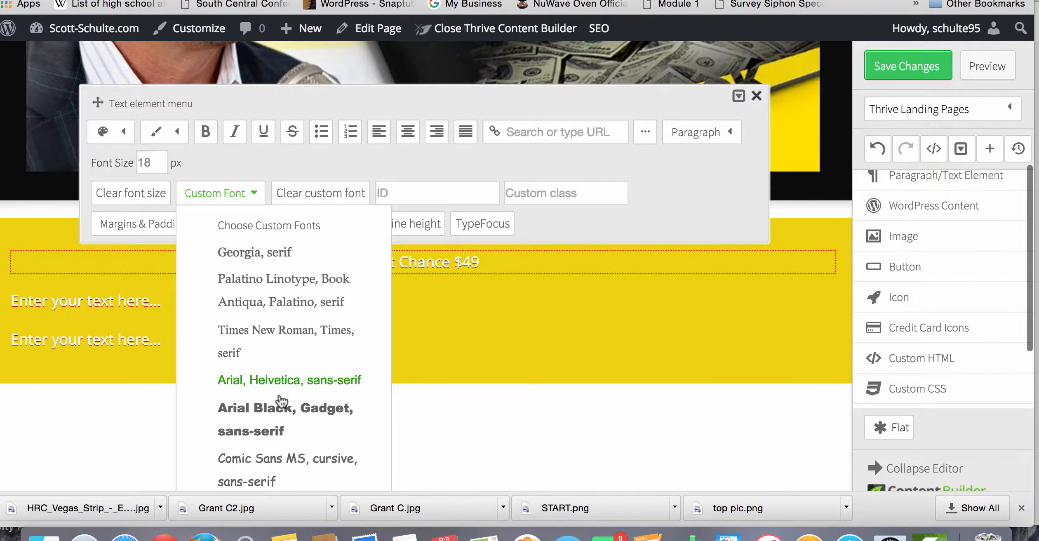
left_click(281, 417)
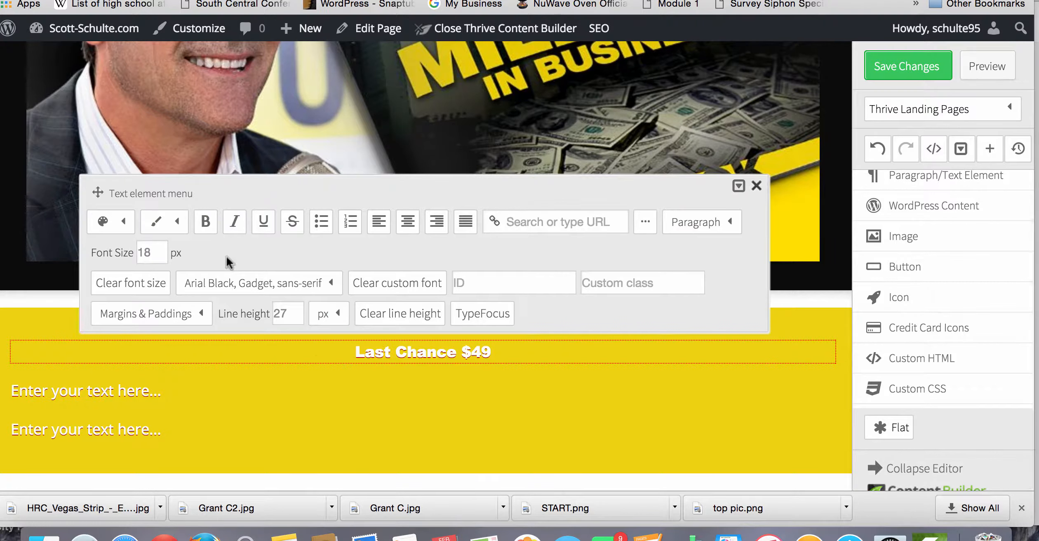
left_click(124, 222)
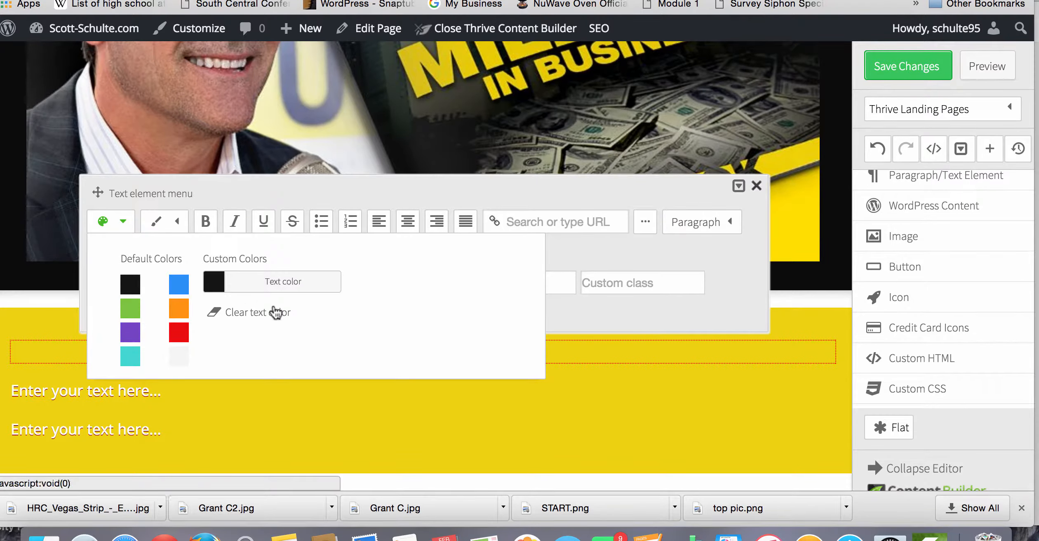
left_click(598, 260)
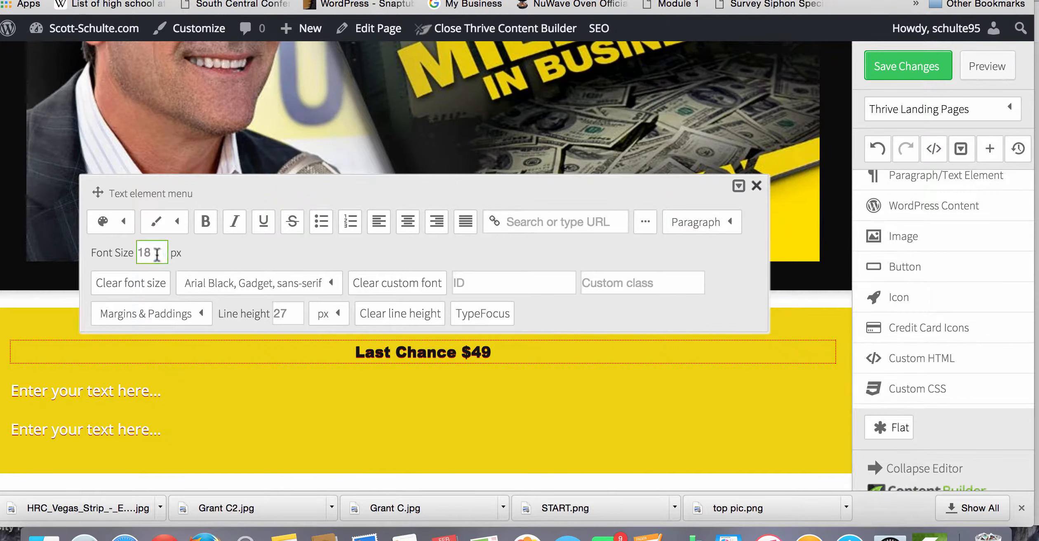
Set the font size of the "Last Chance $49" line to 60 px.
left_click_drag(157, 253, 94, 250)
type("60")
key("Return")
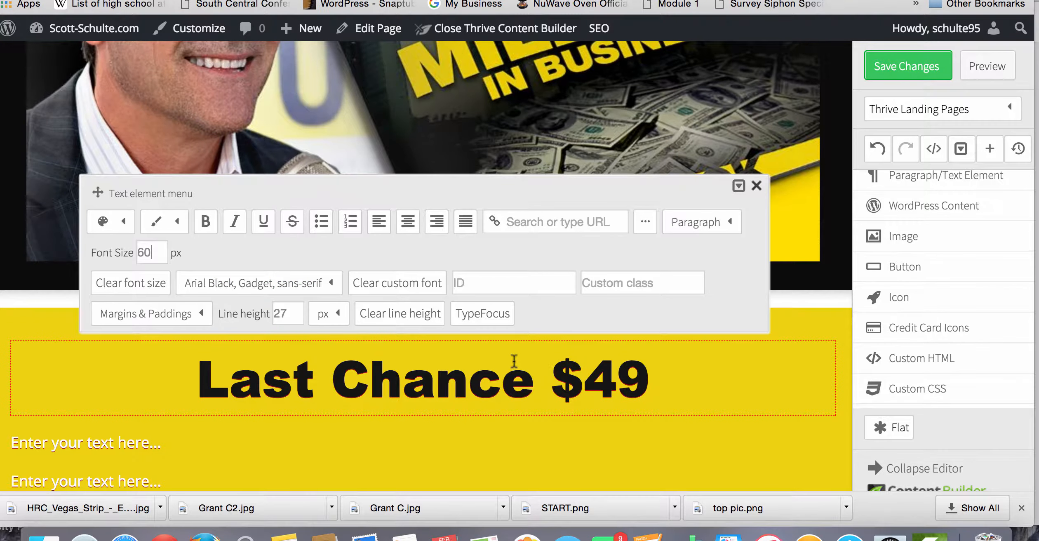
scroll(516, 360, "down", 3)
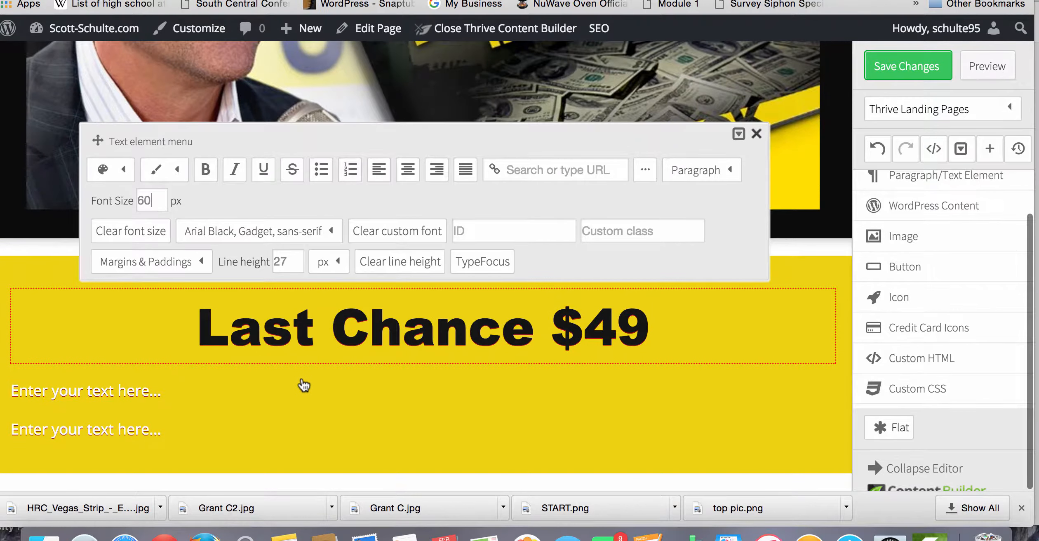
Select the second placeholder line, dismiss the Save User Template dialog without saving a template, and save the page changes.
left_click(143, 392)
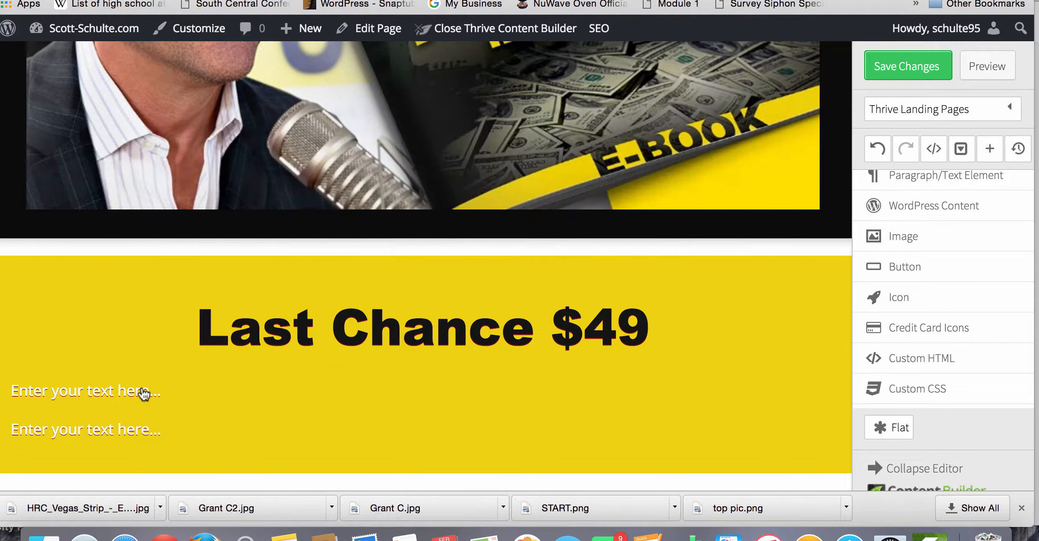
triple_click(143, 393)
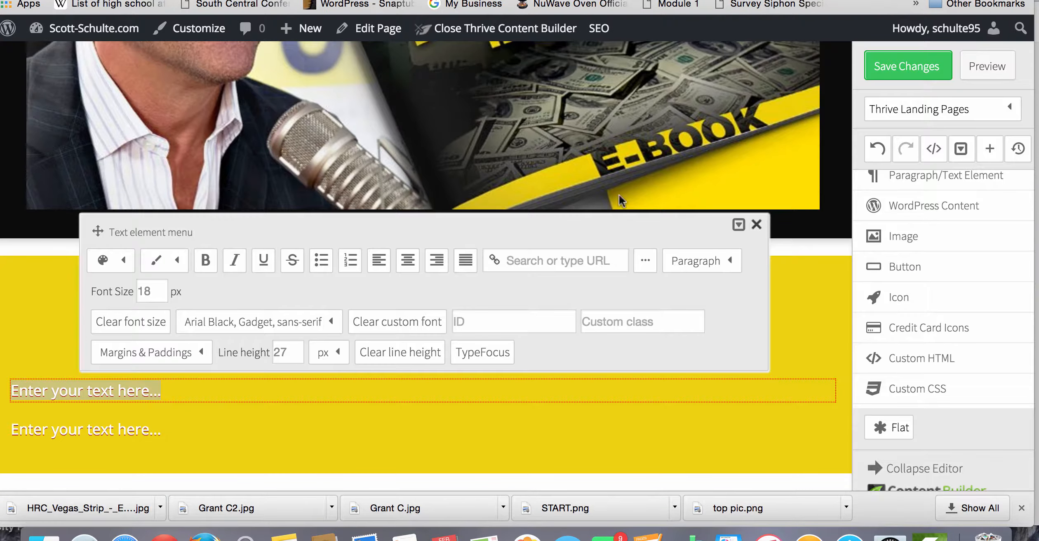
left_click(755, 226)
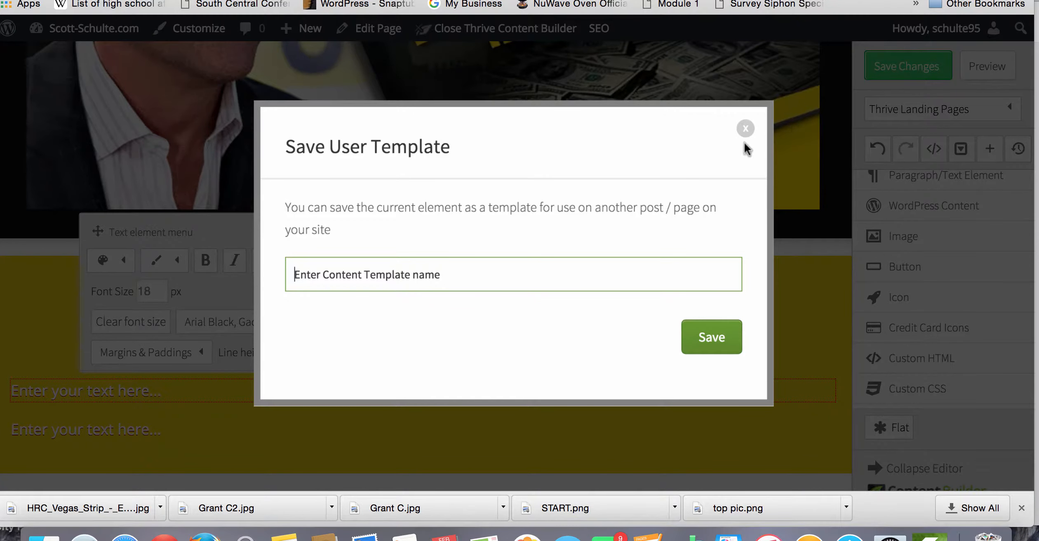
left_click(744, 131)
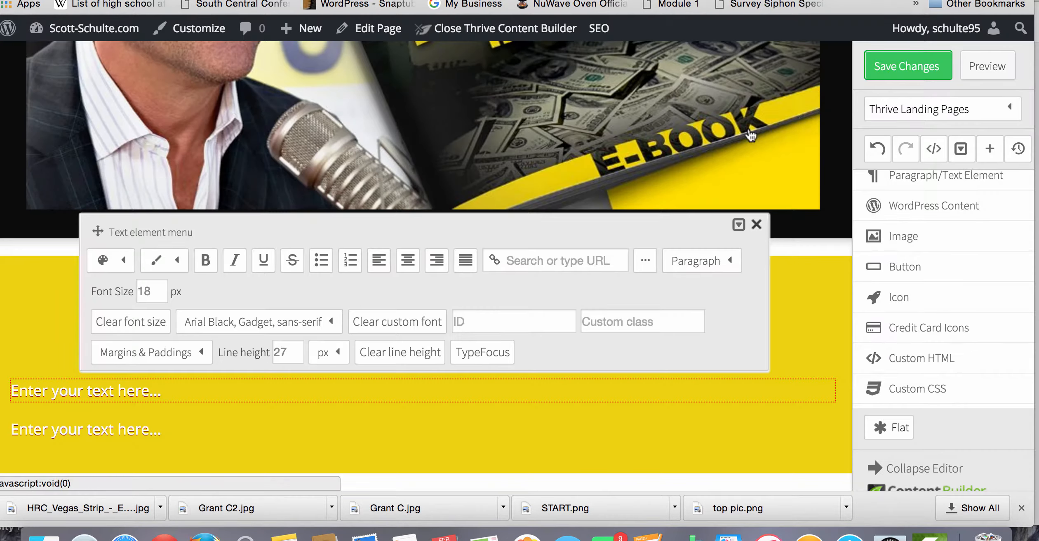
left_click(922, 62)
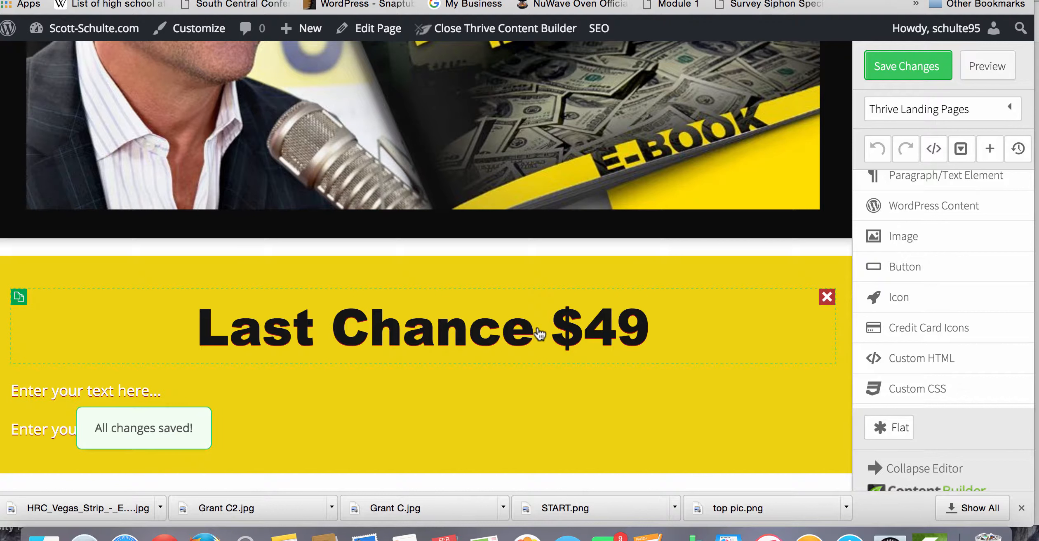
Insert the word "at" in the yellow box's headline so it reads "Last Chance at $49".
left_click(542, 336)
type("at")
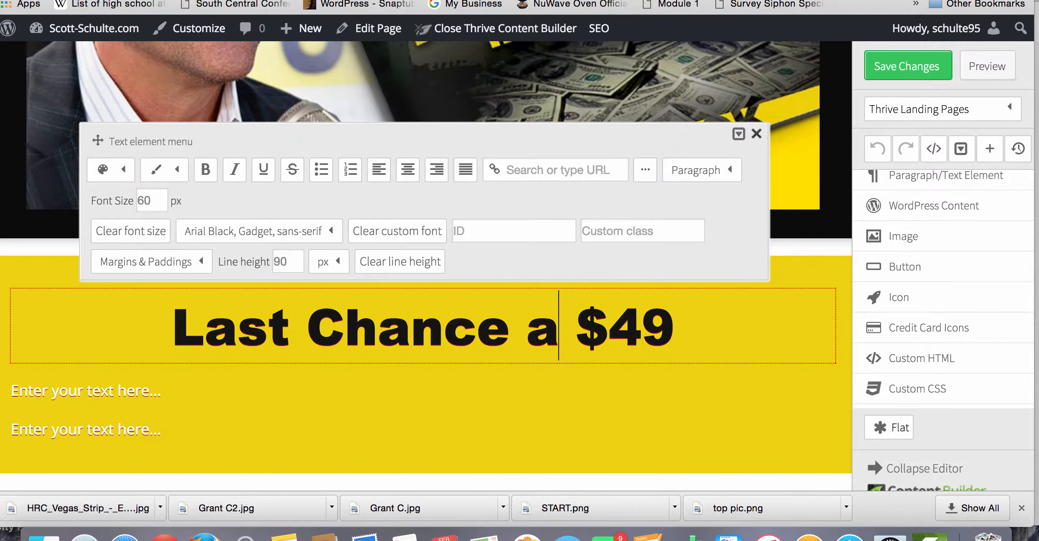
left_click(342, 395)
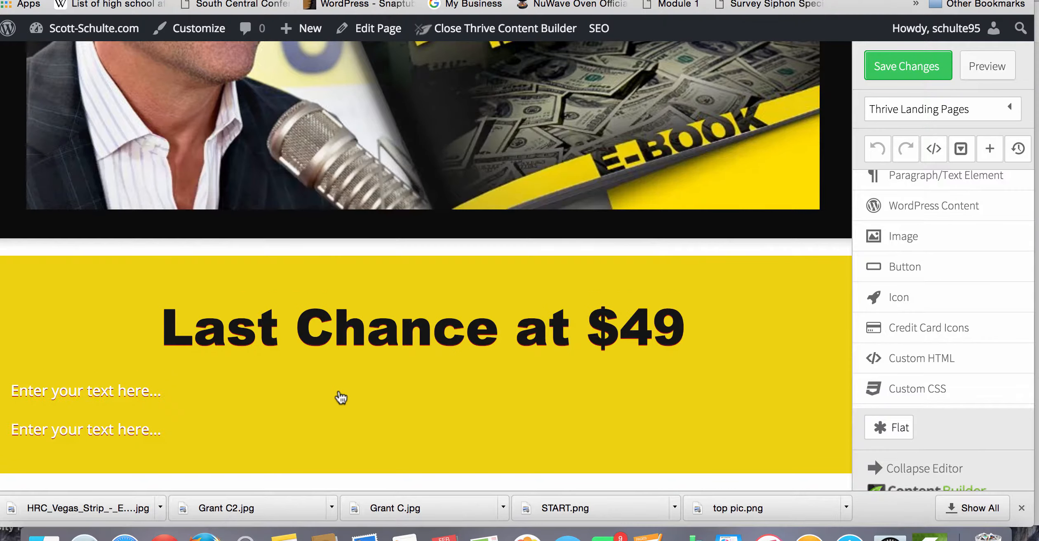
Format the yellow box's second placeholder line in the Arial Black, Gadget, sans-serif font and colour it black.
left_click(202, 387)
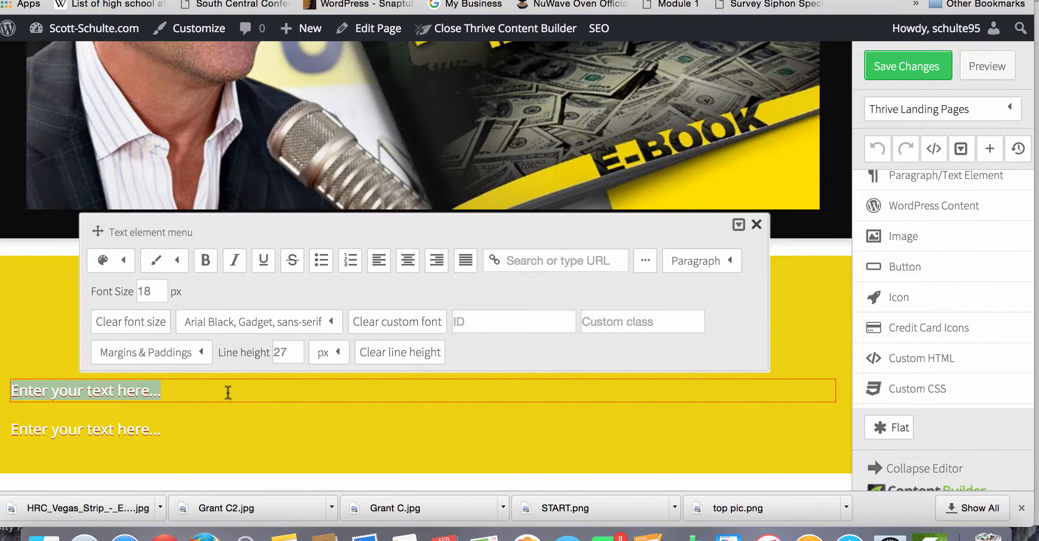
left_click(245, 326)
scroll(272, 435, "down", 3)
left_click(268, 442)
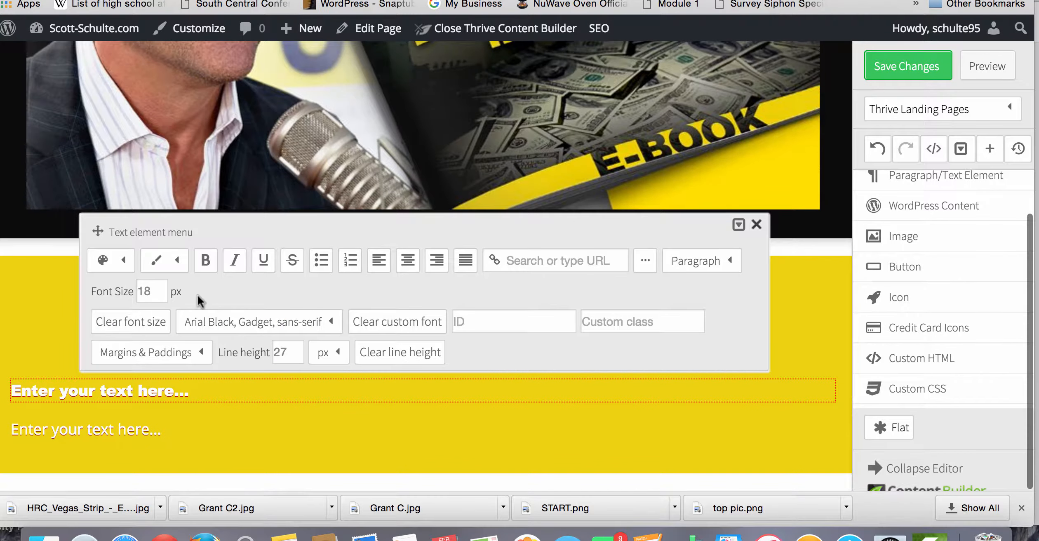
left_click(124, 260)
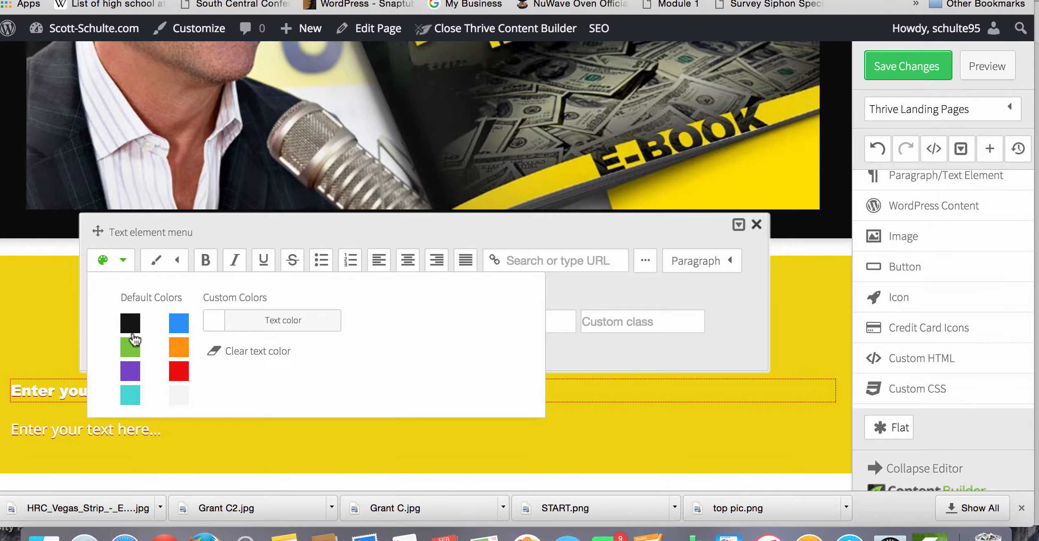
left_click(130, 317)
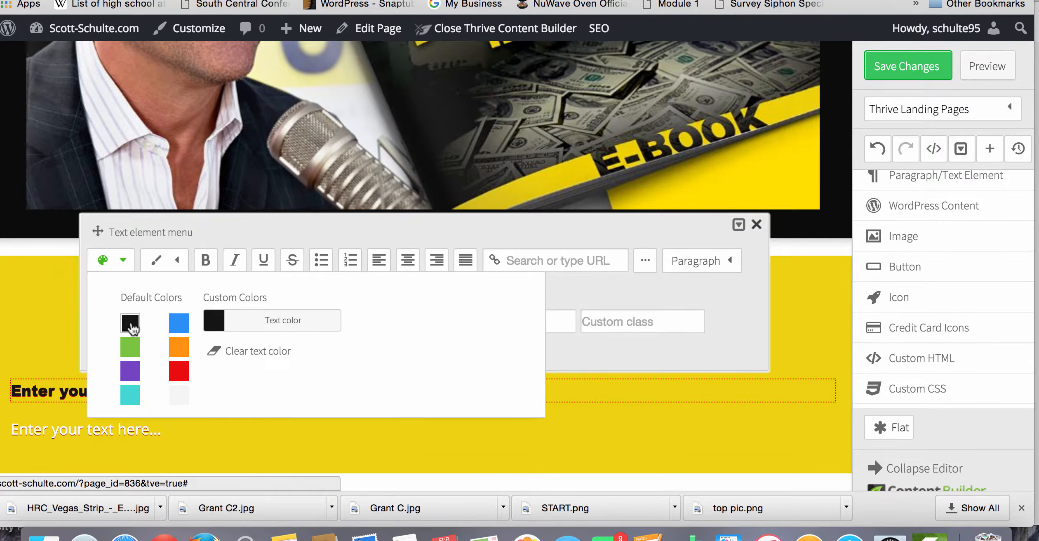
left_click(789, 290)
Replace the second placeholder line in the yellow box with "Unlimited Access & Replay".
left_click(372, 391)
left_click(365, 389)
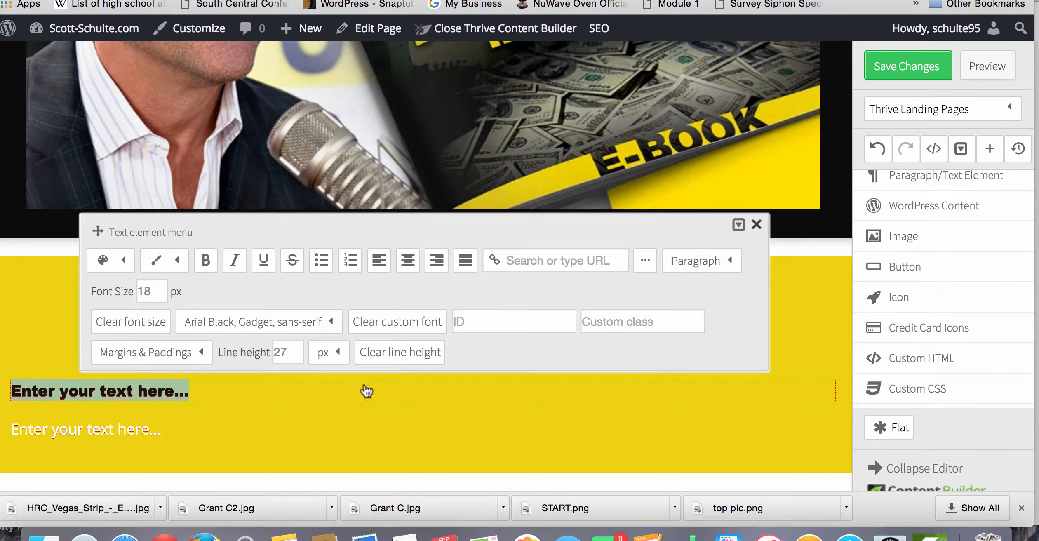
left_click(454, 1)
type("Unlimi")
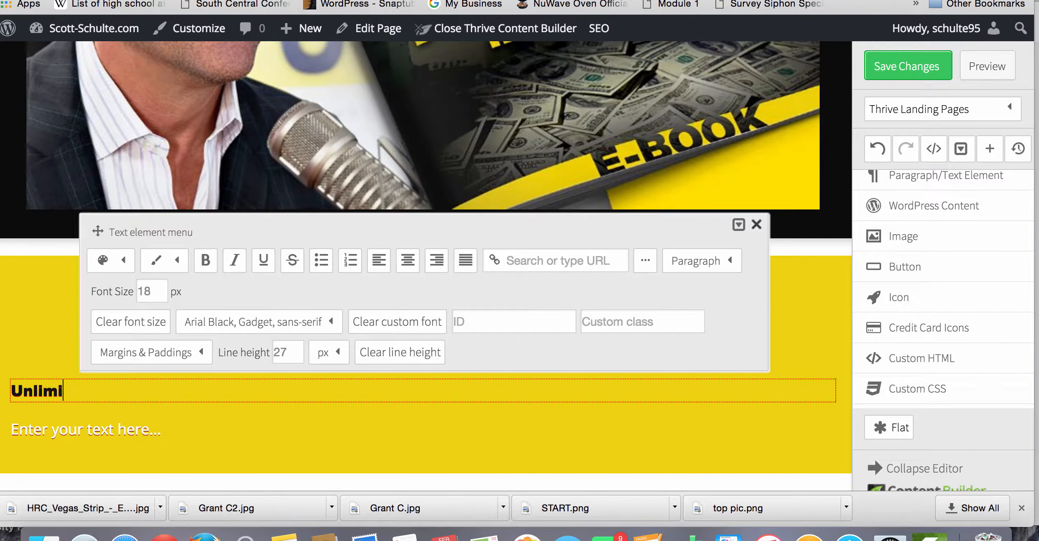
type("ted Access an")
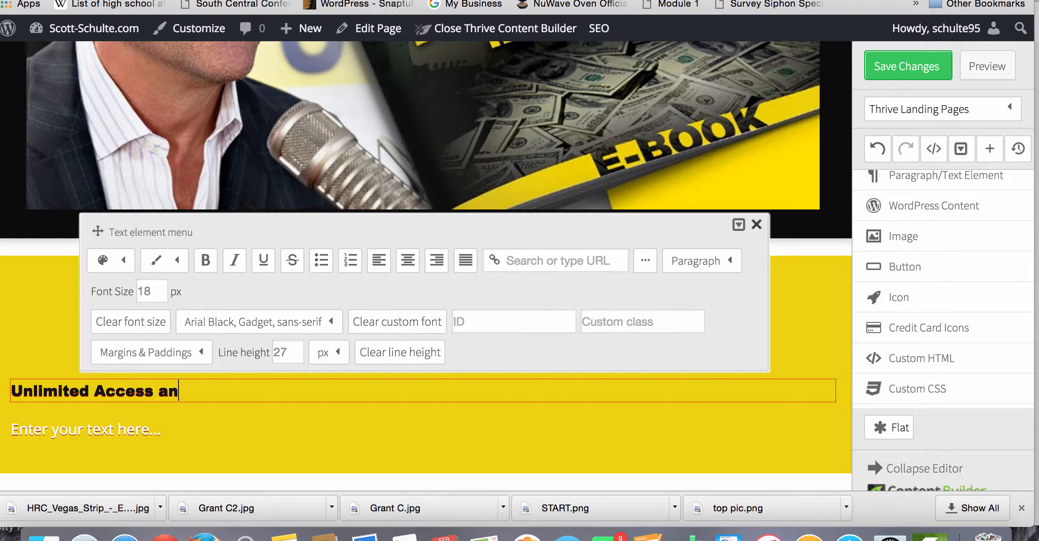
key("BackSpace")
key("BackSpace")
type("& Replay")
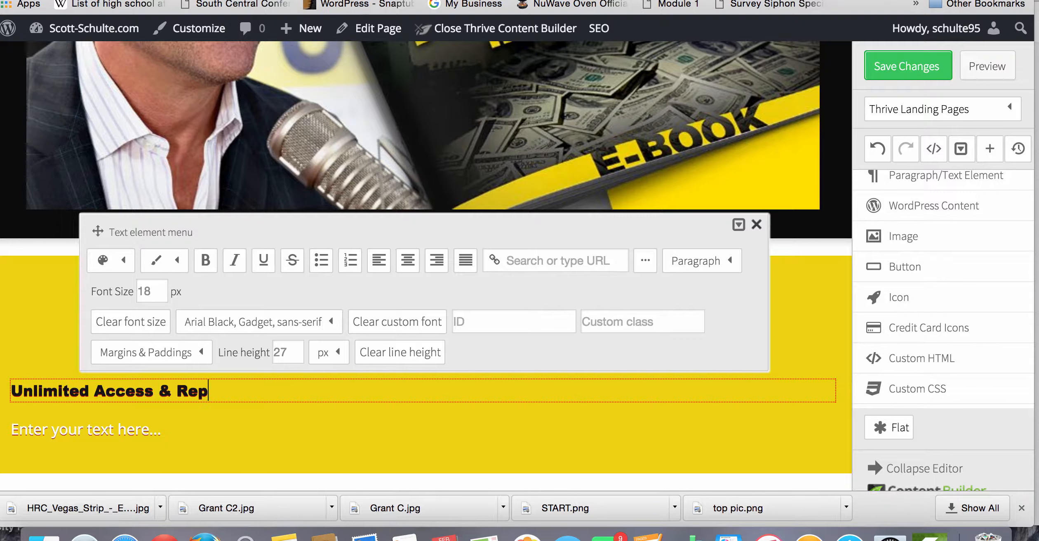
Centre the "Unlimited Access & Replay" line and save the page changes.
left_click(406, 266)
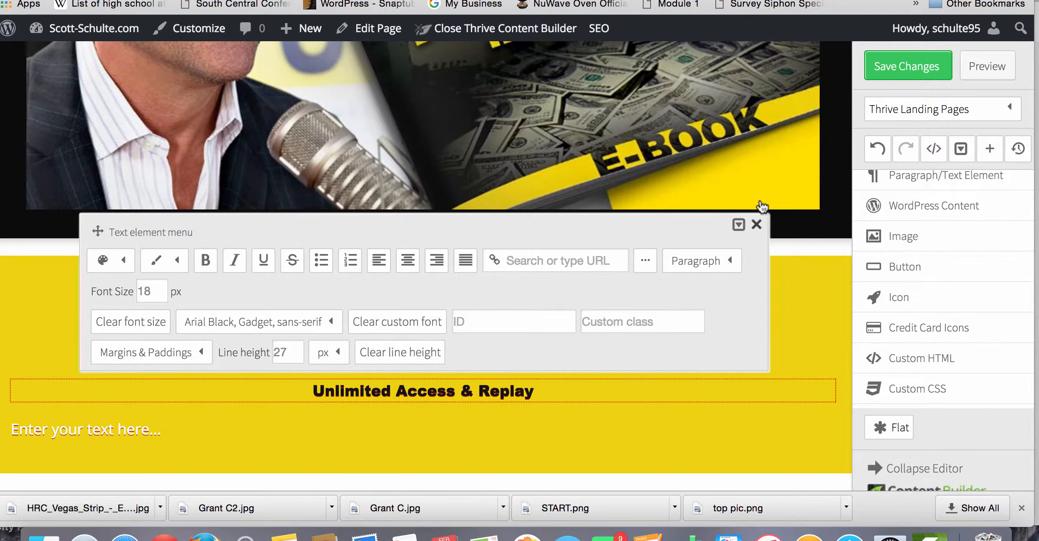
left_click(755, 225)
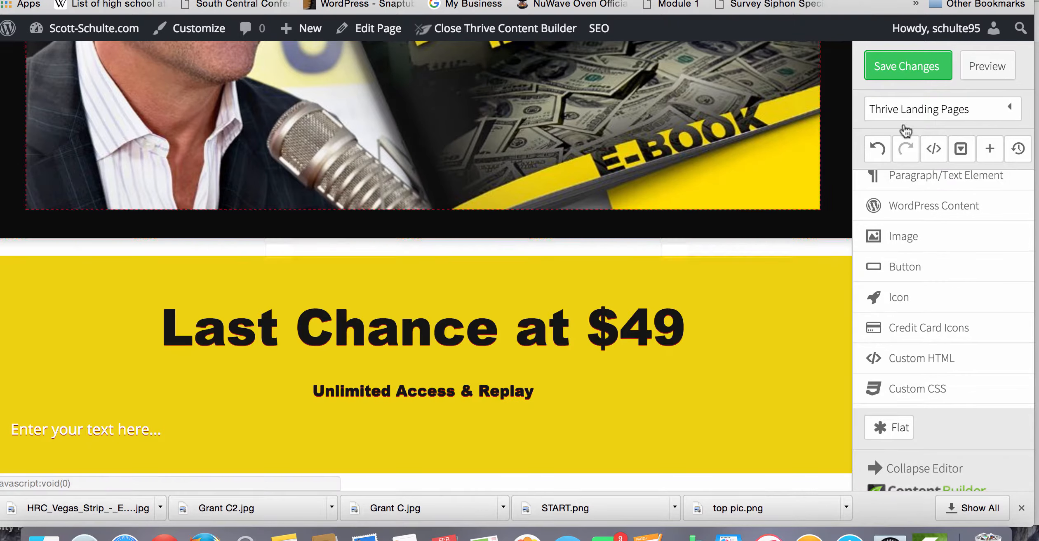
left_click(915, 72)
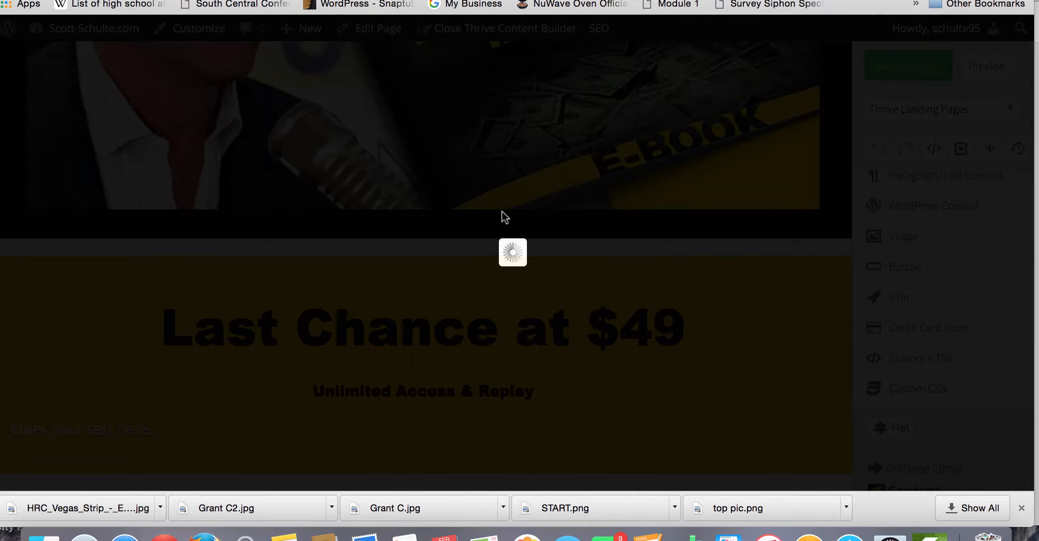
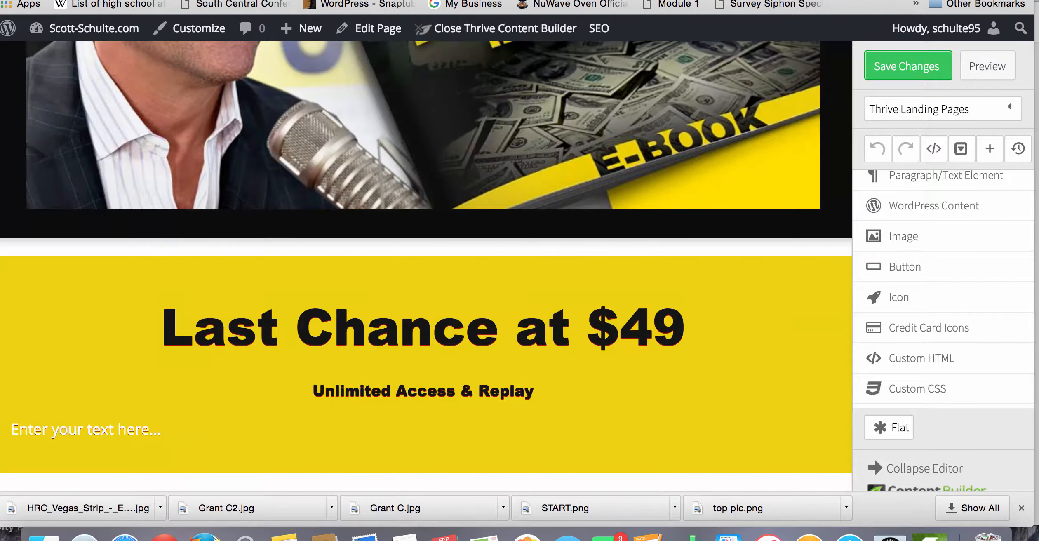
Replace the last placeholder line in the yellow box with "Limited Time offer This Weekend Only".
left_click(237, 432)
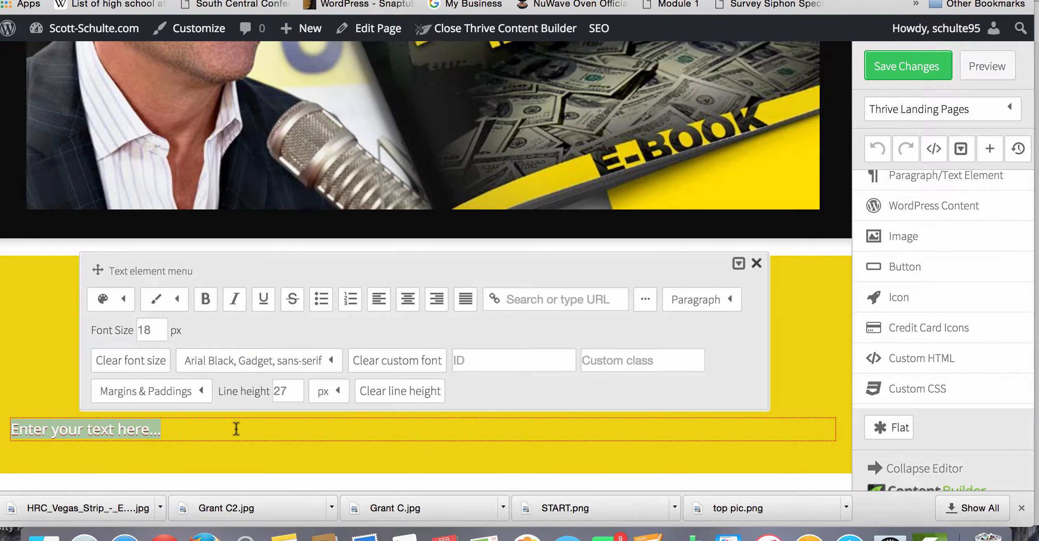
type("Limited Time of")
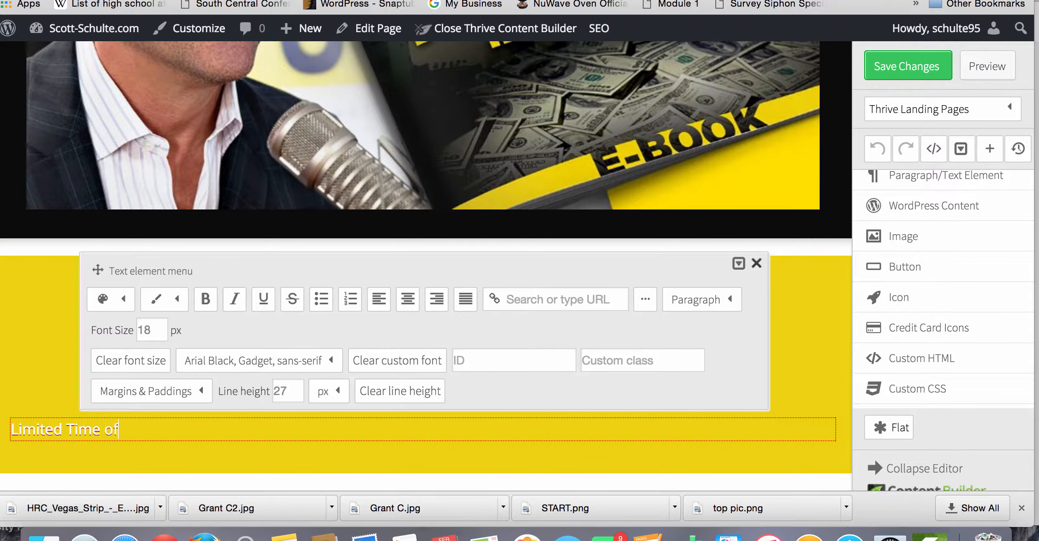
type("fer This Weekend Only")
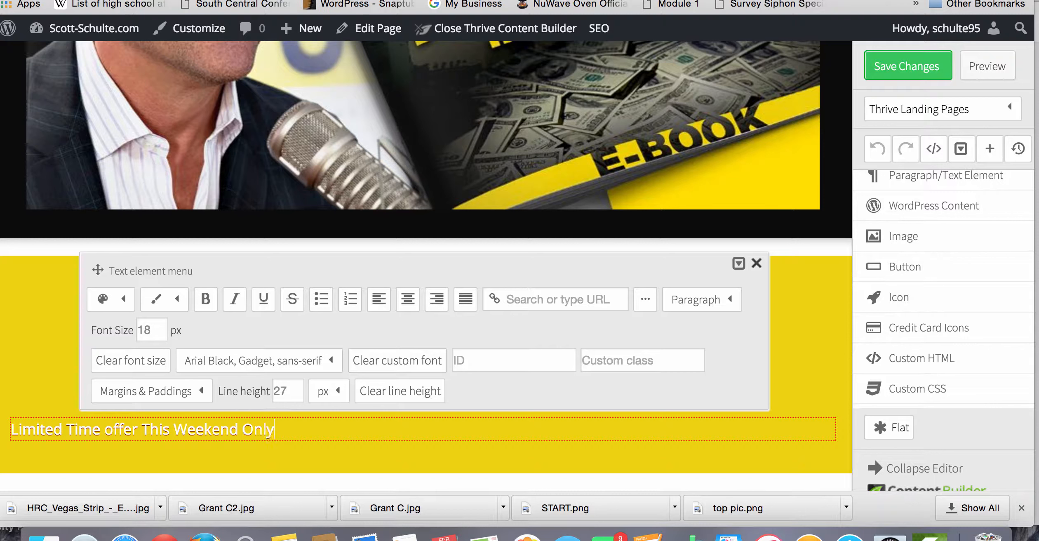
Colour the "Limited Time offer This Weekend Only" line black and set it in the Arial Black, Gadget, sans-serif font.
left_click_drag(270, 431, 22, 423)
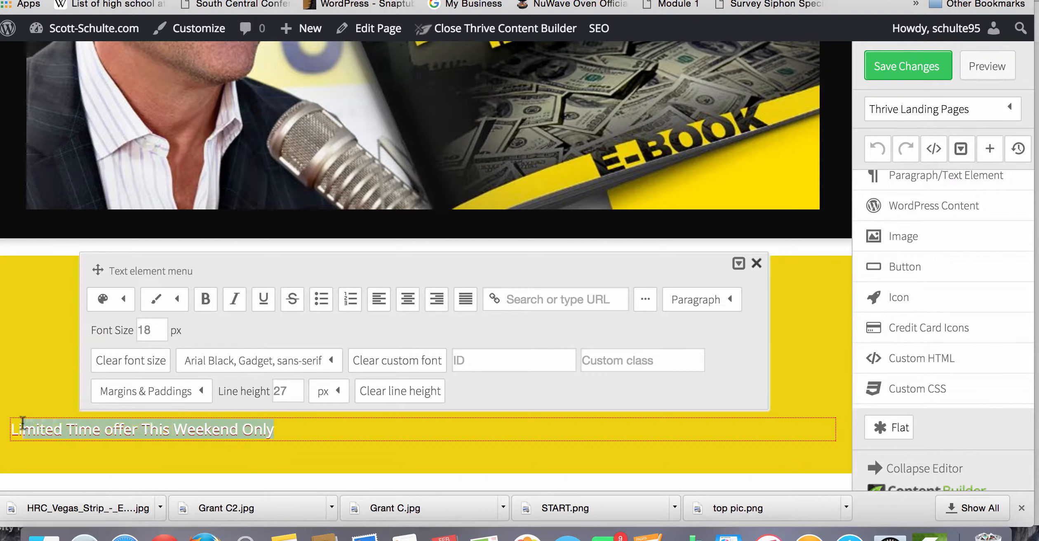
left_click(104, 302)
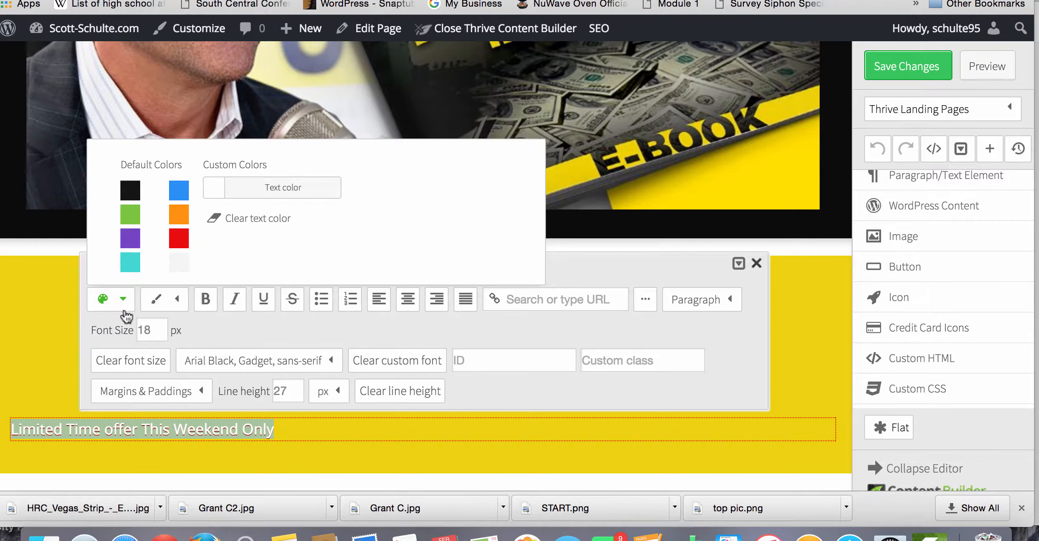
left_click(131, 191)
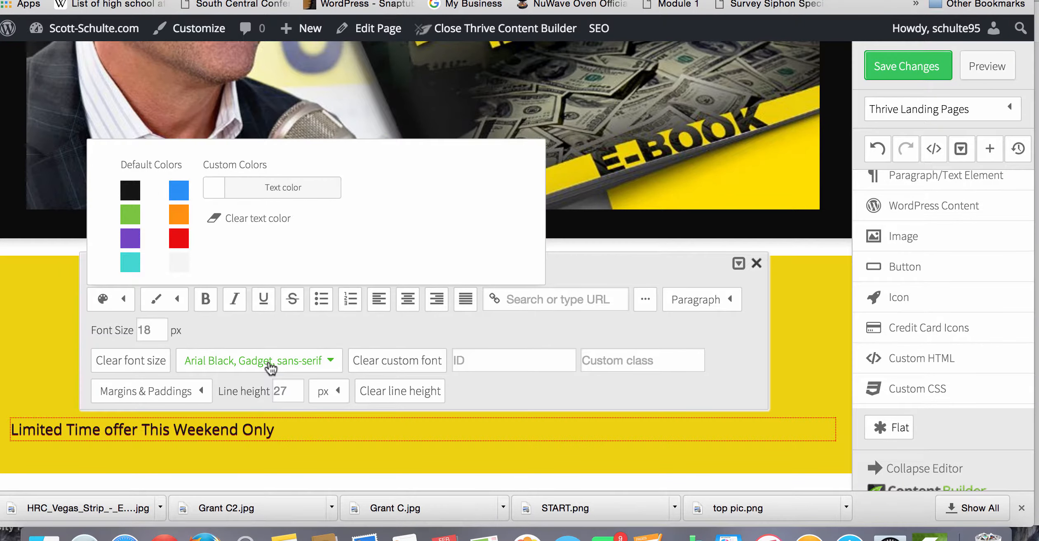
left_click(270, 368)
scroll(270, 368, "up", 5)
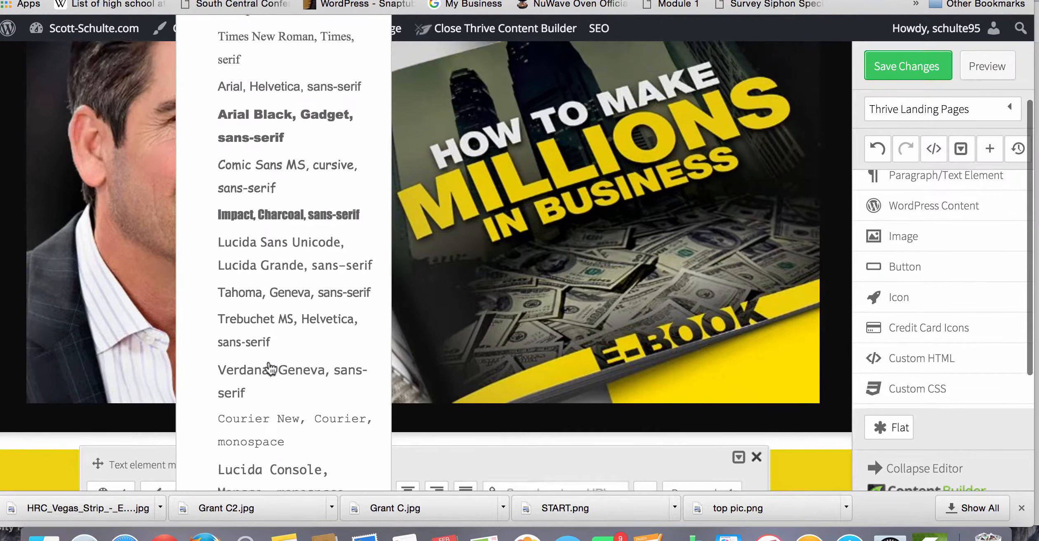
left_click(253, 120)
scroll(290, 338, "down", 2)
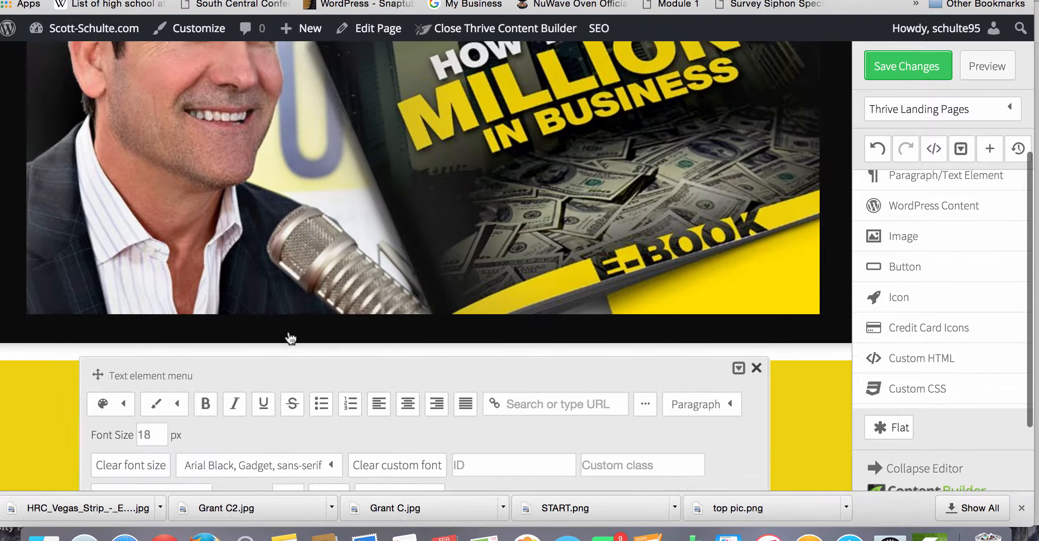
scroll(290, 338, "down", 3)
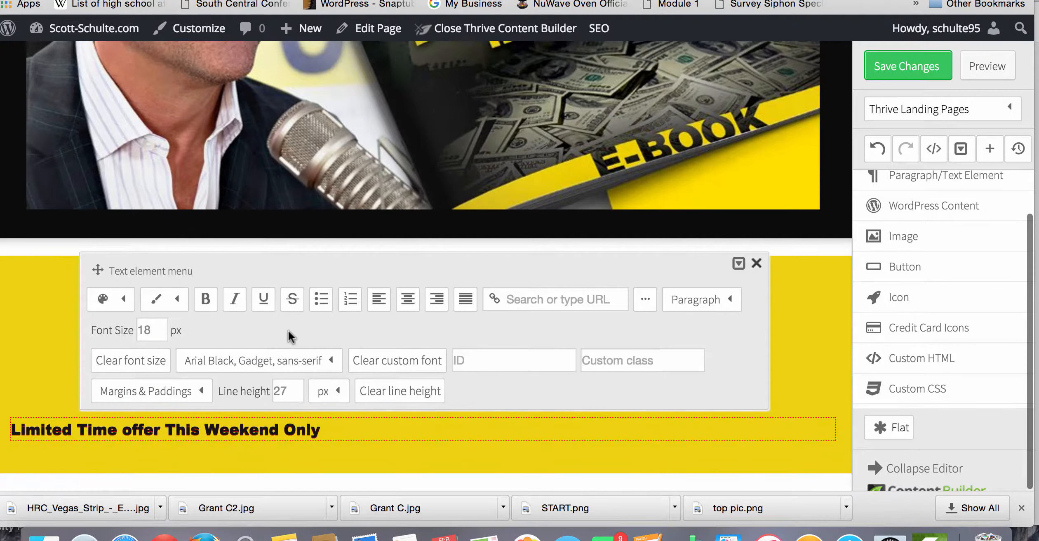
Centre the "Limited Time offer This Weekend Only" line at a font size of 40 px and save the page changes.
left_click(400, 306)
left_click(157, 334)
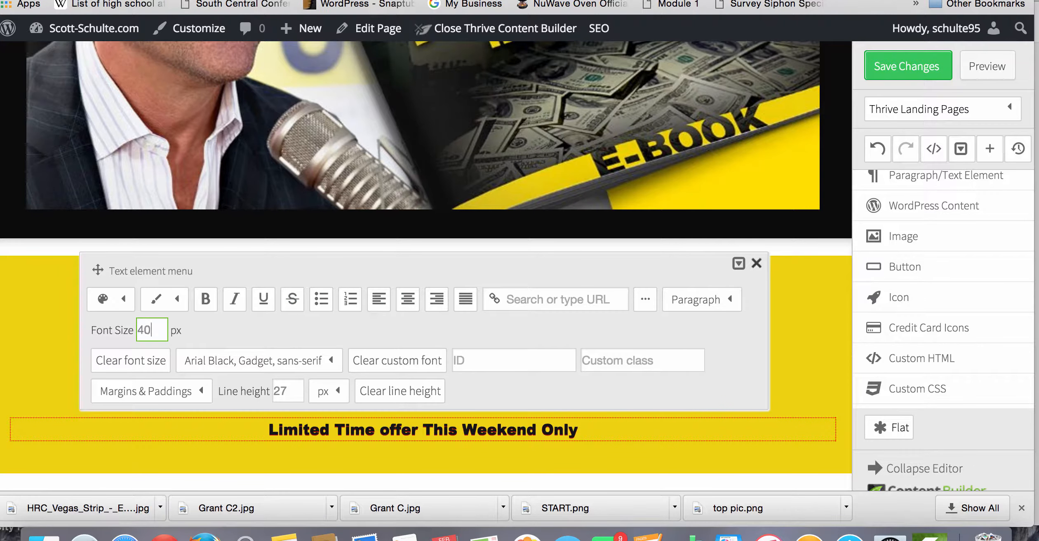
key("Return")
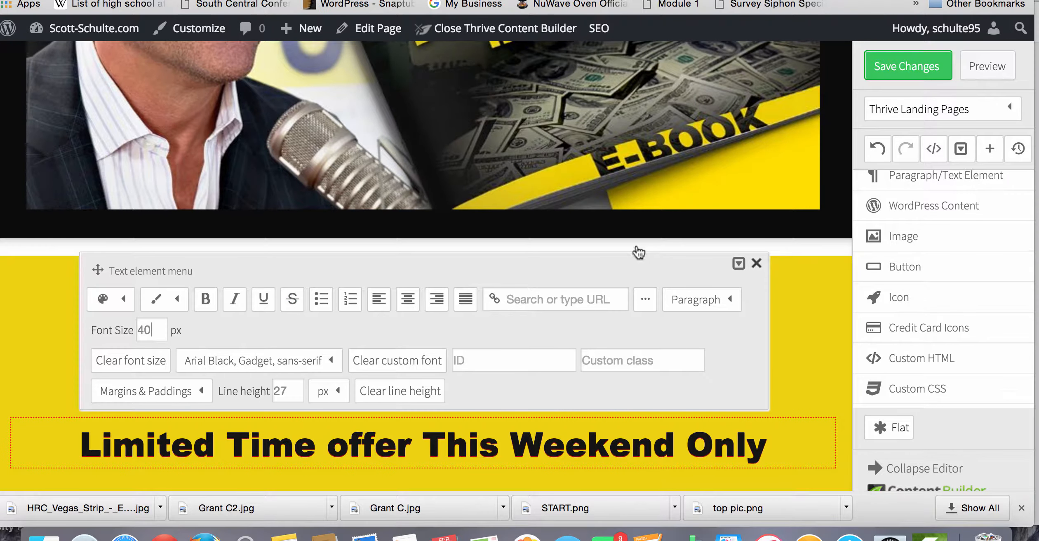
left_click(896, 72)
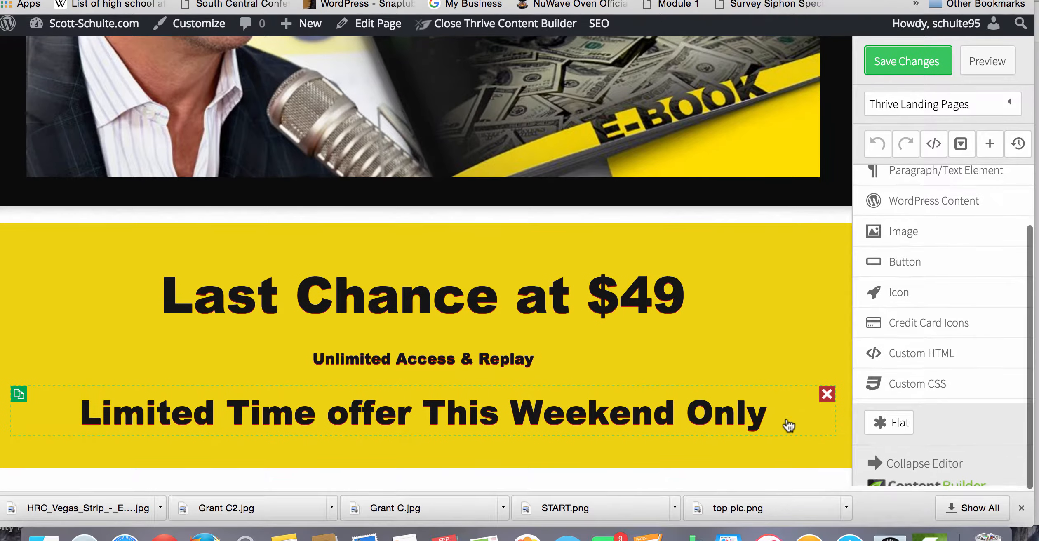
Insert a Countdown timer in the yellow box, directly below the "Limited Time offer This Weekend Only" line.
scroll(949, 328, "down", 5)
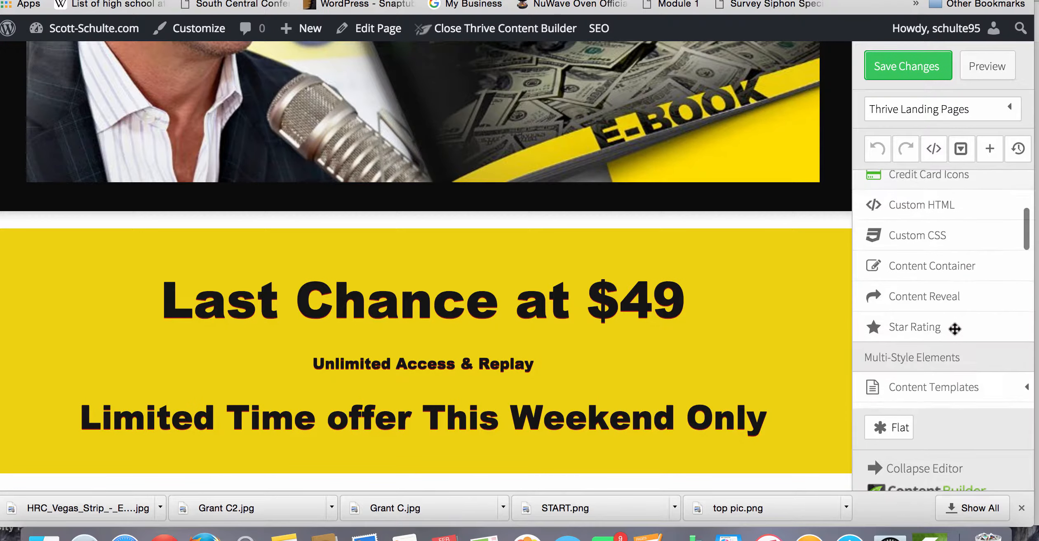
scroll(955, 329, "down", 10)
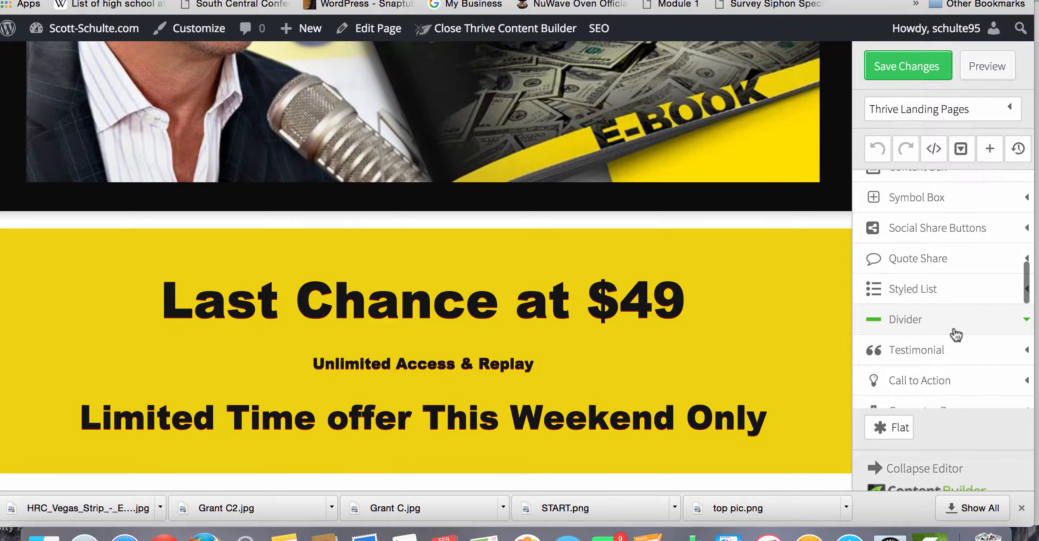
scroll(955, 335, "down", 3)
scroll(954, 334, "down", 5)
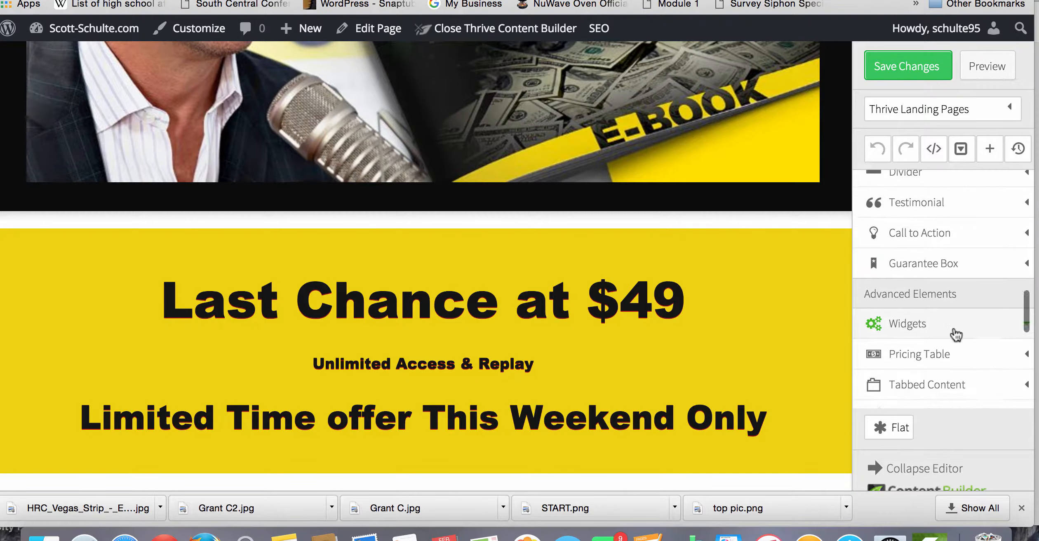
scroll(955, 335, "down", 5)
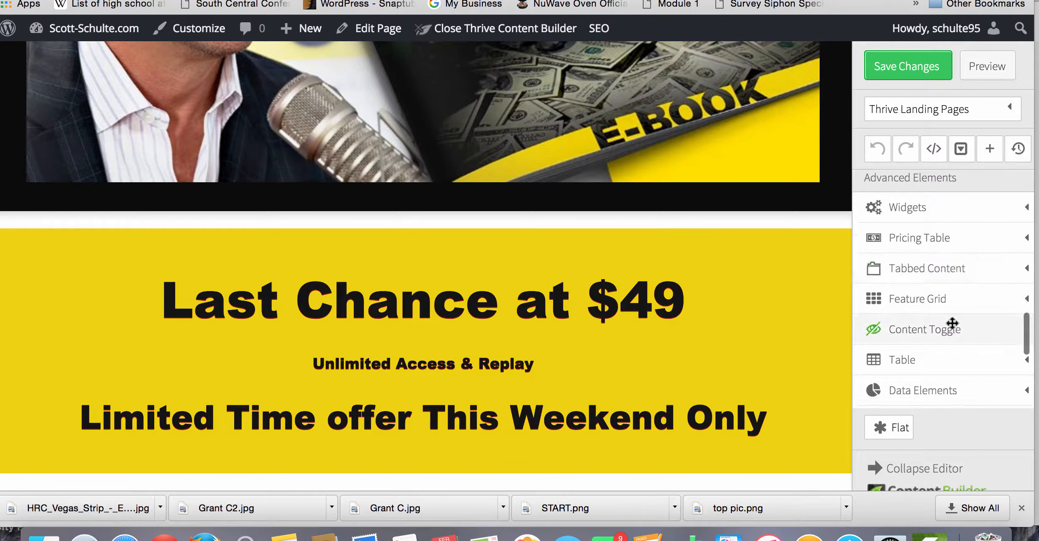
scroll(953, 323, "down", 2)
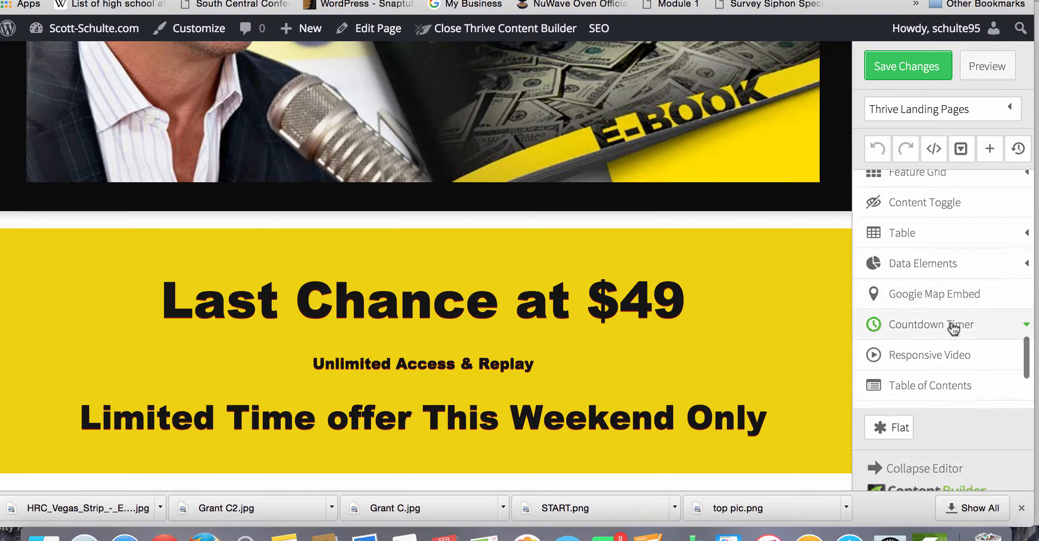
left_click(928, 322)
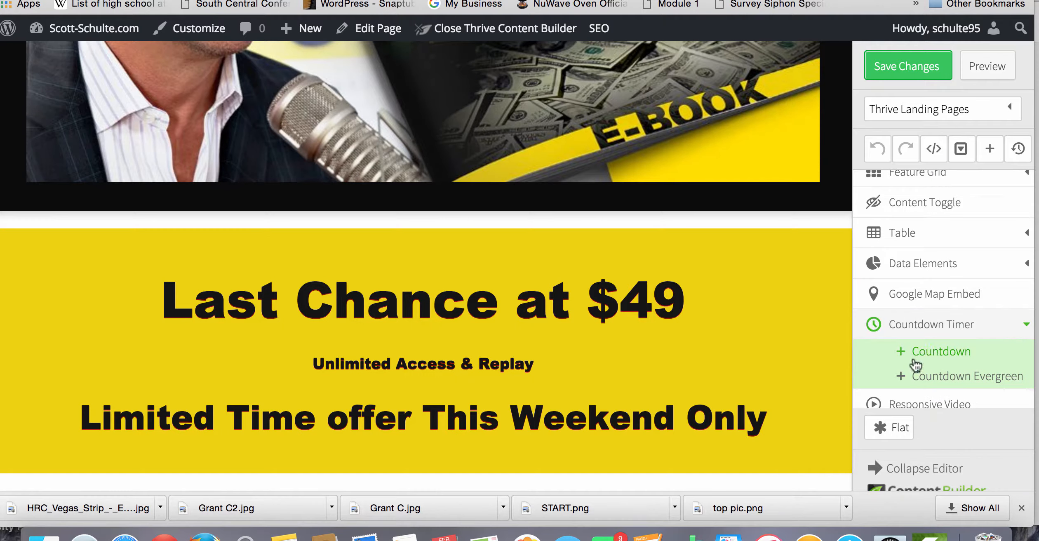
scroll(701, 276, "up", 5)
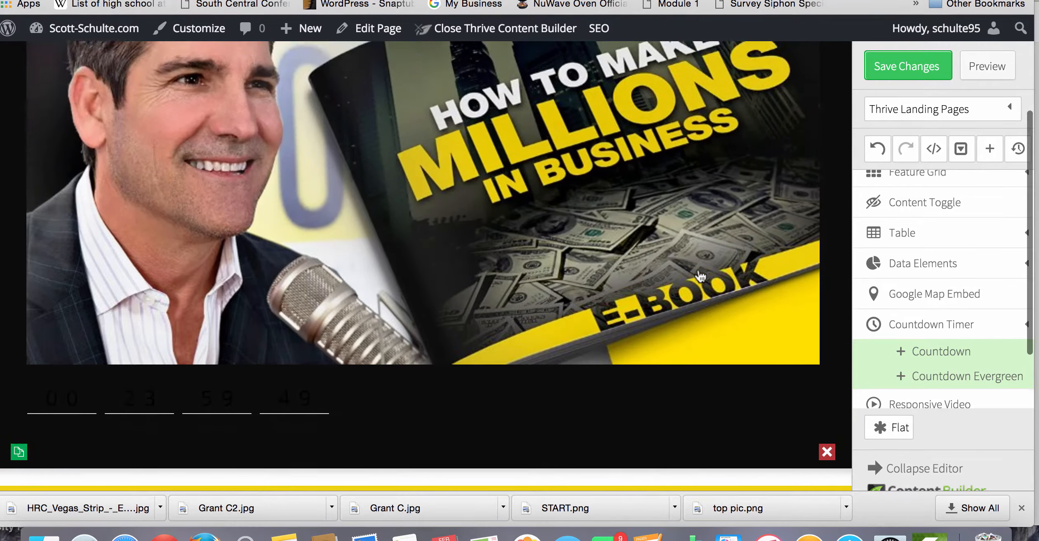
scroll(701, 275, "down", 3)
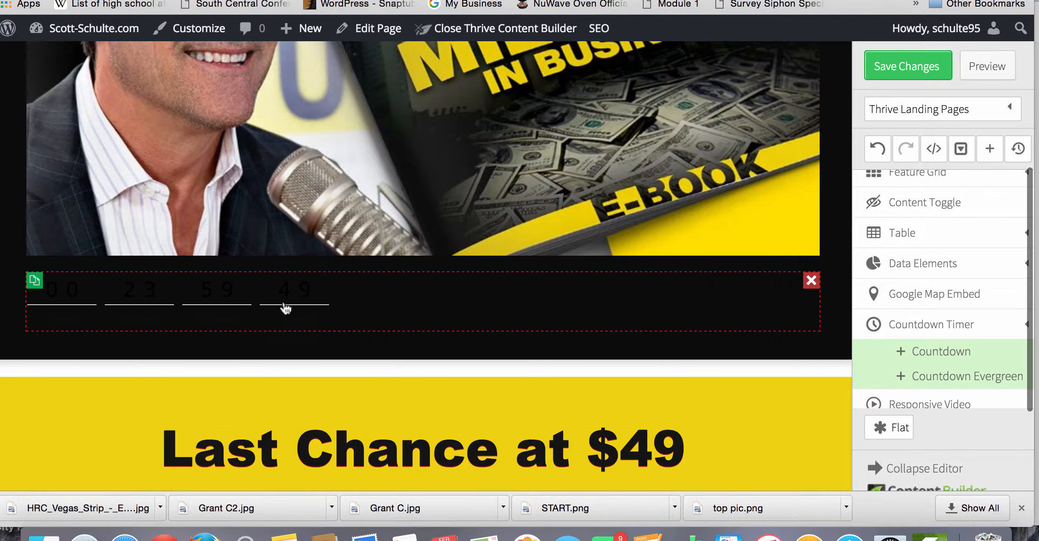
left_click_drag(286, 307, 529, 452)
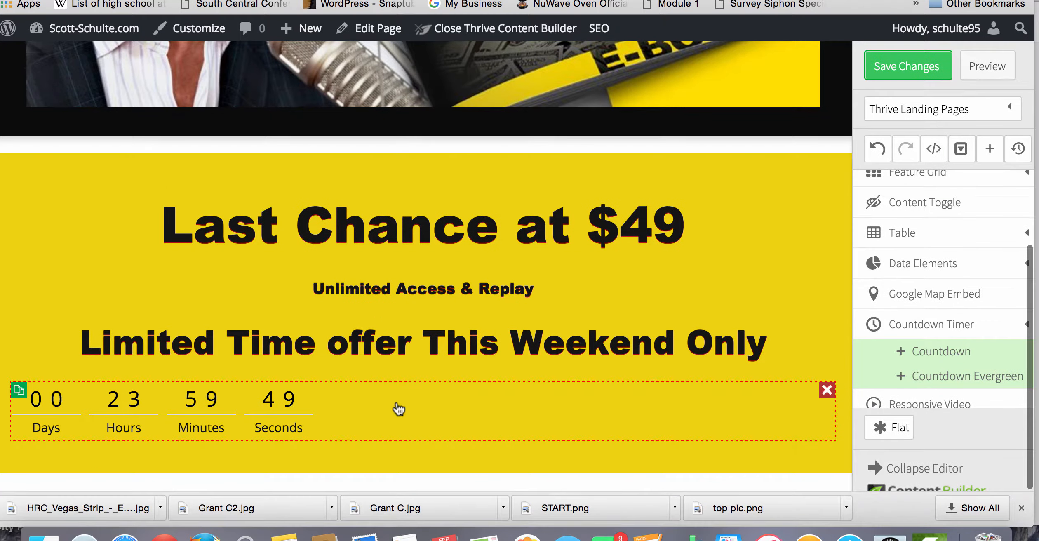
Centre the countdown timer in the yellow box and switch it to Style 2.
left_click(398, 408)
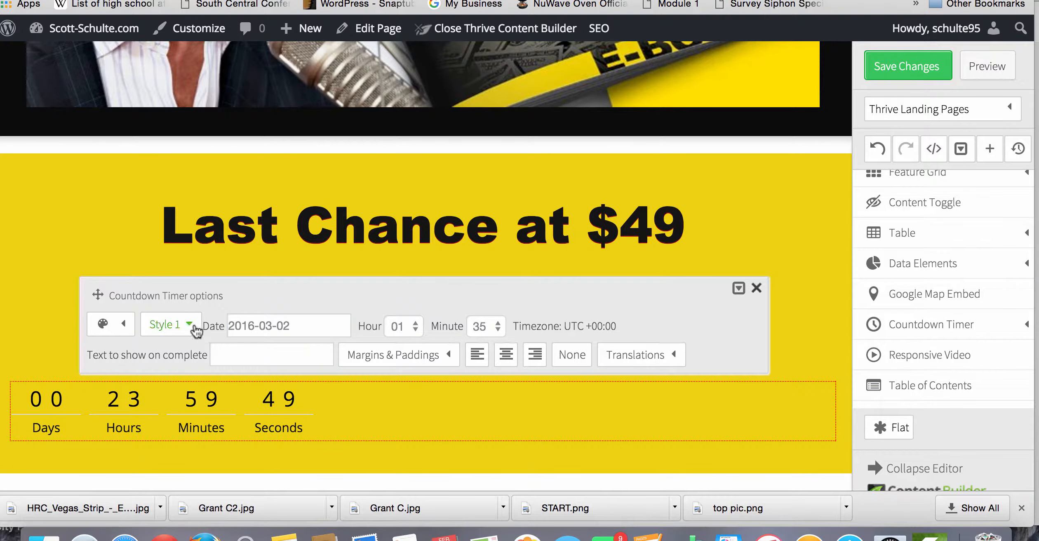
left_click(506, 353)
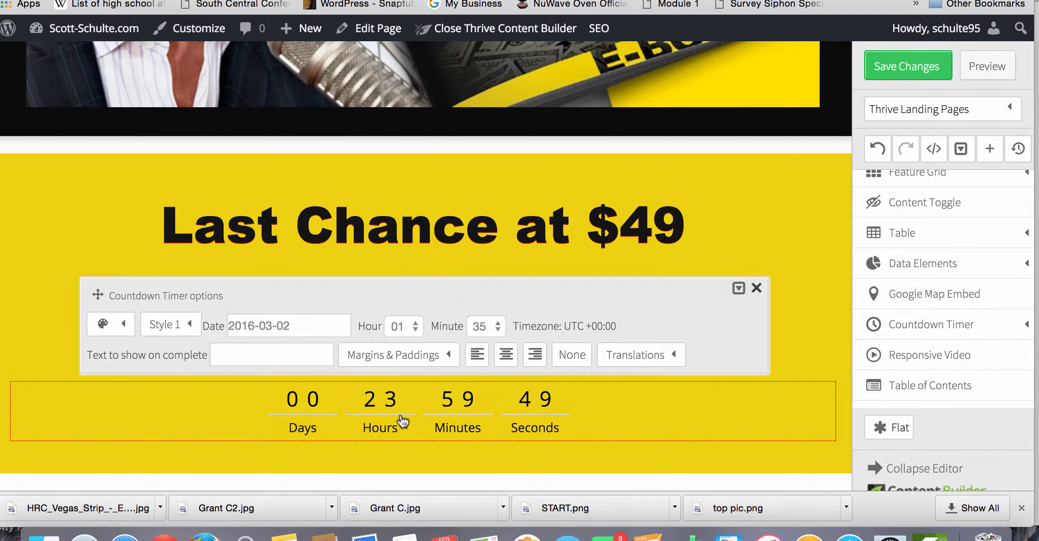
left_click(190, 328)
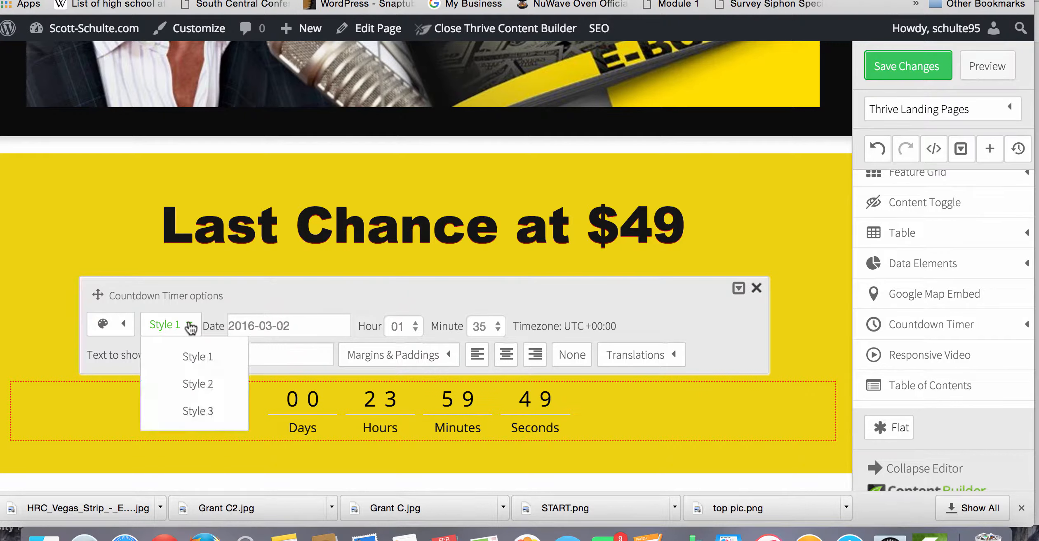
left_click(199, 385)
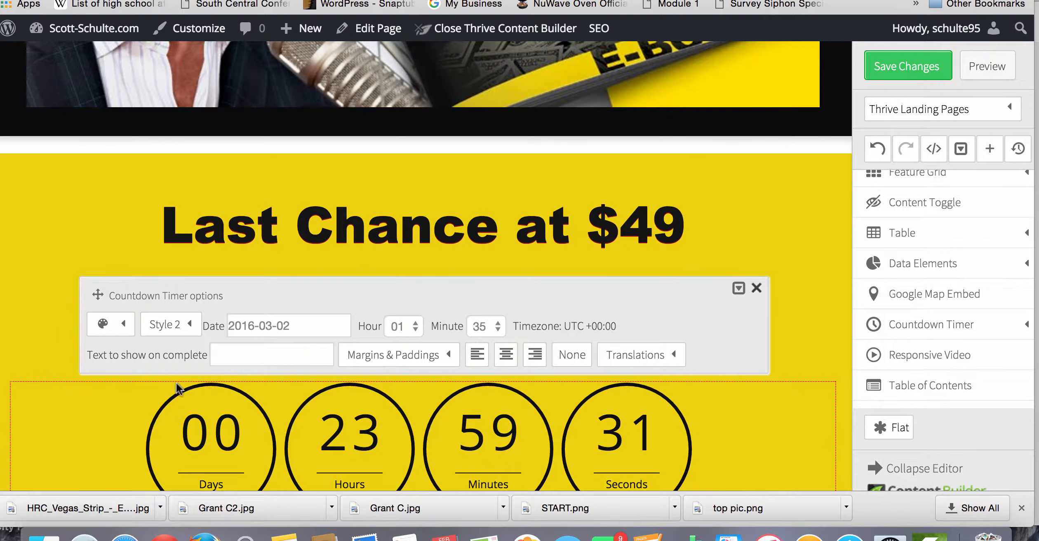
Try Style 3 on the countdown timer and return it to Style 2.
left_click(194, 326)
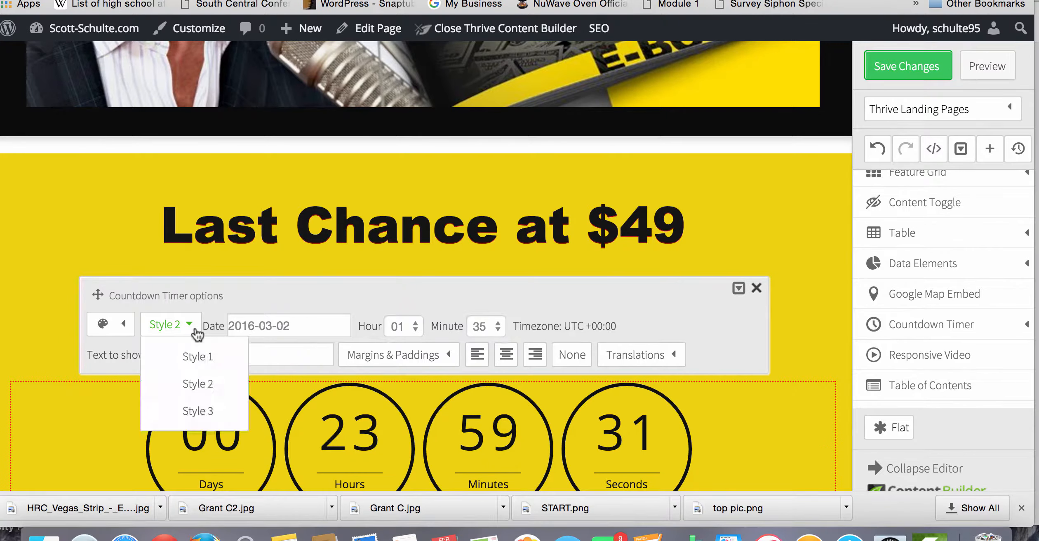
left_click(196, 412)
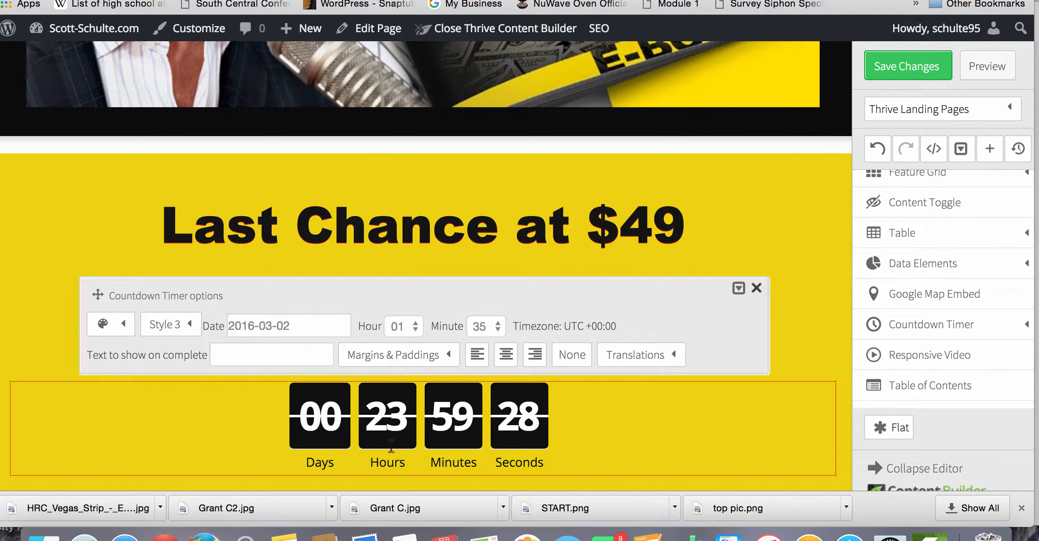
left_click(187, 324)
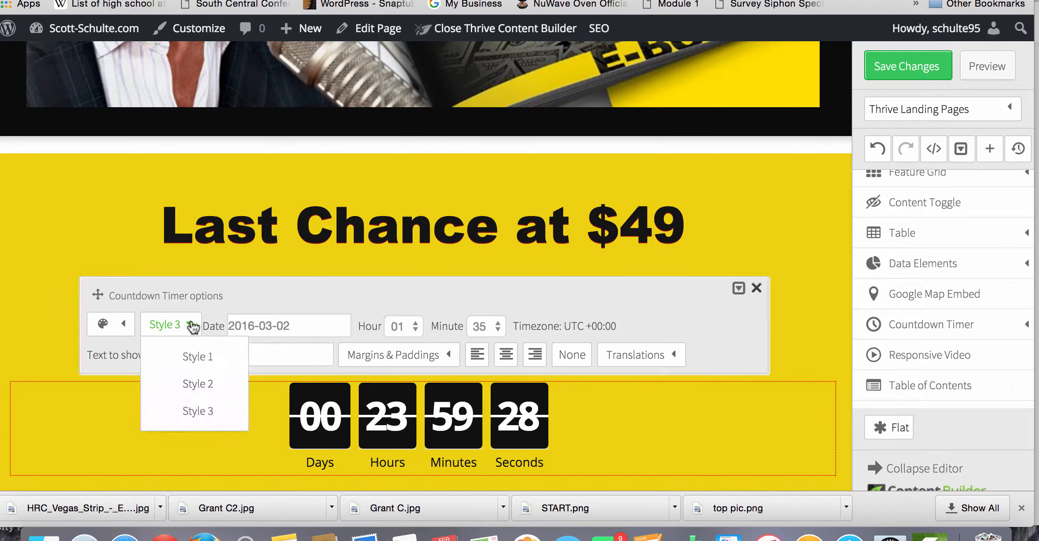
left_click(189, 383)
Set the countdown timer's end date to 2016-03-06 and save the page changes.
scroll(585, 429, "down", 1)
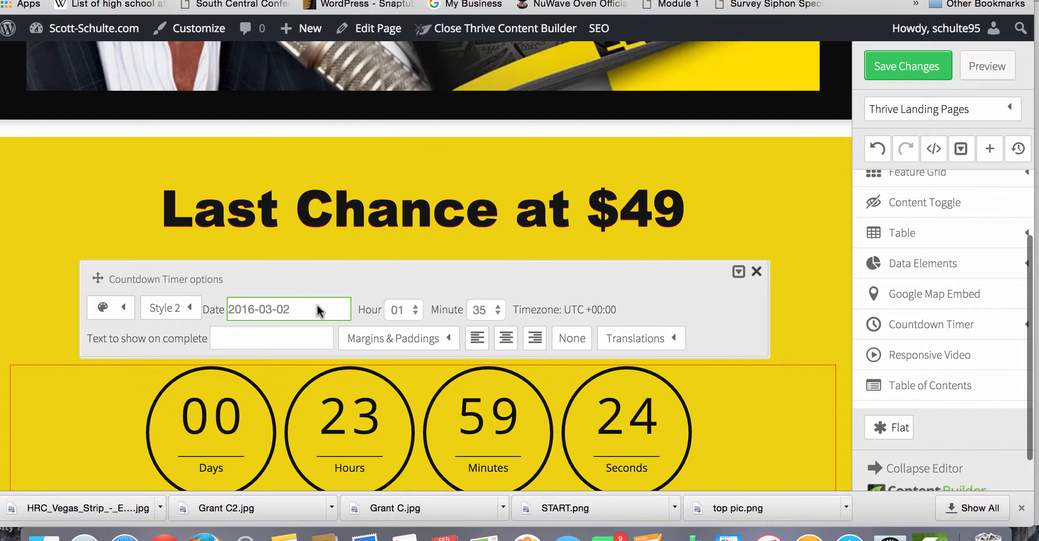
left_click(305, 310)
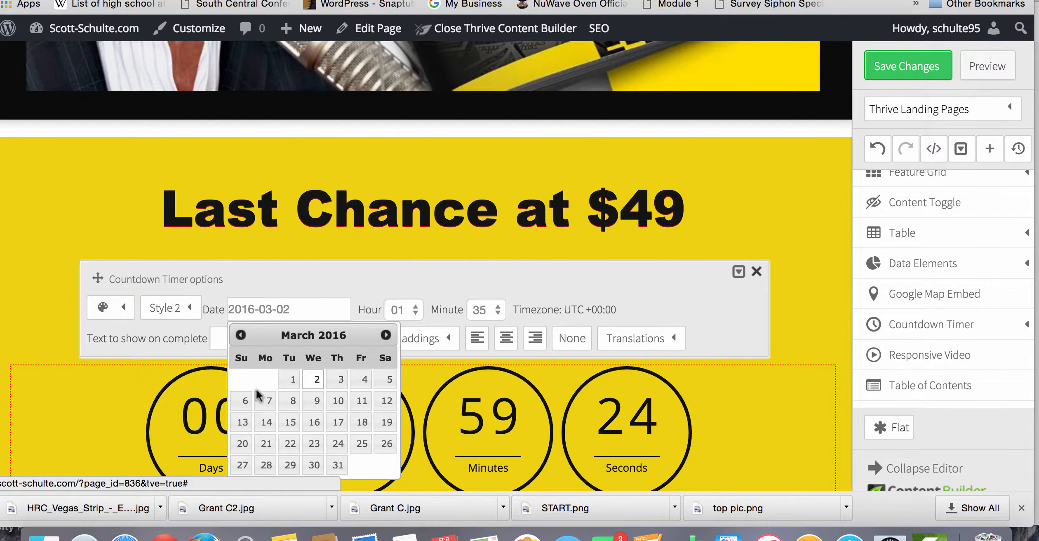
left_click(245, 401)
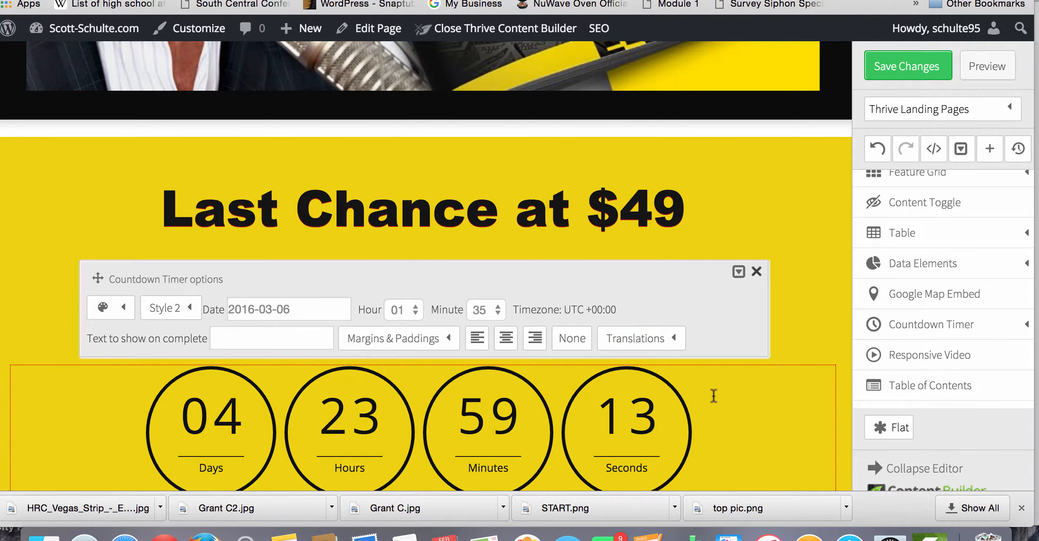
scroll(713, 396, "down", 1)
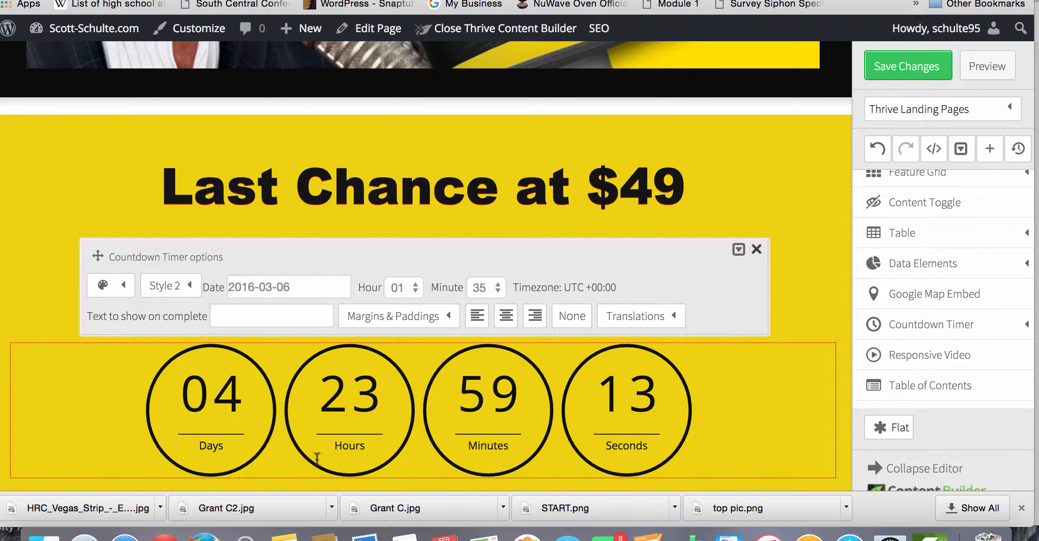
left_click(739, 249)
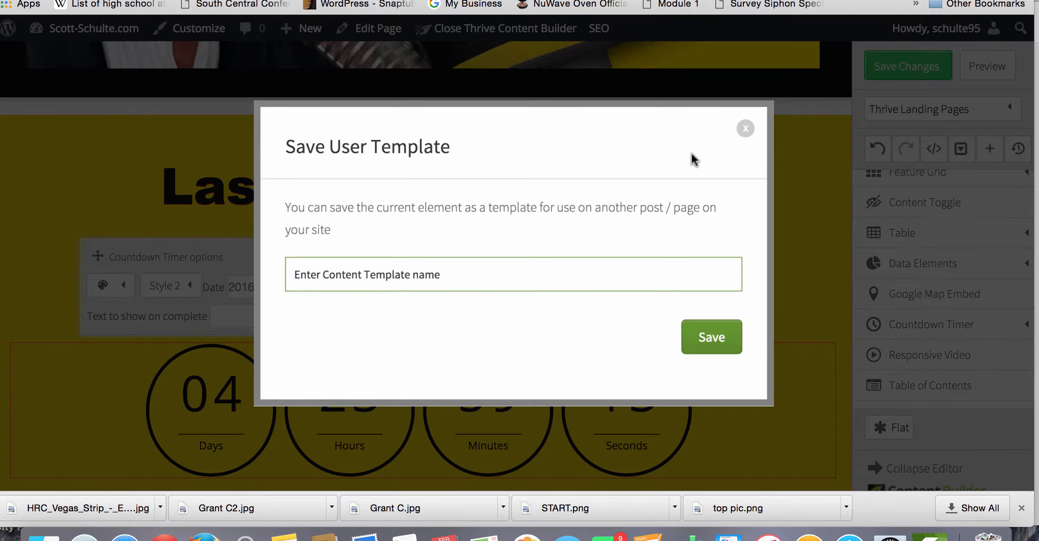
left_click(745, 131)
left_click(893, 66)
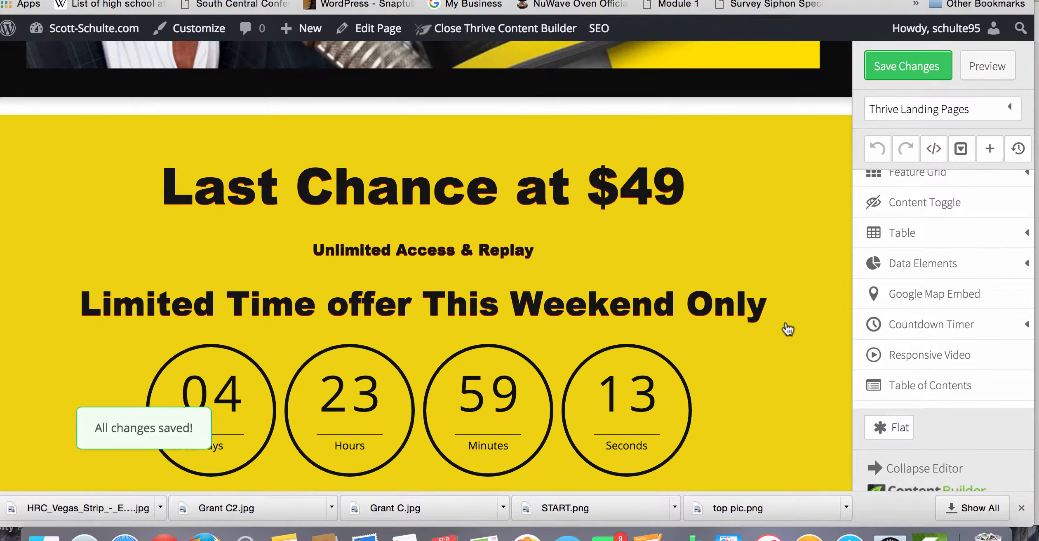
Check the finished offer section on the reference page and insert a Button element below the countdown timer in the yellow box.
scroll(788, 329, "down", 2)
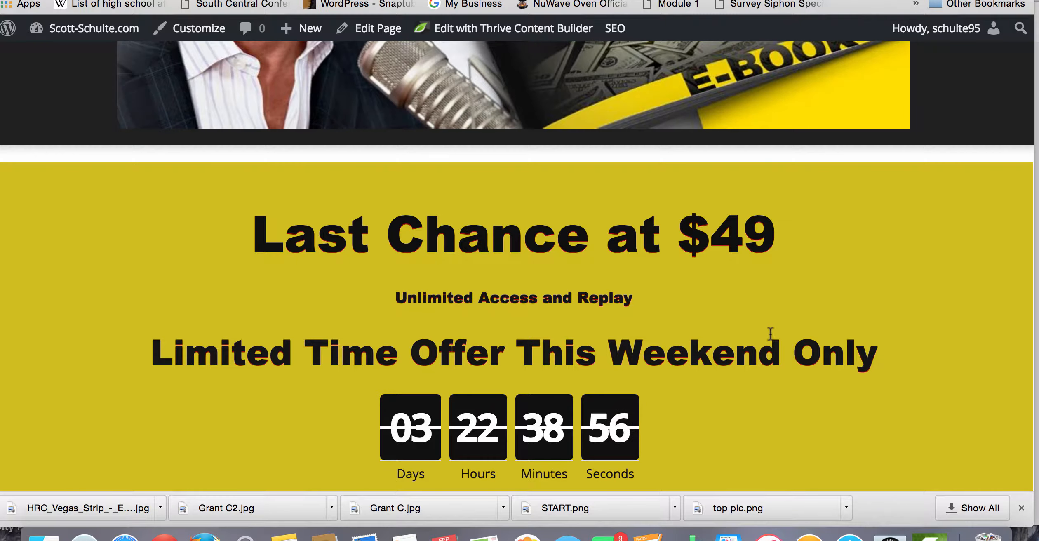
scroll(774, 332, "down", 5)
scroll(775, 332, "up", 10)
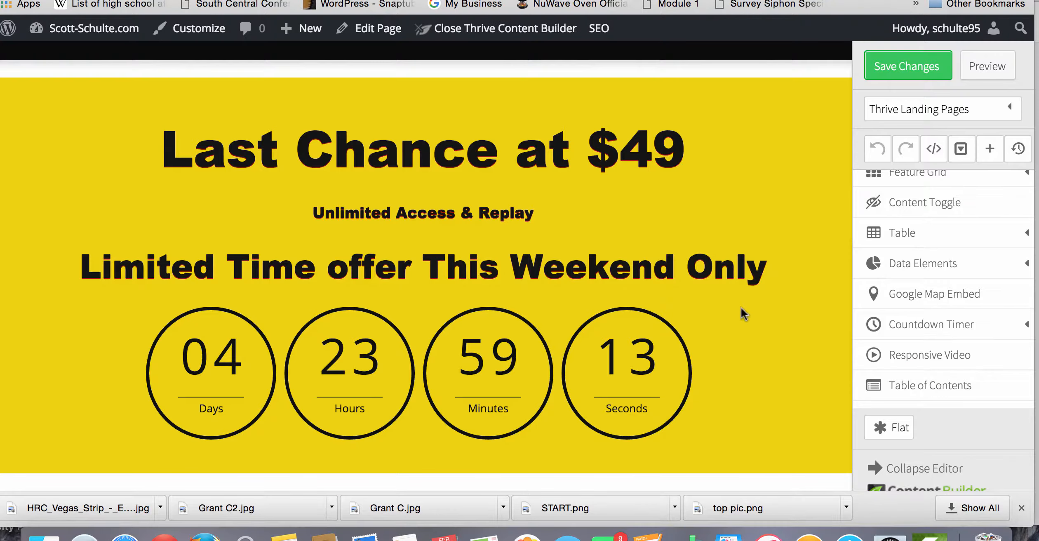
scroll(978, 347, "down", 2)
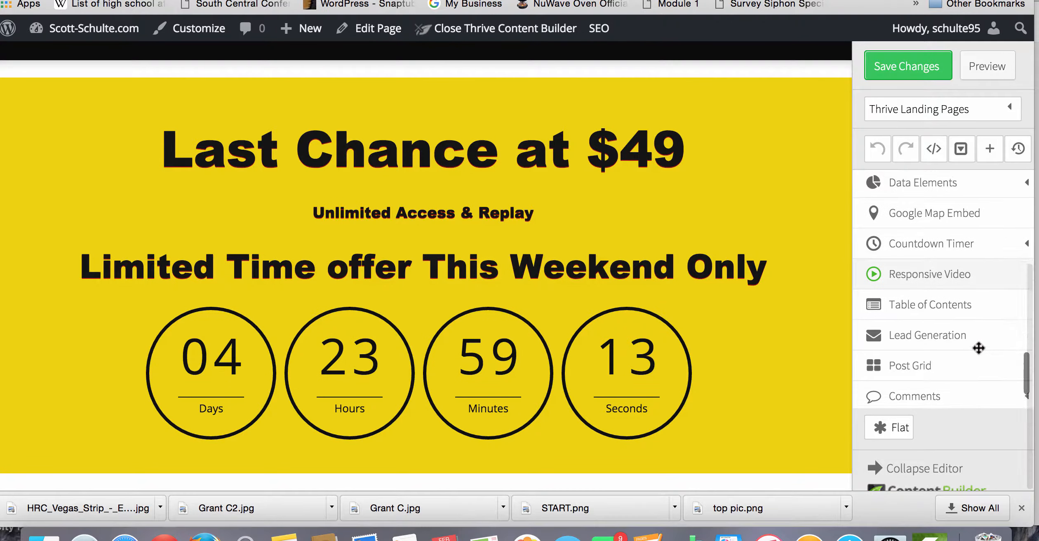
scroll(978, 347, "down", 2)
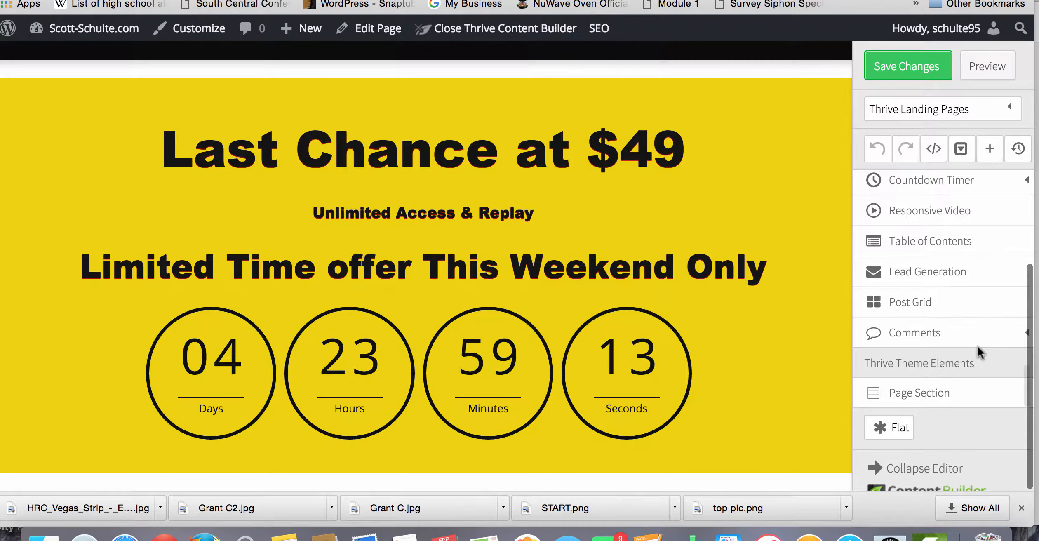
scroll(978, 347, "up", 10)
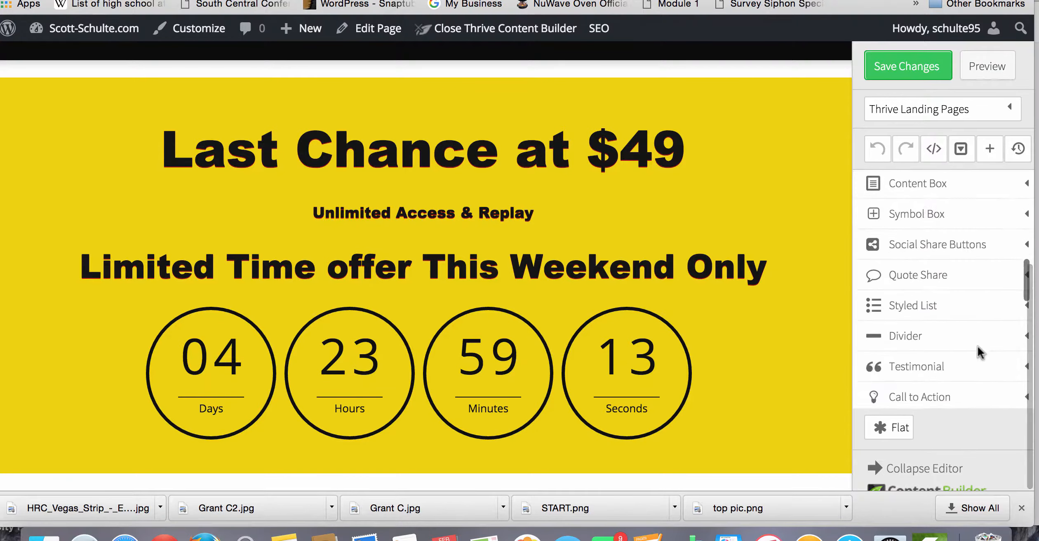
scroll(977, 346, "up", 8)
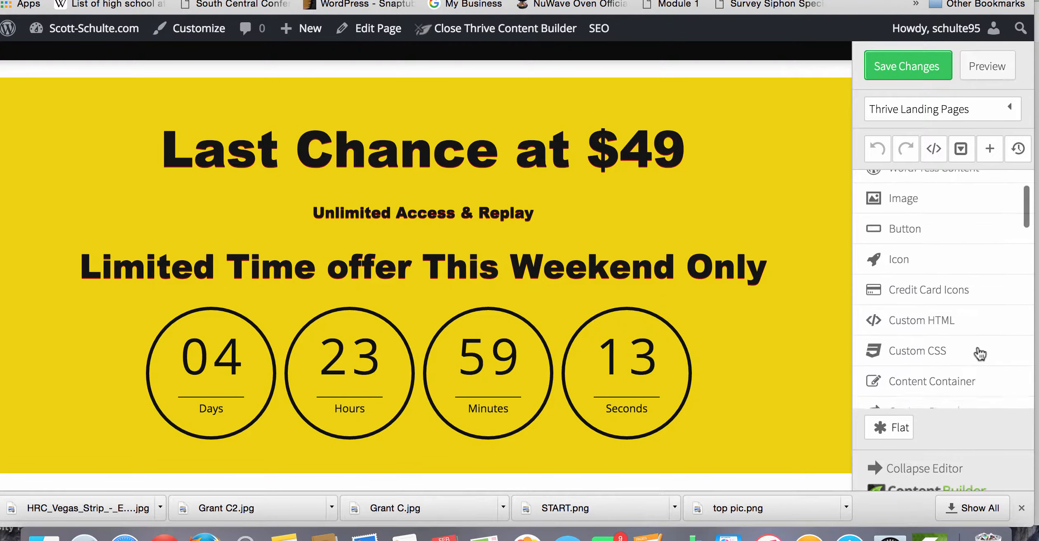
scroll(977, 350, "up", 5)
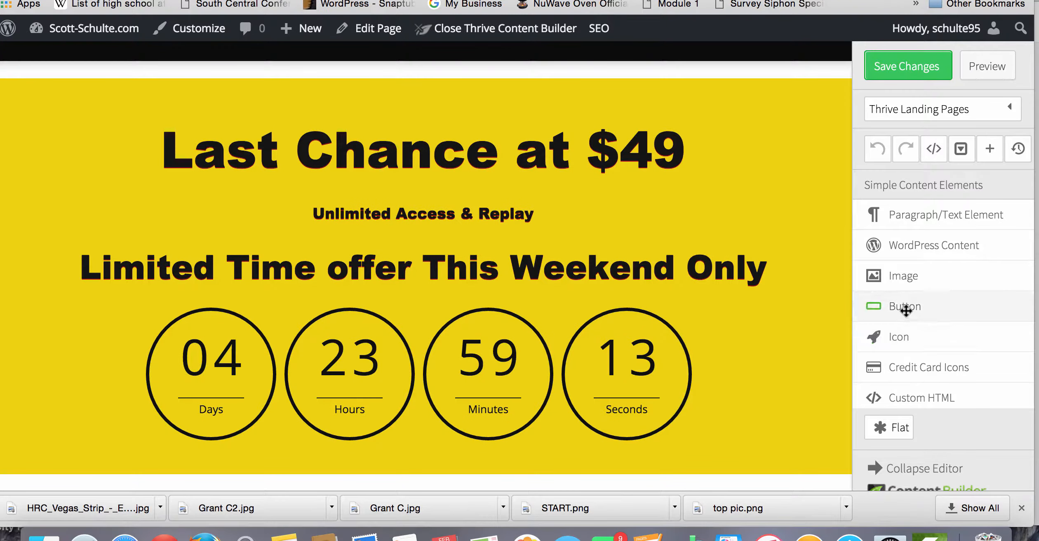
left_click_drag(898, 306, 499, 453)
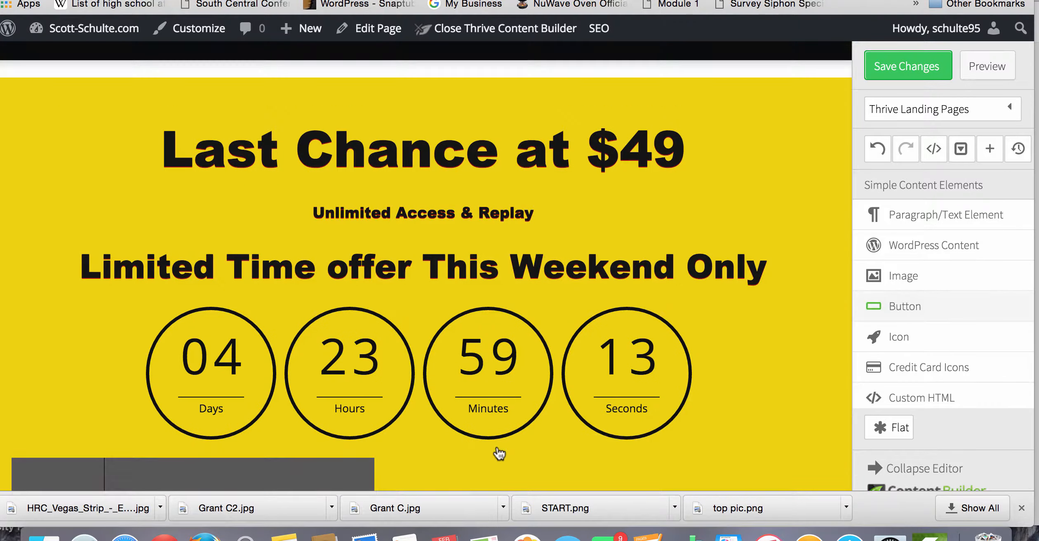
scroll(451, 438, "down", 3)
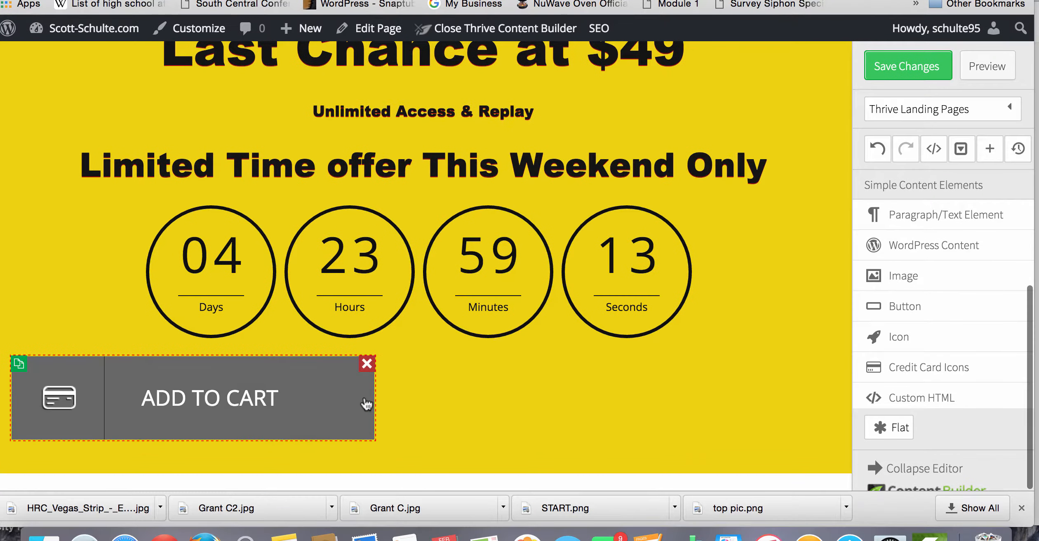
Try Style 1 and Style 2 on the ADD TO CART button below the countdown timer.
left_click(337, 407)
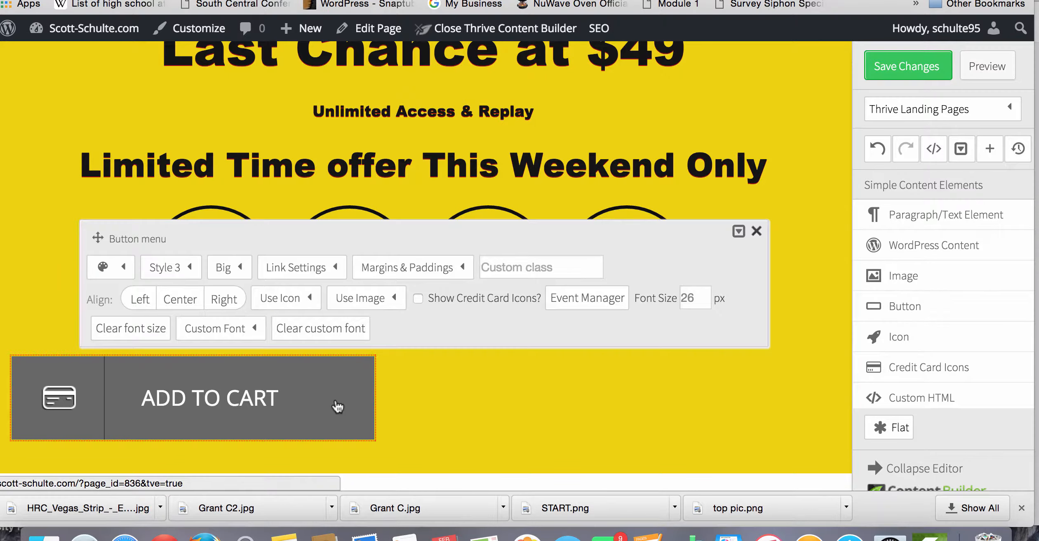
left_click(191, 269)
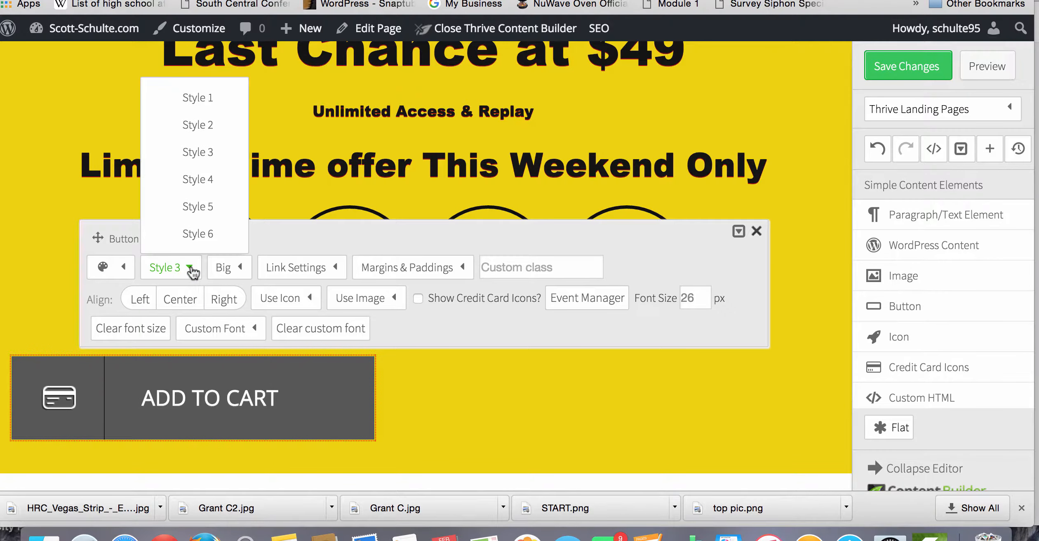
left_click(199, 99)
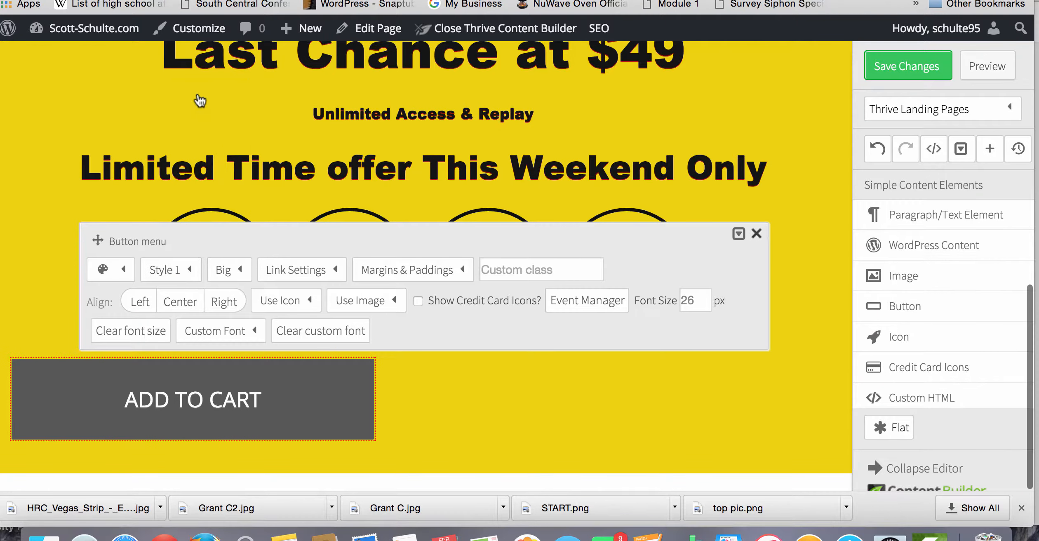
left_click(171, 269)
left_click(202, 128)
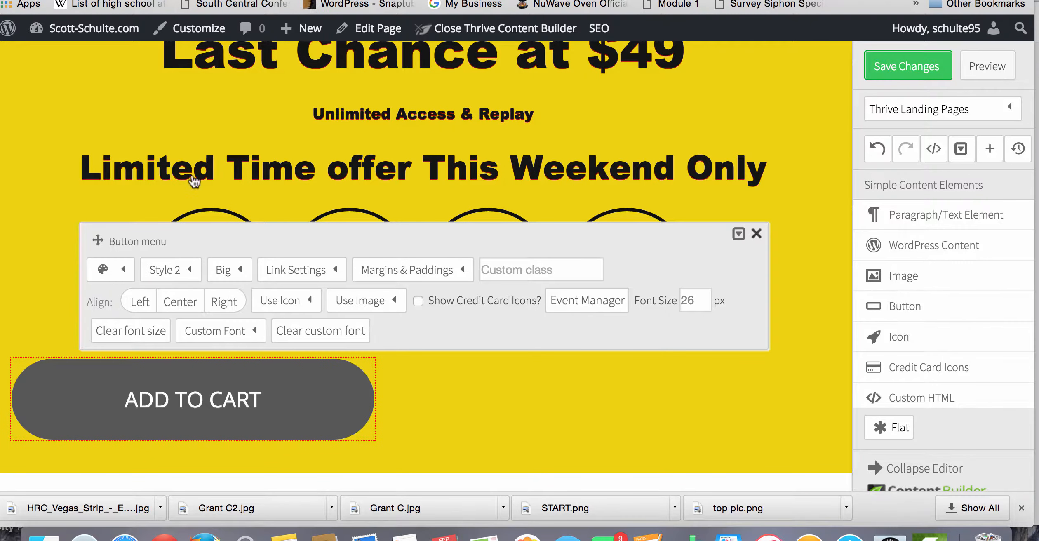
left_click(175, 272)
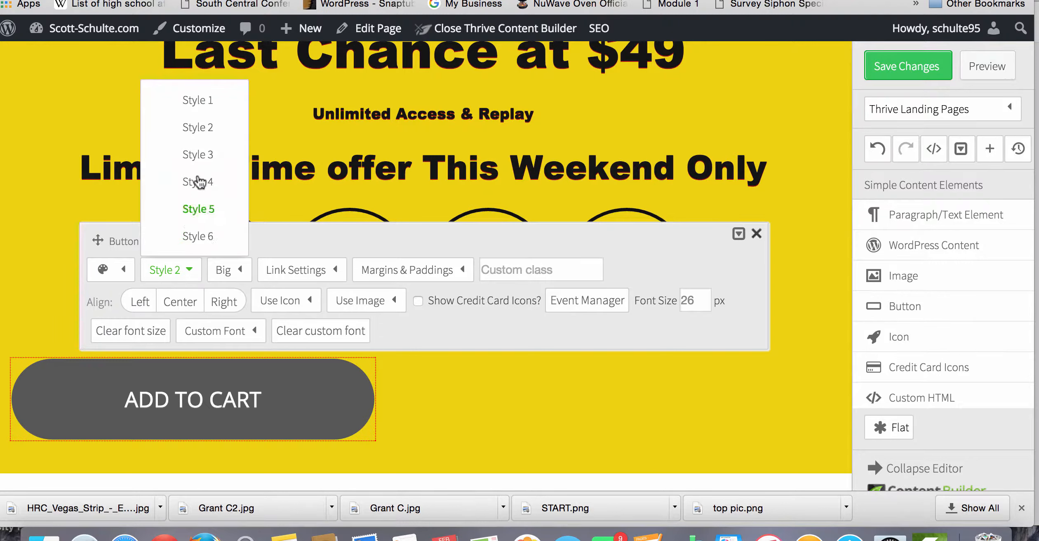
Try Styles 3, 4 and 5 on the ADD TO CART button and settle on Style 6.
left_click(193, 155)
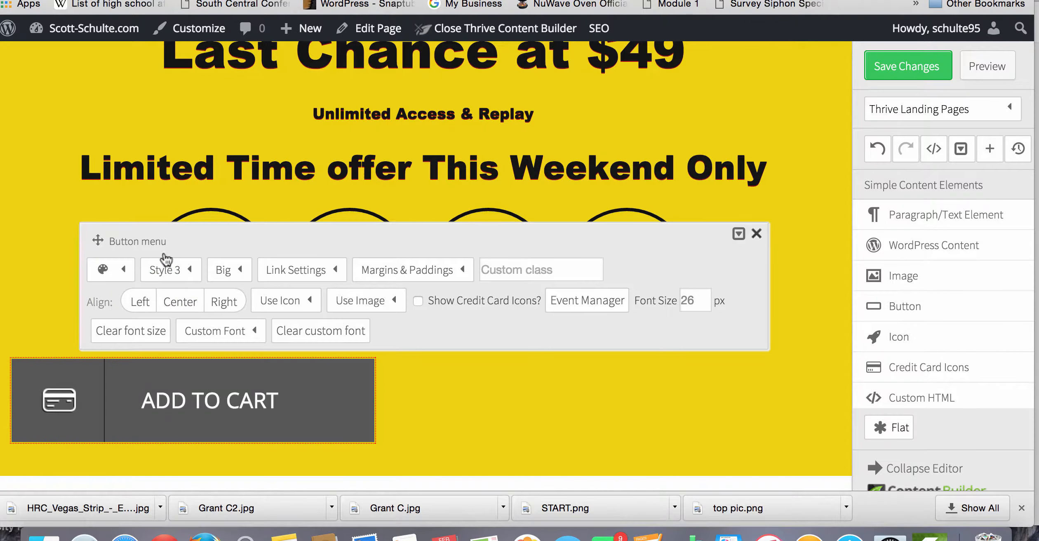
left_click(159, 274)
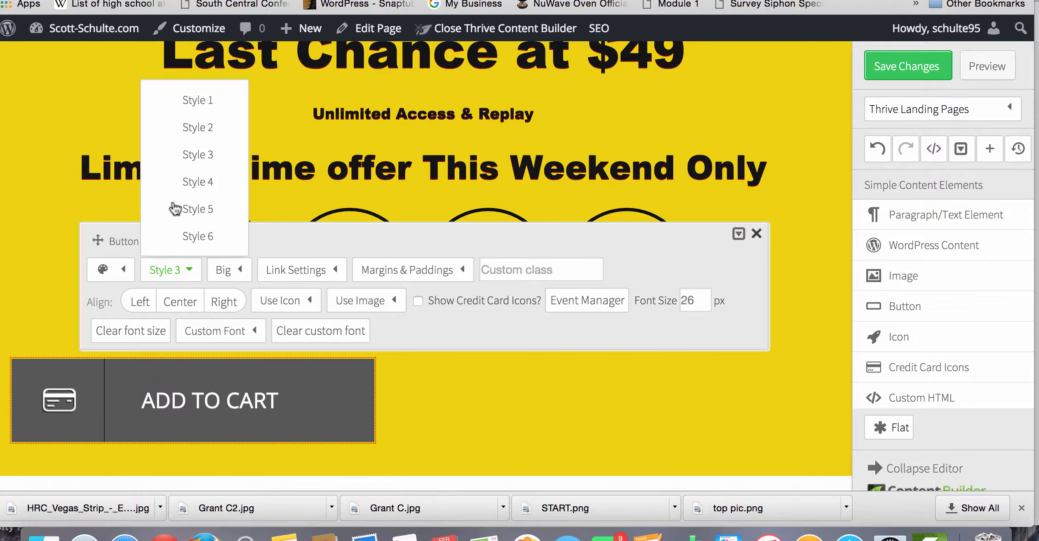
left_click(191, 183)
left_click(160, 271)
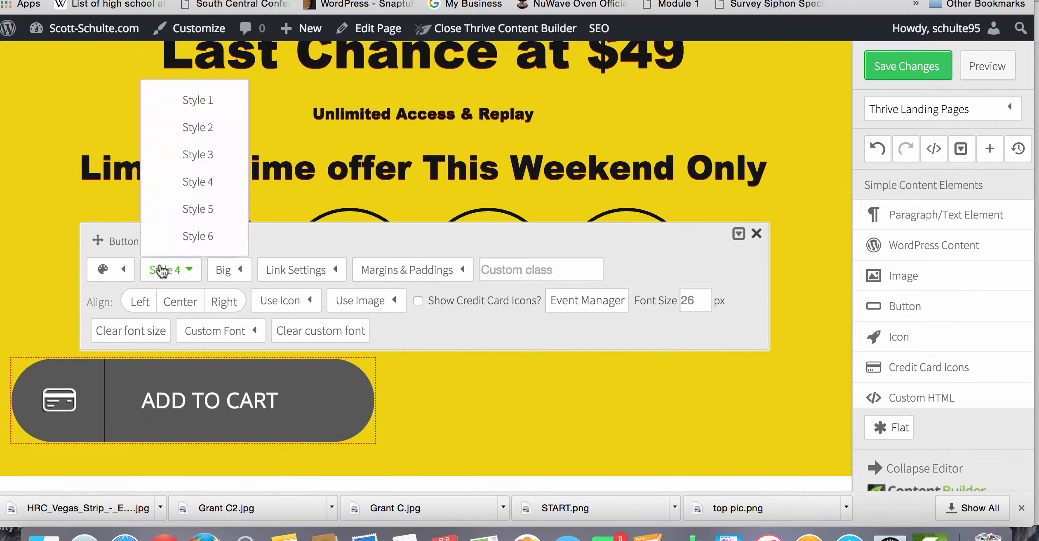
left_click(189, 209)
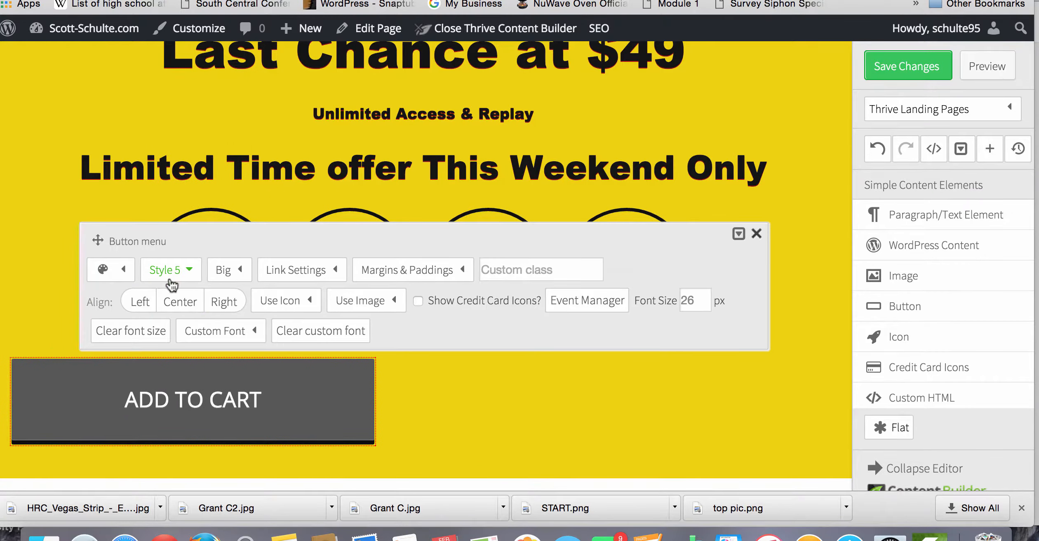
left_click(170, 277)
left_click(192, 236)
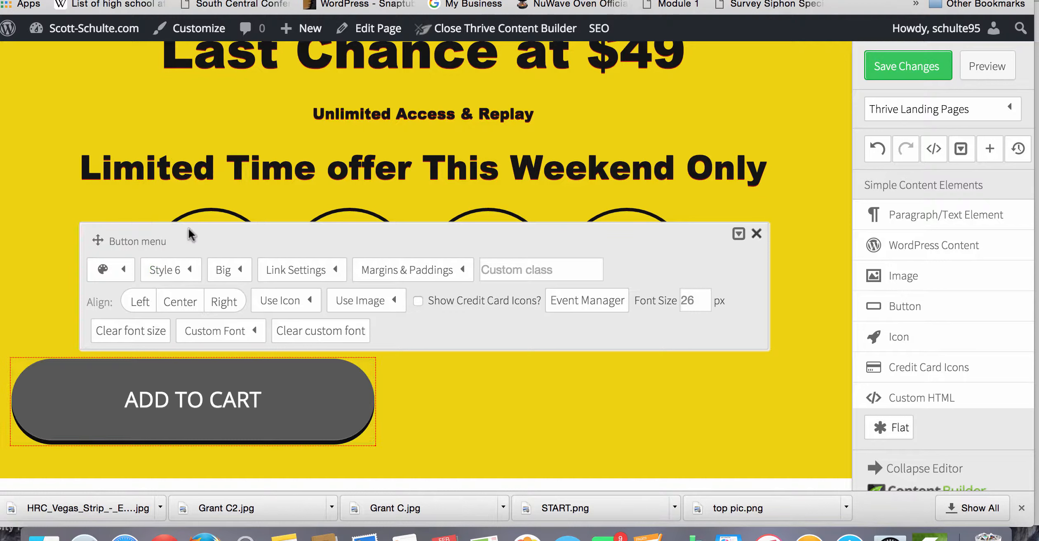
Try the orange default colour on the ADD TO CART button and return it to black.
left_click(115, 272)
left_click(184, 112)
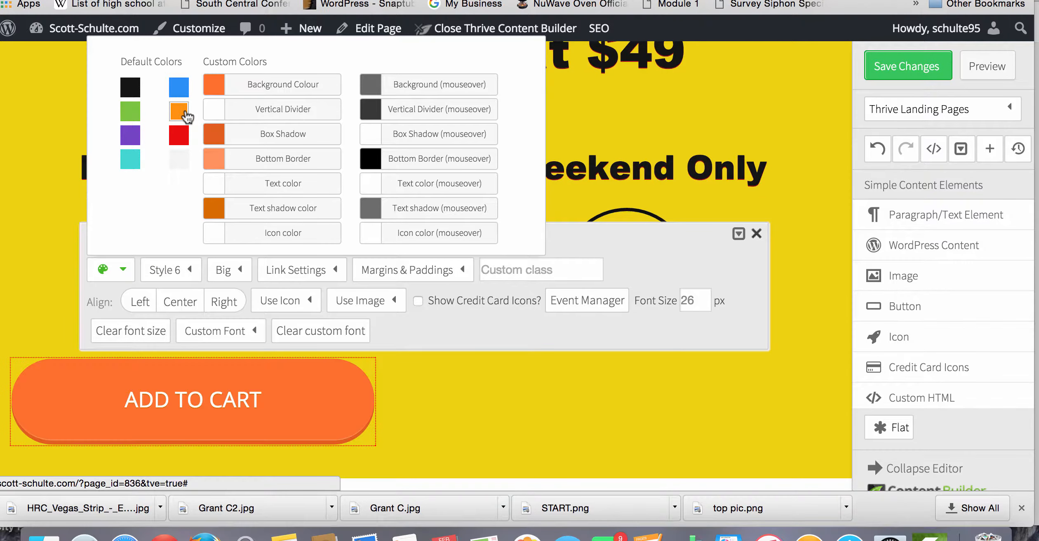
left_click(129, 91)
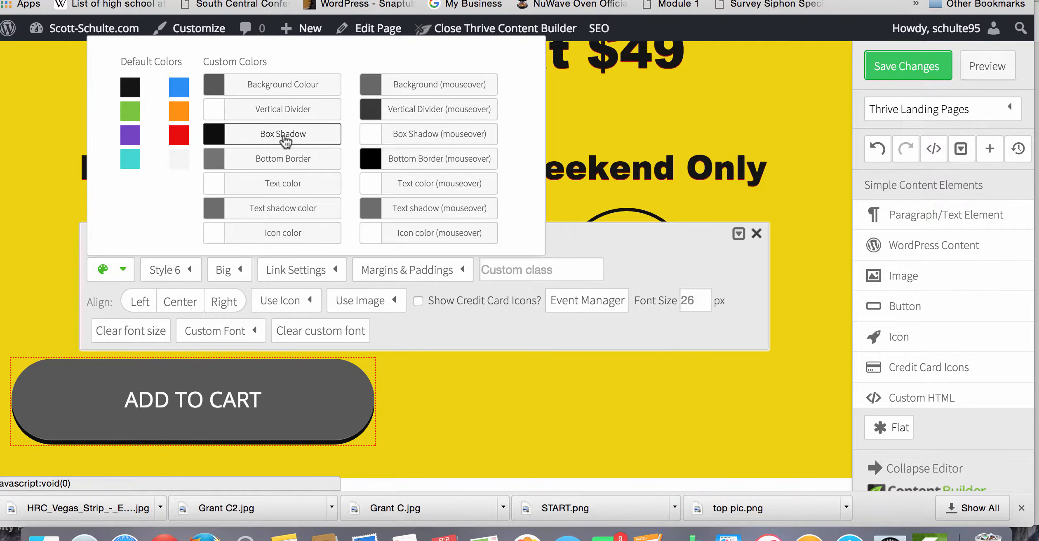
Inspect the yellow content box's background colour setting, select its RGBA code, and close the box options.
left_click(785, 92)
scroll(788, 94, "up", 3)
scroll(788, 94, "up", 3)
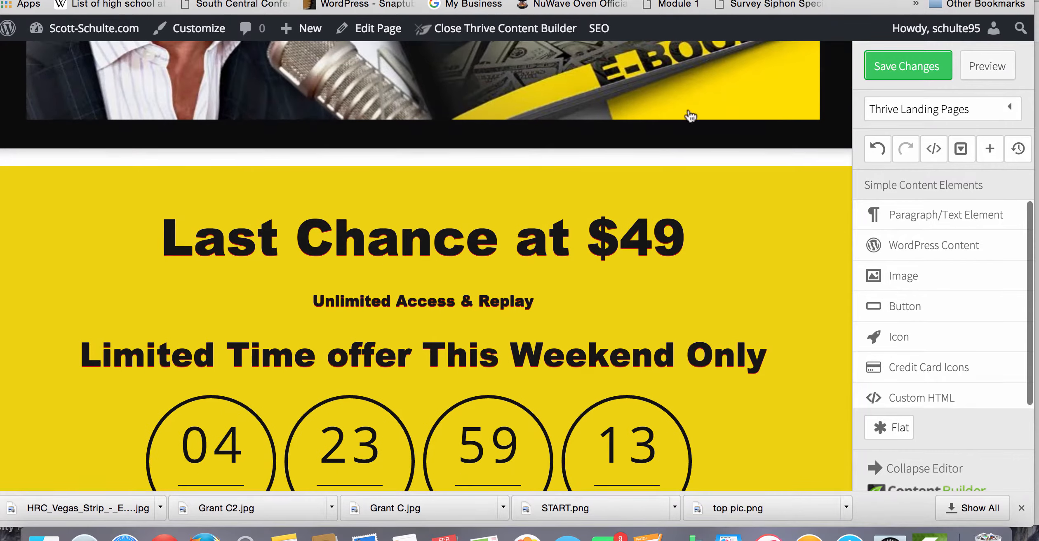
left_click(54, 200)
scroll(54, 201, "up", 1)
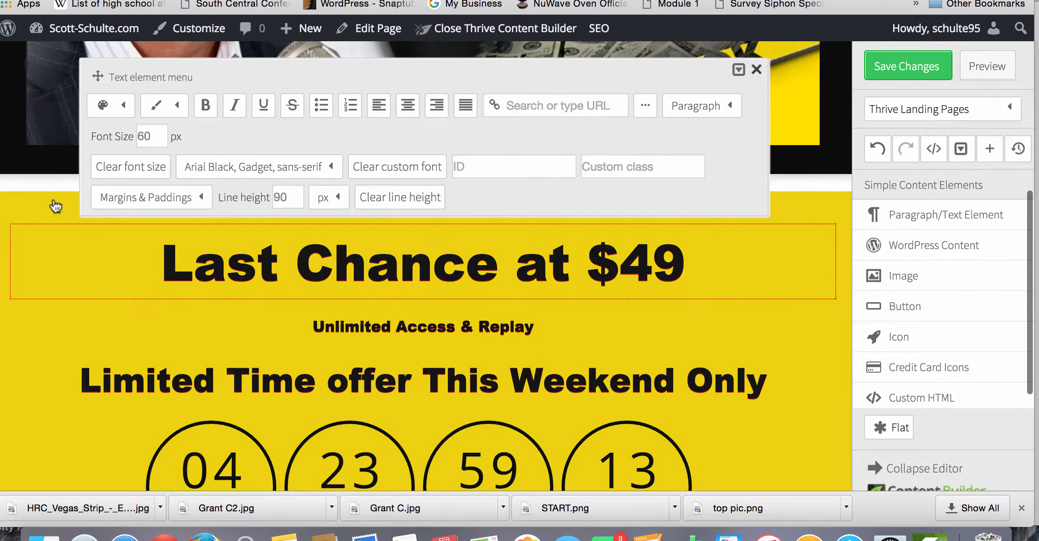
left_click(25, 348)
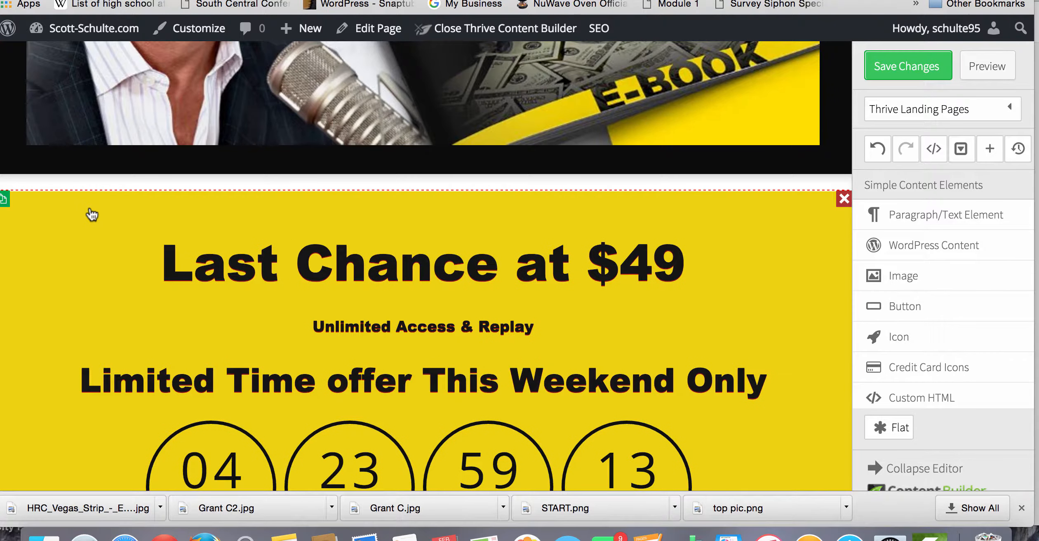
left_click(129, 211)
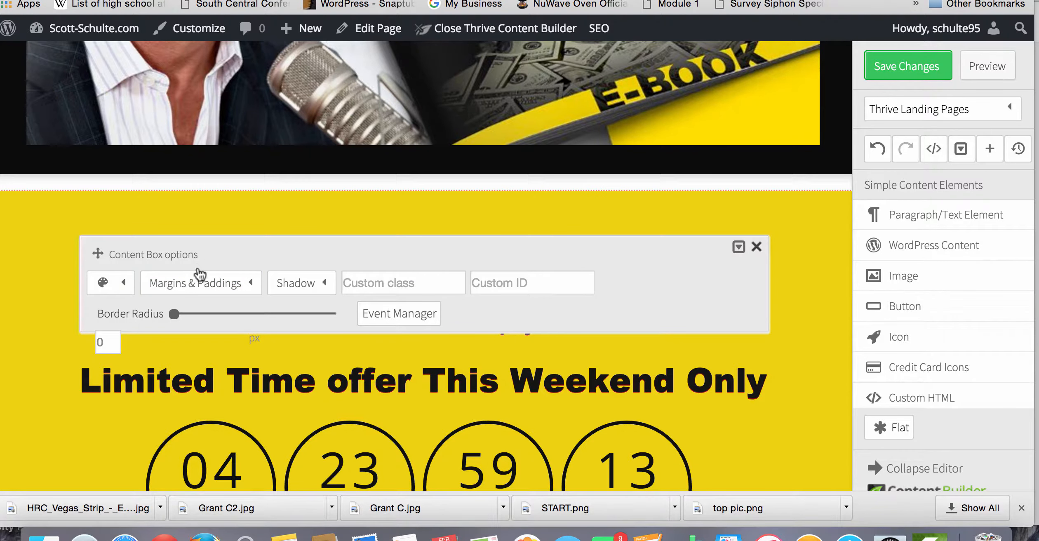
left_click(109, 291)
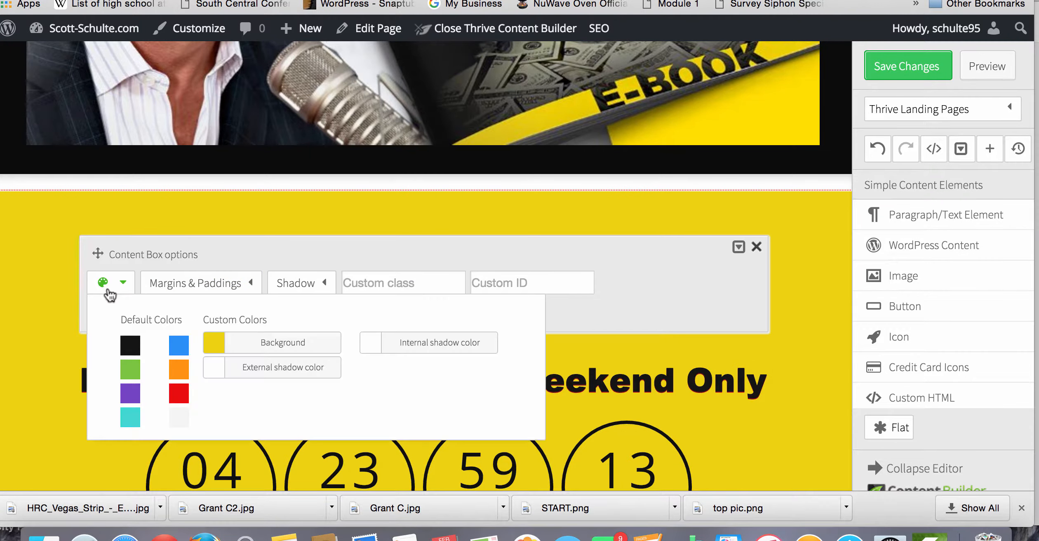
left_click(252, 347)
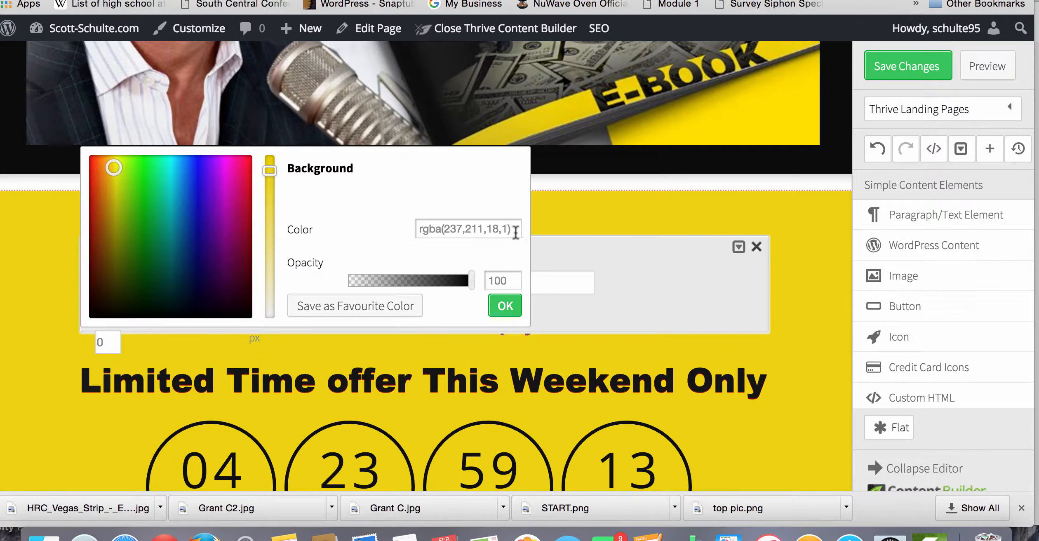
left_click_drag(510, 230, 412, 229)
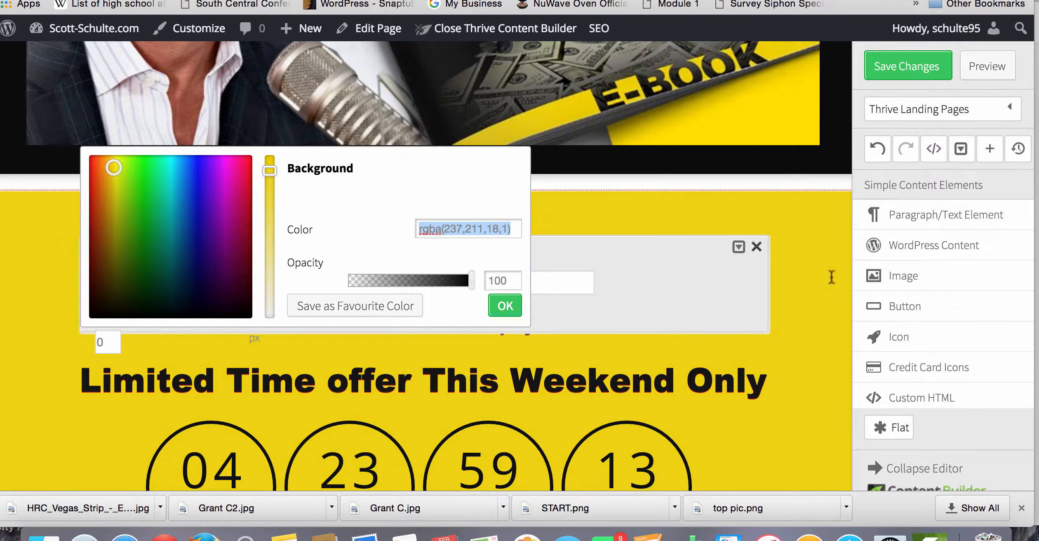
scroll(793, 392, "down", 5)
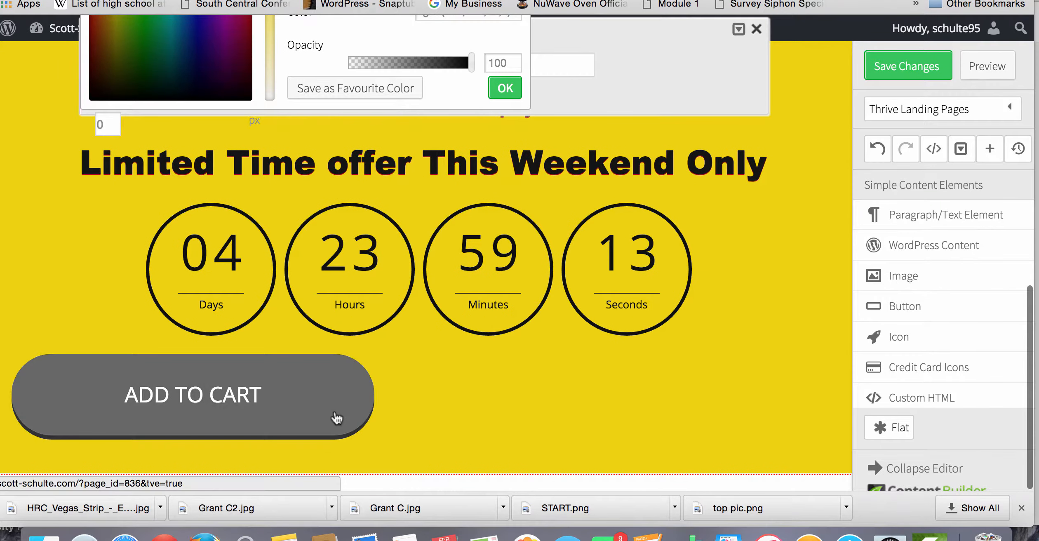
left_click(337, 418)
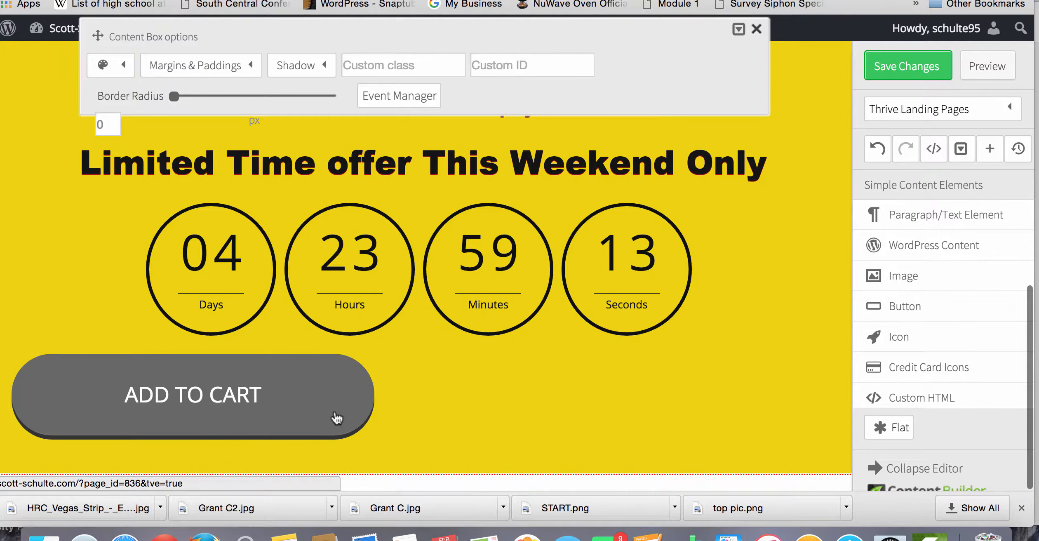
left_click(123, 72)
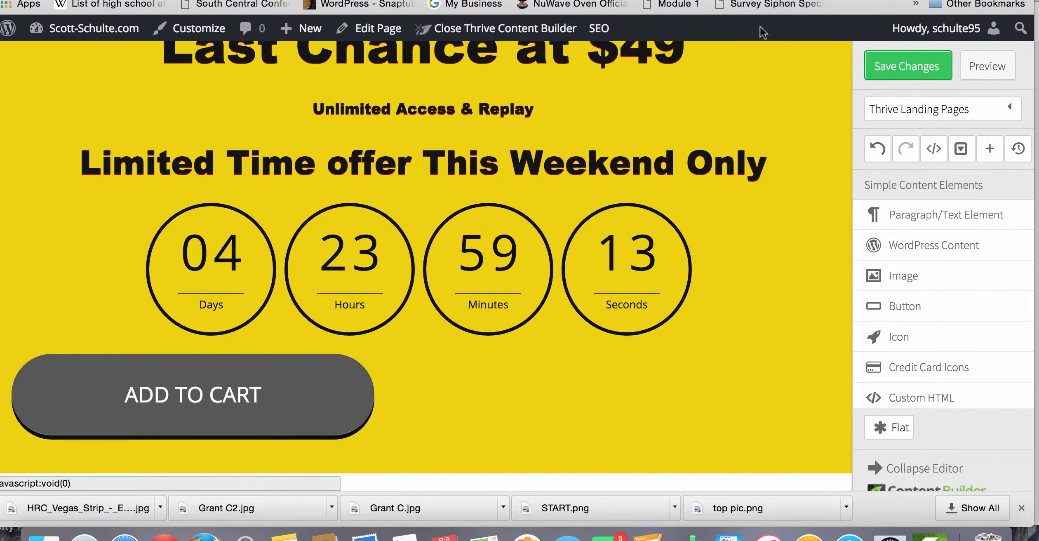
left_click(756, 29)
Check the call-to-action wording on the finished reference page and change the button's text to ACT NOW.
left_click(297, 404)
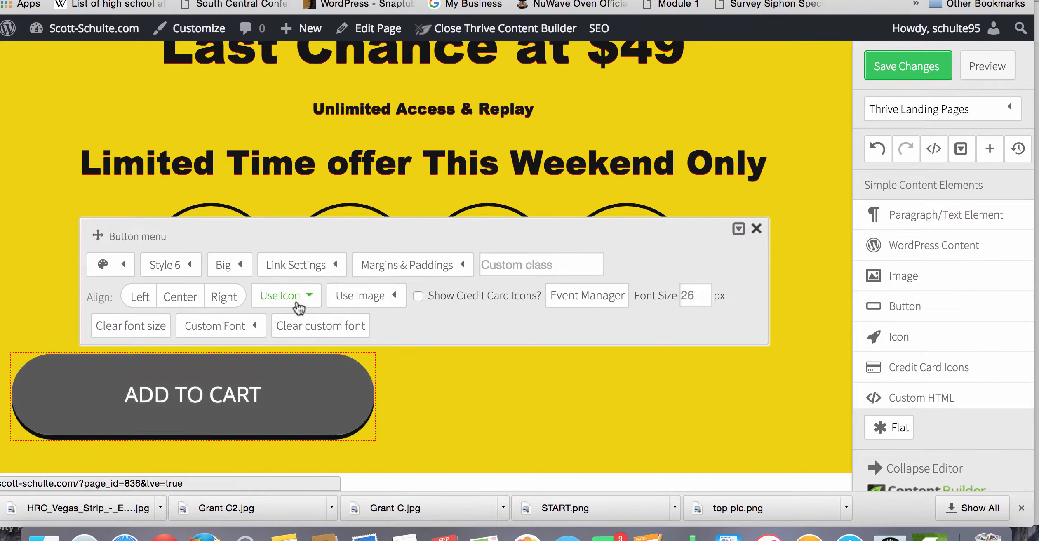
left_click(298, 268)
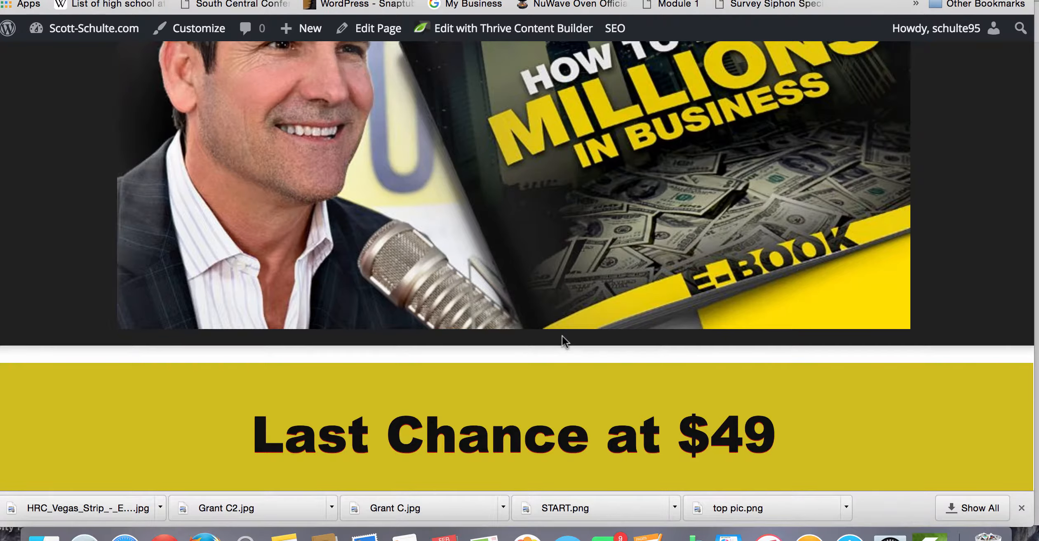
scroll(562, 335, "down", 10)
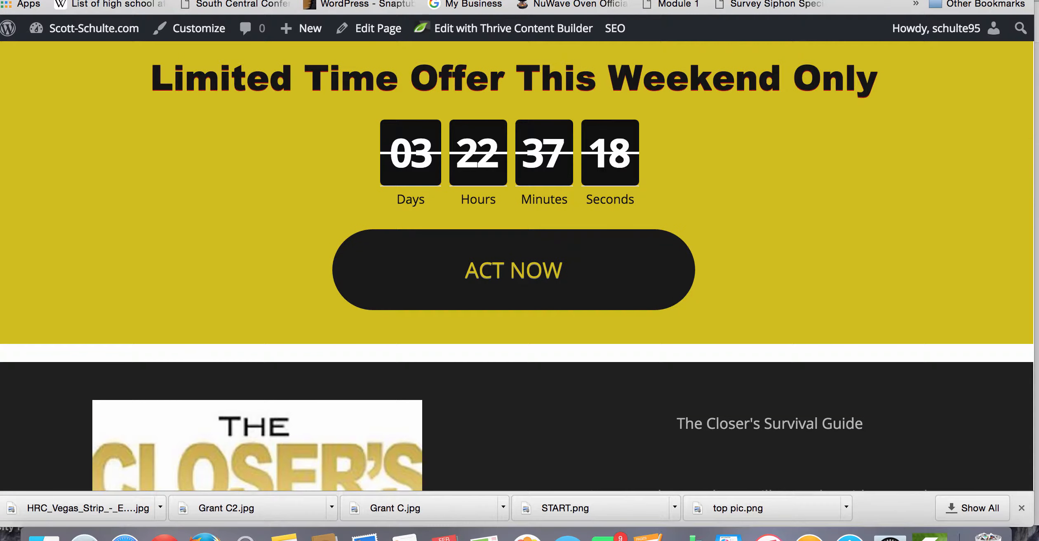
key("ctrl+Tab")
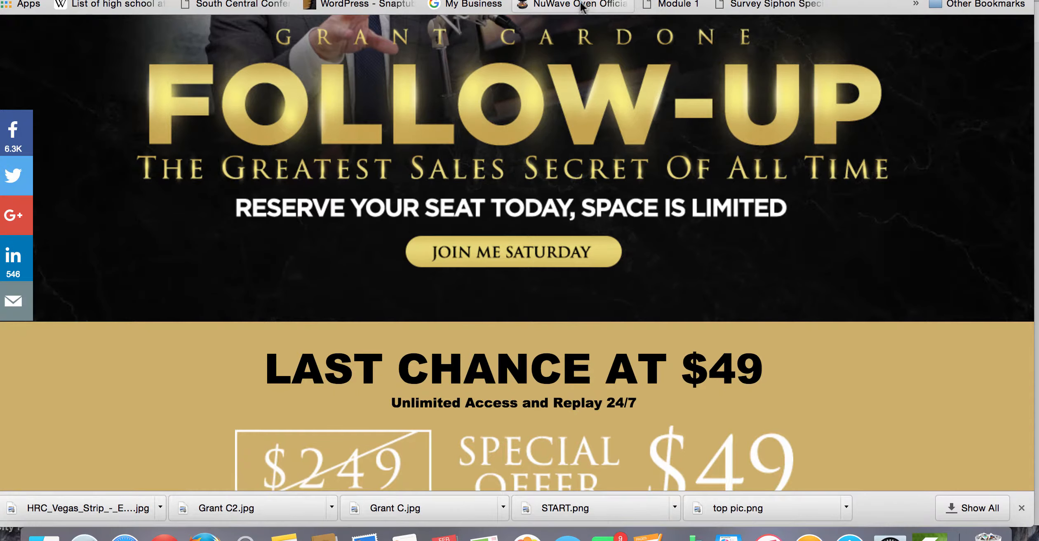
key("ctrl+shift+Tab")
key("ctrl+shift+Tab")
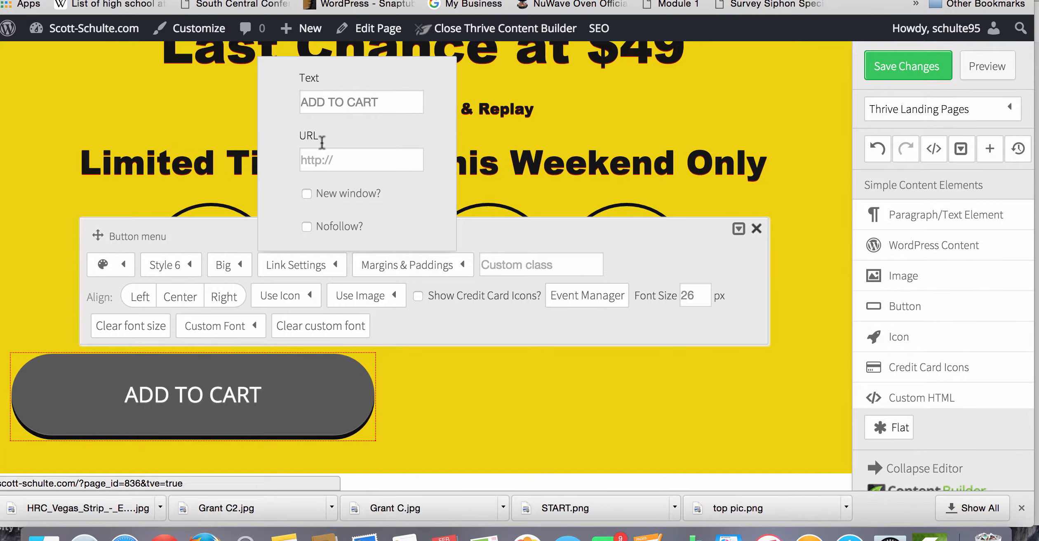
left_click_drag(394, 101, 250, 103)
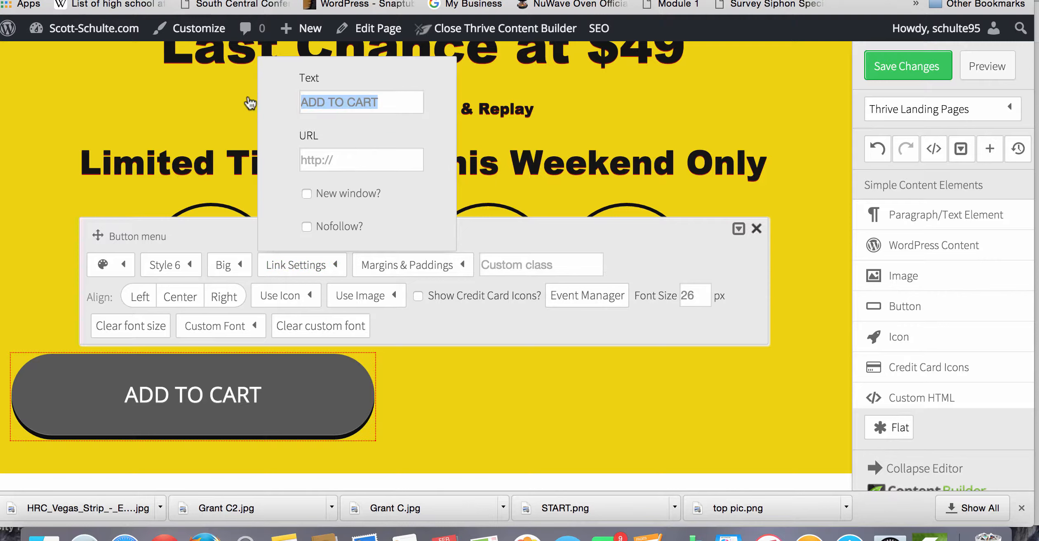
type("ACT NOW")
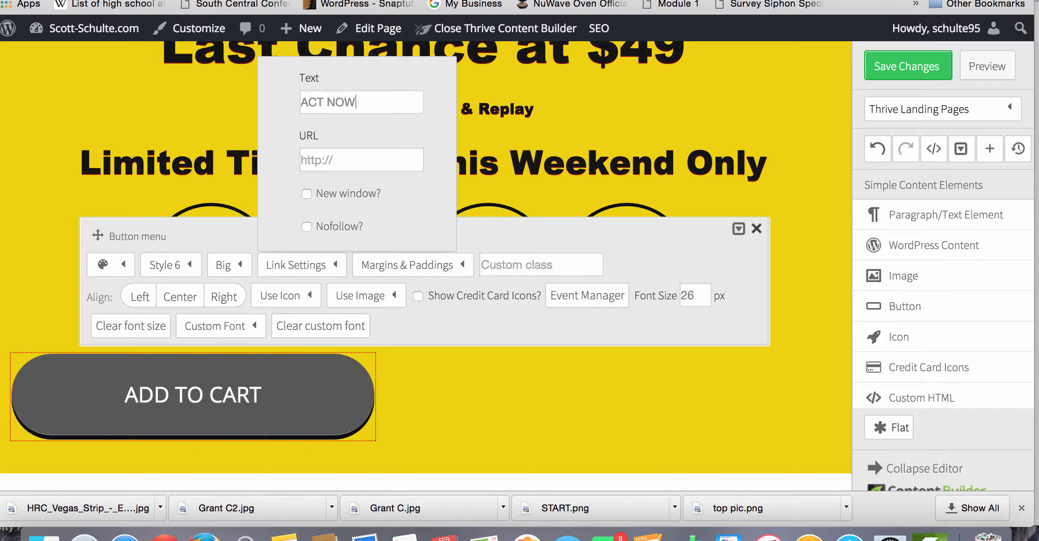
key("Tab")
Try the Small and Normal sizes on the ACT NOW button and return it to Big.
left_click(239, 267)
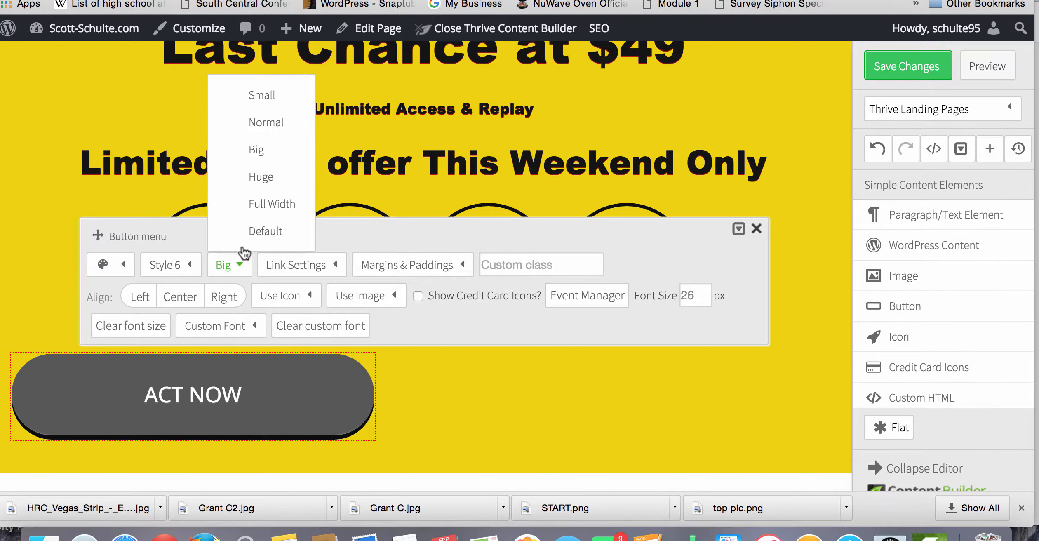
left_click(267, 96)
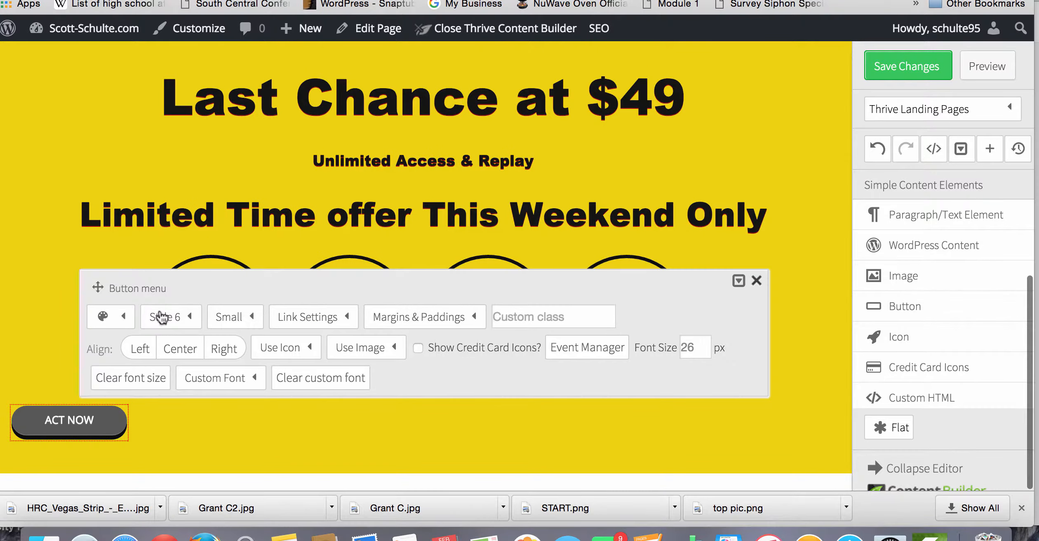
left_click(243, 319)
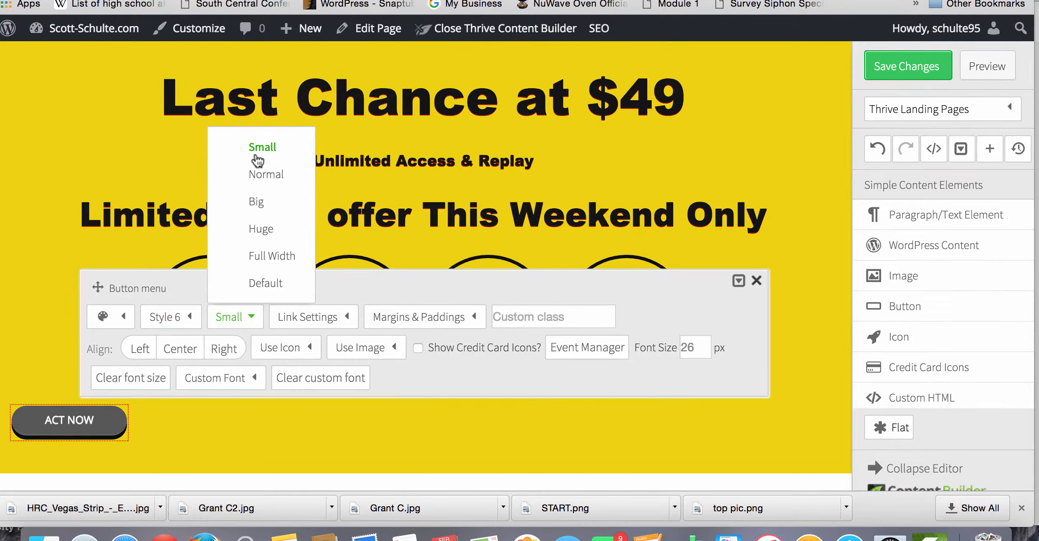
left_click(262, 175)
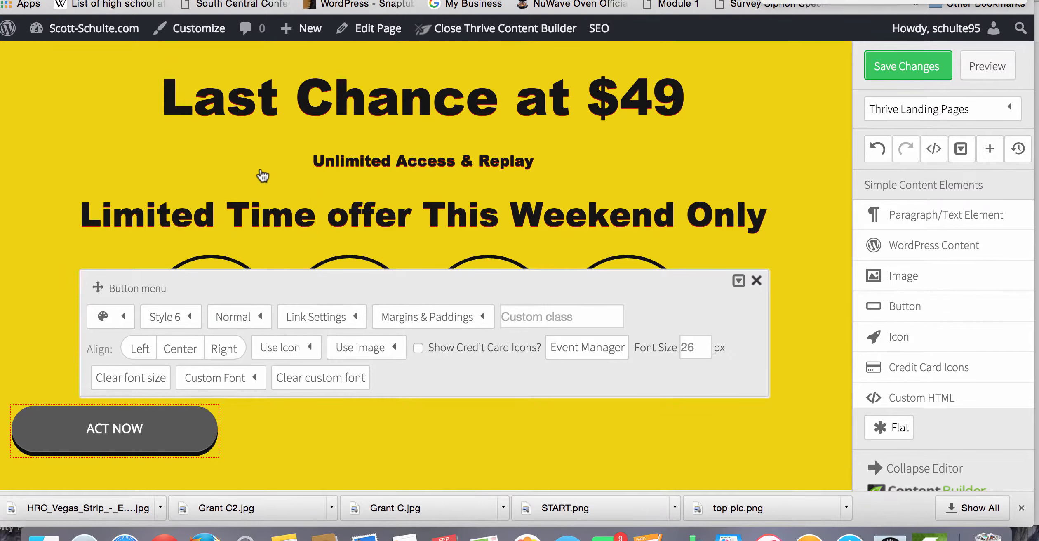
left_click(194, 320)
left_click(249, 324)
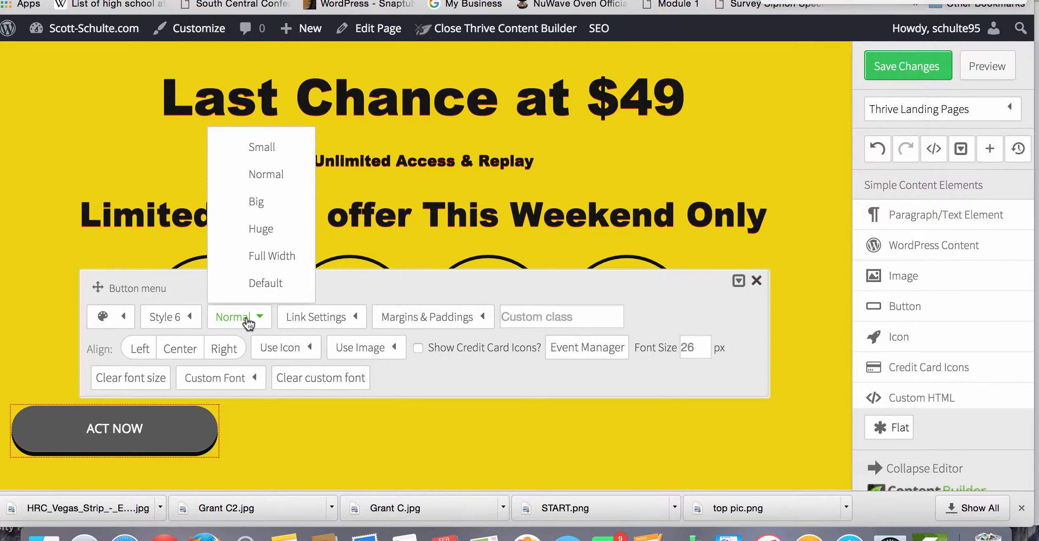
left_click(263, 208)
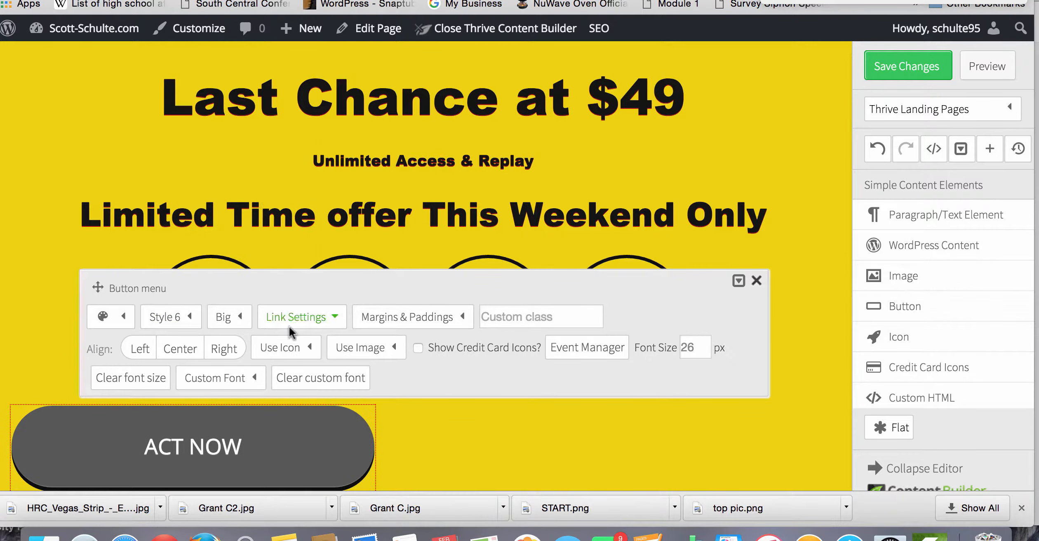
Compare the Huge, Full Width and Normal sizes on the ACT NOW button and set it back to Big.
left_click(241, 322)
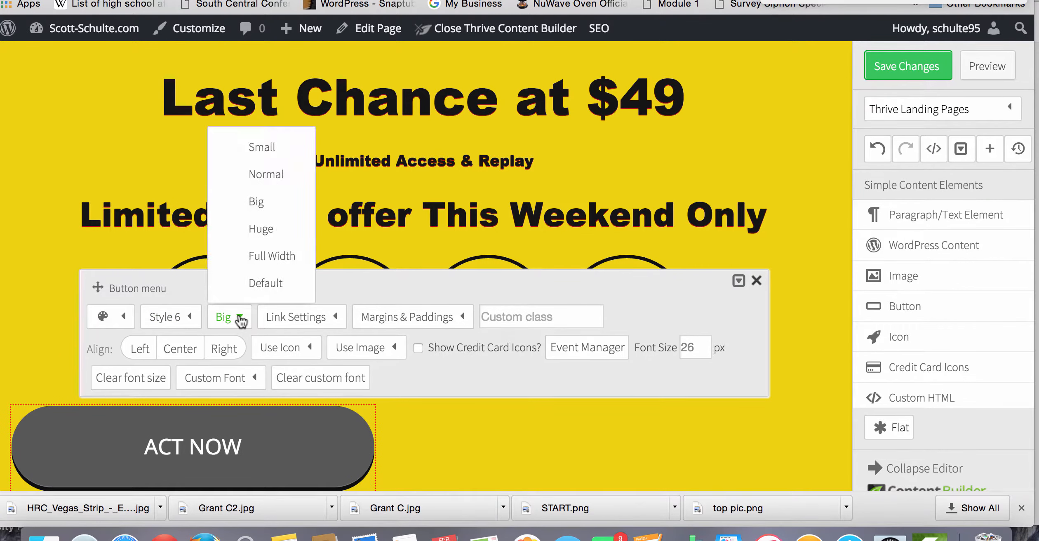
left_click(257, 230)
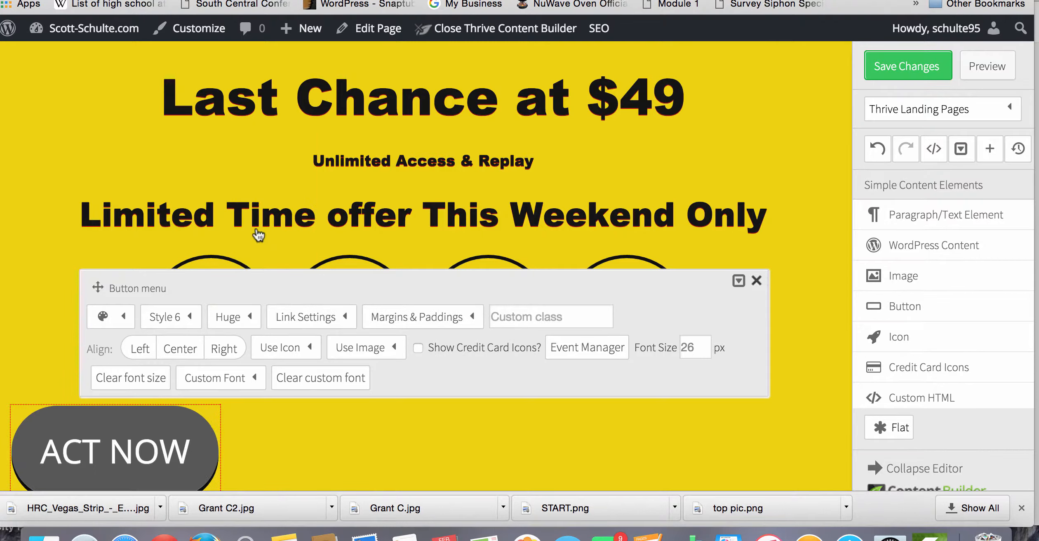
left_click(231, 321)
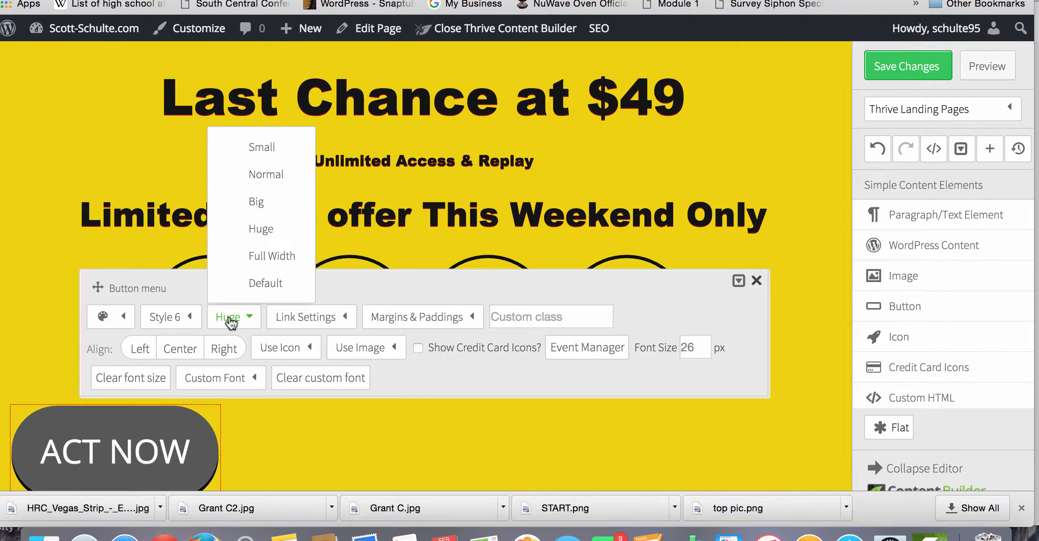
left_click(270, 257)
left_click(275, 291)
left_click(266, 180)
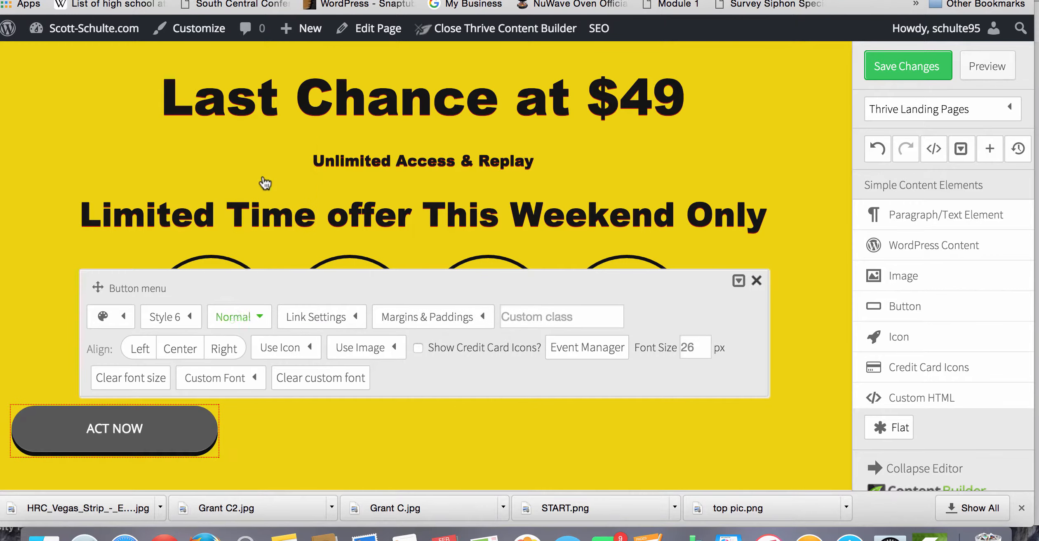
left_click(232, 318)
left_click(259, 202)
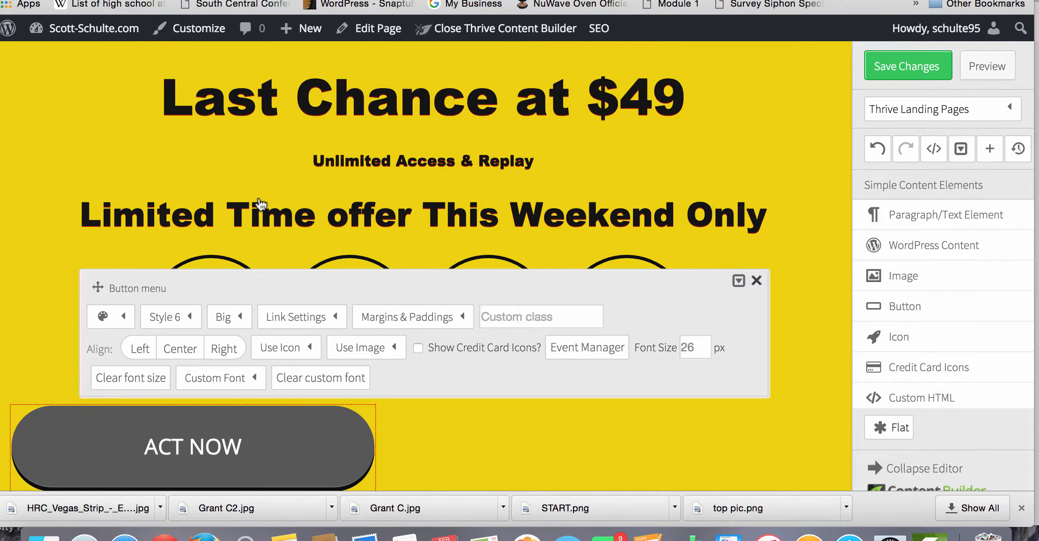
Compare Styles 3, 1 and 4 on the ACT NOW button and set it to Style 2.
left_click(191, 318)
left_click(193, 200)
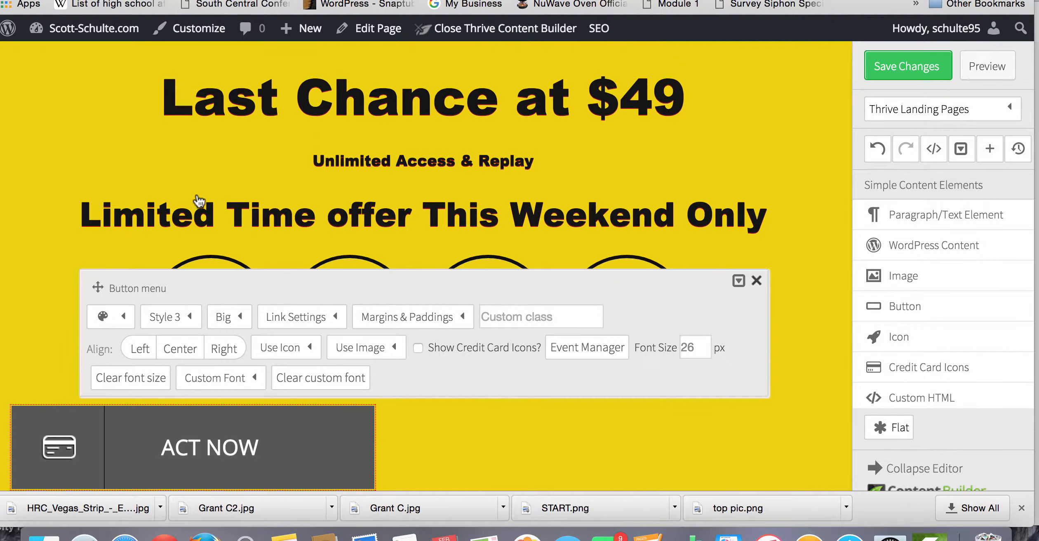
left_click(167, 317)
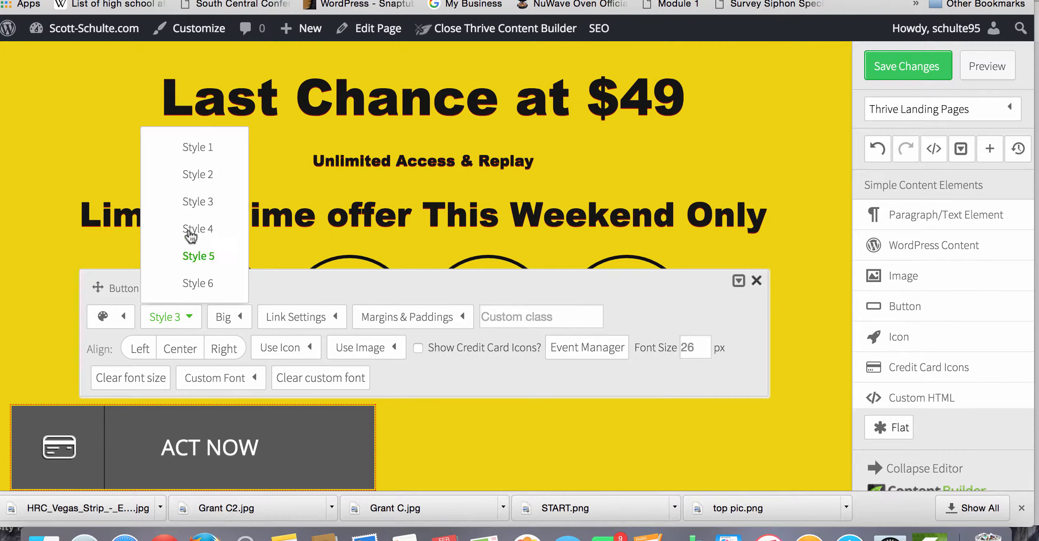
left_click(201, 149)
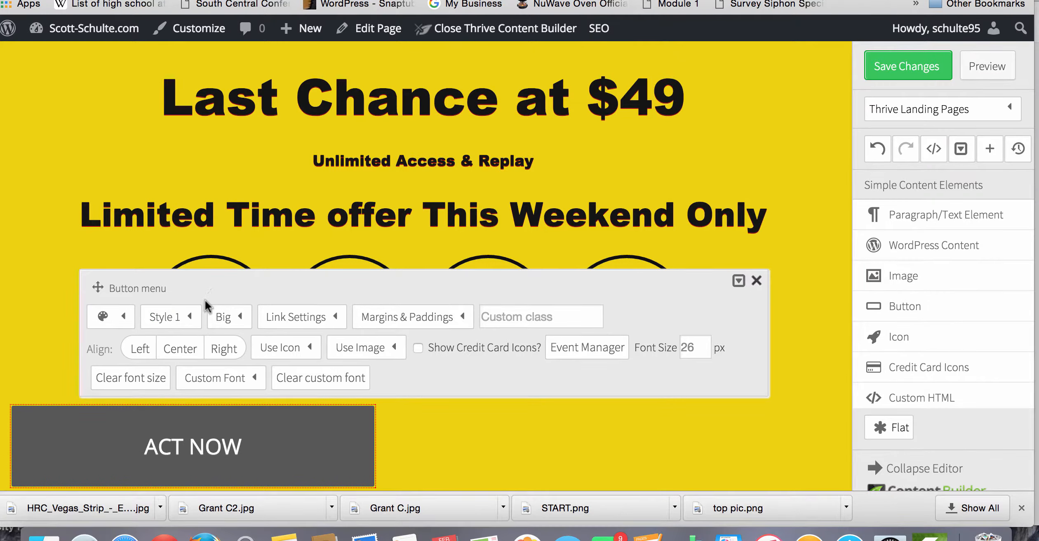
left_click(176, 318)
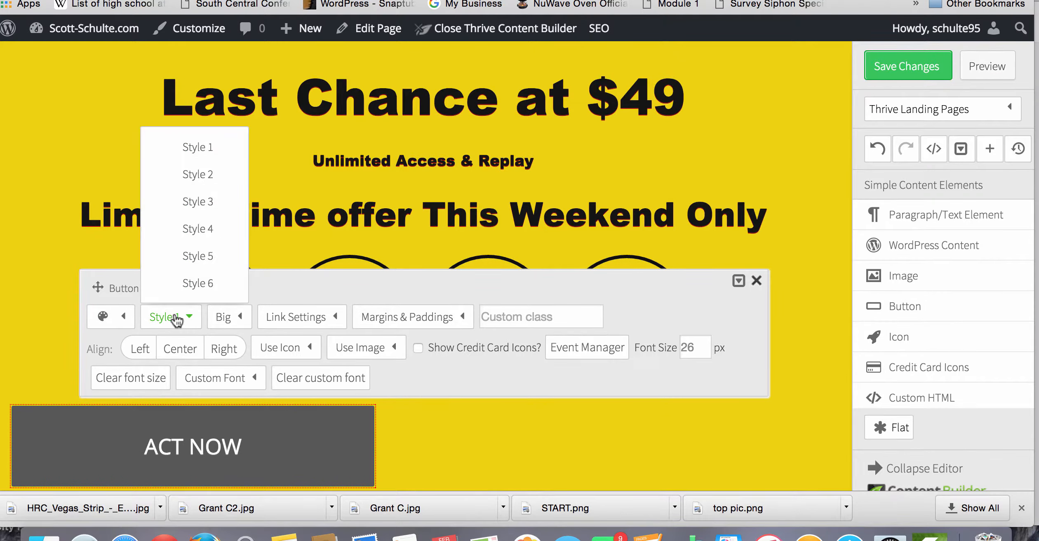
left_click(198, 229)
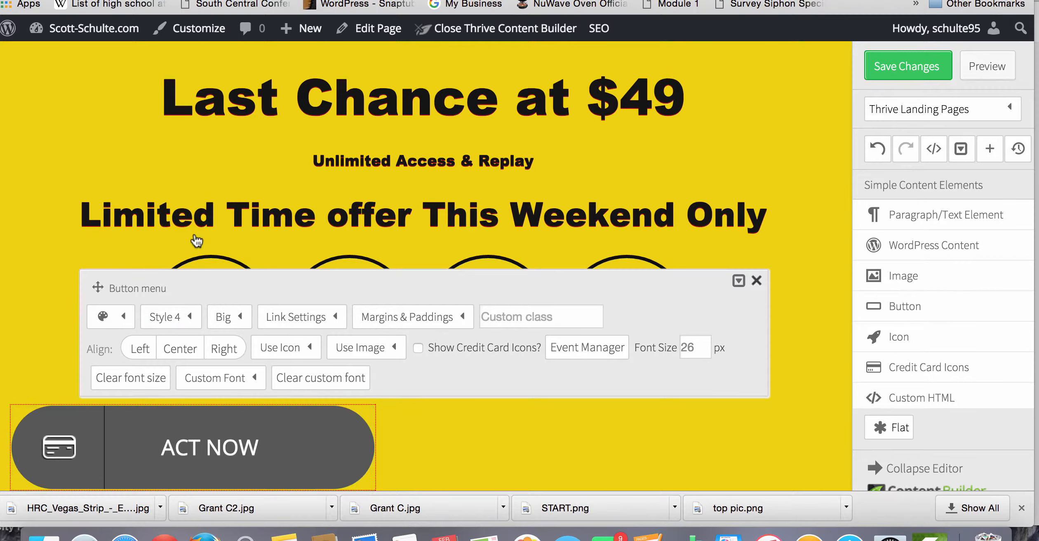
left_click(170, 317)
left_click(198, 174)
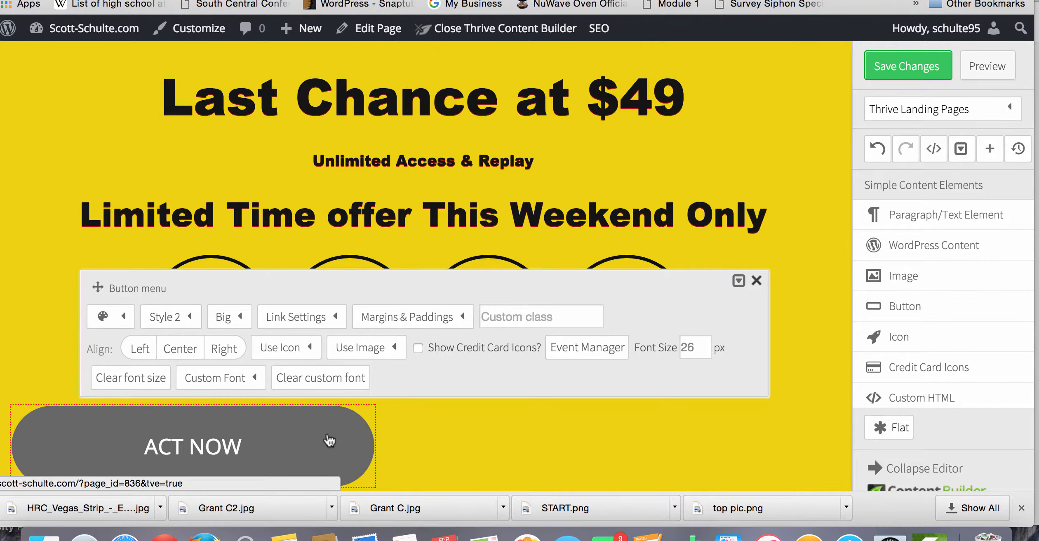
Centre the ACT NOW button under the countdown timer and save the page.
left_click(303, 320)
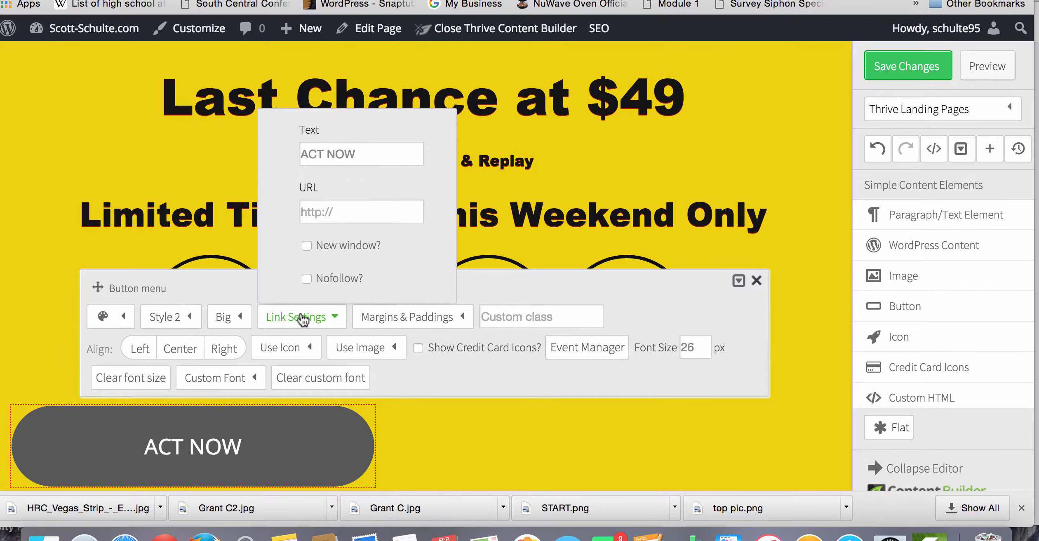
left_click(233, 323)
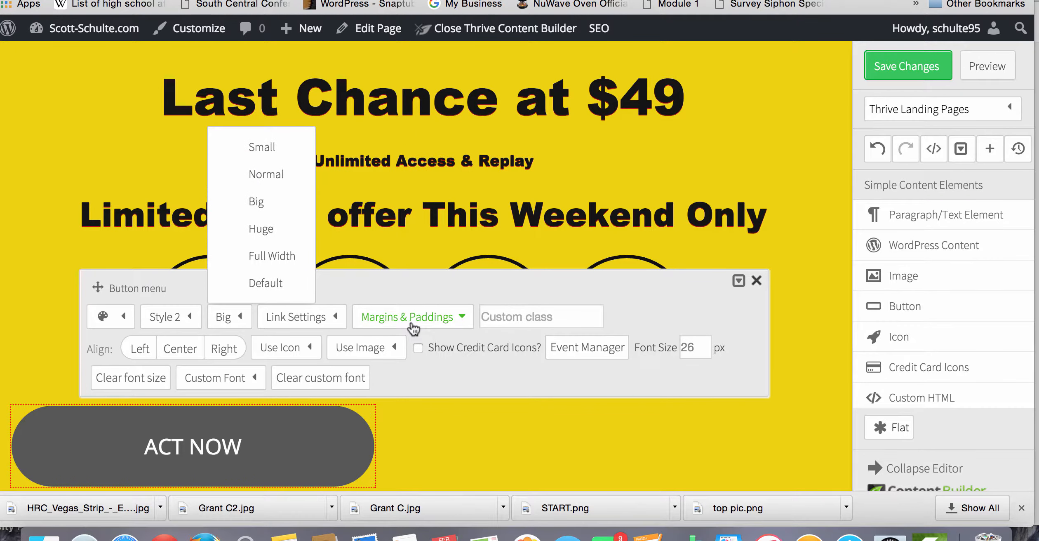
left_click(189, 351)
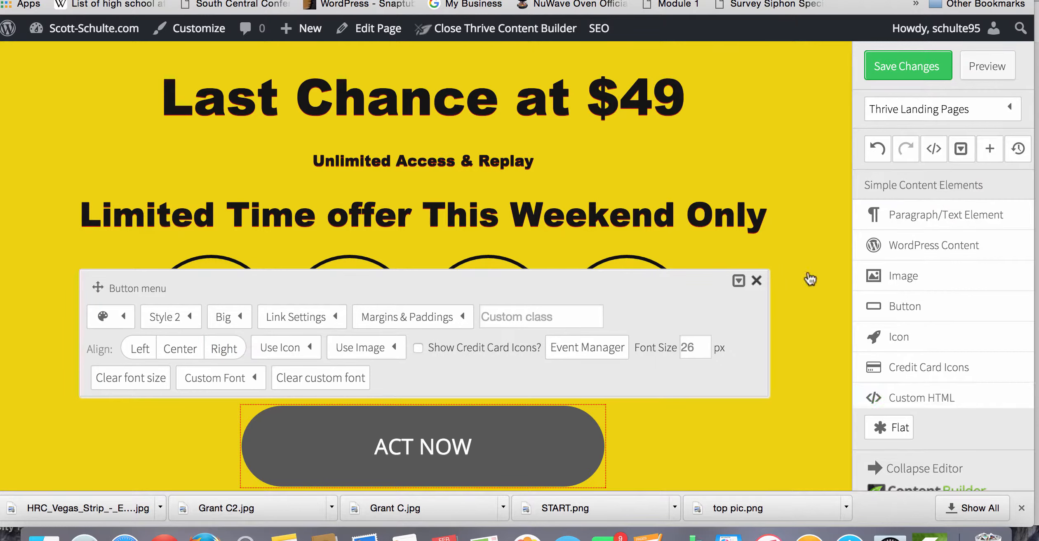
left_click(797, 250)
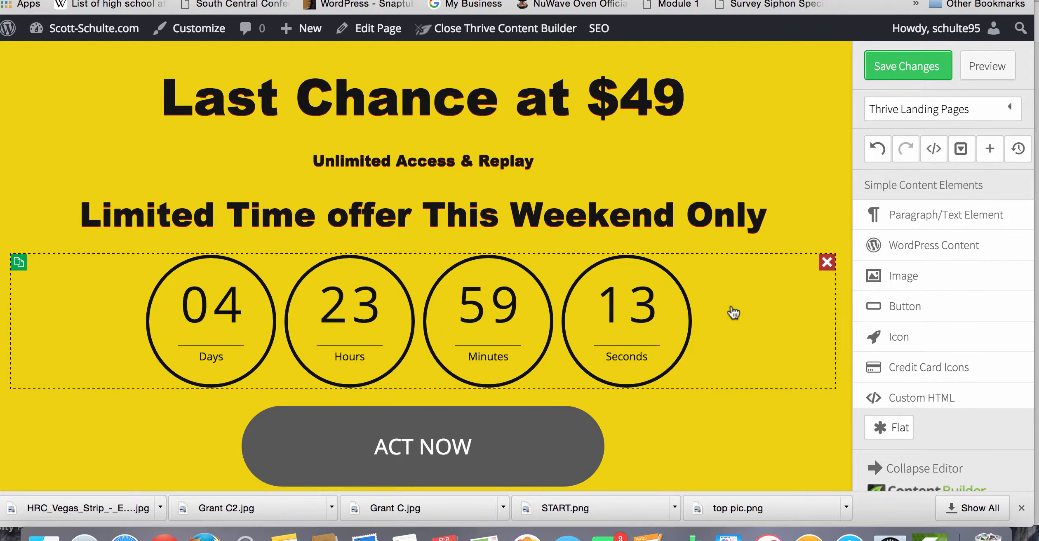
scroll(770, 352, "down", 1)
scroll(770, 351, "down", 3)
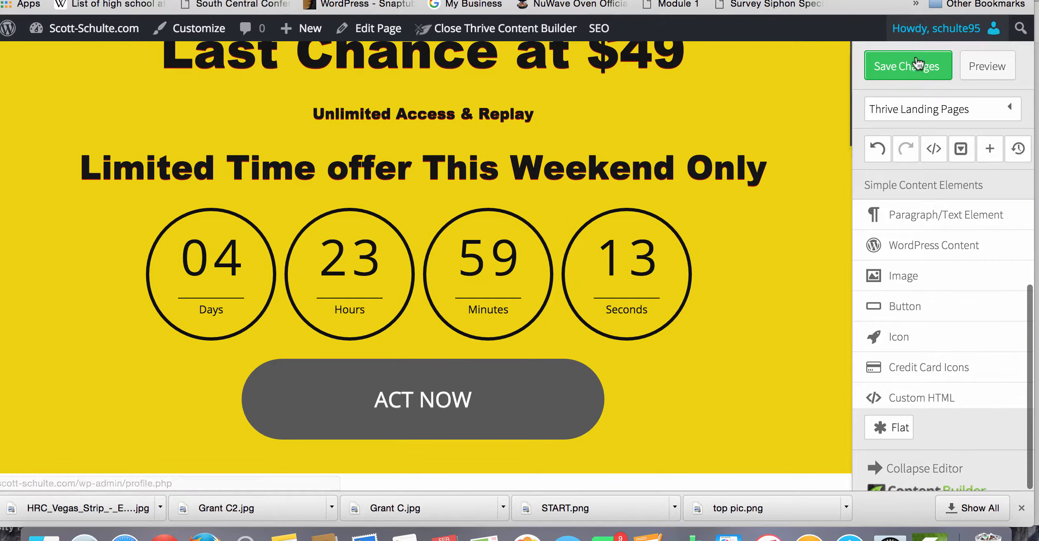
left_click(915, 67)
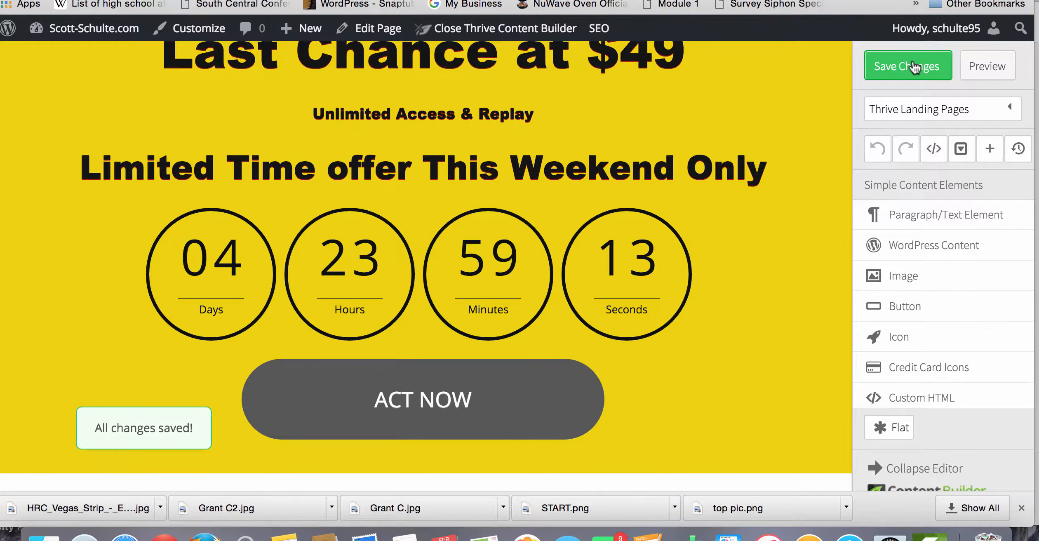
Change the countdown timer to Style 3 and save the page.
left_click(607, 308)
left_click(279, 174)
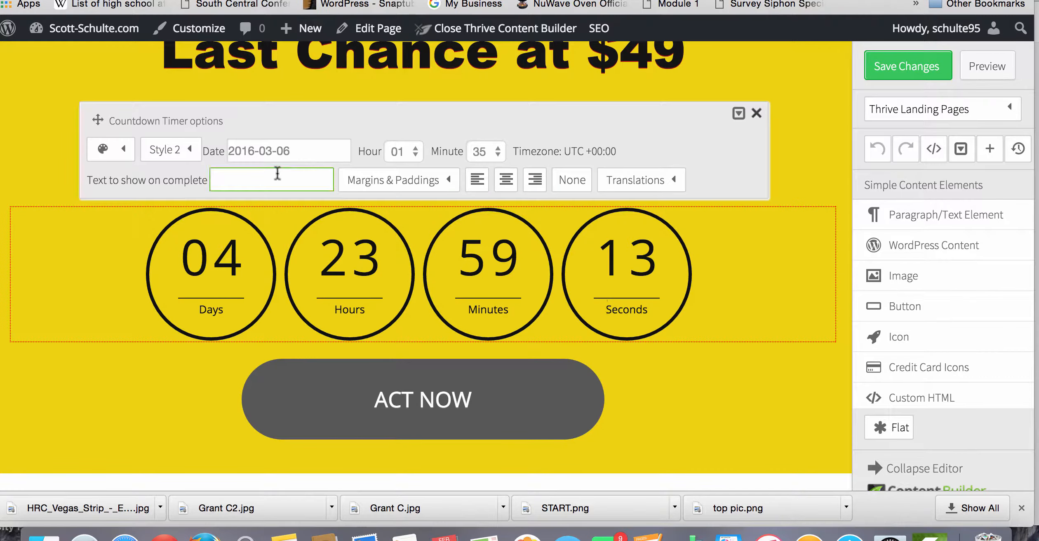
left_click(189, 149)
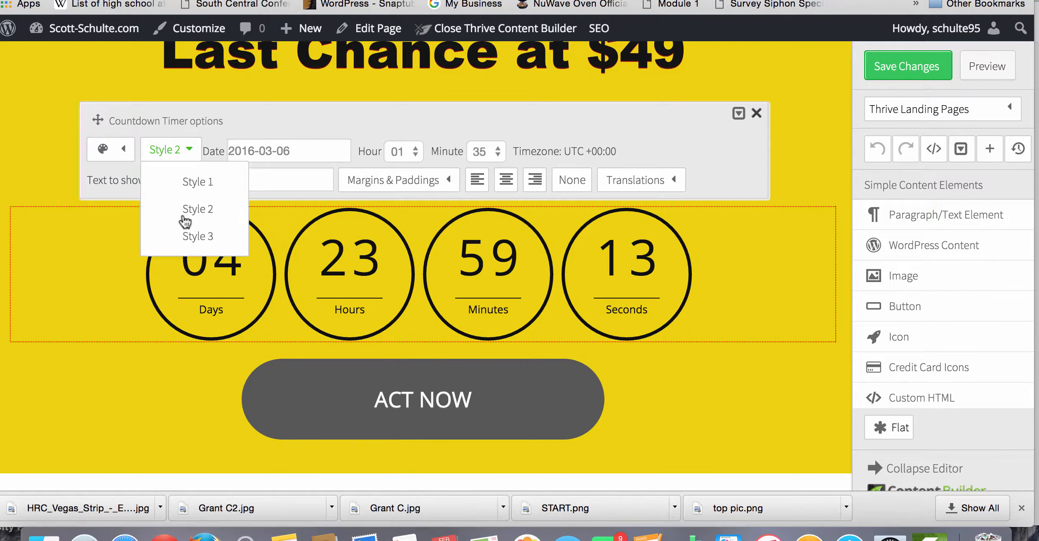
left_click(184, 236)
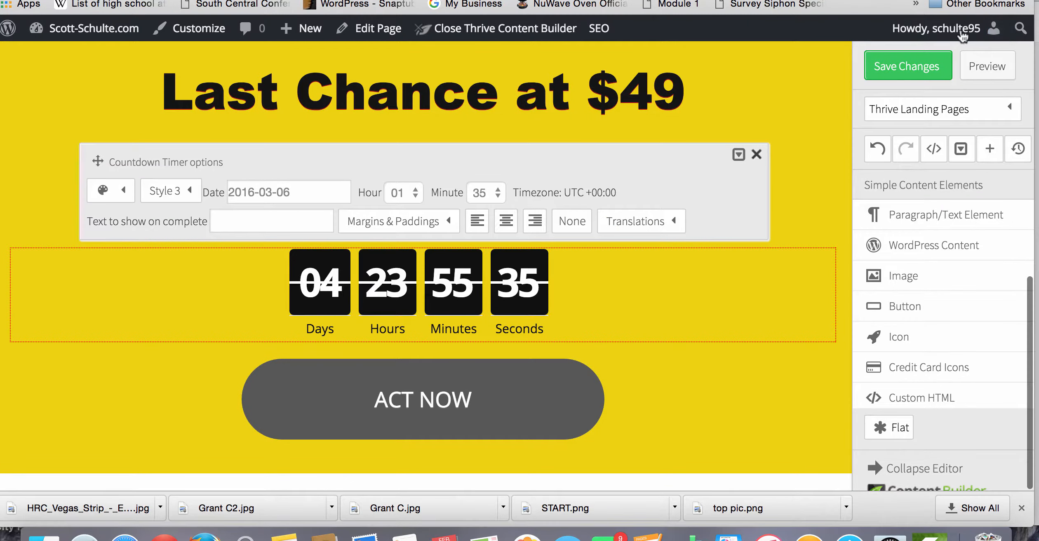
left_click(893, 69)
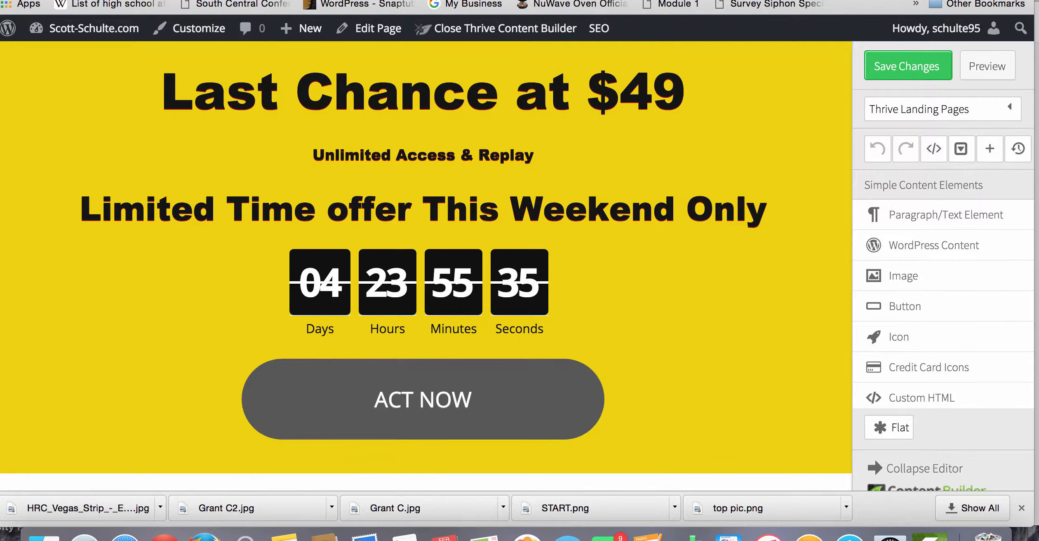
Check the book section below ACT NOW on the reference page and add a Style 5 content box without headline beneath the yellow box.
left_click(469, 30)
scroll(475, 261, "down", 5)
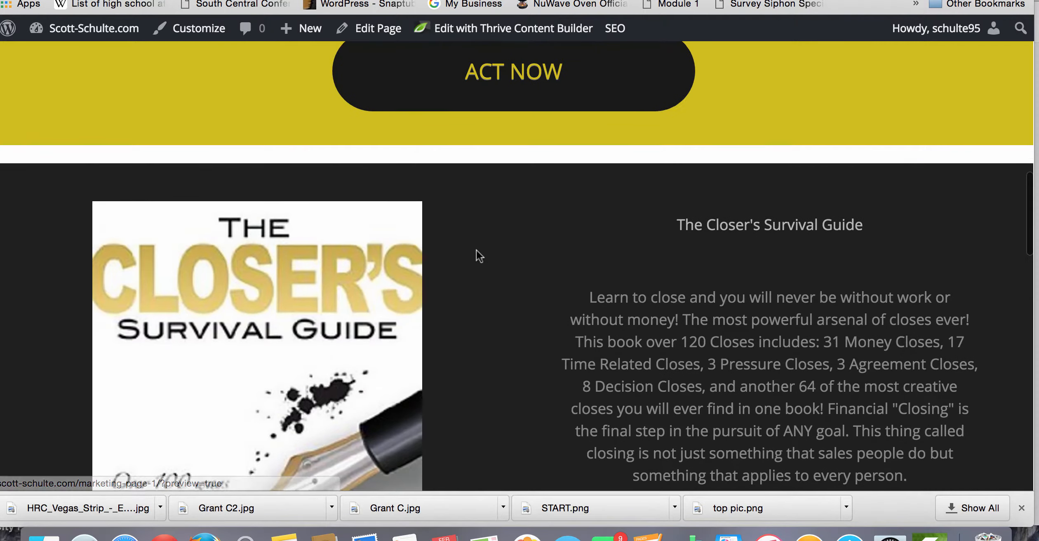
scroll(477, 250, "down", 3)
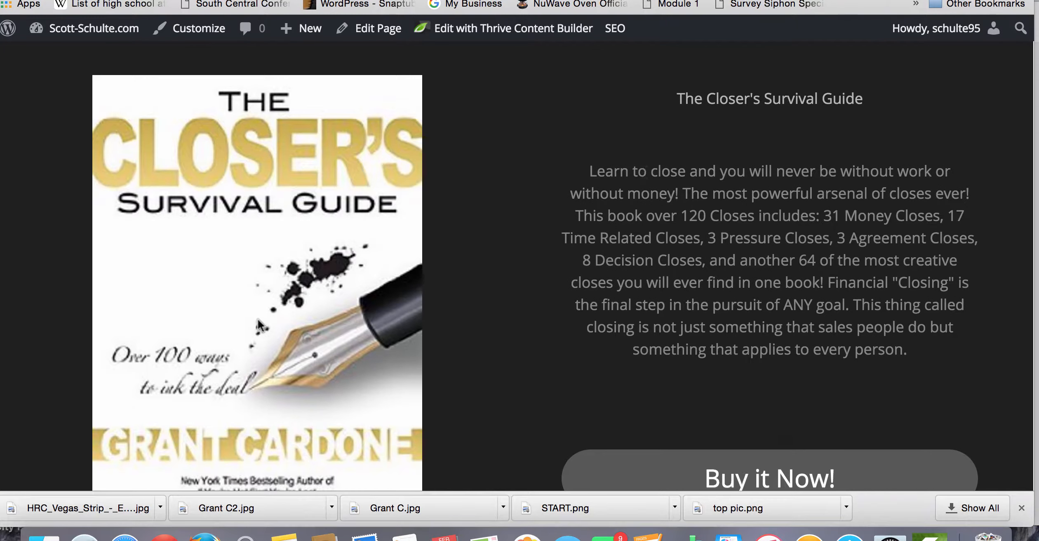
scroll(655, 337, "down", 7)
scroll(655, 336, "up", 6)
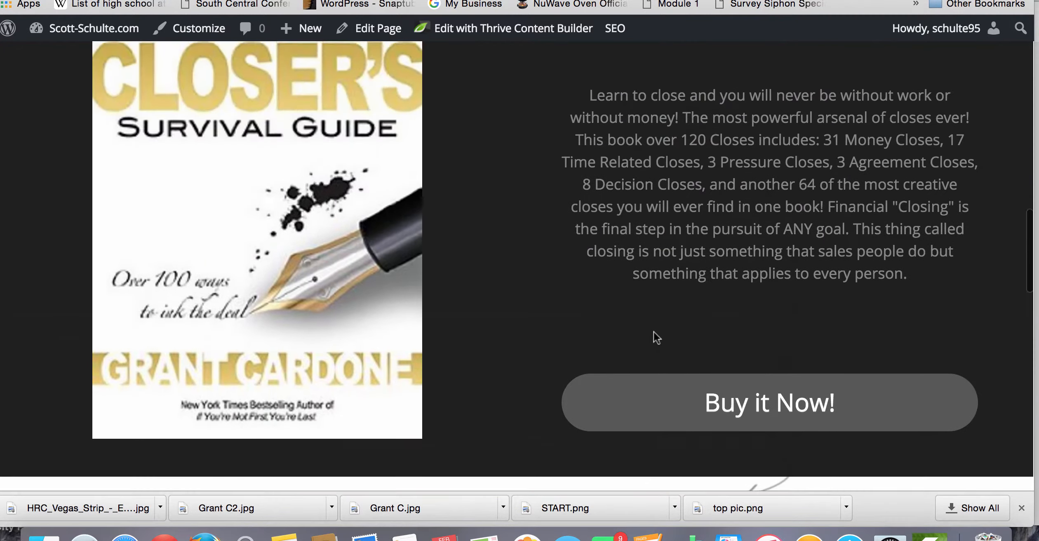
scroll(653, 331, "up", 3)
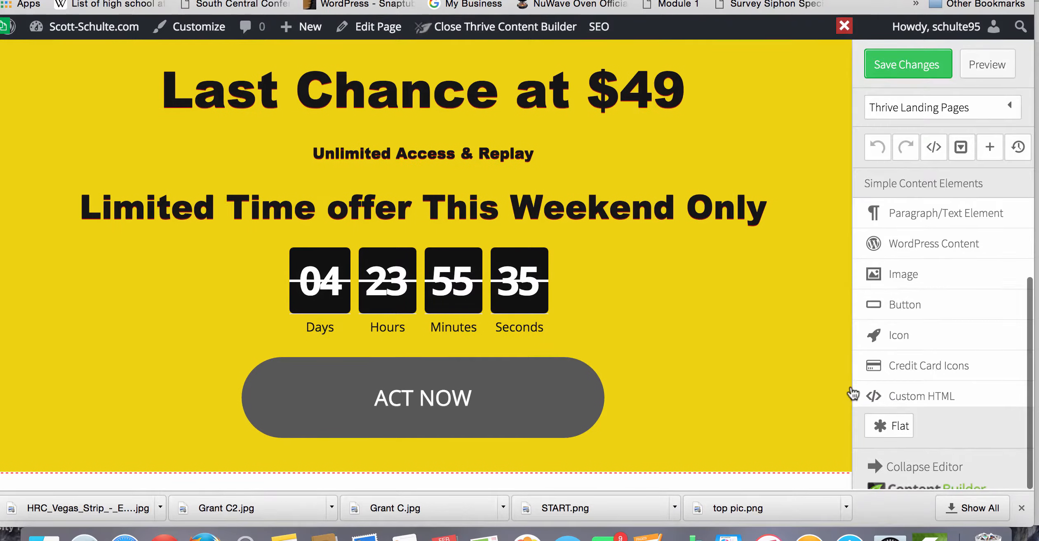
scroll(947, 341, "down", 6)
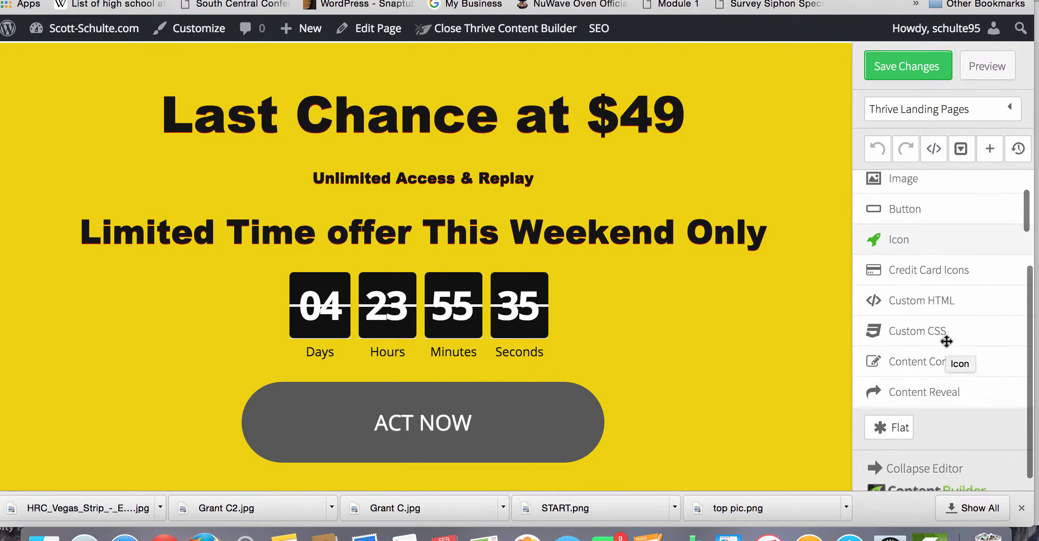
scroll(946, 341, "down", 3)
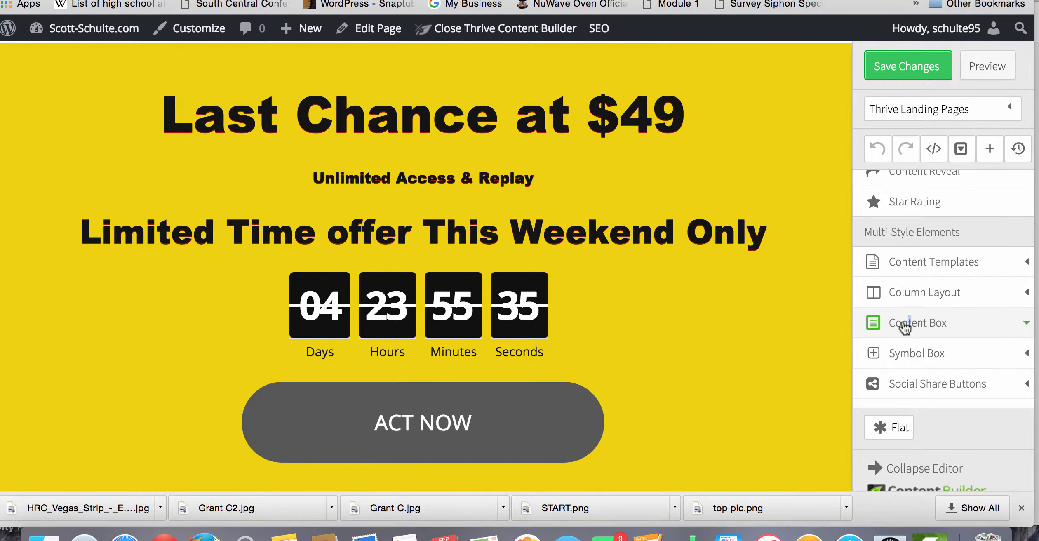
left_click_drag(909, 324, 903, 328)
scroll(932, 378, "down", 4)
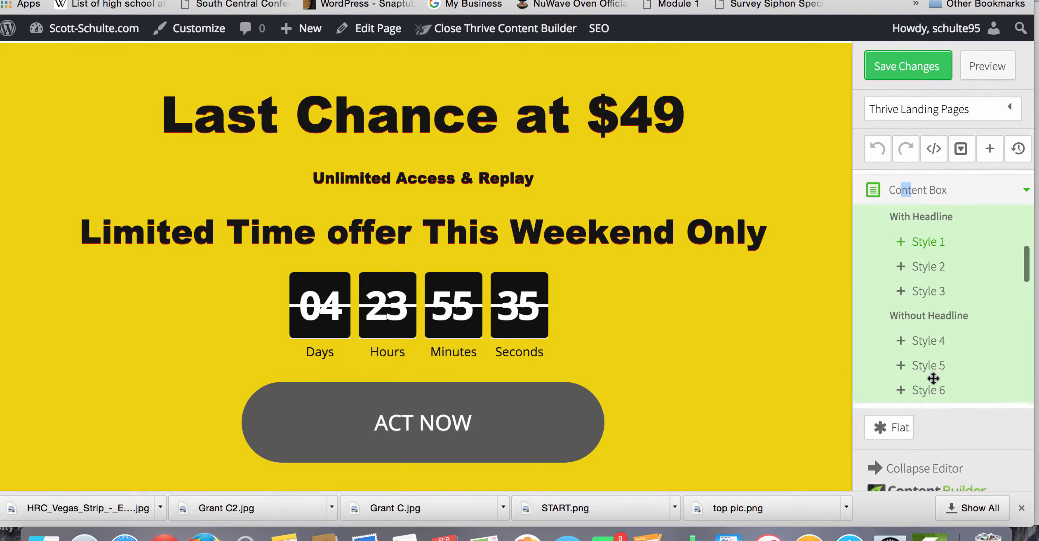
left_click_drag(918, 363, 718, 476)
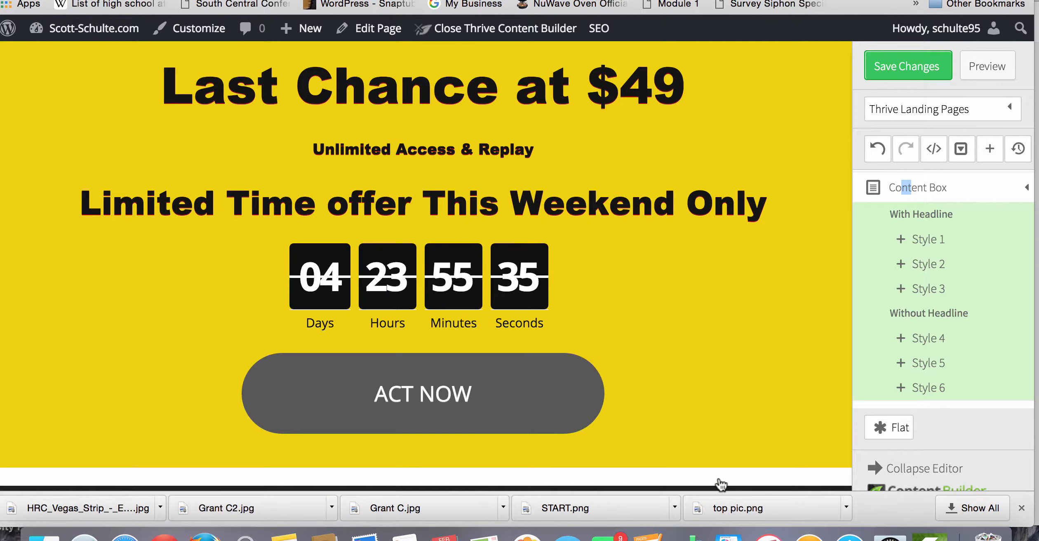
scroll(680, 444, "down", 3)
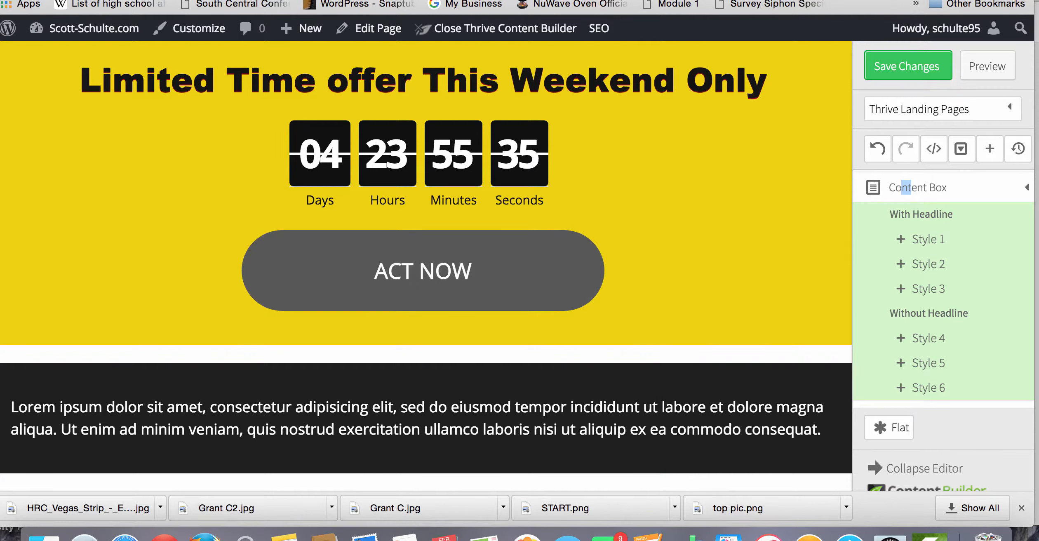
Insert a two-column 1/2 + 1/2 layout above the placeholder paragraph inside the dark content box.
scroll(989, 276, "up", 5)
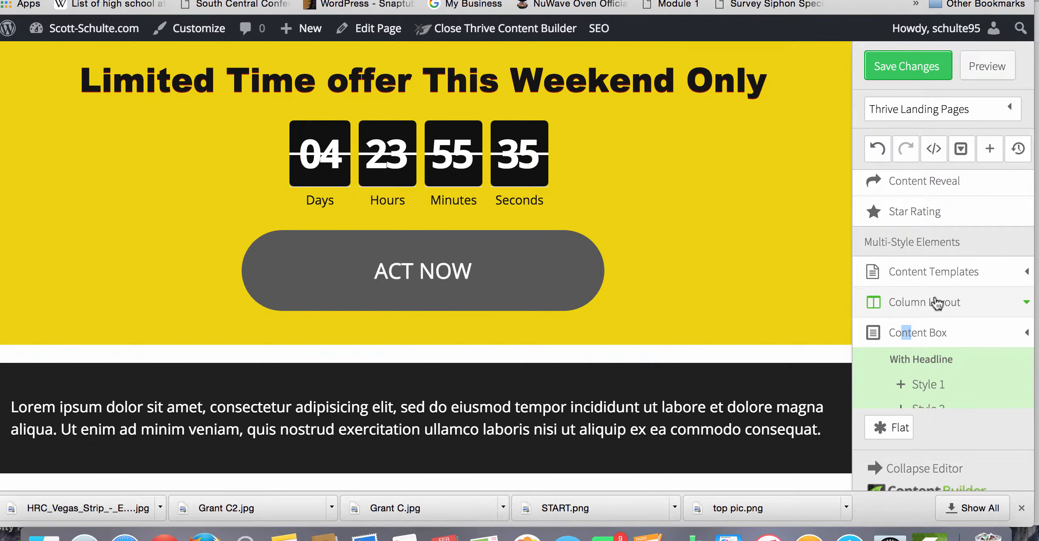
left_click(936, 303)
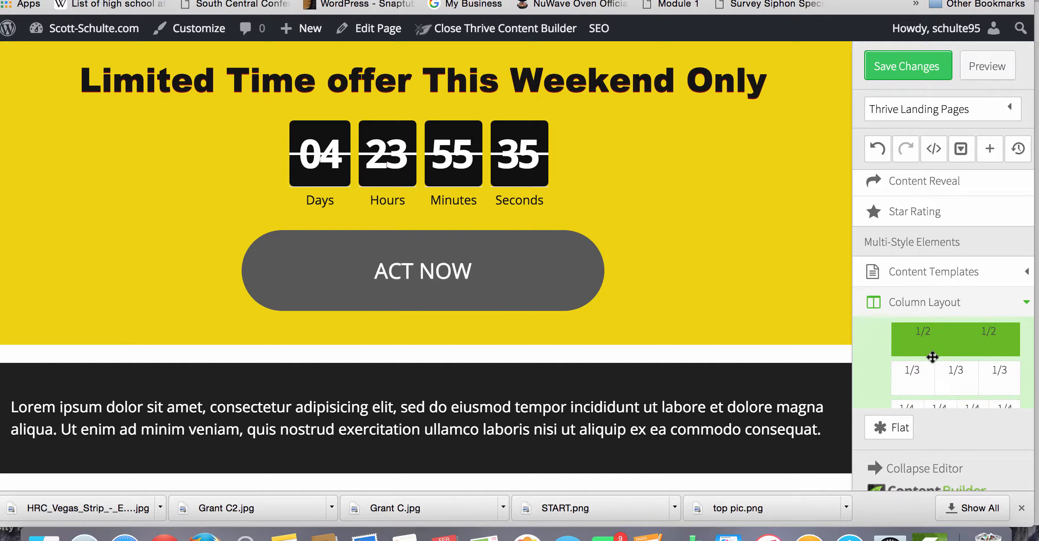
scroll(932, 357, "down", 10)
scroll(932, 356, "down", 5)
scroll(932, 355, "up", 10)
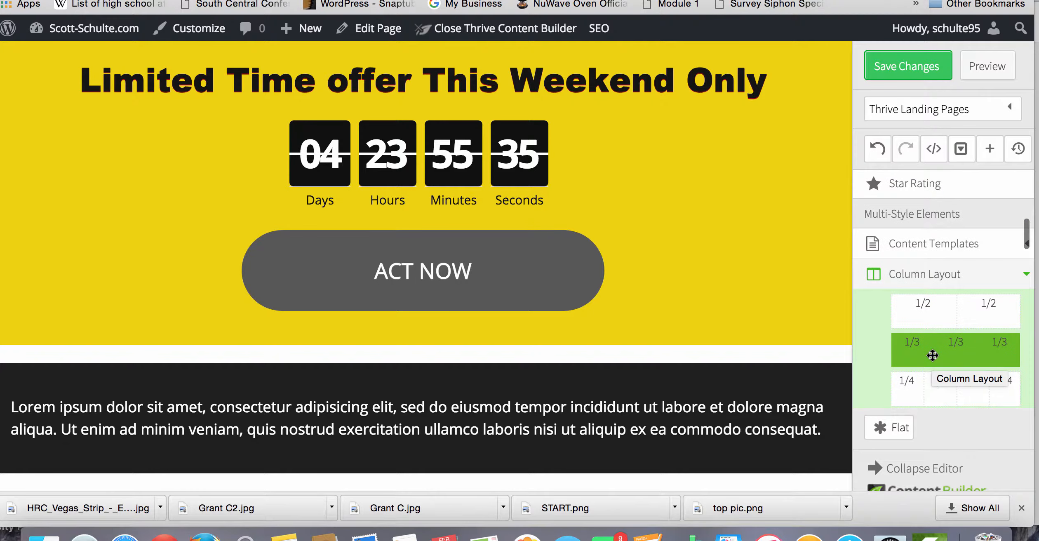
left_click_drag(925, 311, 663, 395)
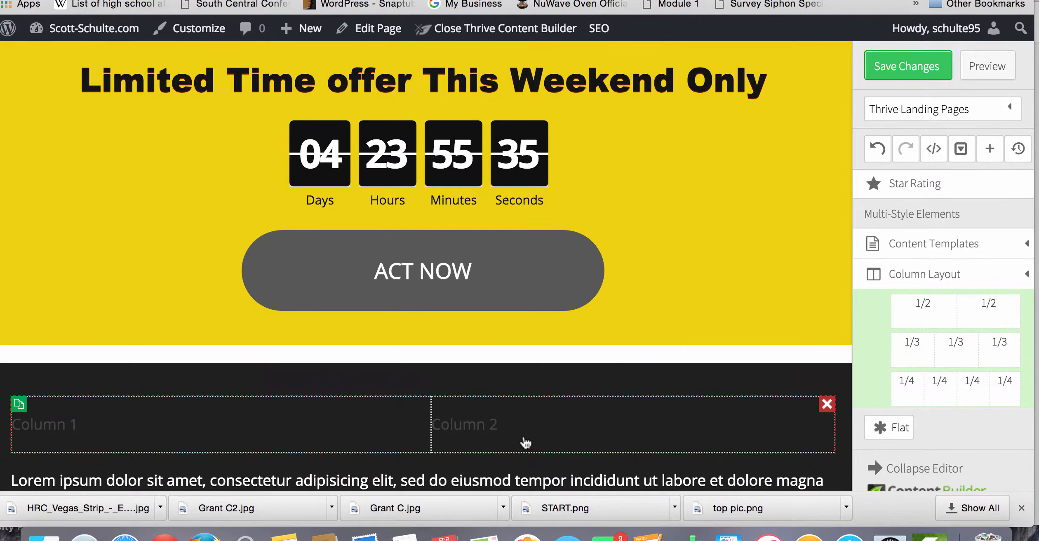
Delete the lorem ipsum paragraph from the dark content box and the placeholder text in Column 1.
scroll(524, 439, "down", 2)
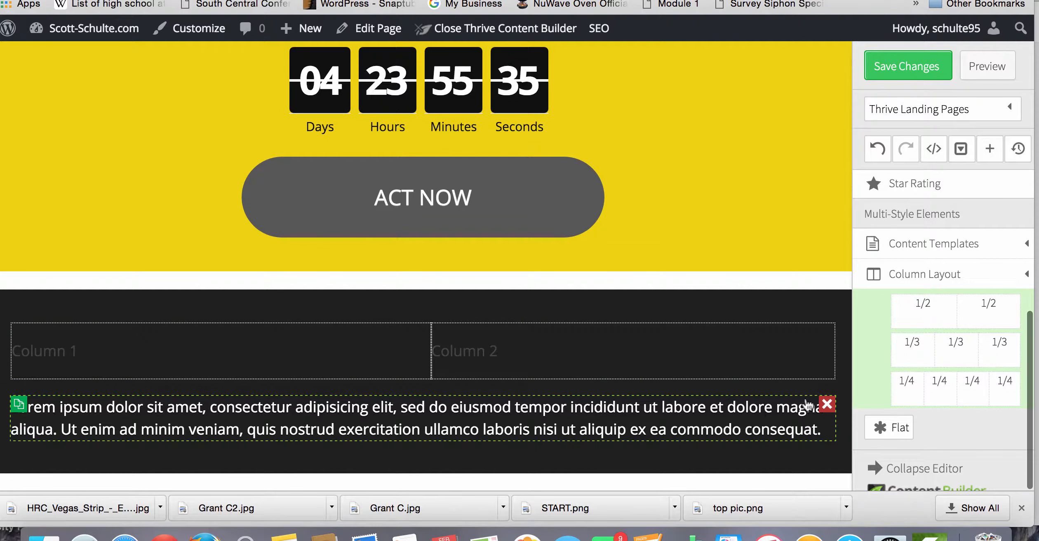
left_click(827, 404)
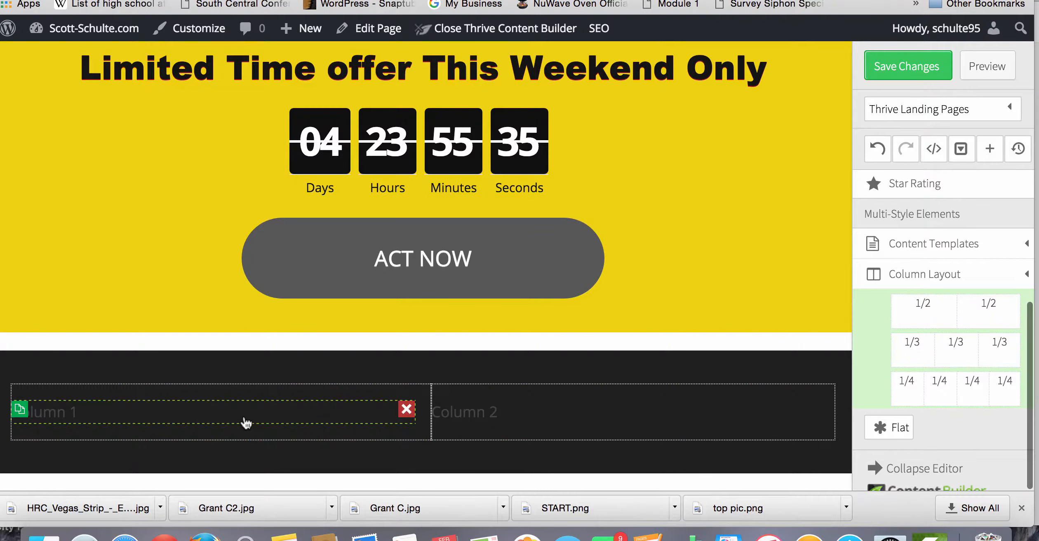
left_click(406, 409)
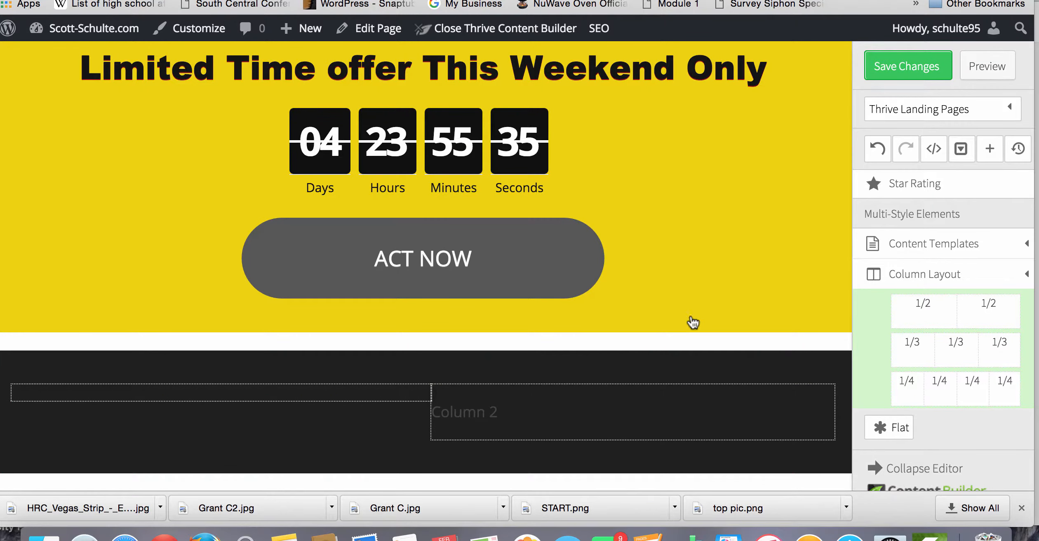
Insert the Grant-C.jpg book cover from the media library as an image in the empty first column.
scroll(991, 268, "up", 7)
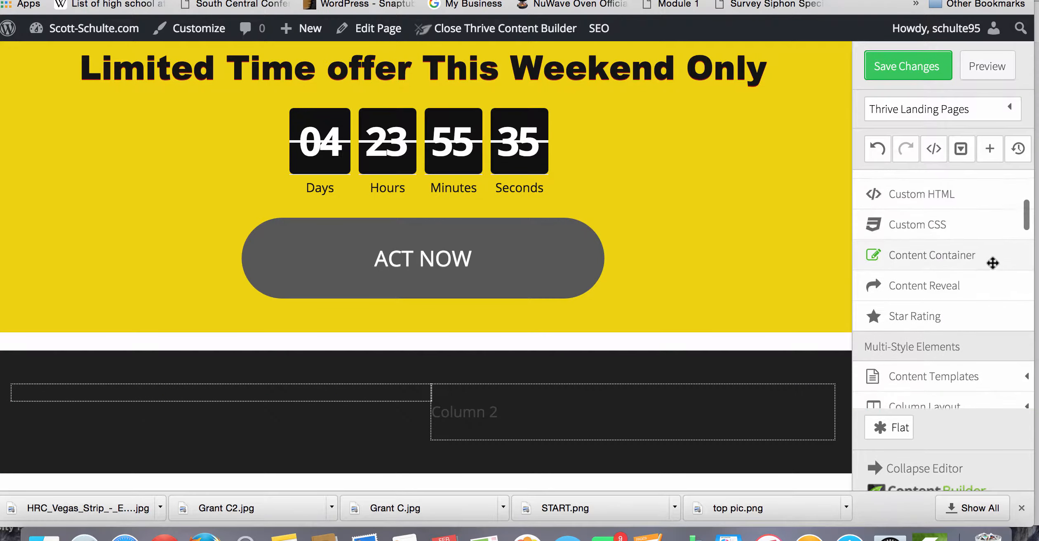
scroll(992, 262, "up", 2)
left_click_drag(906, 260, 250, 393)
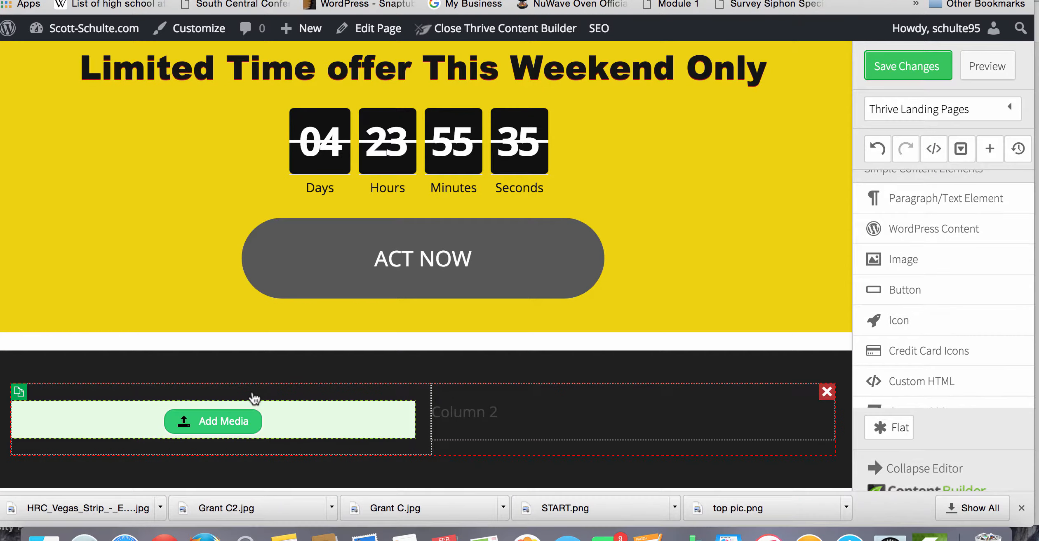
left_click(224, 422)
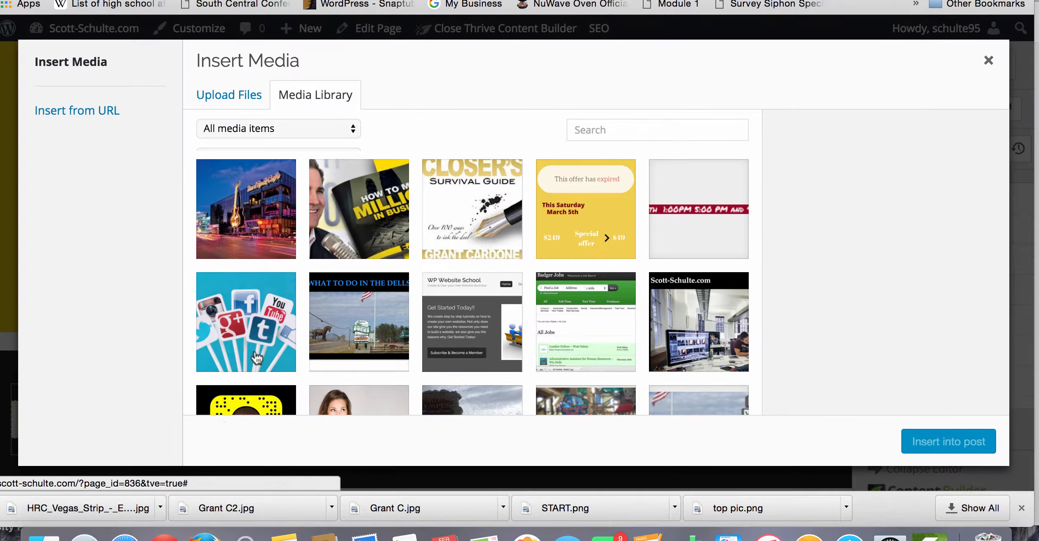
left_click(511, 219)
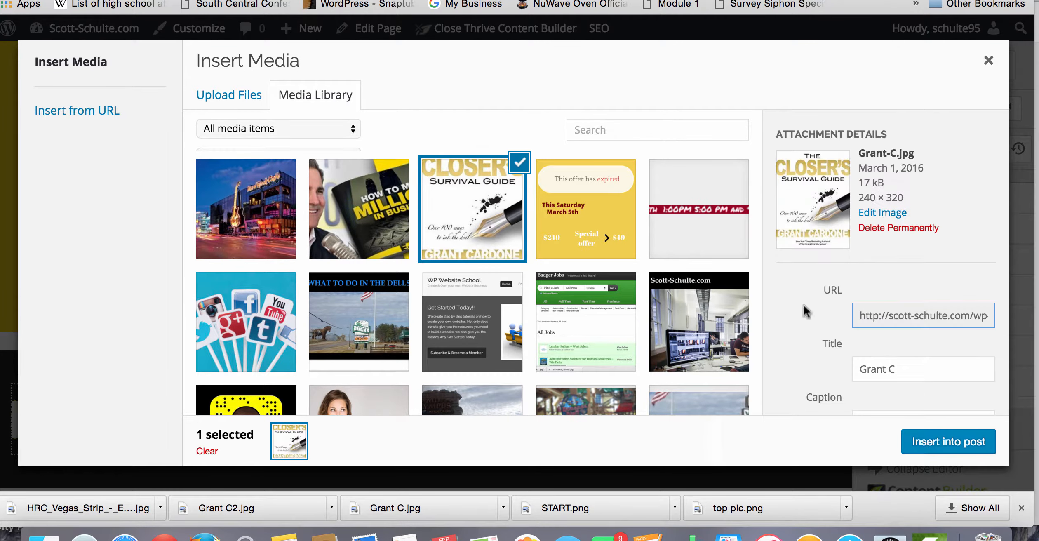
left_click(945, 441)
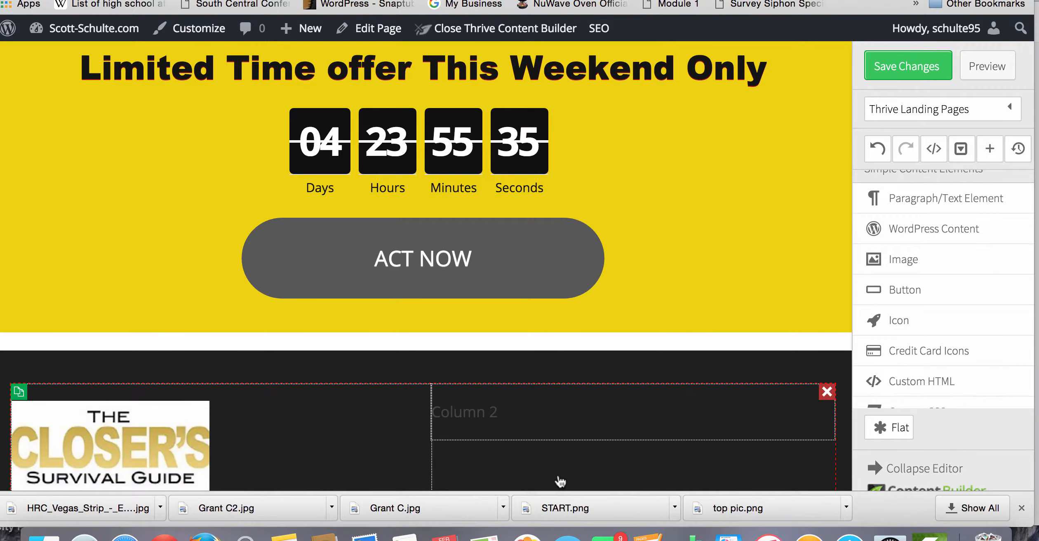
Enlarge the Closer's Survival Guide cover image to about 465 px so it nearly fills its column.
scroll(410, 408, "down", 6)
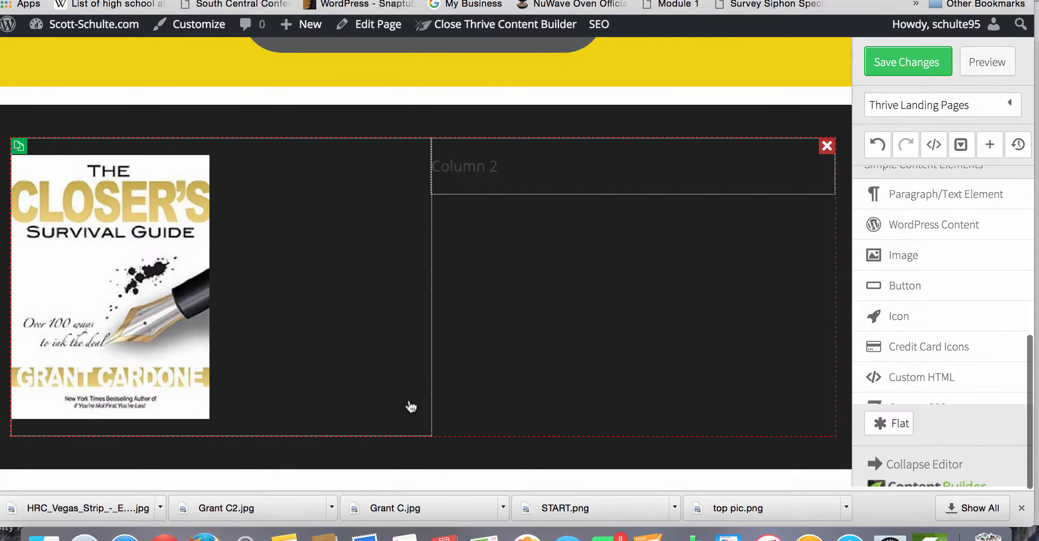
left_click(186, 387)
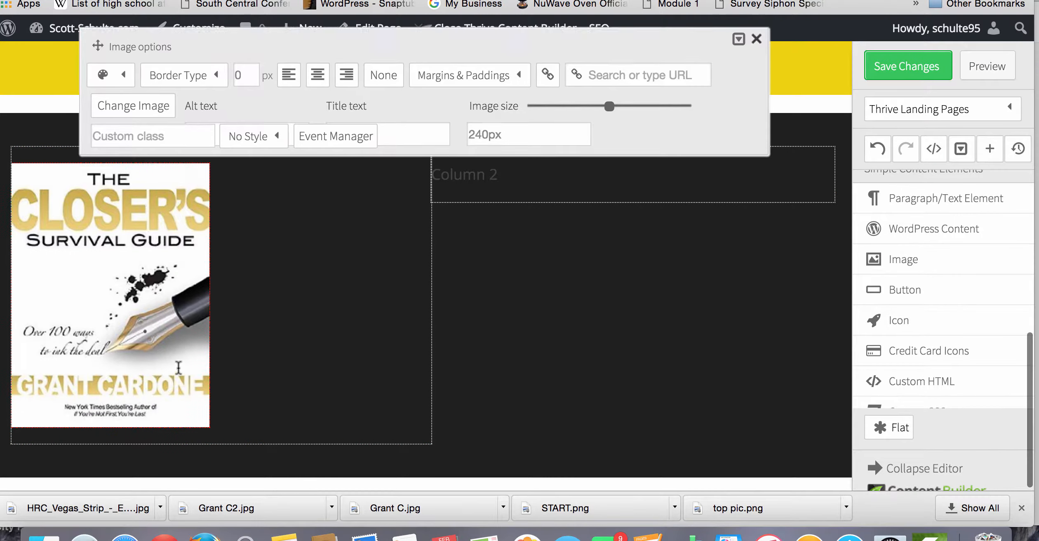
left_click_drag(611, 133, 684, 216)
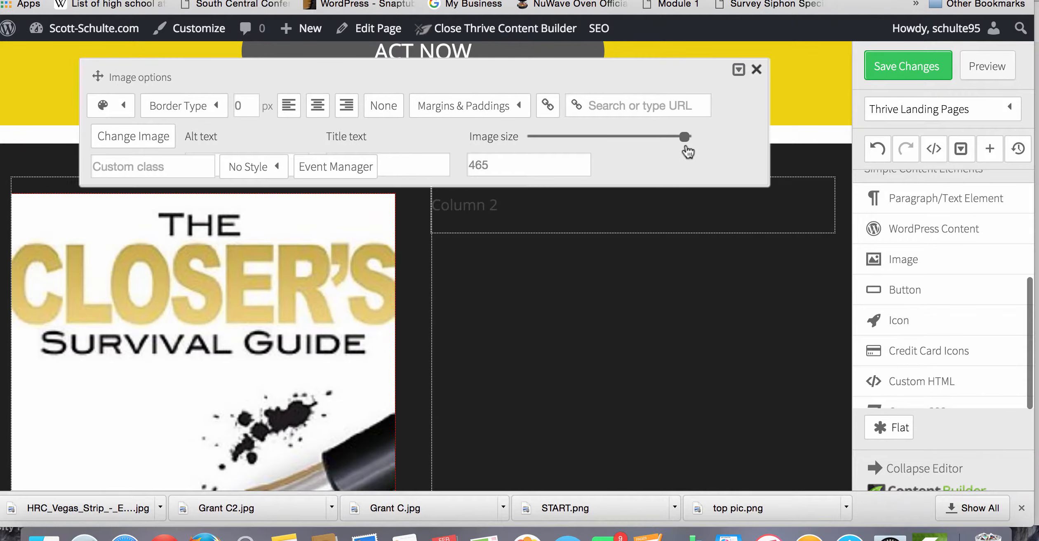
left_click(655, 339)
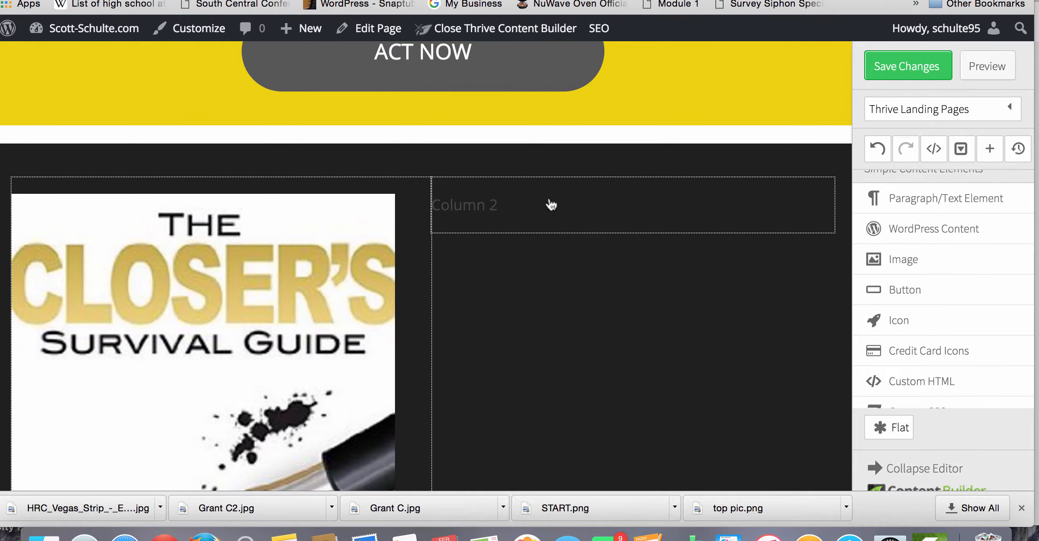
Copy the book title from the reference page and replace the Column 2 placeholder with "The Closer's Survival Guide".
left_click(505, 28)
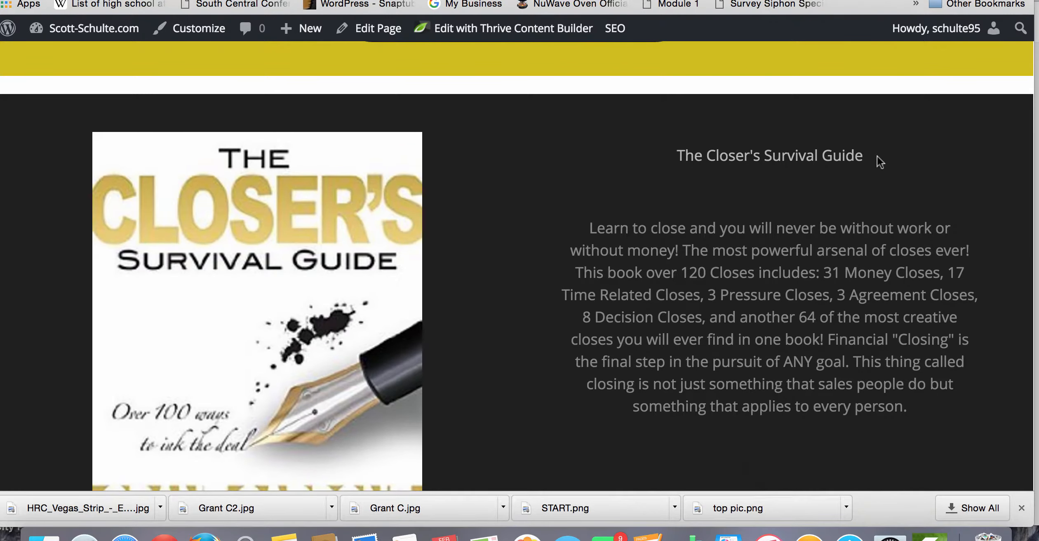
left_click_drag(876, 157, 685, 156)
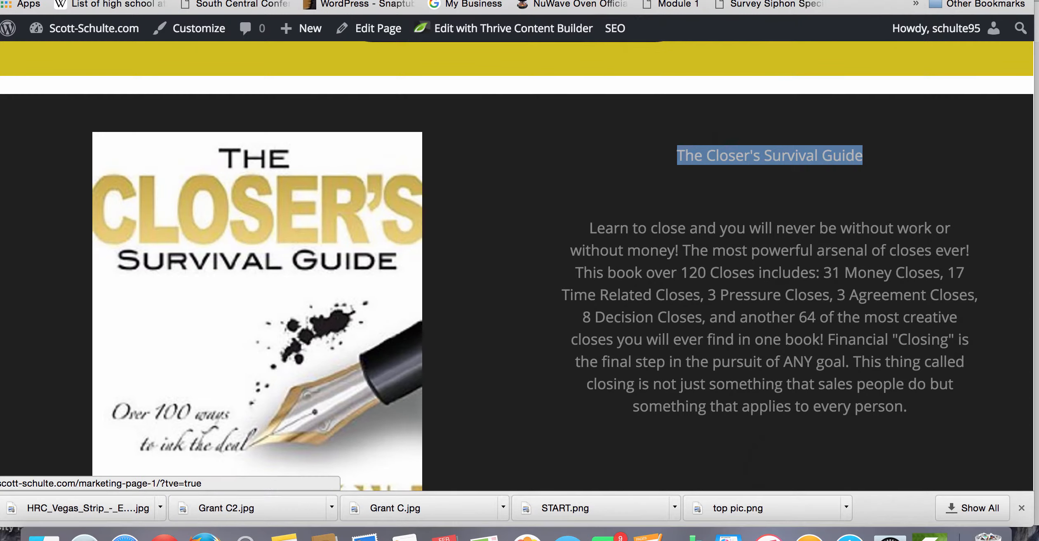
left_click(577, 1)
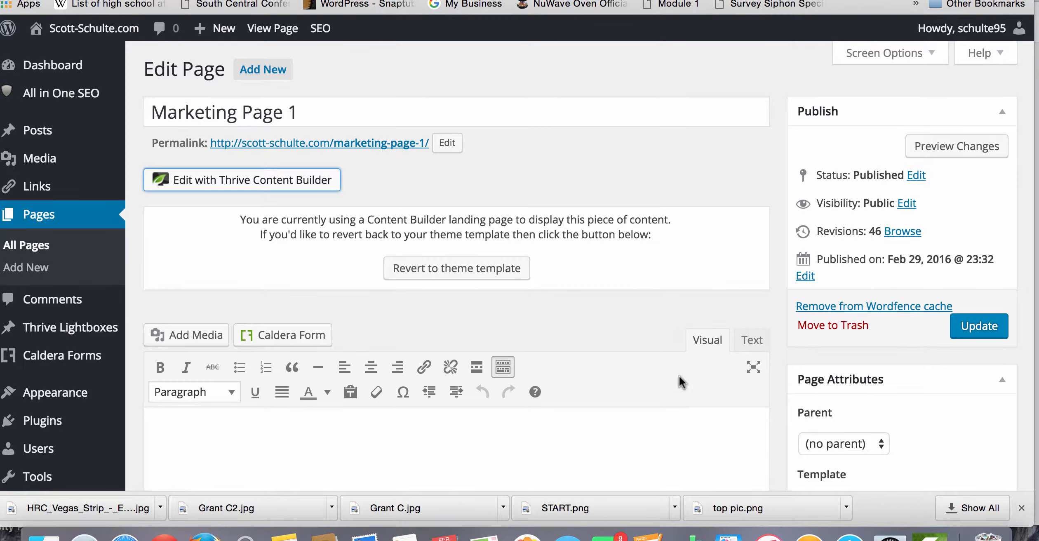
left_click(627, 1)
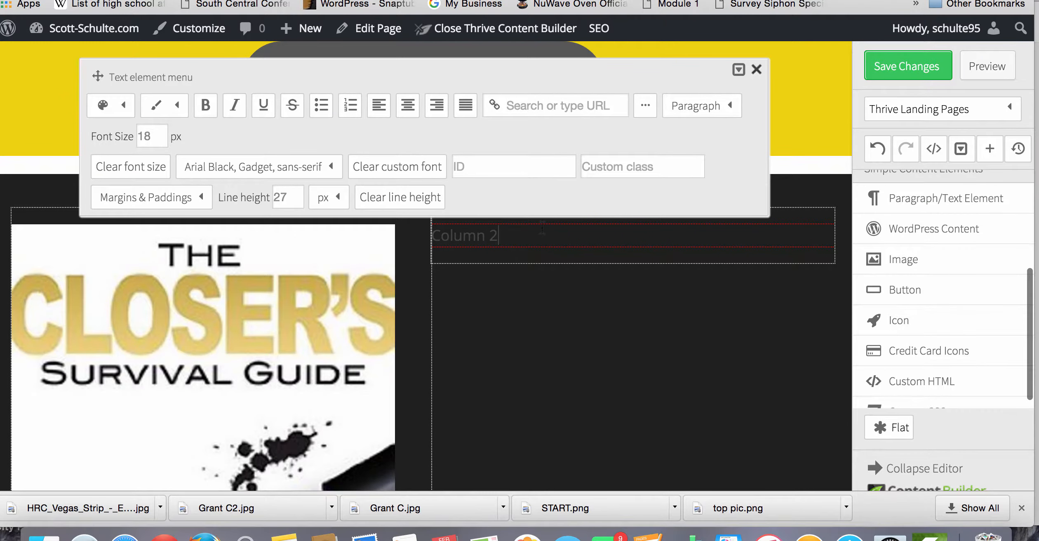
type("The Closer's Survival Guide")
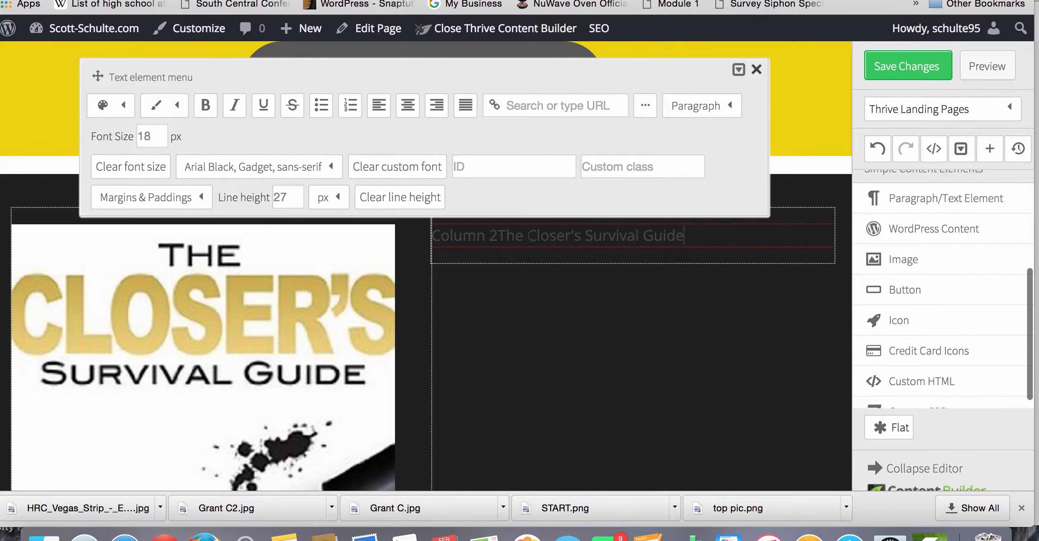
key("BackSpace")
key("BackSpace")
key("BackSpace")
key("BackSpace")
key("BackSpace")
key("BackSpace")
key("BackSpace")
key("BackSpace")
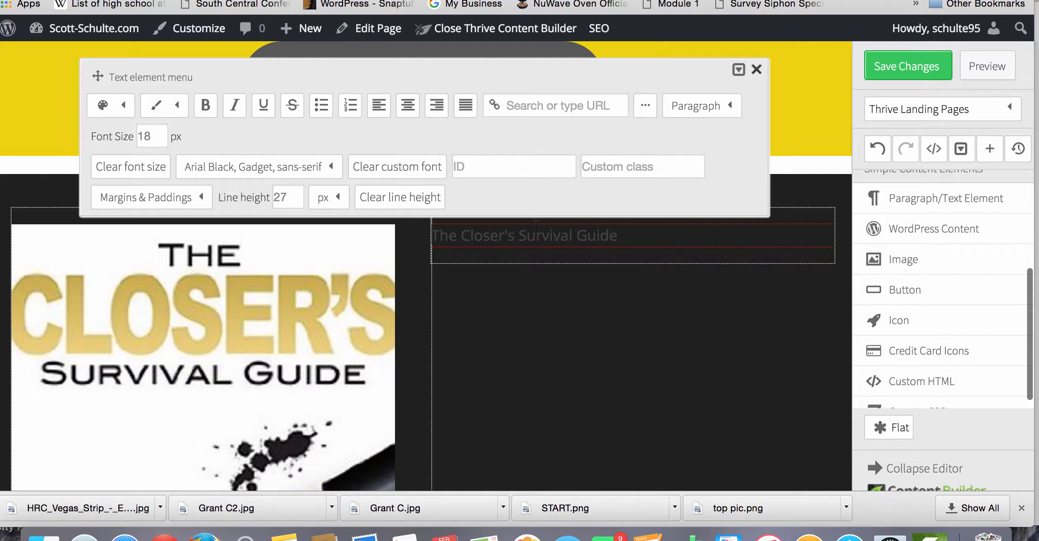
Center the book title in the second column and change its text color to a lighter gray.
left_click_drag(629, 240, 463, 226)
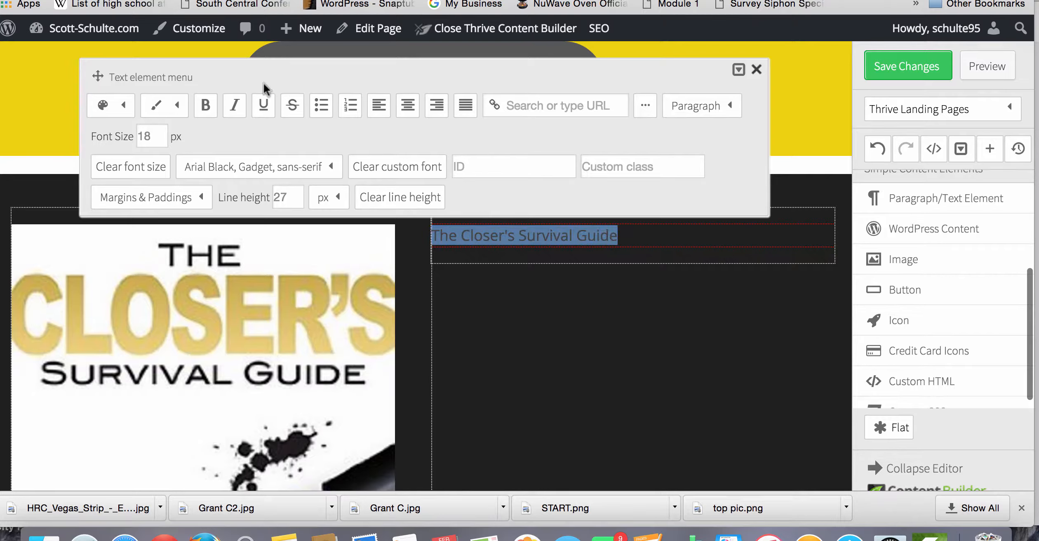
left_click(407, 108)
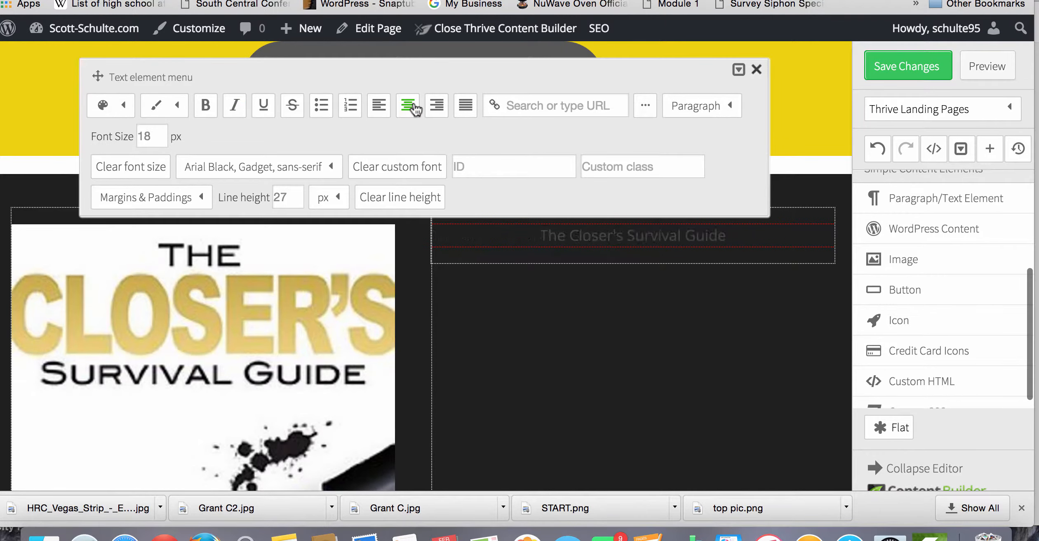
left_click(123, 106)
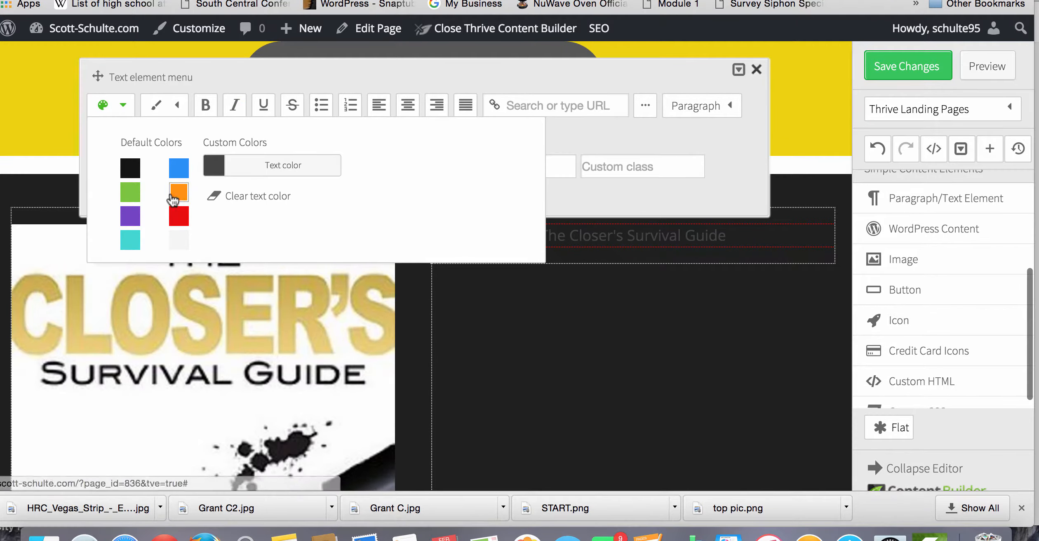
left_click(255, 165)
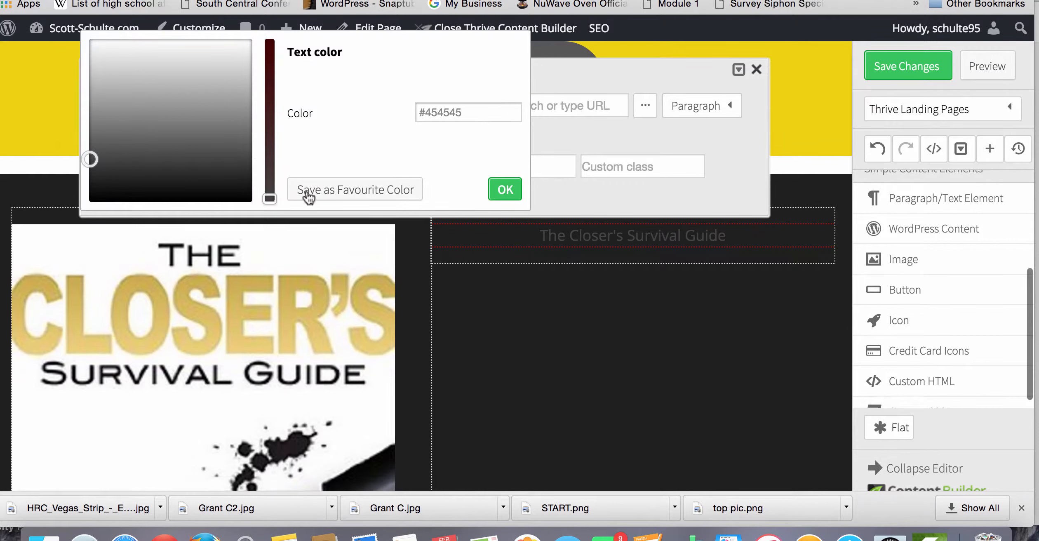
left_click_drag(269, 198, 270, 222)
left_click(55, 183)
Try a Style 1 call to action beneath the book title in the second column and delete it.
scroll(970, 281, "down", 5)
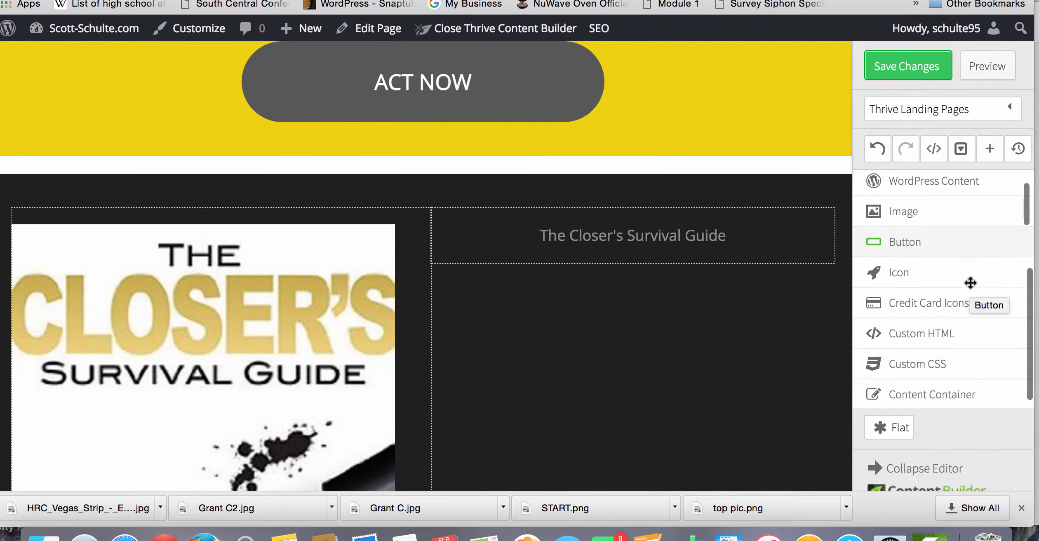
scroll(971, 269, "down", 5)
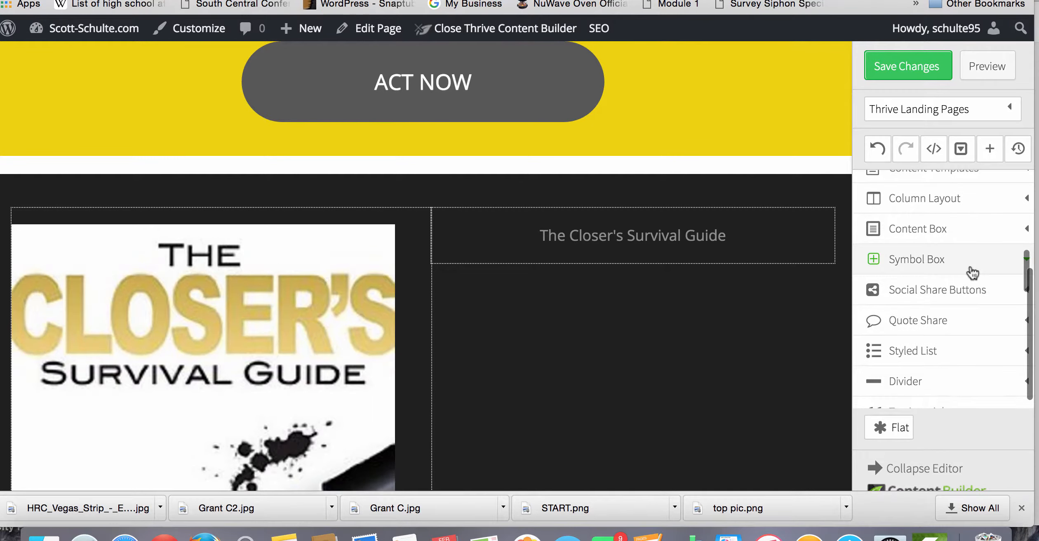
scroll(971, 272, "down", 3)
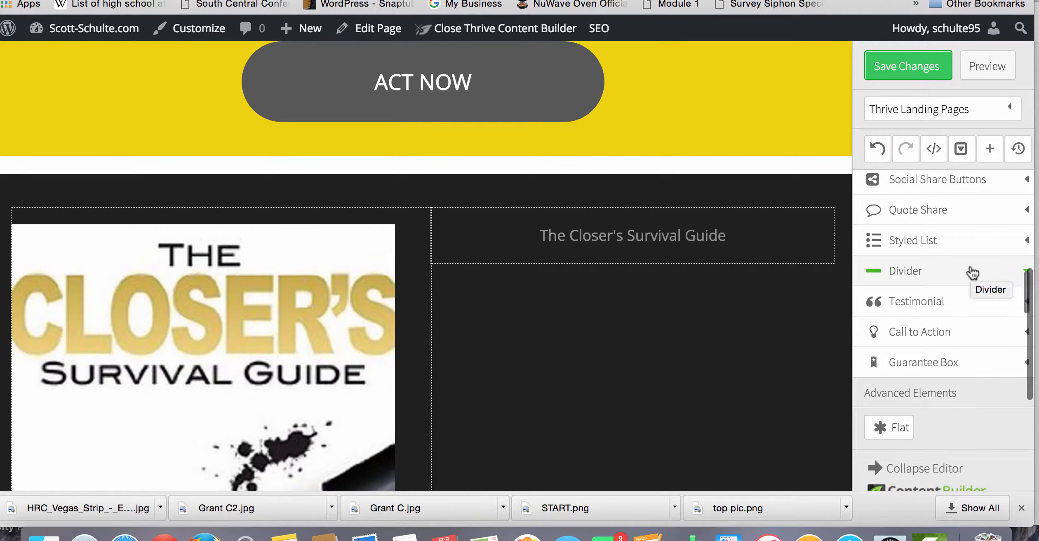
scroll(970, 272, "down", 3)
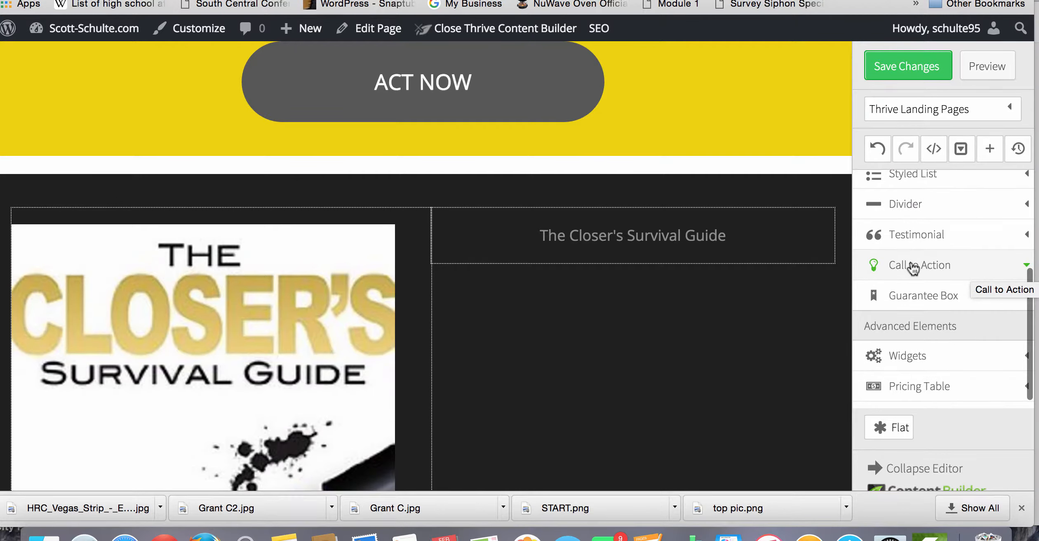
scroll(912, 268, "down", 7)
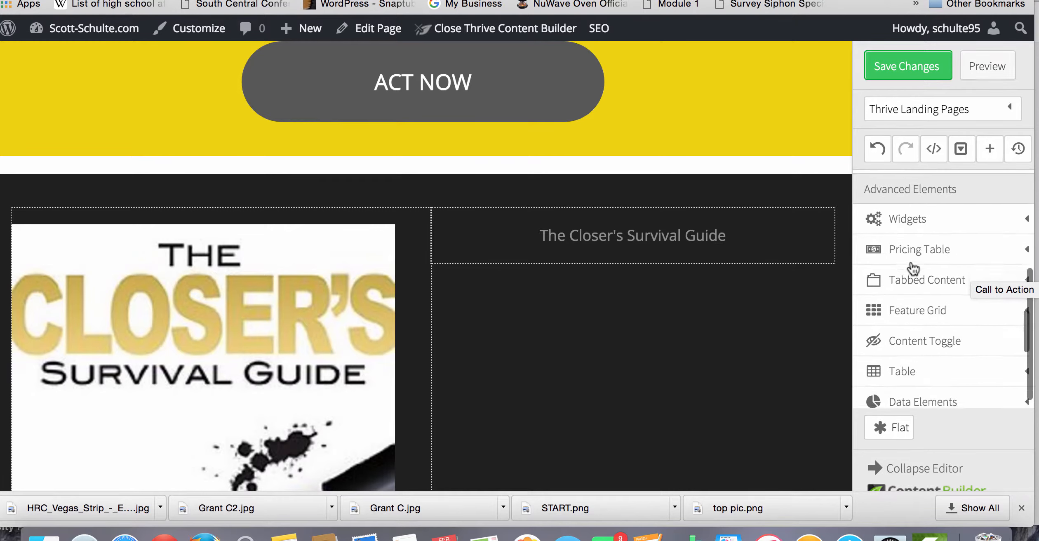
scroll(913, 255, "down", 3)
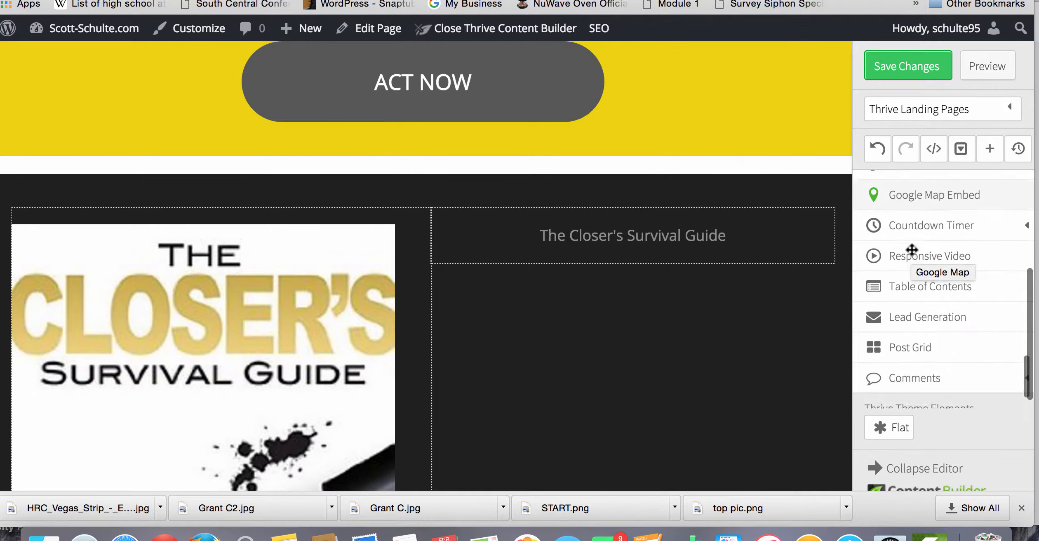
scroll(912, 255, "up", 5)
scroll(913, 255, "up", 5)
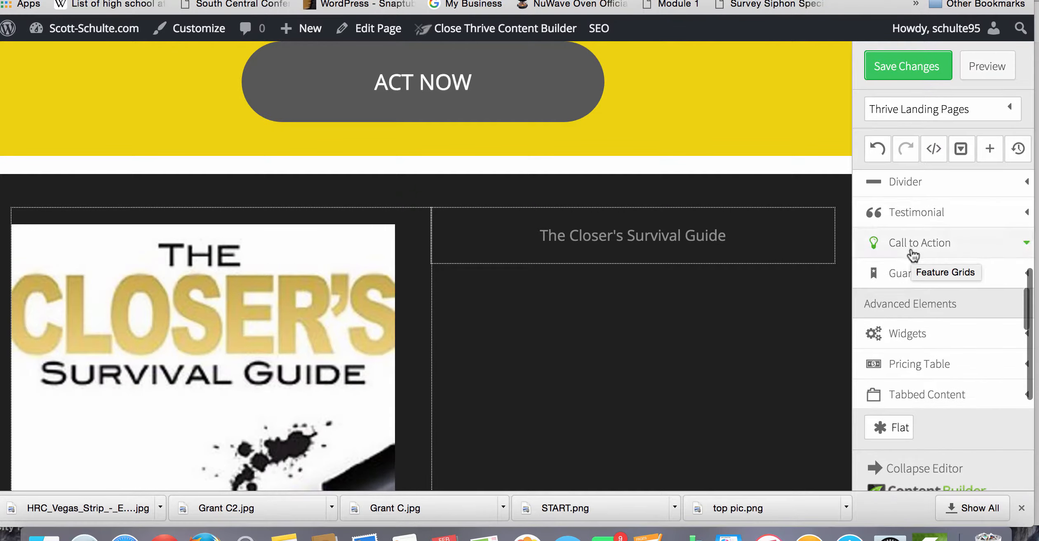
left_click(911, 245)
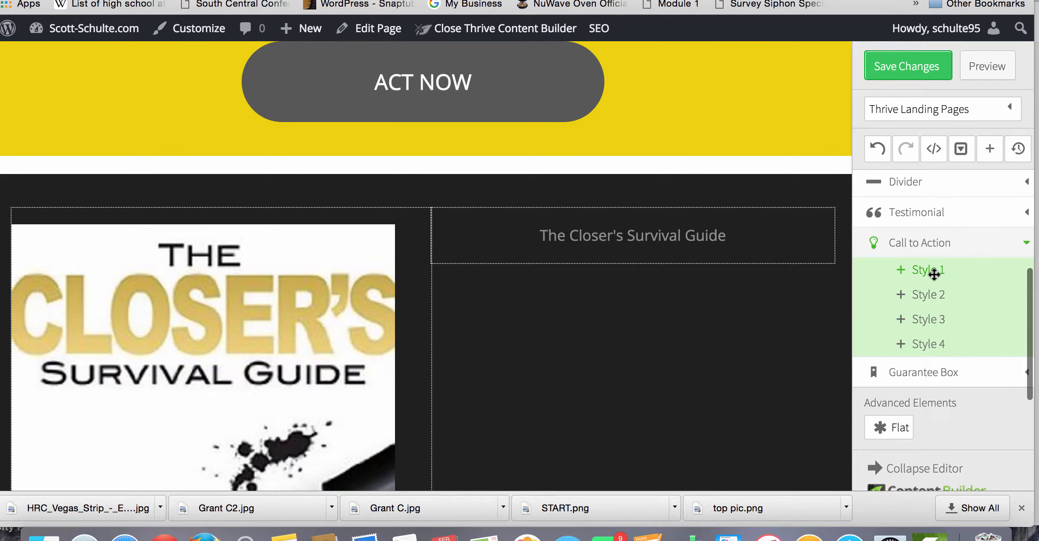
left_click_drag(928, 271, 696, 268)
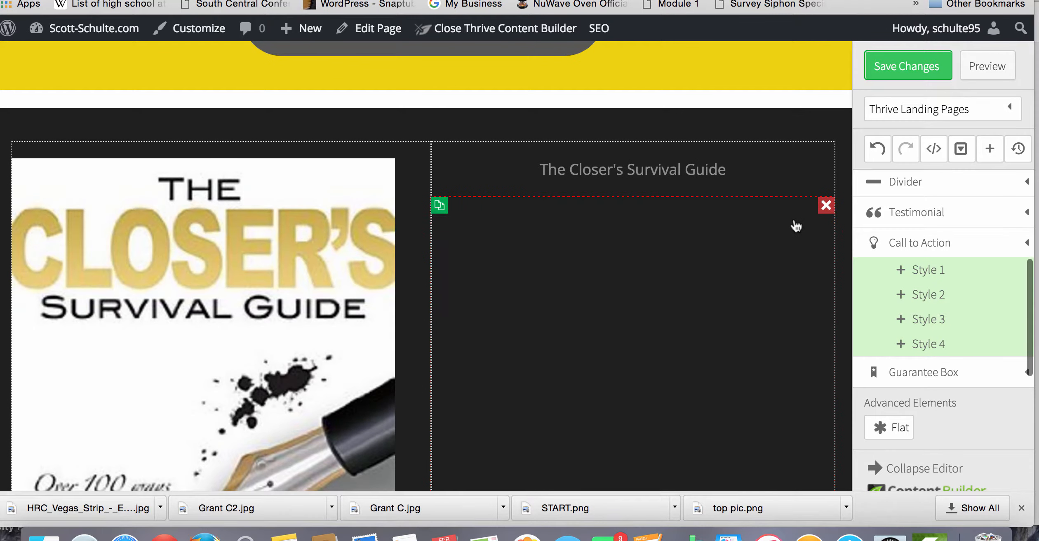
left_click(825, 205)
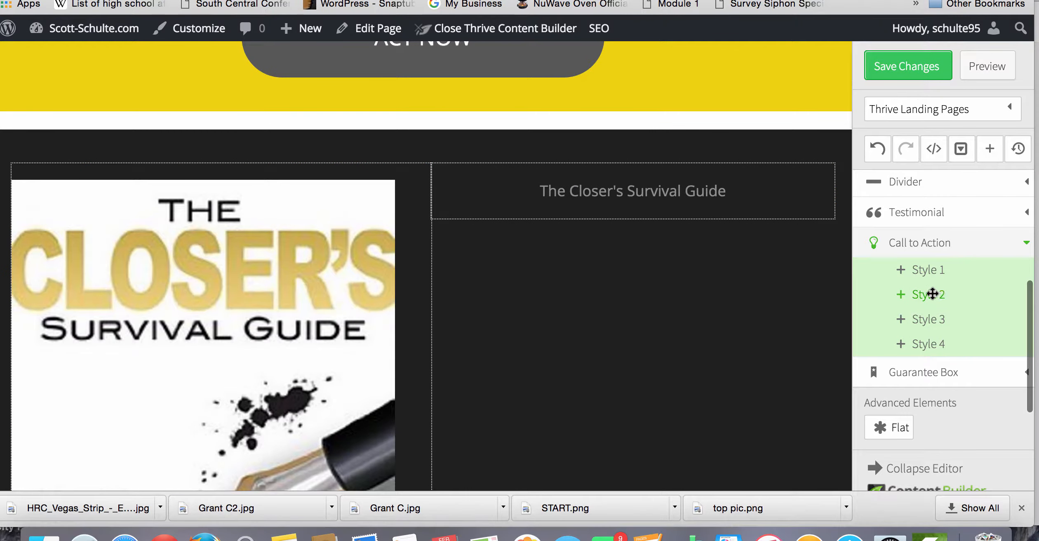
Undo the misplaced call to action beneath the e-book banner image in the dark header section.
scroll(933, 294, "up", 3)
scroll(635, 398, "down", 6)
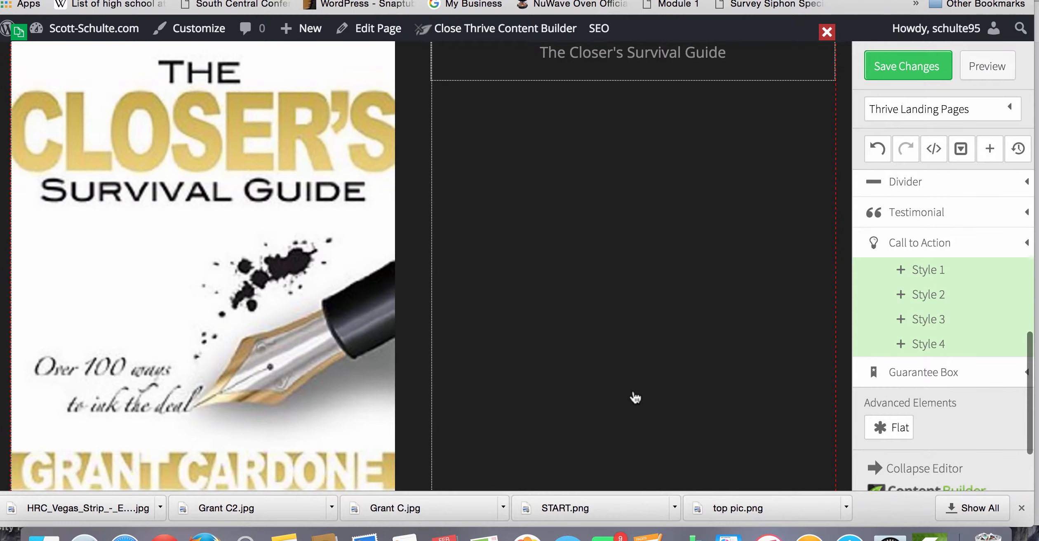
scroll(635, 398, "up", 20)
scroll(635, 398, "down", 1)
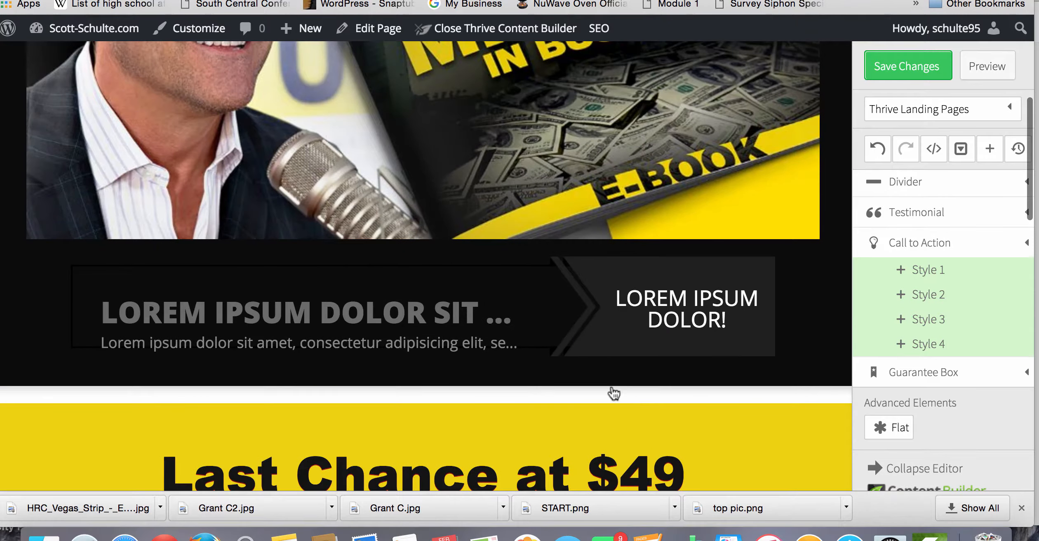
left_click(880, 156)
Add a Style 3 call to action beneath the book title in the second column.
scroll(658, 465, "down", 6)
scroll(659, 467, "down", 2)
scroll(944, 356, "down", 2)
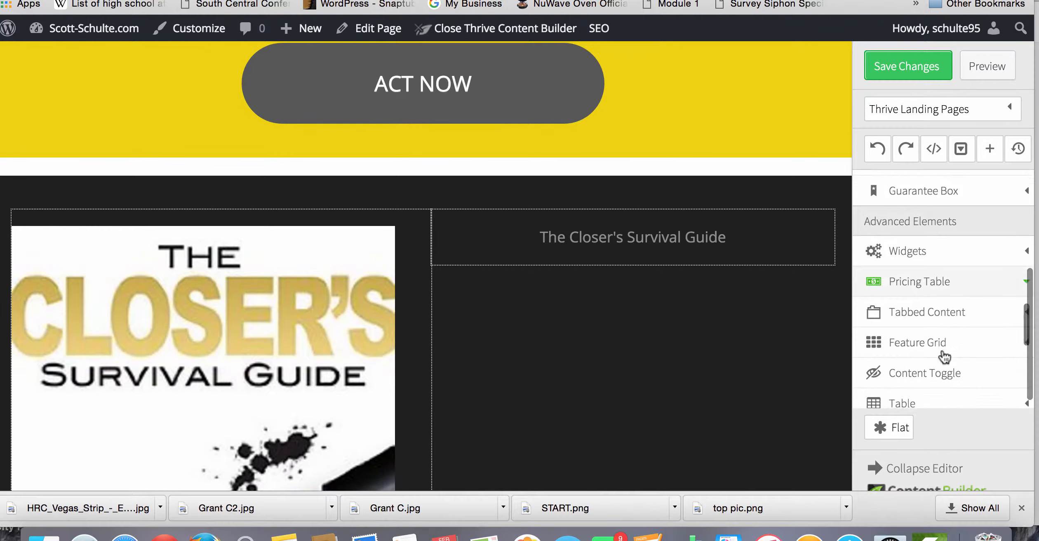
scroll(944, 357, "up", 3)
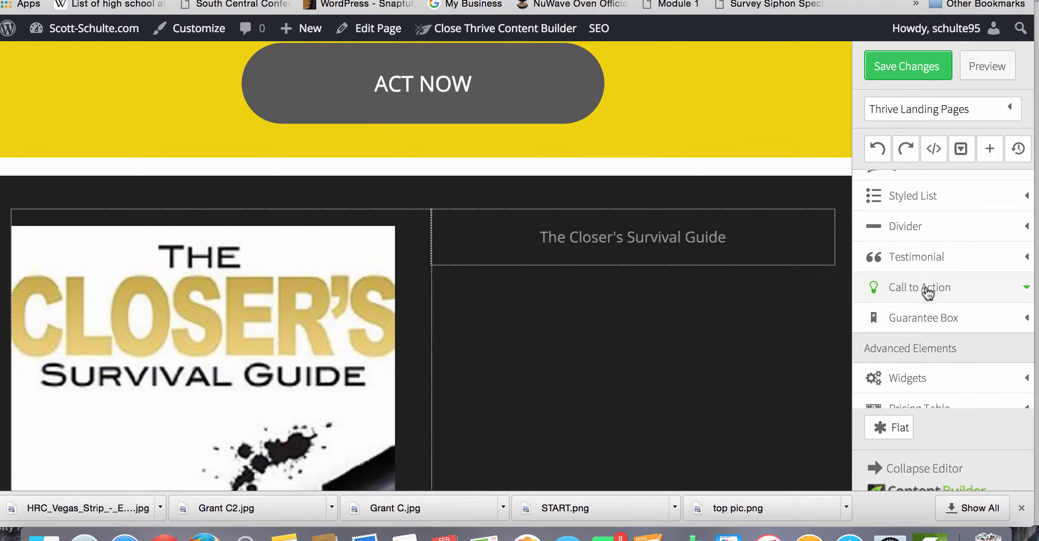
left_click(913, 290)
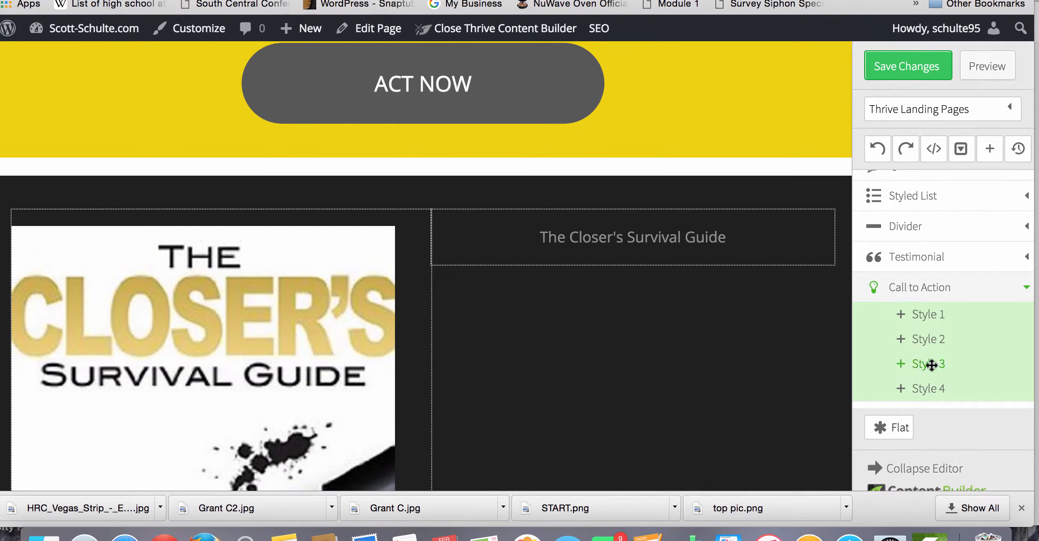
left_click_drag(927, 364, 731, 264)
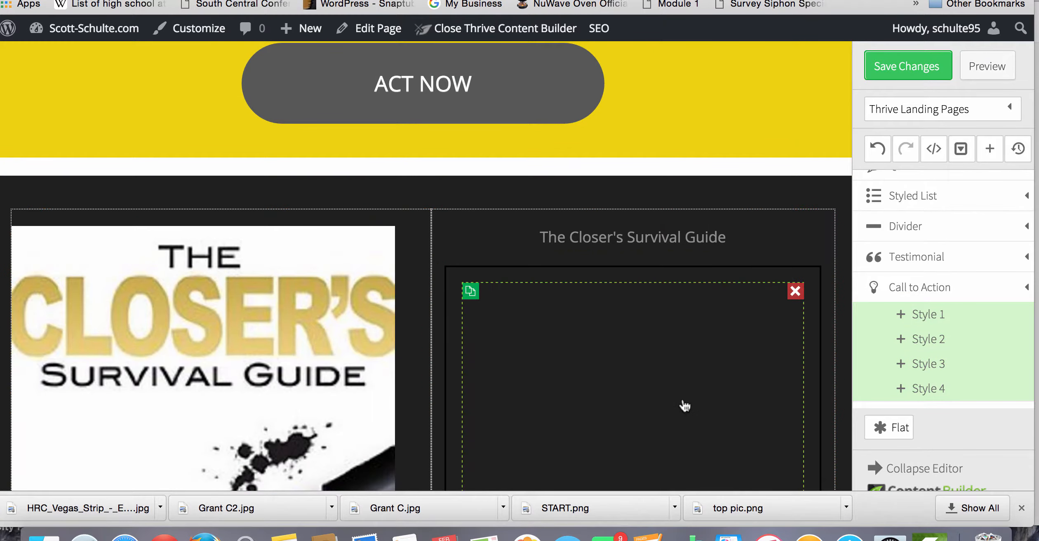
Remove the empty heading placeholder from the Style 3 call to action and delete the whole element from the second column.
scroll(684, 406, "down", 5)
scroll(685, 406, "down", 1)
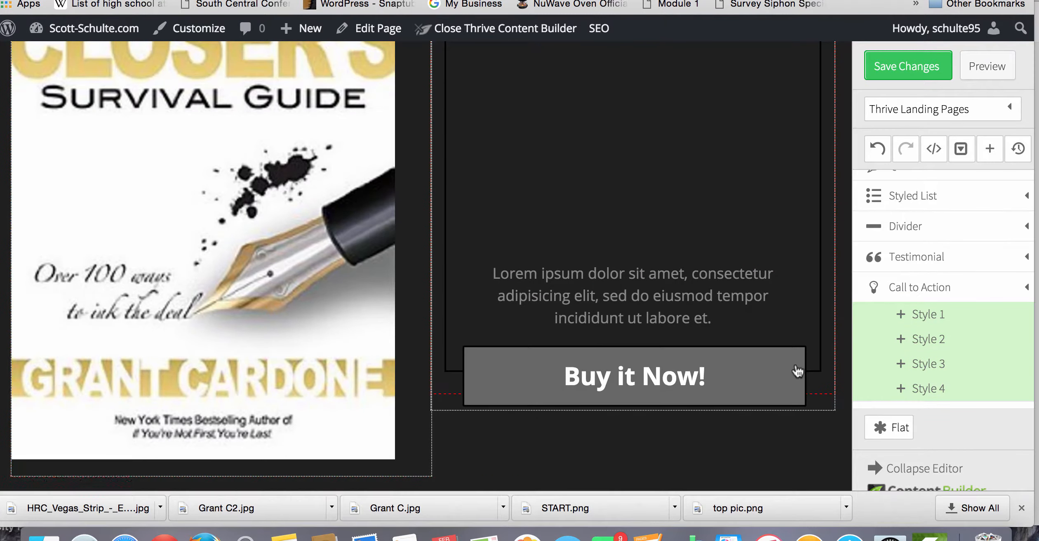
scroll(800, 220, "up", 4)
scroll(800, 218, "down", 1)
left_click(795, 218)
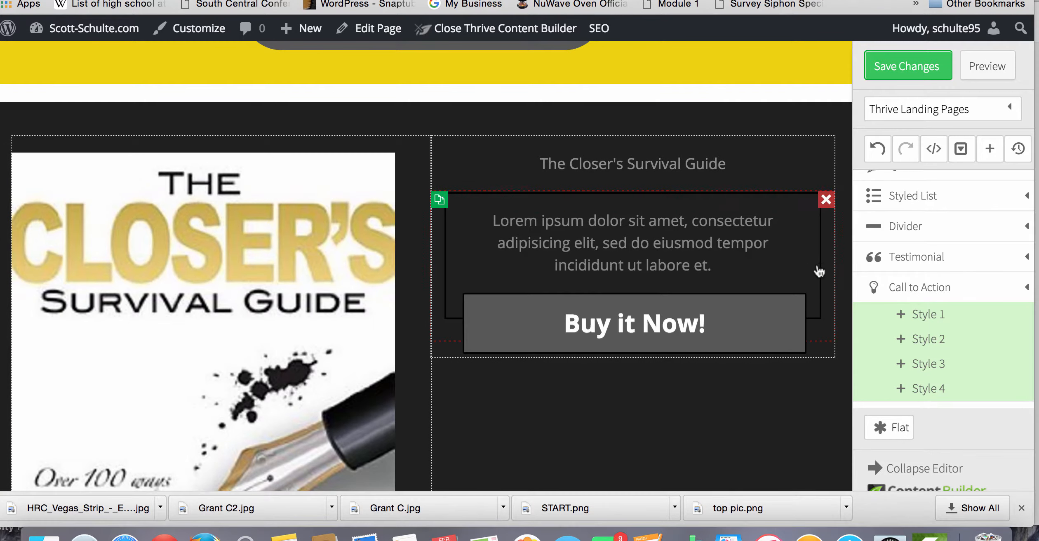
left_click(825, 201)
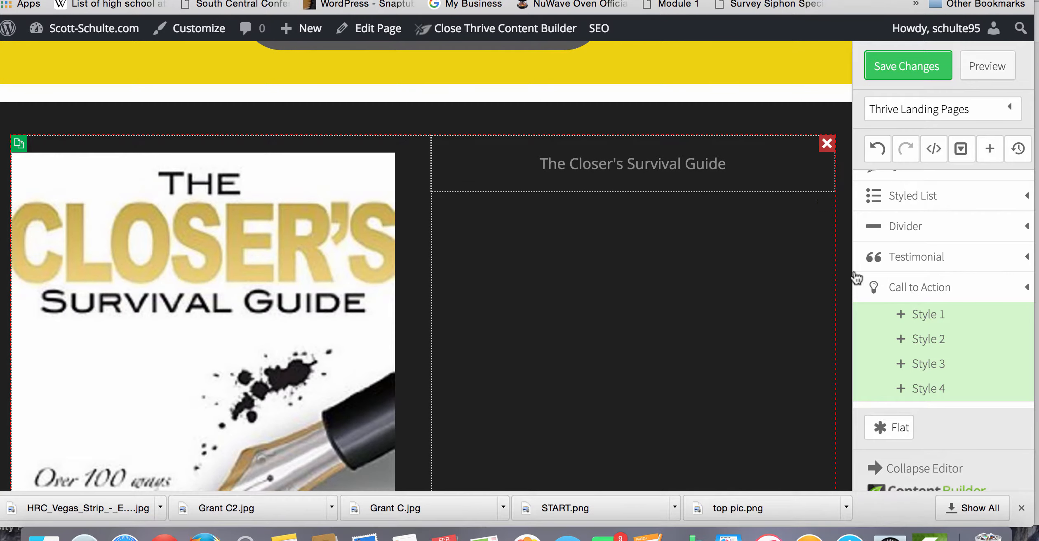
Try a Style 4 call to action beneath the book title in the second column and delete it.
left_click_drag(934, 386, 749, 194)
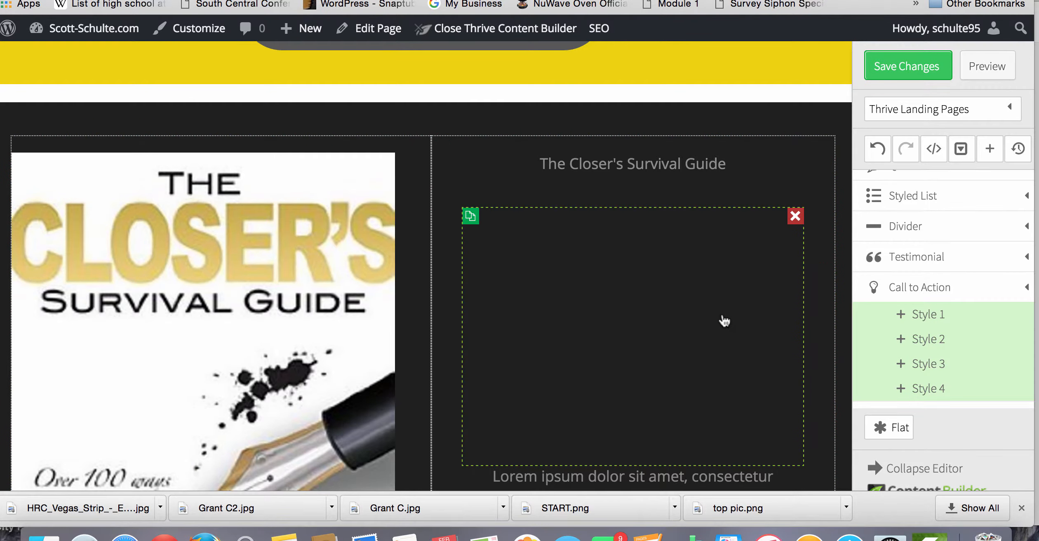
scroll(724, 320, "down", 8)
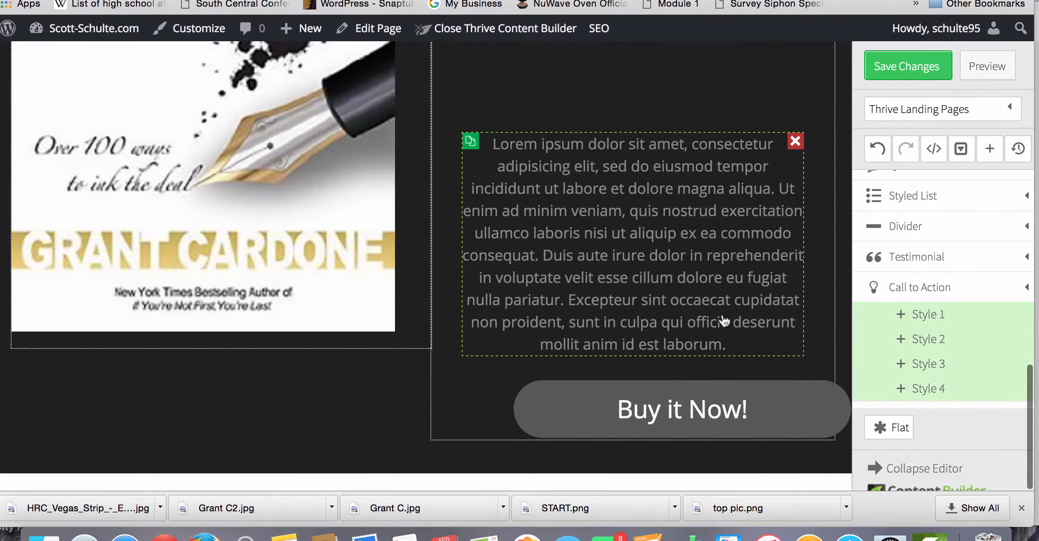
scroll(723, 320, "up", 8)
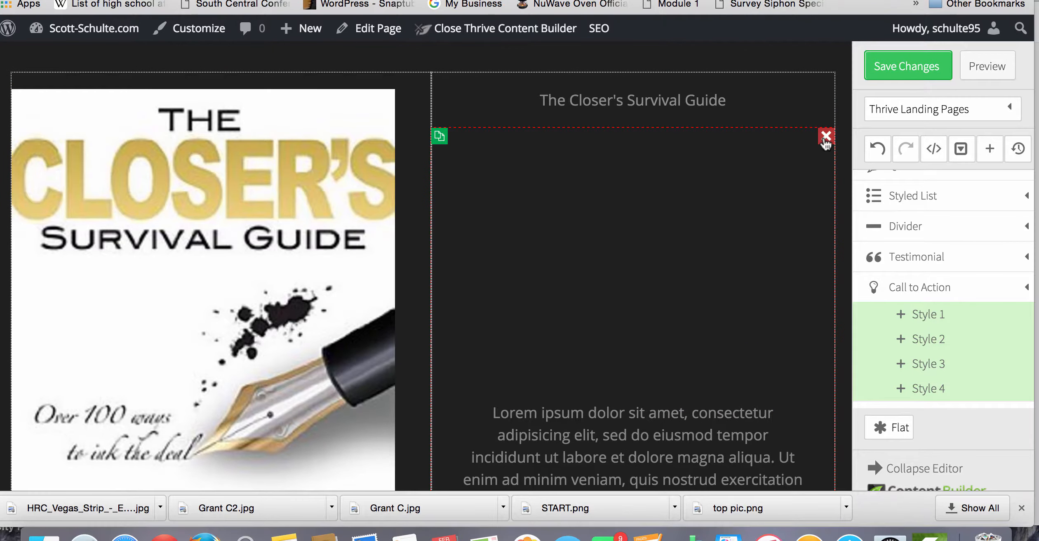
left_click(826, 137)
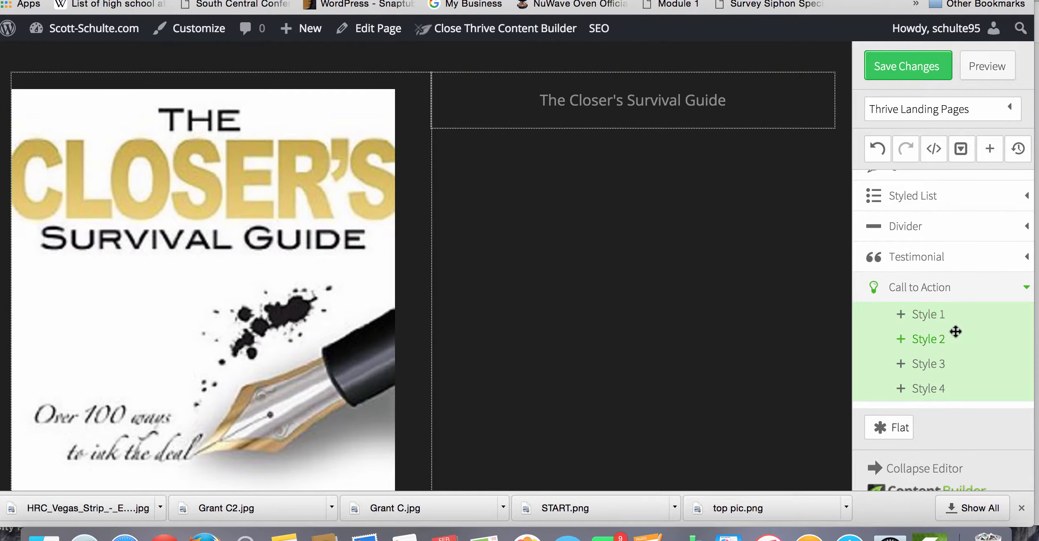
Add a Style 1 call to action beneath the book title in the second column and delete its empty heading placeholder.
left_click_drag(926, 319, 689, 129)
scroll(650, 301, "down", 10)
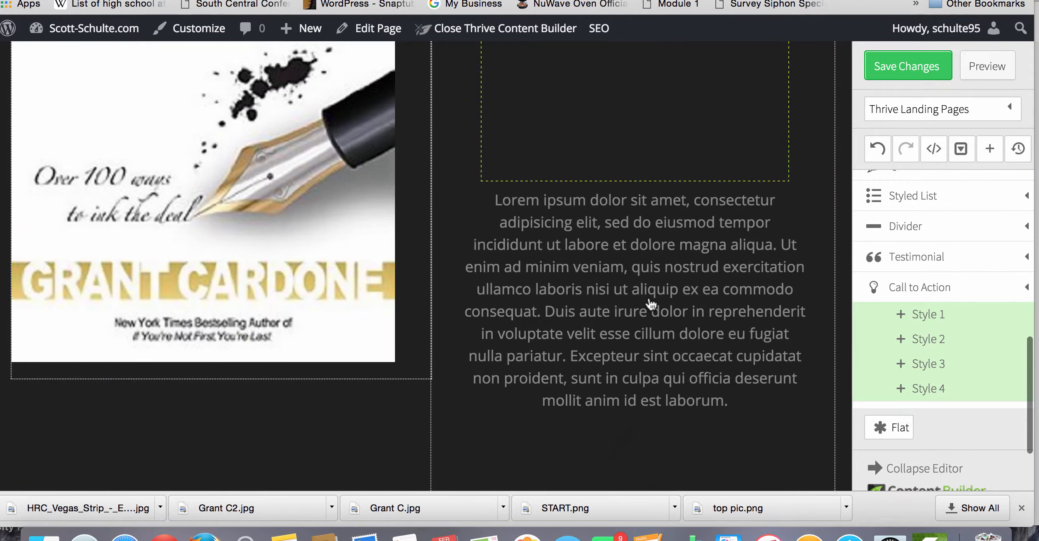
scroll(651, 301, "up", 10)
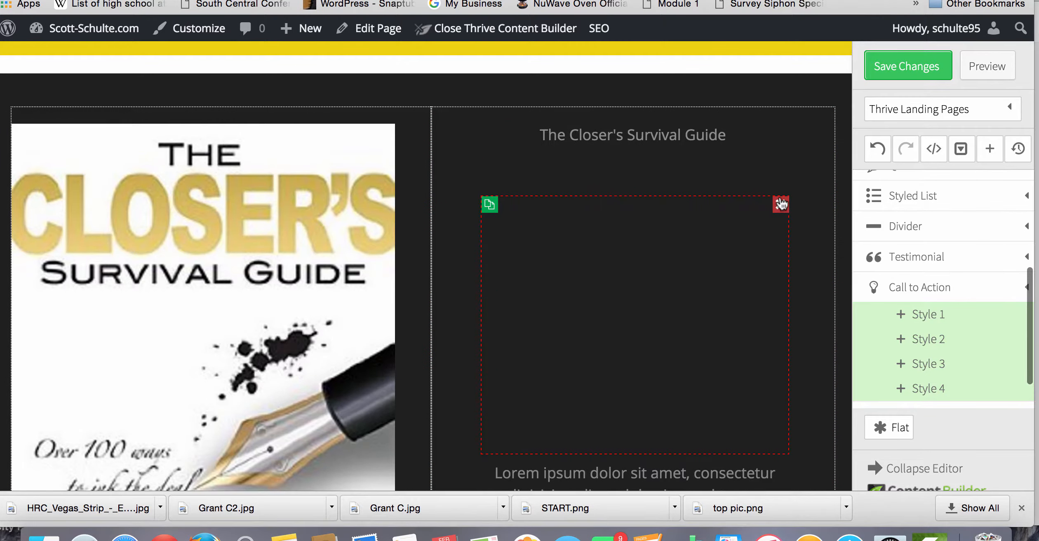
left_click(782, 205)
scroll(641, 340, "down", 6)
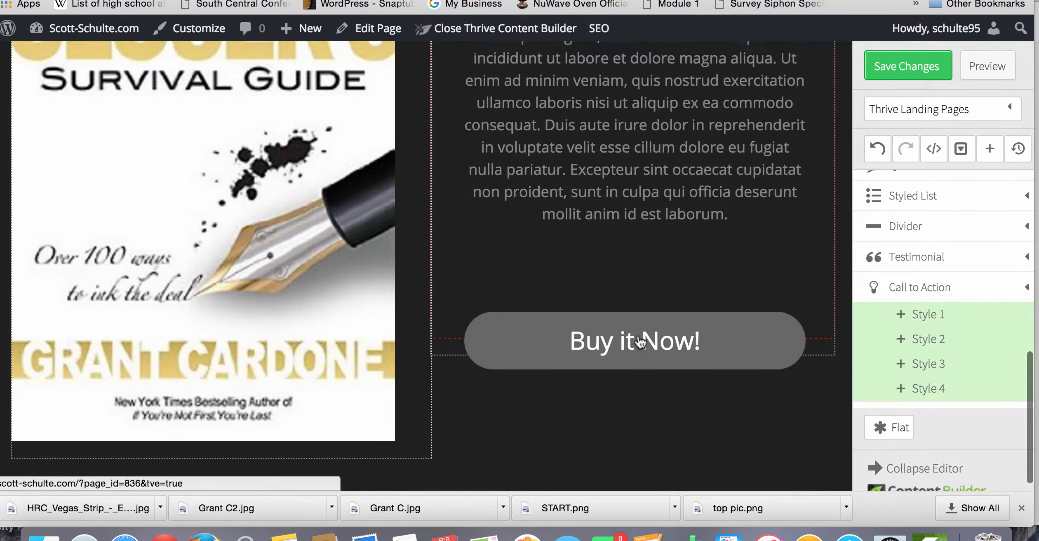
Copy the book description from the reference page and paste it over the call to action's placeholder paragraph.
scroll(649, 336, "up", 5)
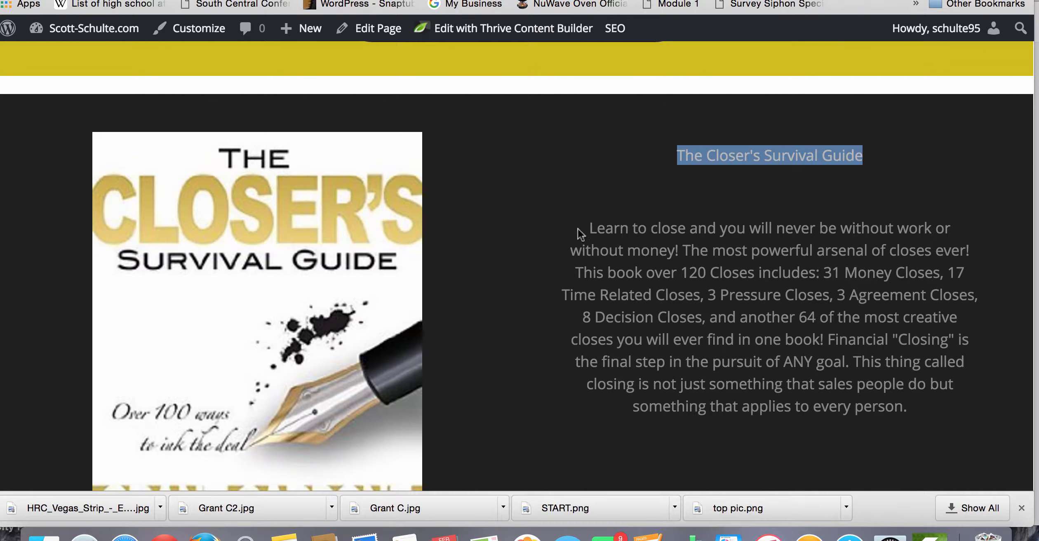
left_click_drag(590, 227, 893, 441)
key("super+c")
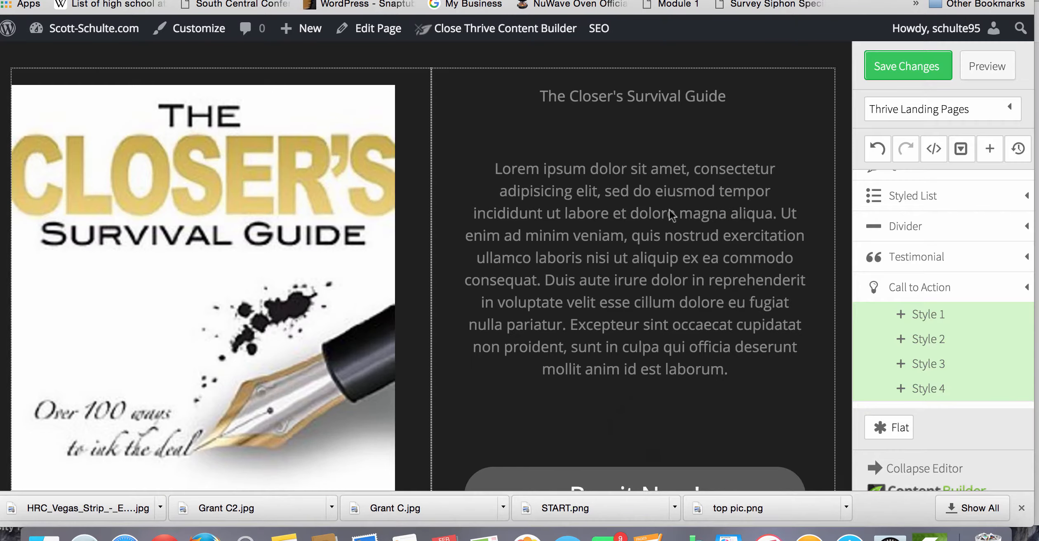
left_click(504, 175)
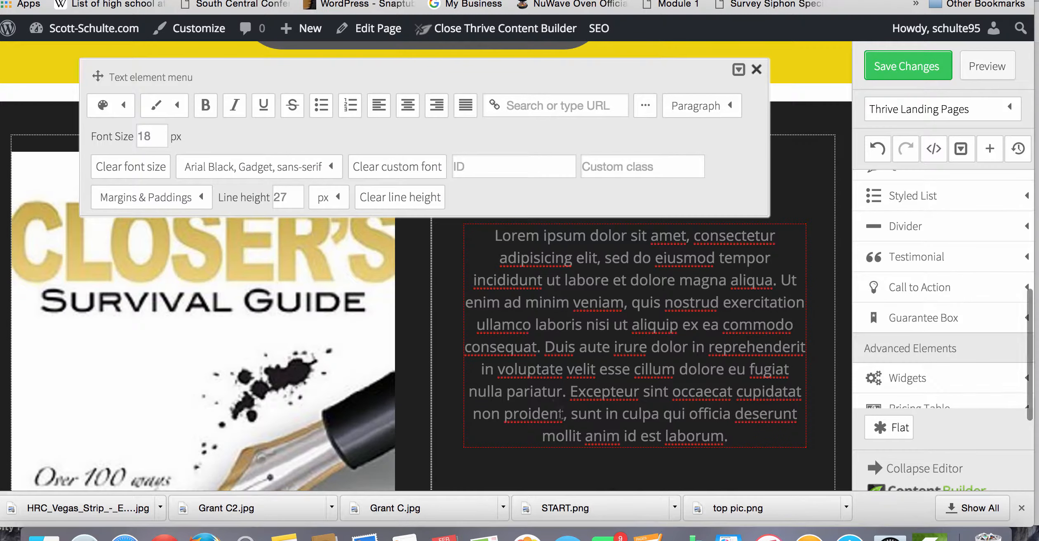
left_click_drag(728, 435, 478, 226)
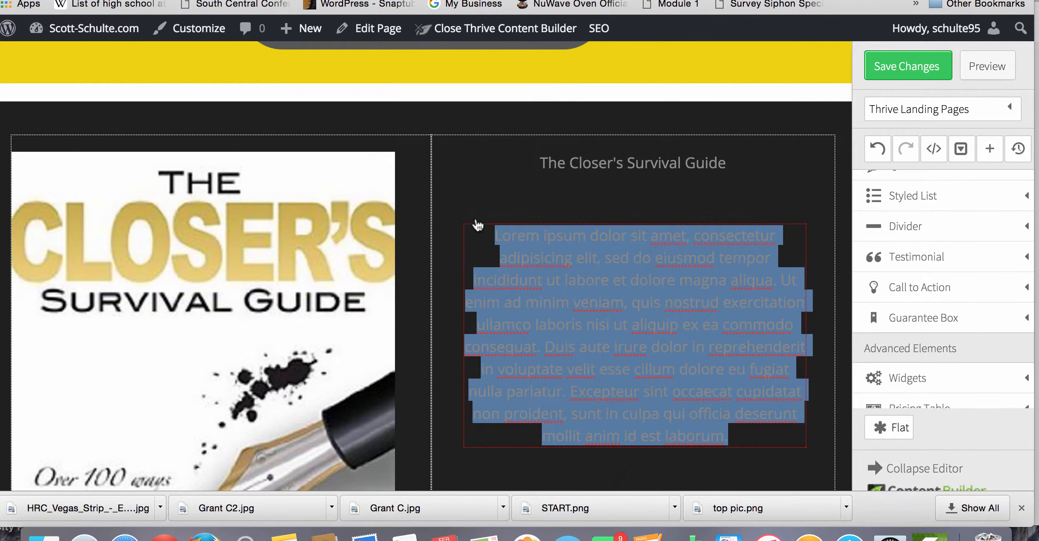
key("super+v")
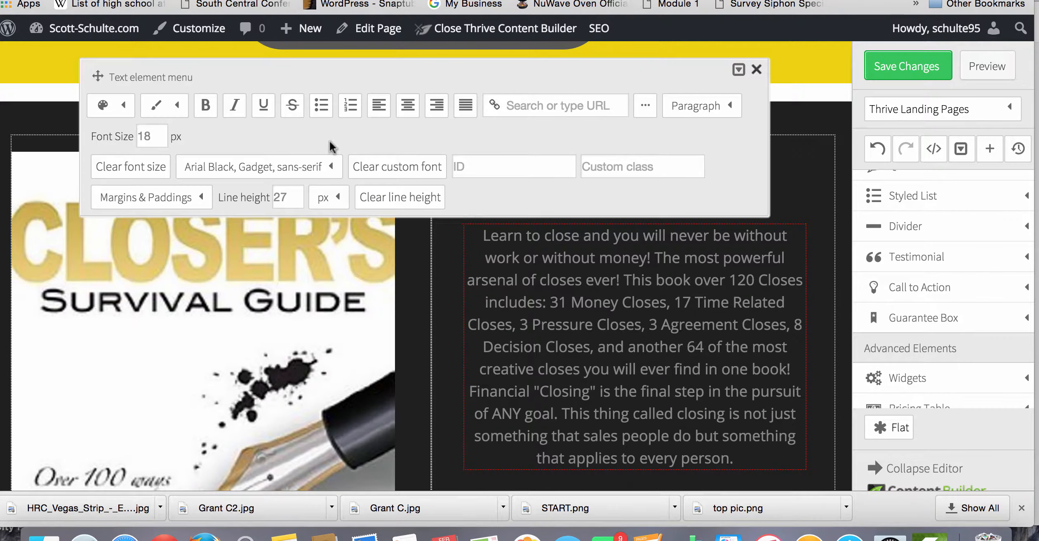
Left-align the book description and set its text color to #aaaaa9, saving the page changes.
left_click(379, 107)
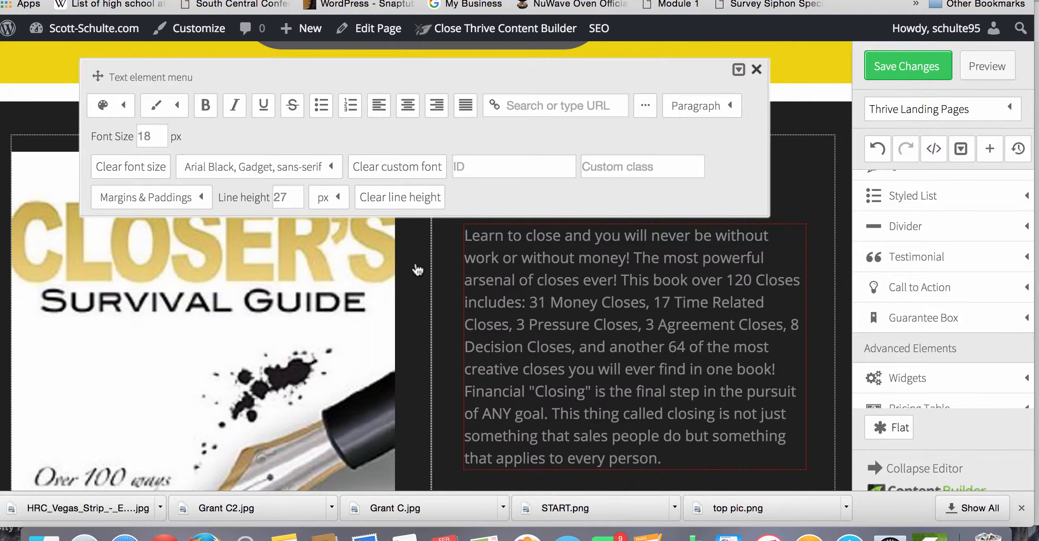
left_click(123, 108)
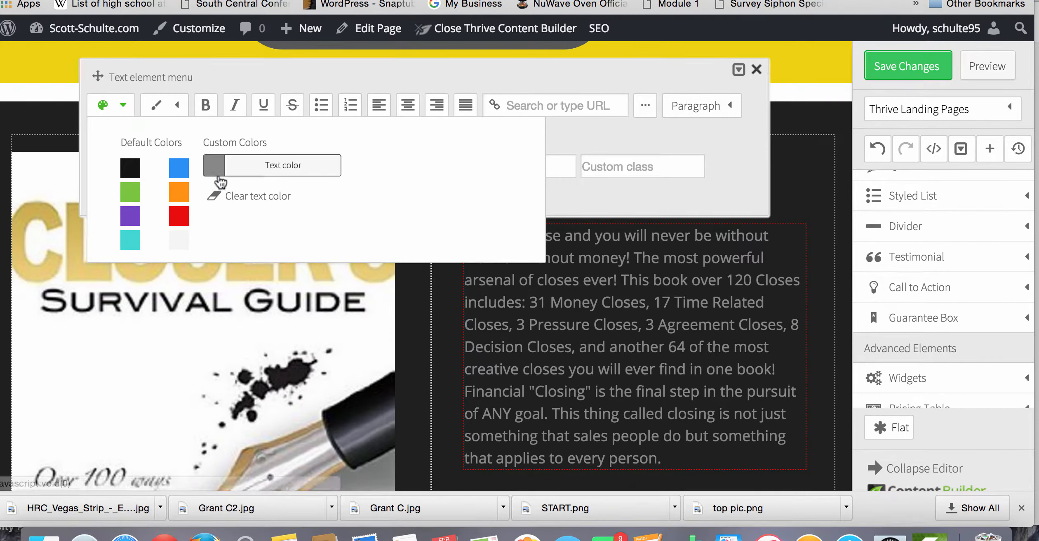
left_click(259, 164)
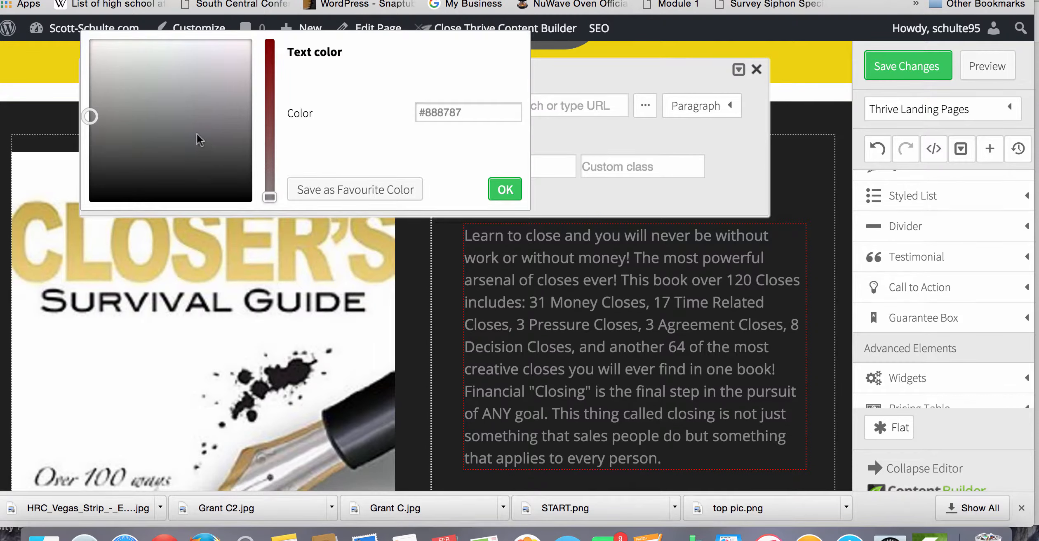
left_click_drag(88, 109, 113, 93)
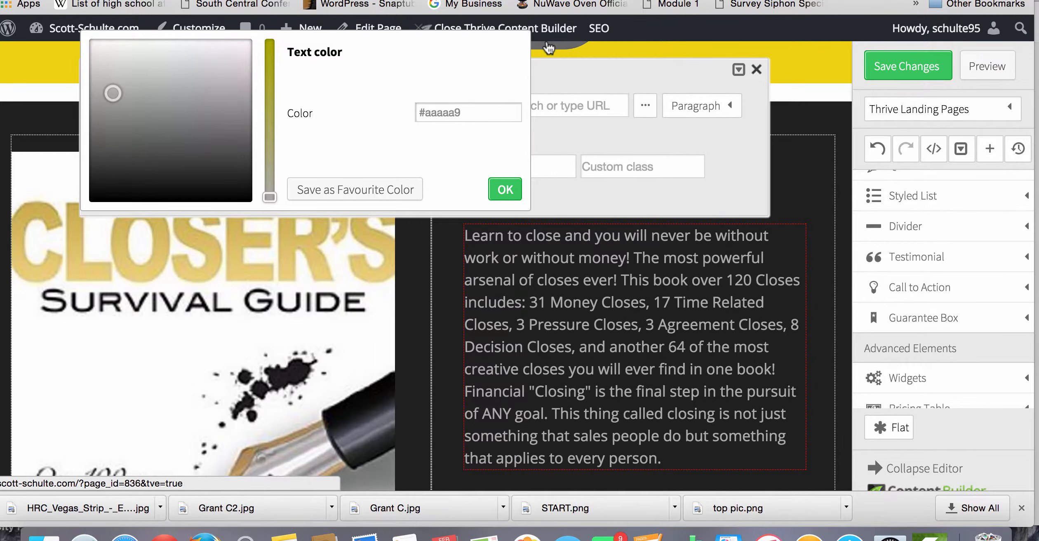
left_click(505, 190)
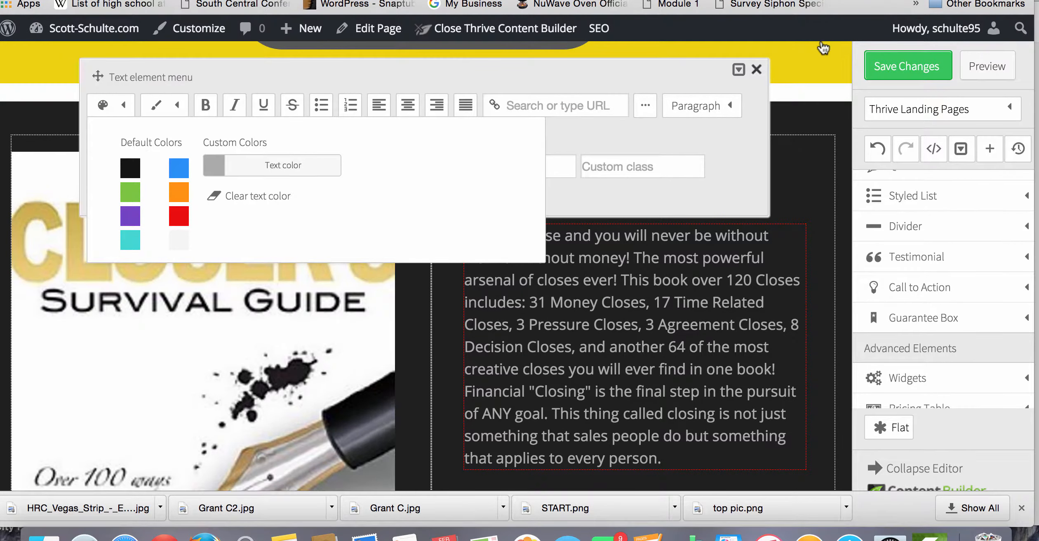
left_click(908, 66)
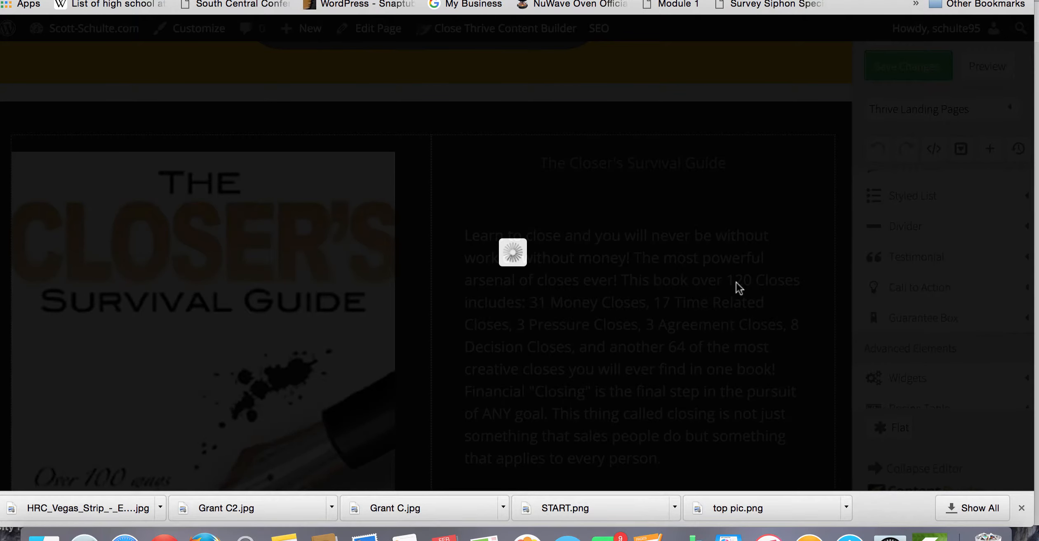
Open the call to action options for the Buy it Now! button beneath the book description.
scroll(738, 288, "down", 5)
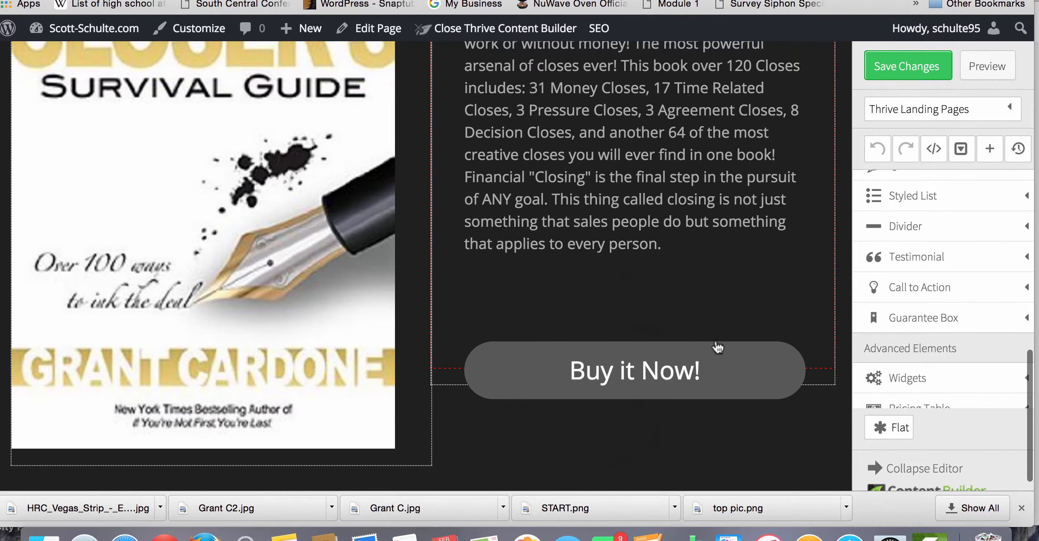
left_click(668, 374)
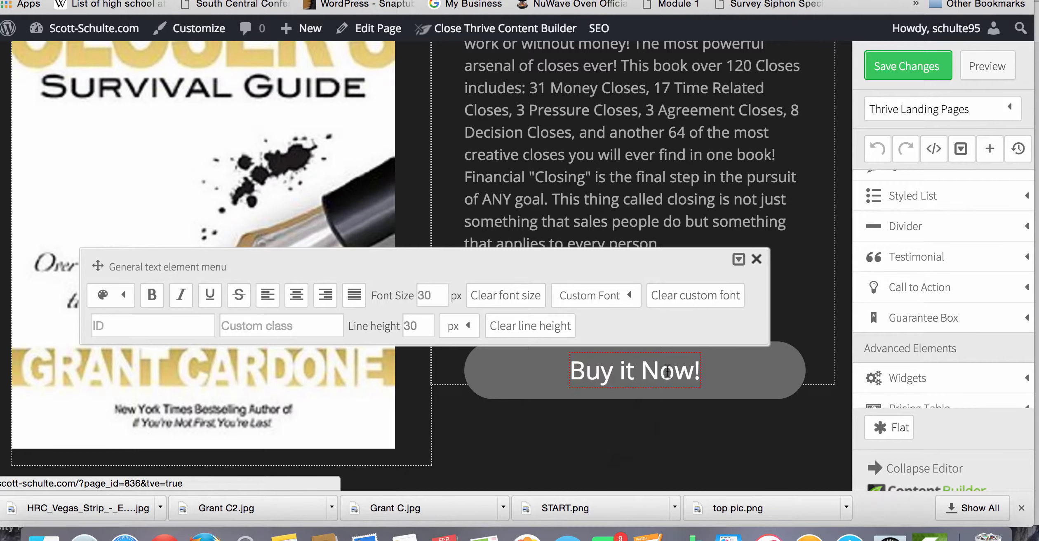
scroll(668, 373, "up", 7)
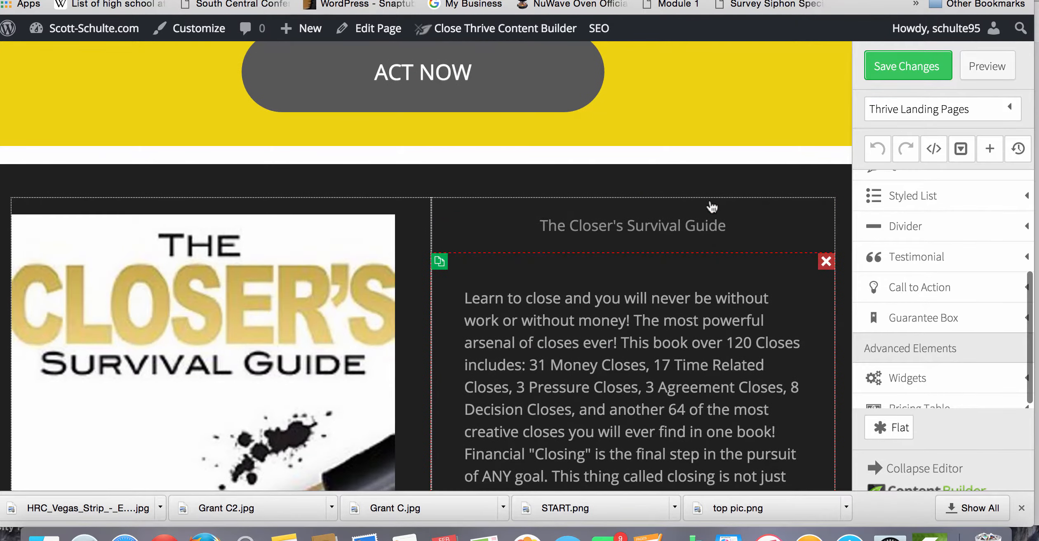
scroll(698, 296, "down", 3)
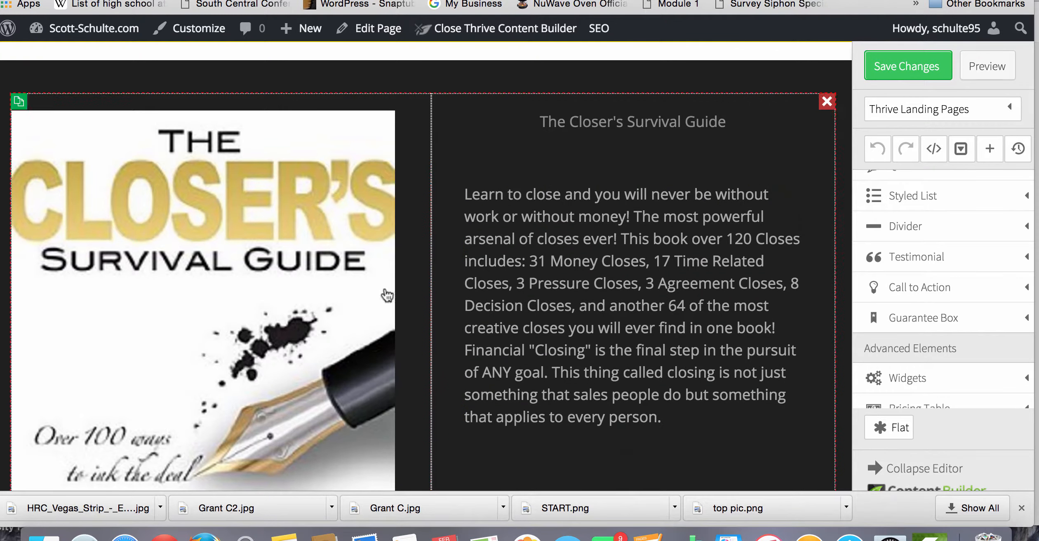
scroll(325, 316, "down", 2)
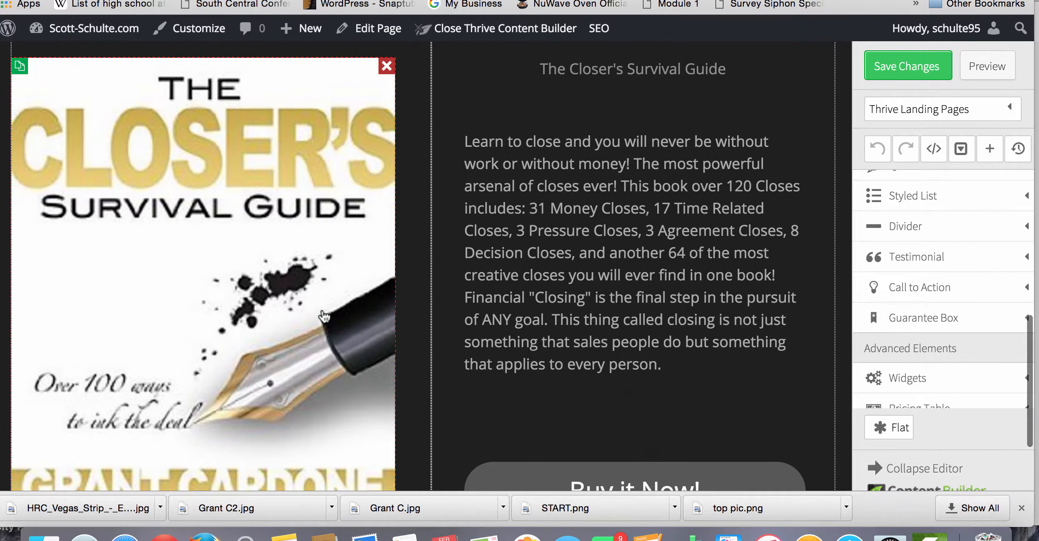
scroll(324, 316, "down", 3)
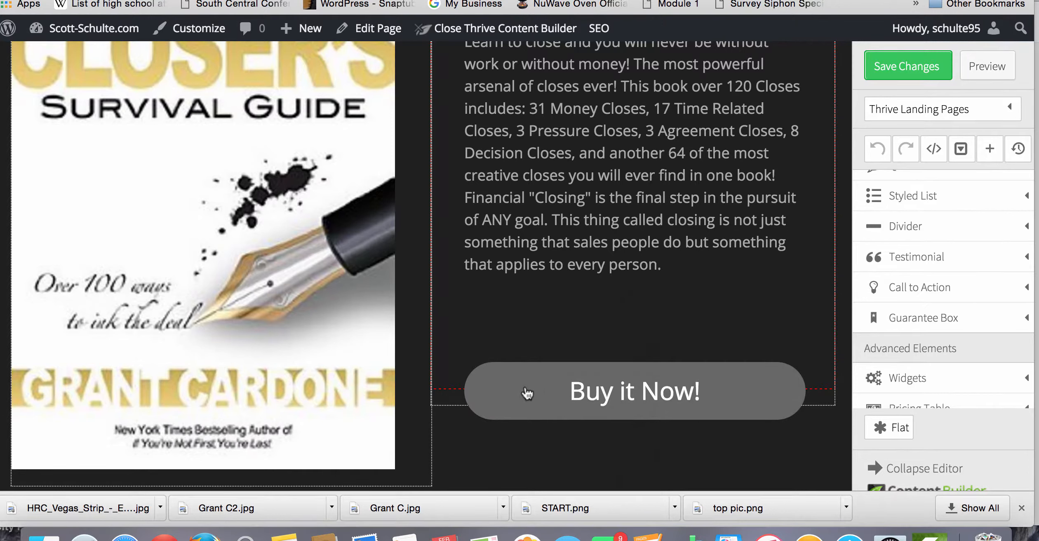
left_click(554, 403)
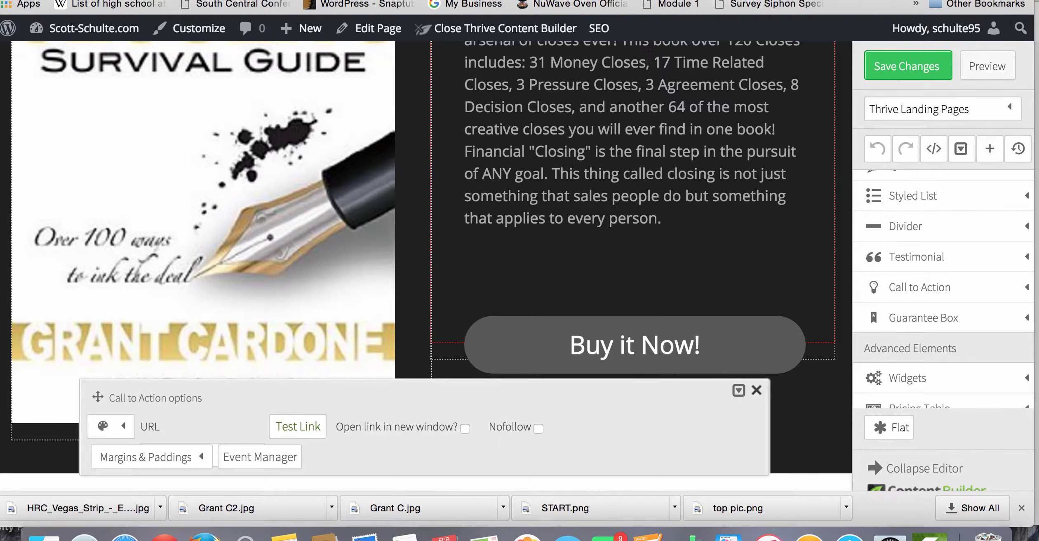
Open amazon.com in a new browser tab.
key("super+t")
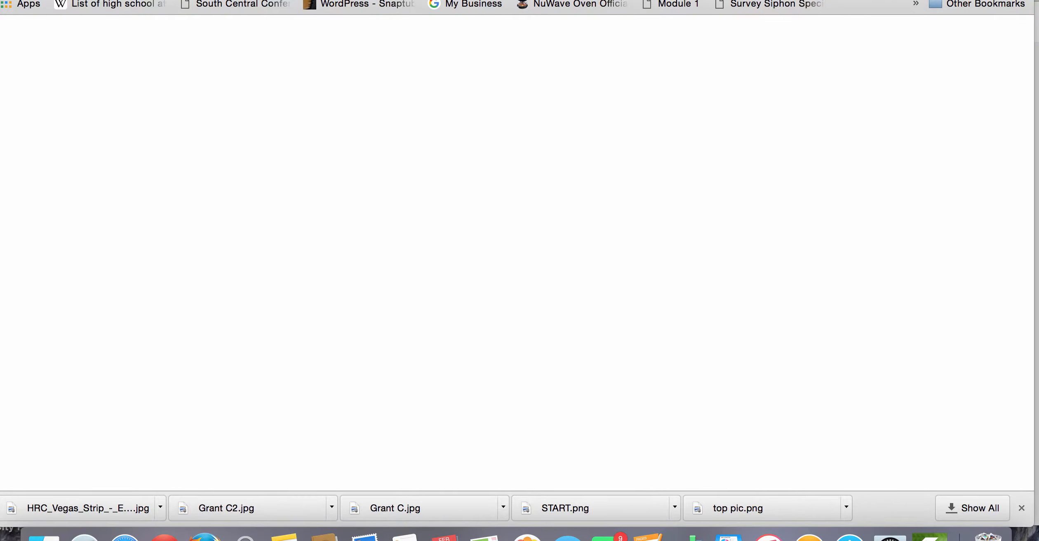
type("amazon.c")
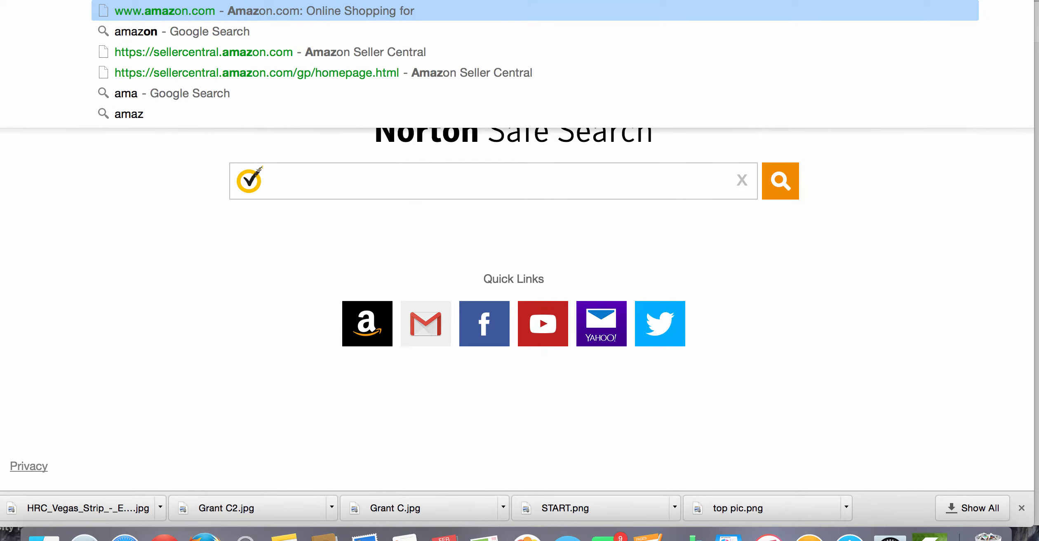
type("m")
key("Return")
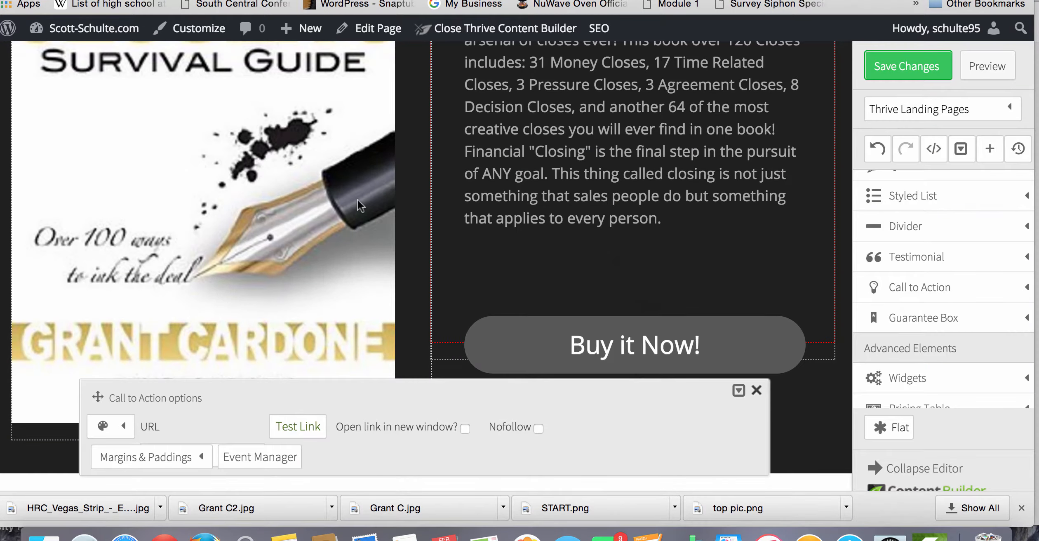
scroll(292, 192, "up", 3)
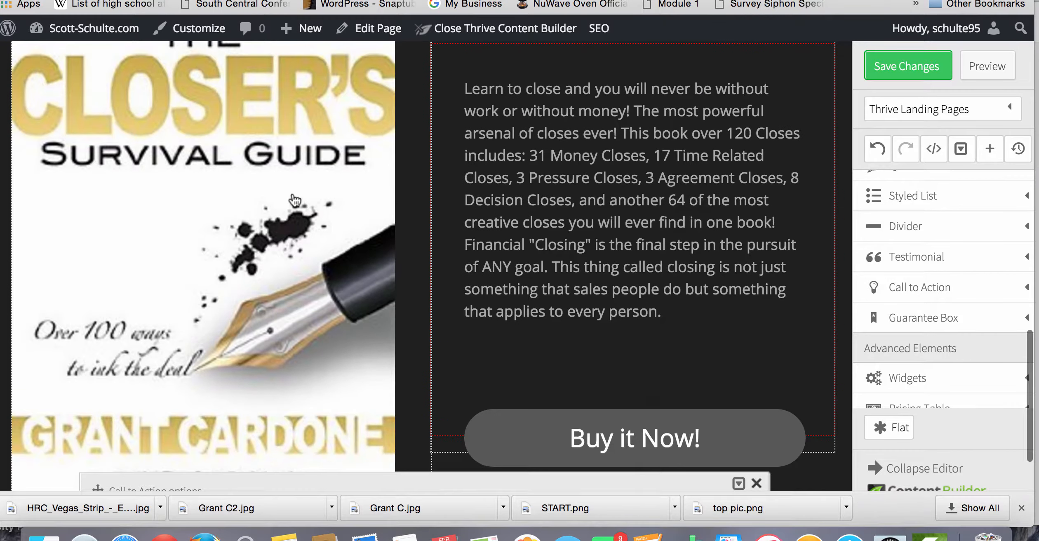
left_click(292, 195)
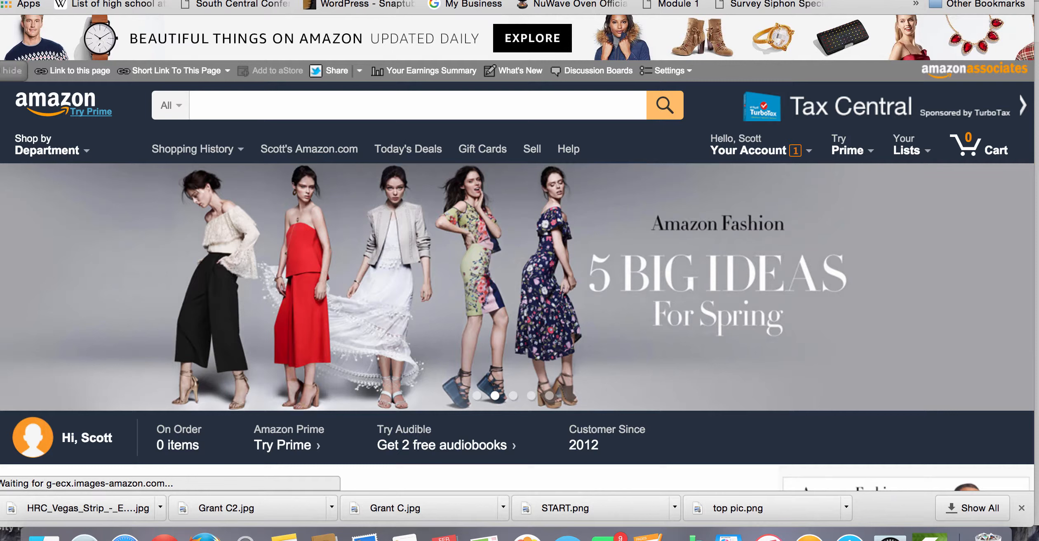
Search Amazon for "the closers survival guide" and open the Kindle edition titled The Closer's Survival Guide: Over 100 ways to ink the deal.
left_click(536, 0)
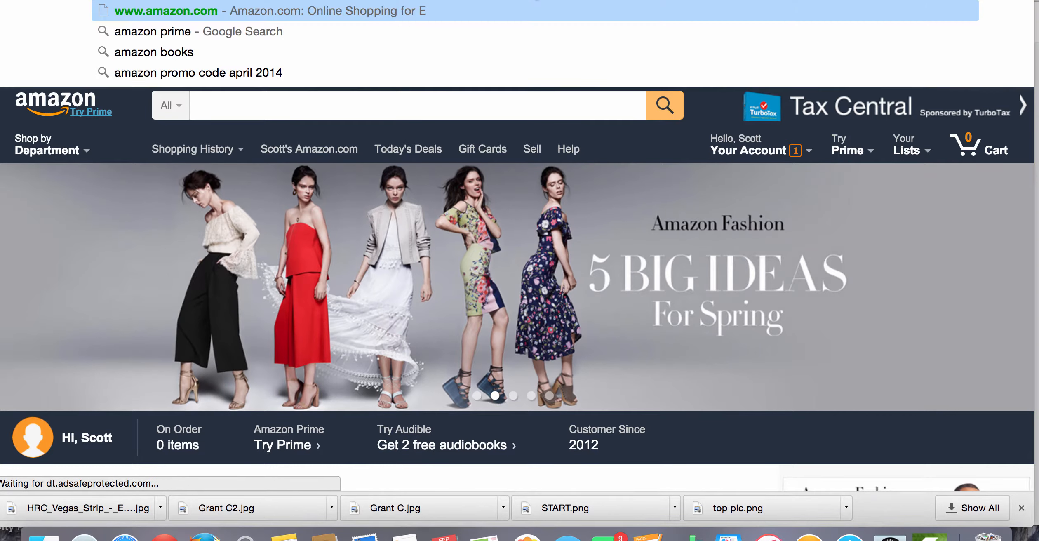
left_click(386, 114)
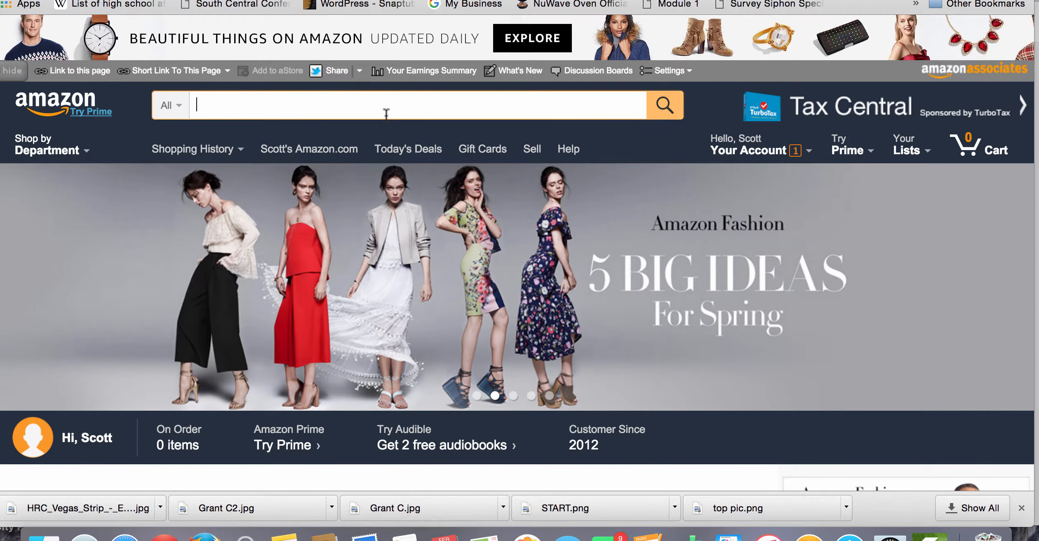
type("The col")
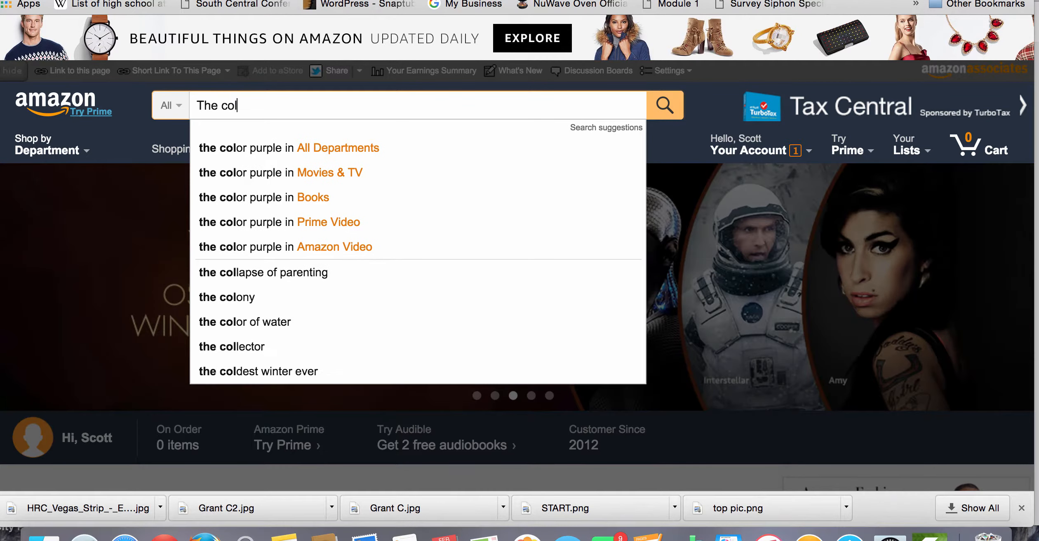
key("BackSpace")
type("losers")
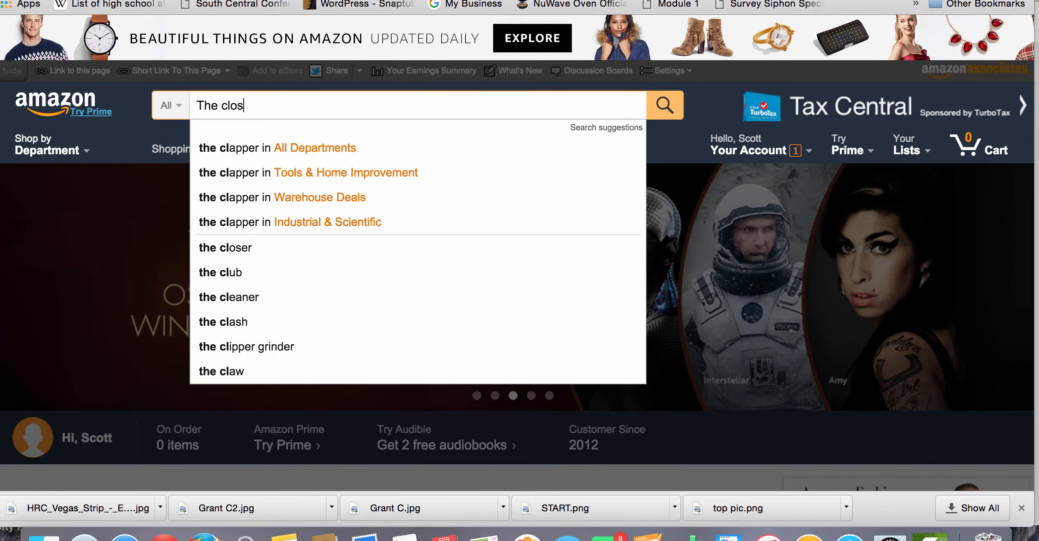
type("u")
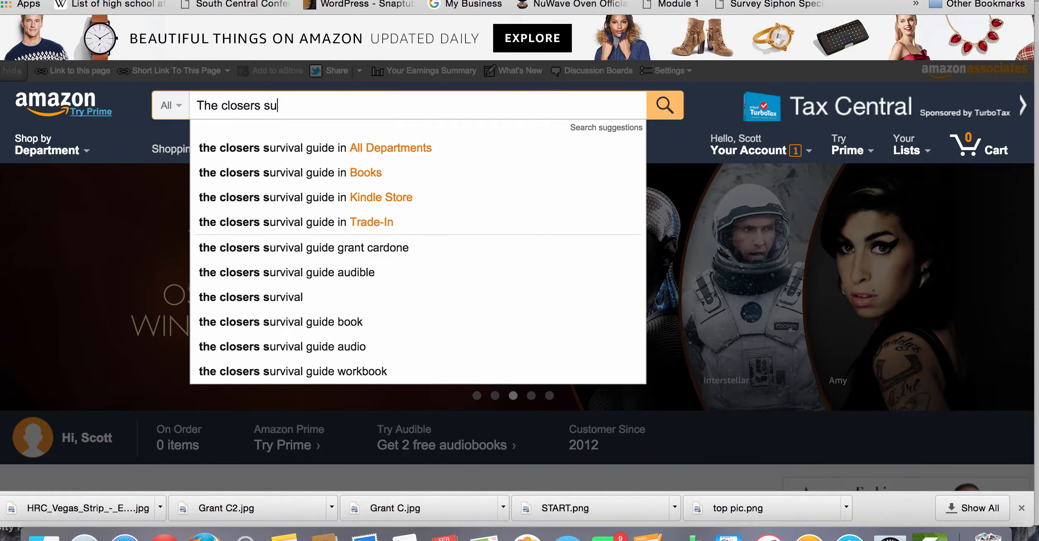
left_click(360, 150)
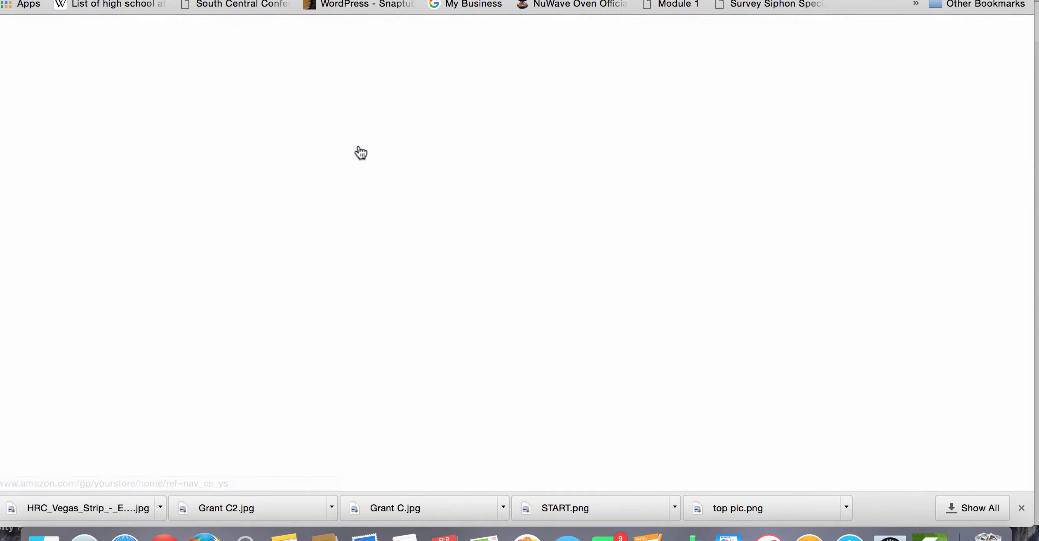
scroll(425, 301, "down", 5)
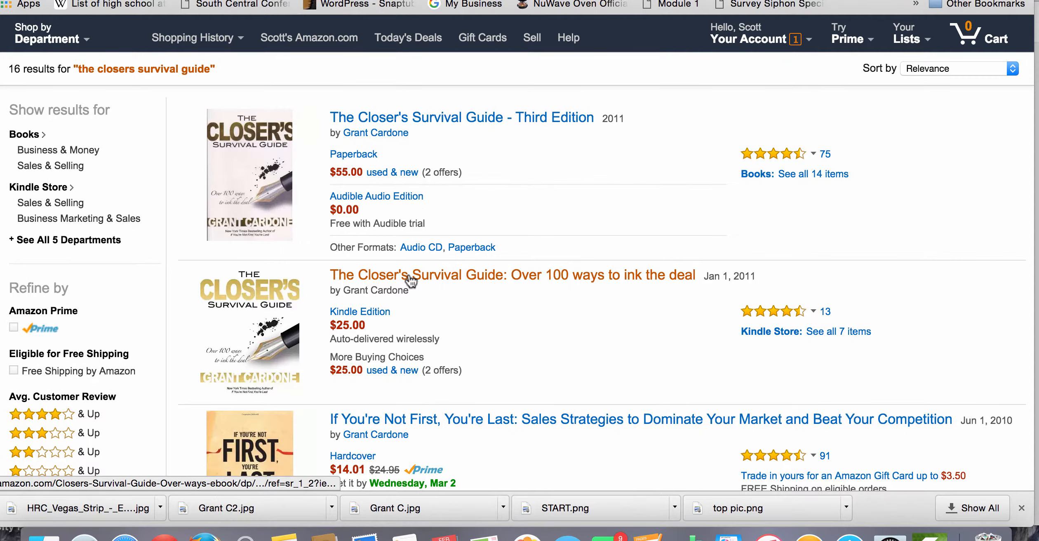
left_click(410, 280)
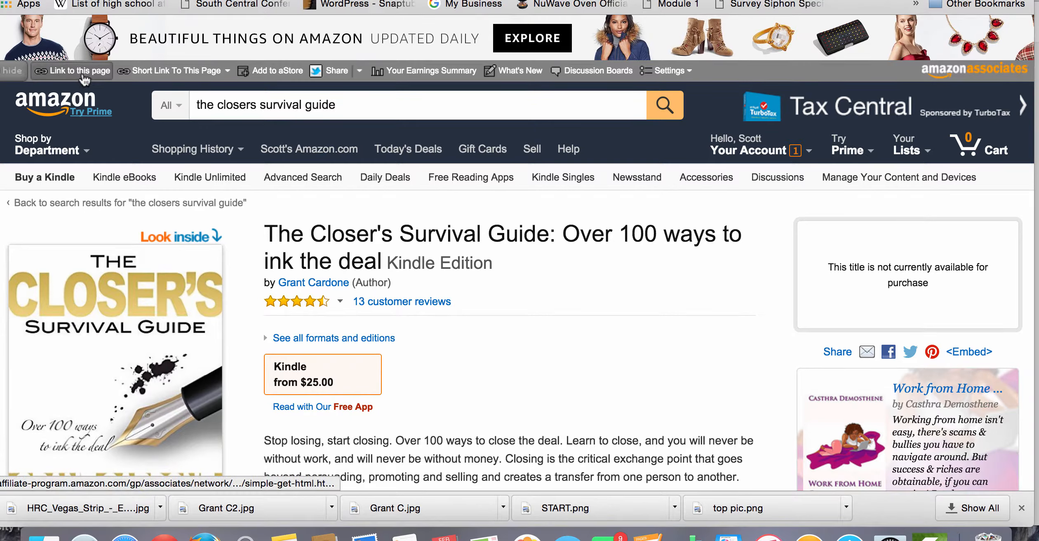
Copy the book page's short Amazon link into the Buy it Now! button's URL in the page editor and save the page changes.
left_click(174, 70)
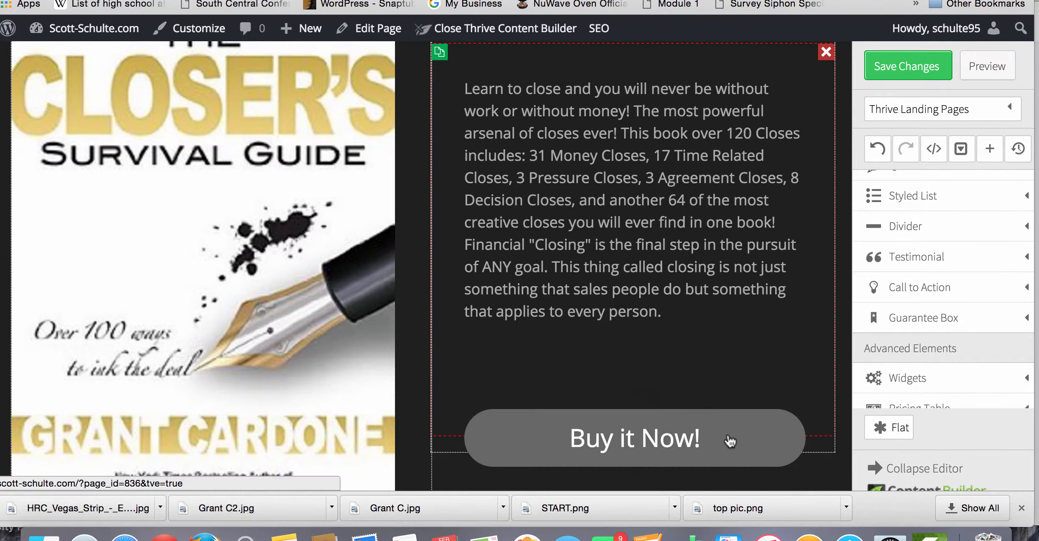
left_click(730, 440)
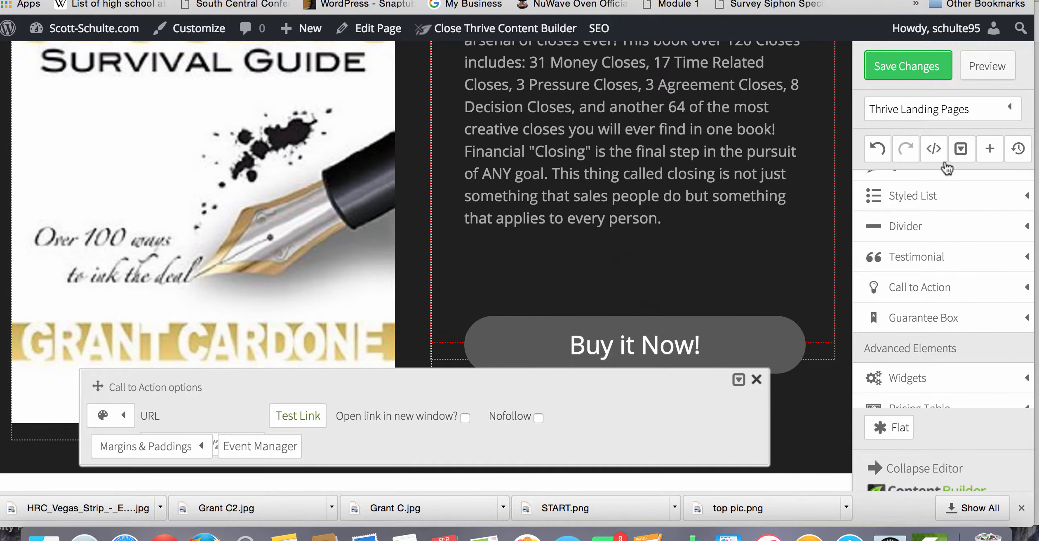
left_click(891, 68)
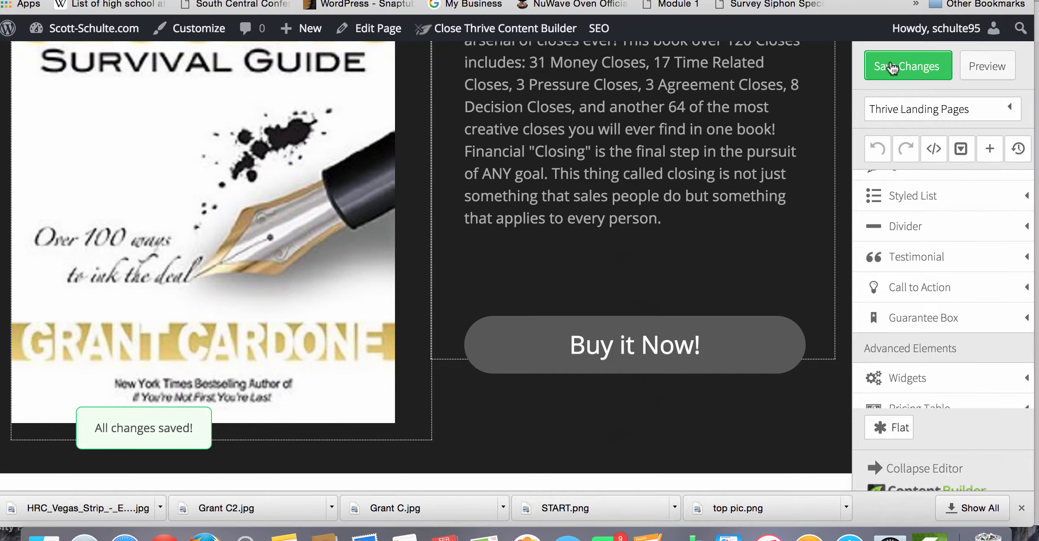
Test the Buy it Now! button's link, check the Amazon book page it leads to, and close the call to action options.
left_click(738, 354)
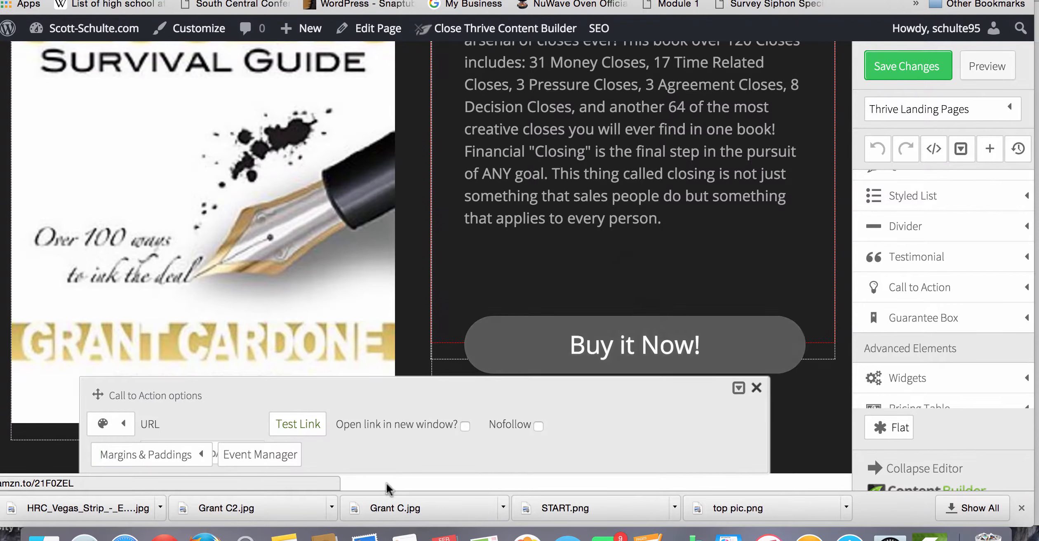
left_click(296, 425)
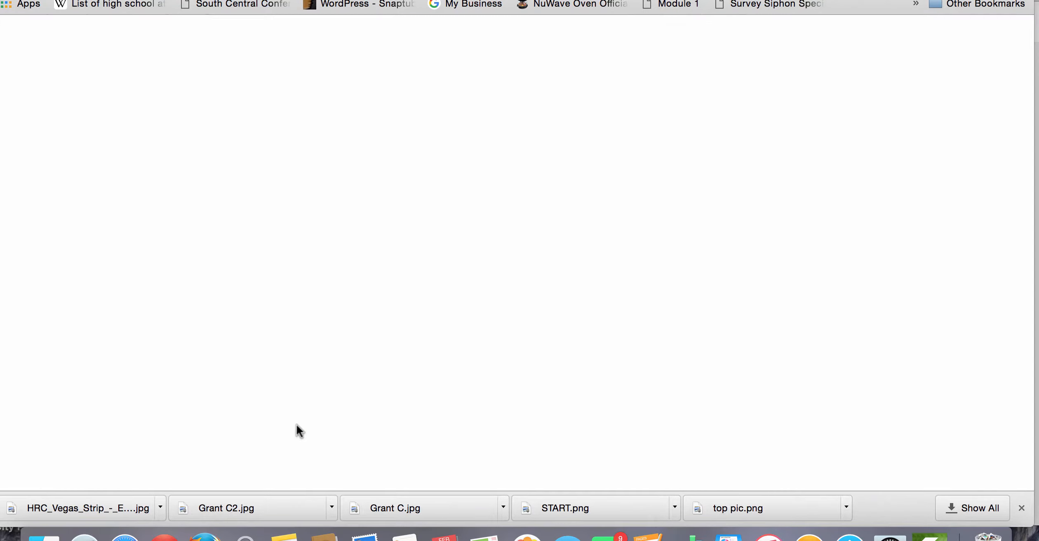
scroll(381, 315, "down", 2)
scroll(380, 314, "down", 1)
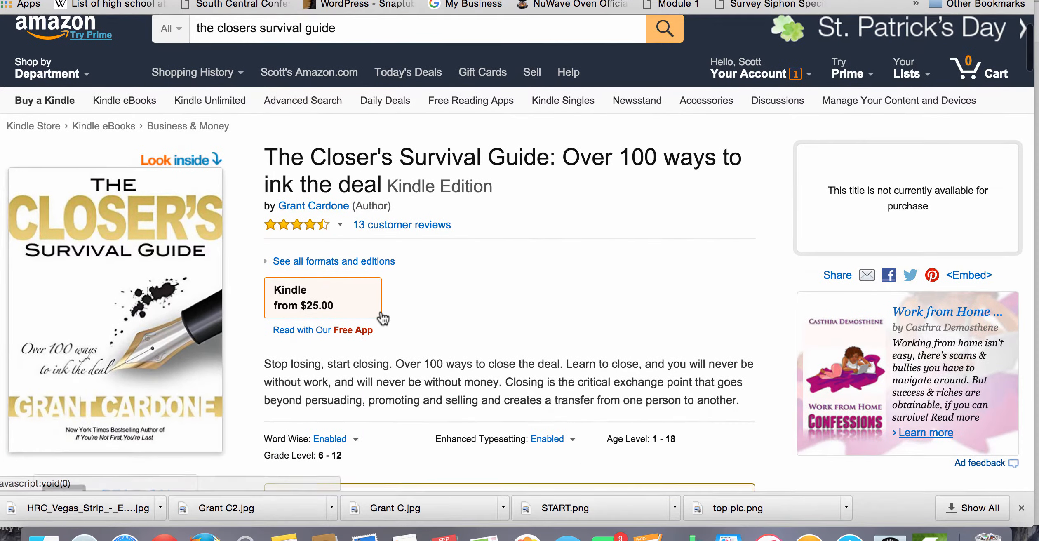
scroll(380, 313, "up", 1)
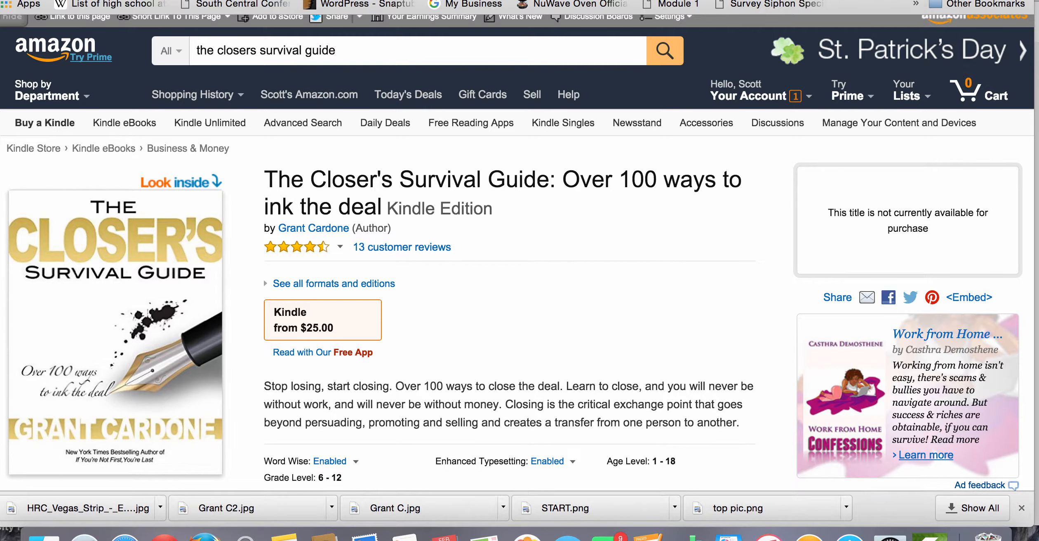
key("ctrl+Tab")
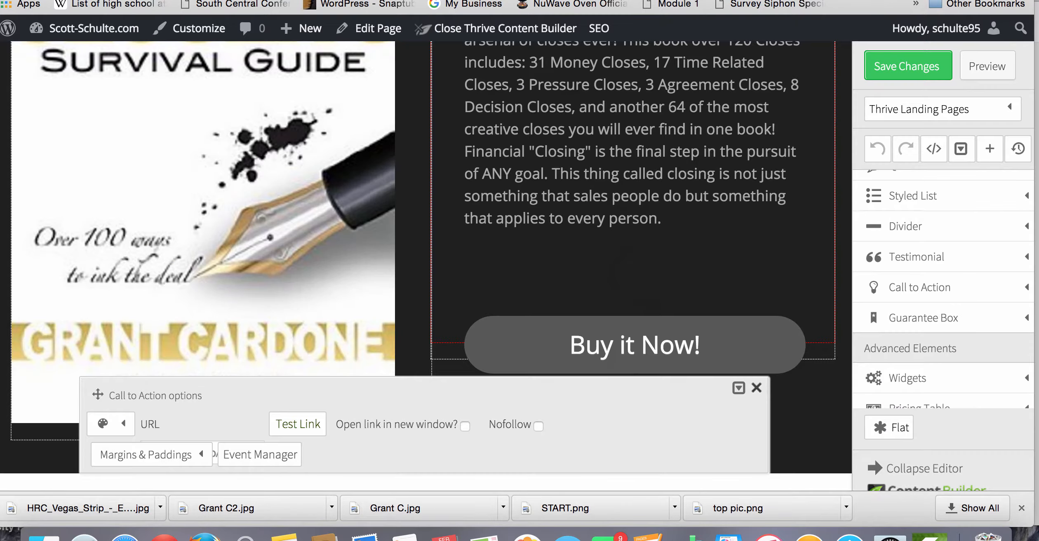
left_click(758, 390)
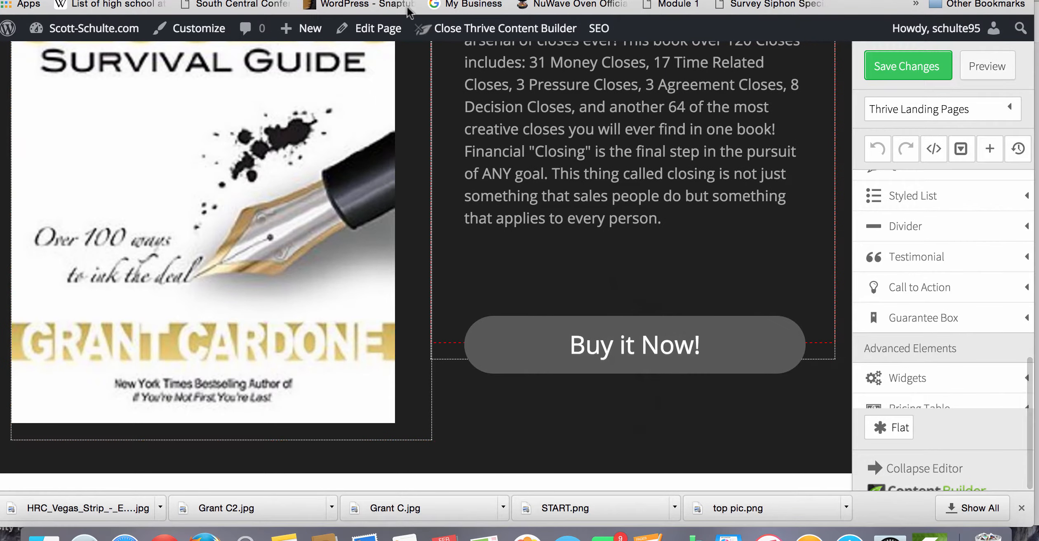
Check which video follows the book section on the reference page, and open YouTube in place of the Amazon page.
key("ctrl+Tab")
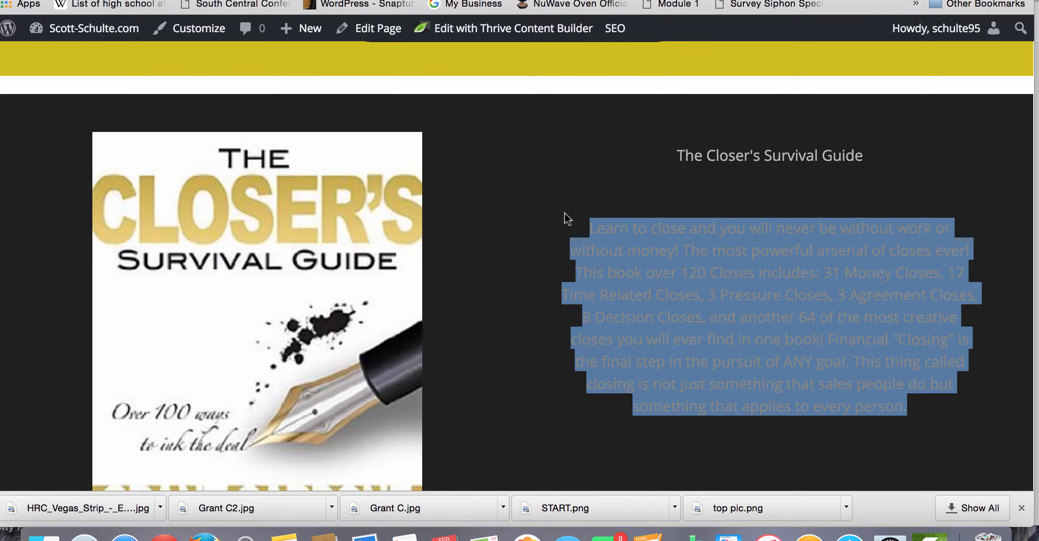
scroll(567, 219, "down", 15)
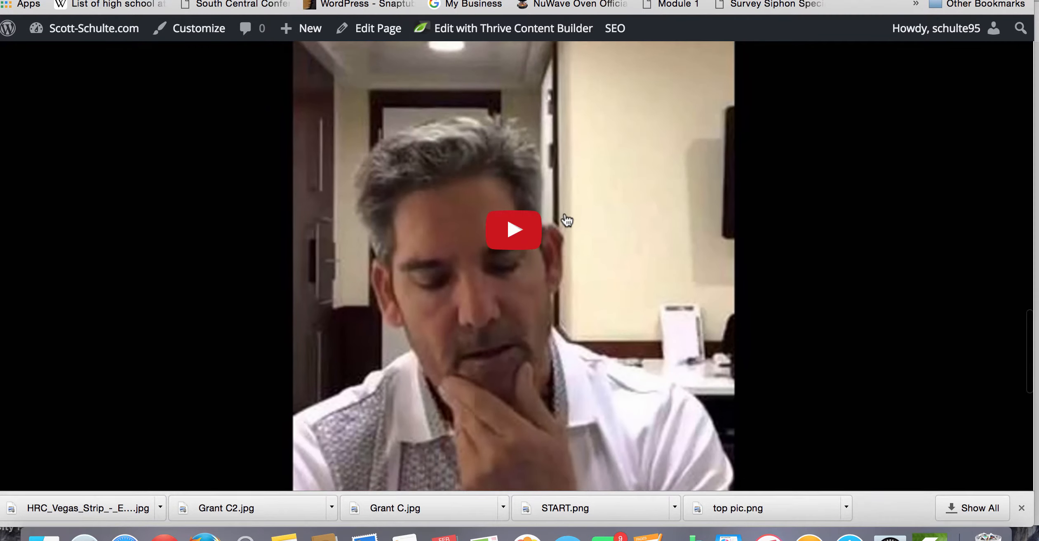
scroll(567, 220, "down", 3)
scroll(566, 221, "up", 7)
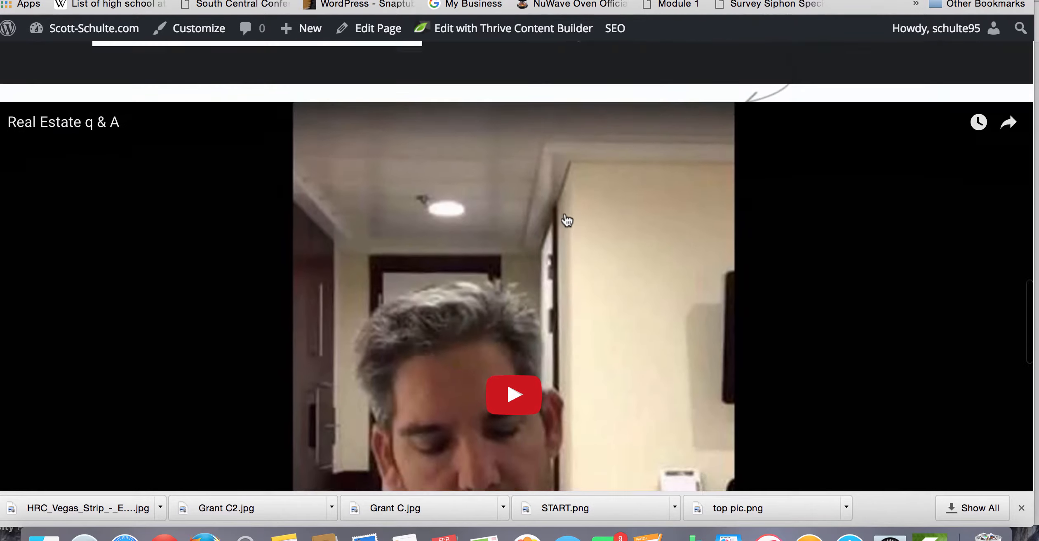
scroll(566, 220, "up", 1)
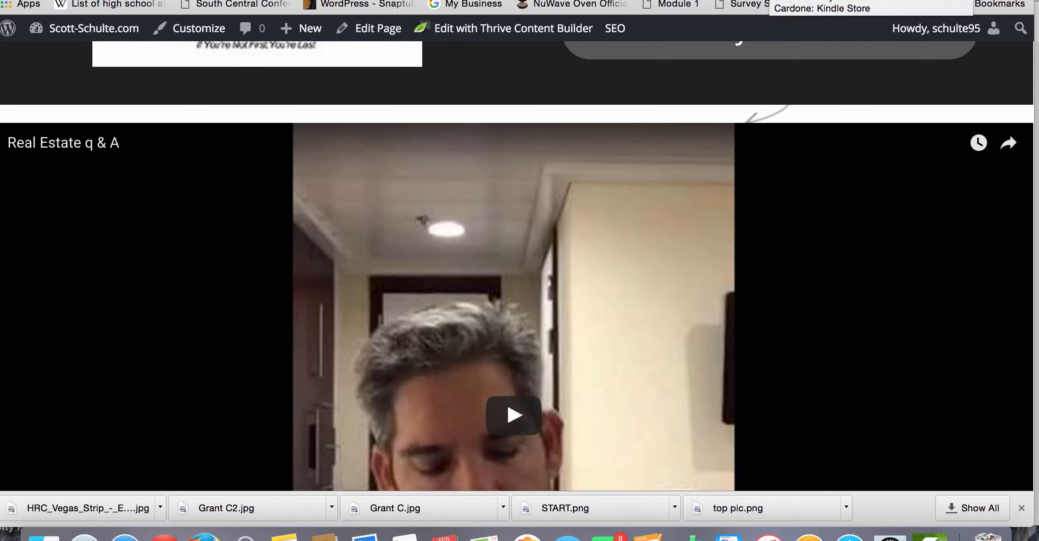
left_click(769, 1)
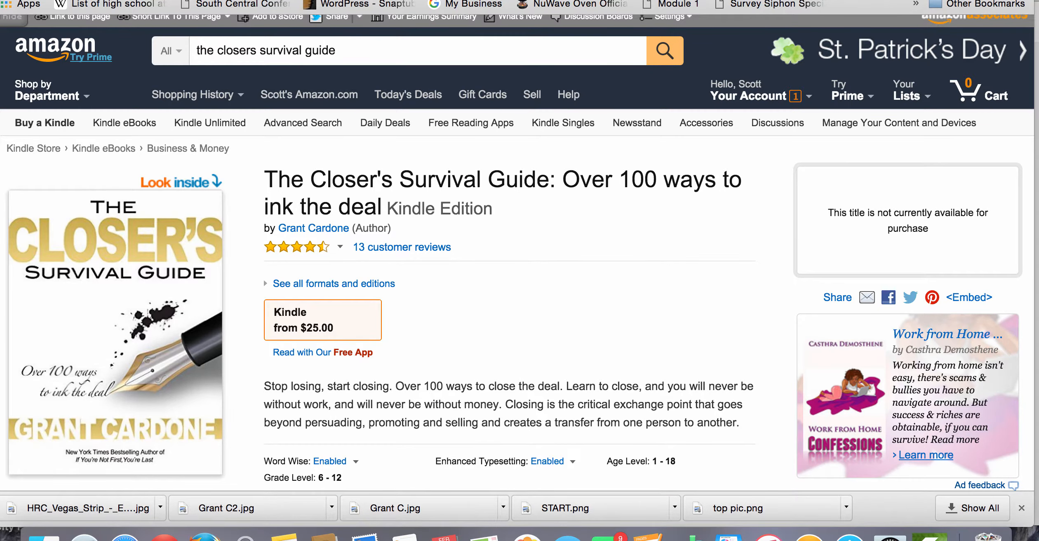
type("youtube")
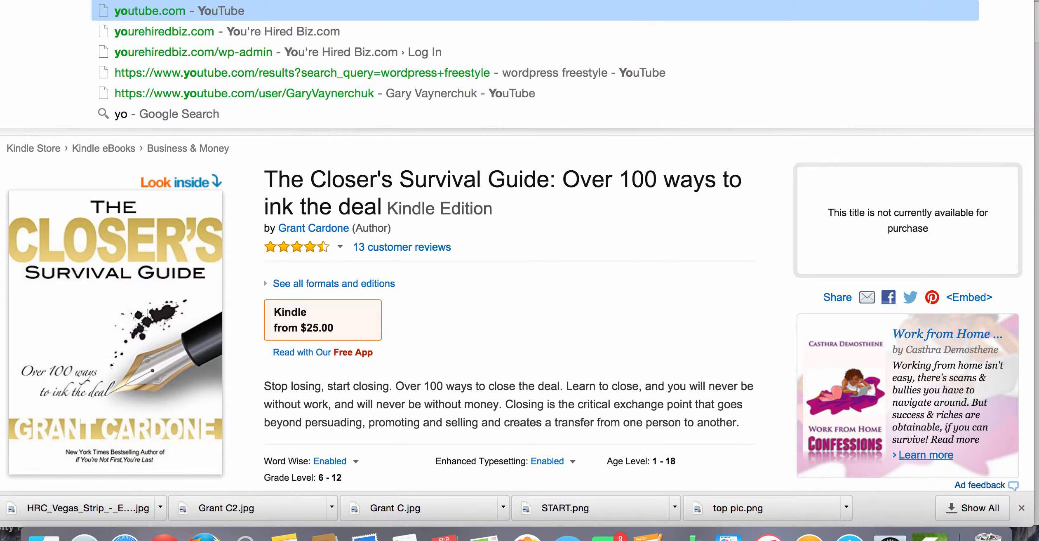
key("Return")
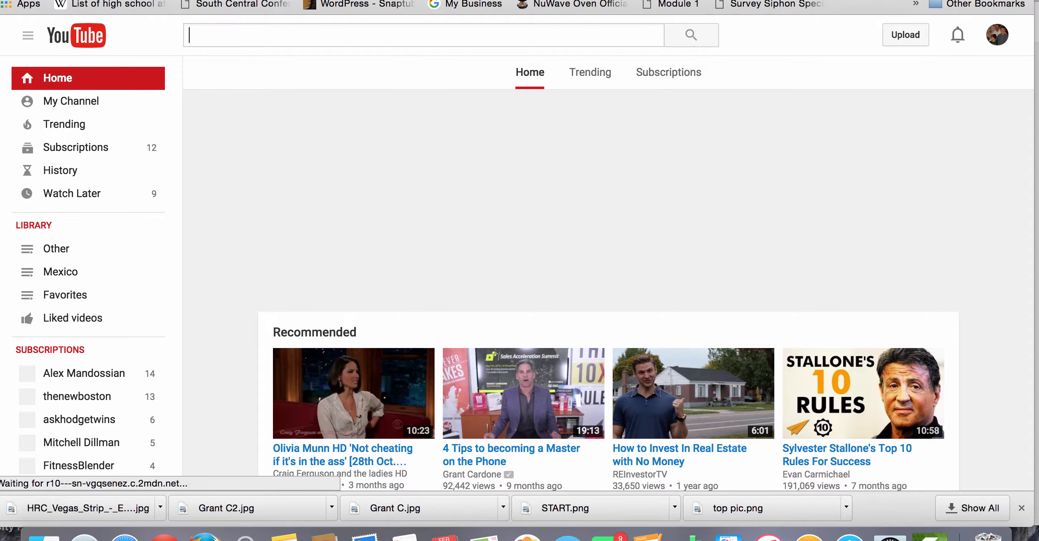
Search YouTube for "grant cardone q & a" and locate the Real Estate q & A video.
type("Grant C")
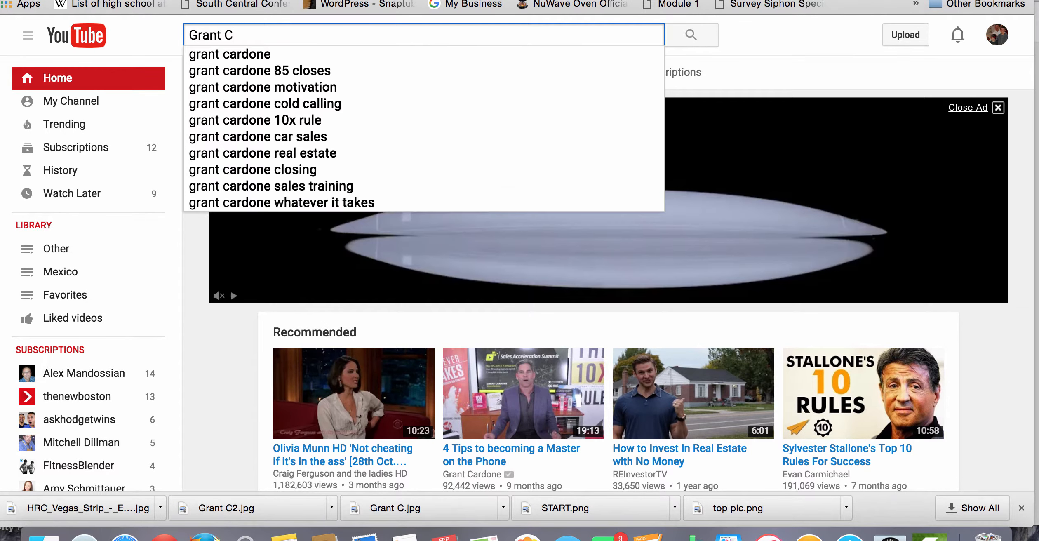
type("ardone ")
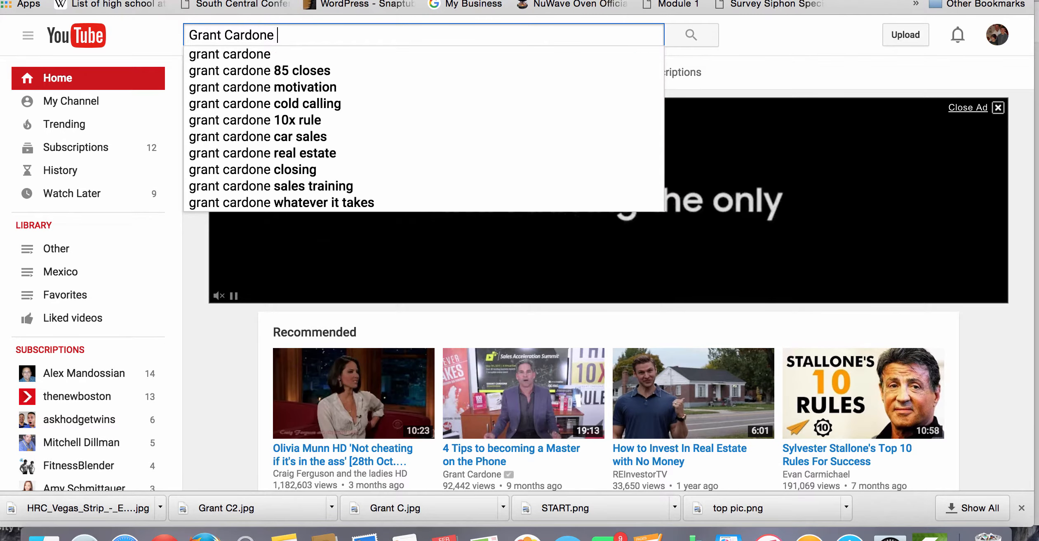
type("q")
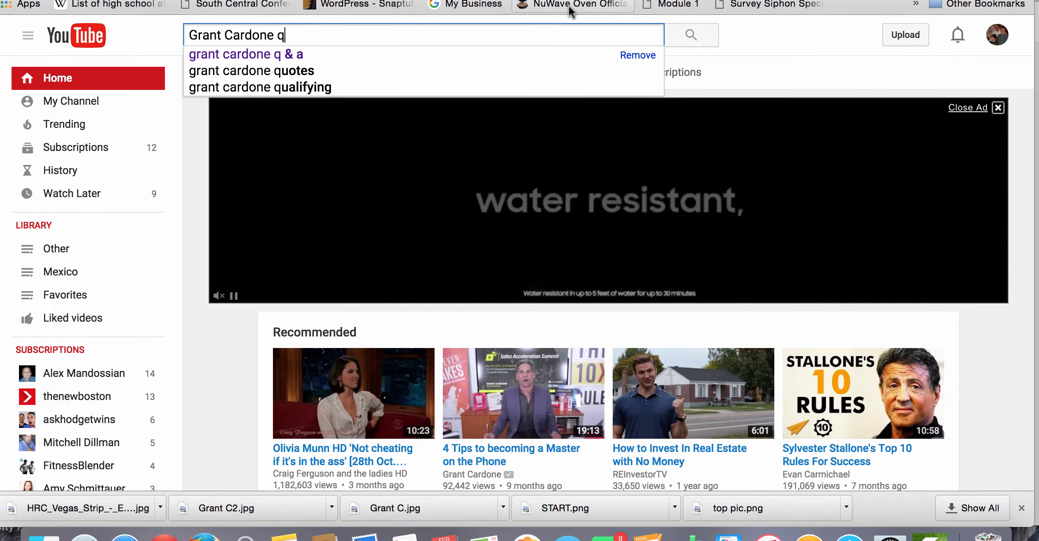
left_click(540, 48)
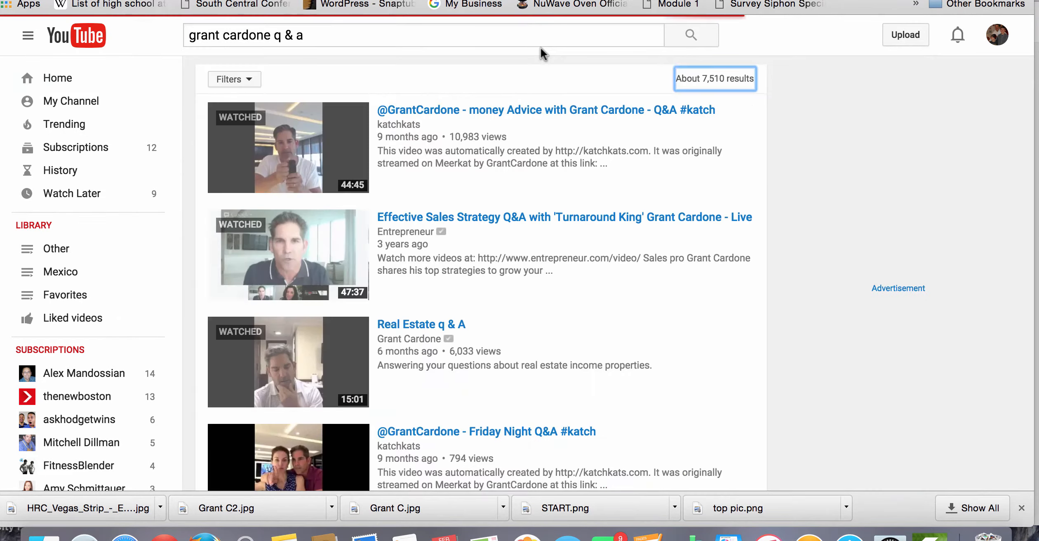
scroll(545, 237, "down", 5)
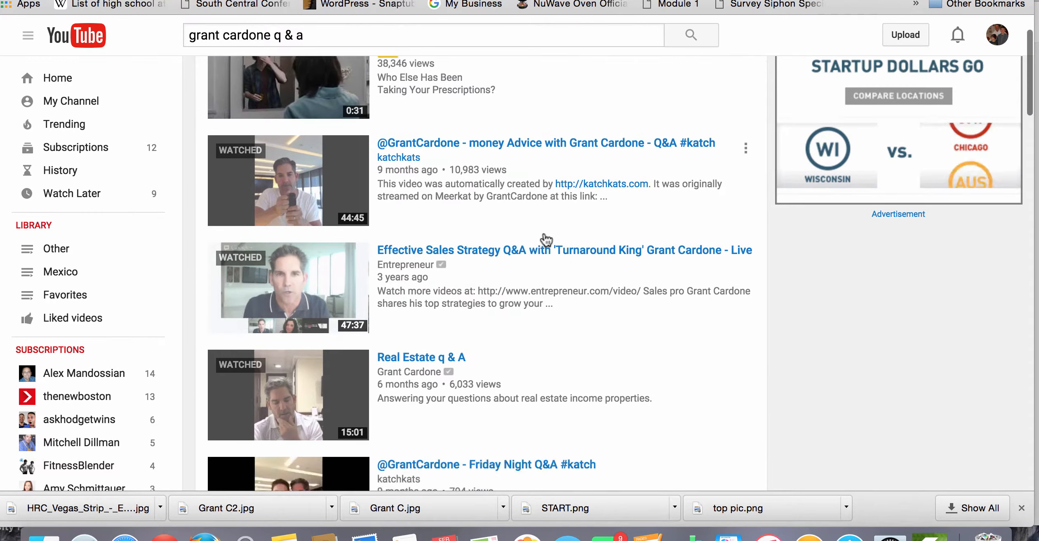
scroll(545, 238, "down", 1)
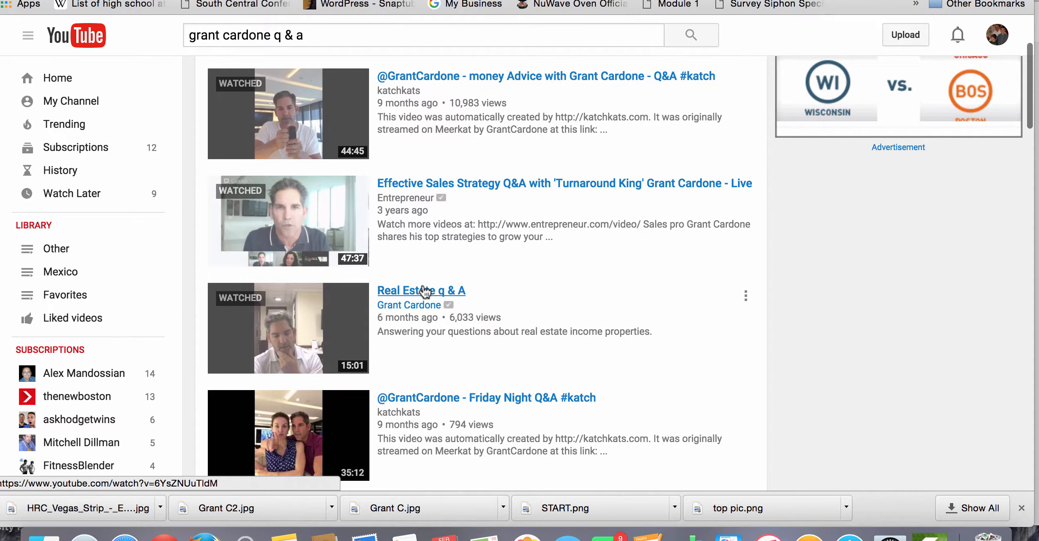
Open the Real Estate q & A video, copy its short share link, and return to the landing page editor.
left_click(423, 292)
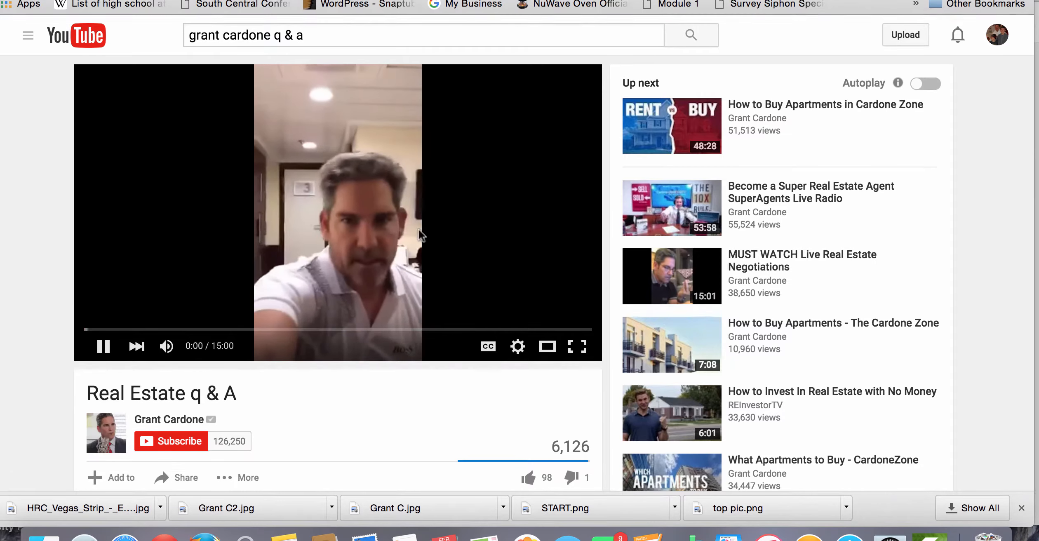
scroll(316, 355, "down", 8)
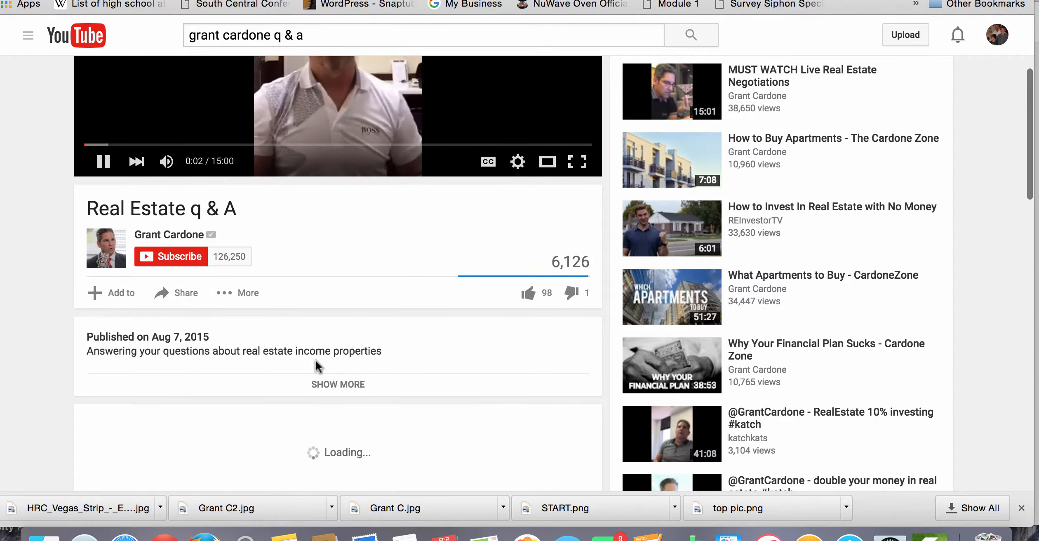
left_click(179, 294)
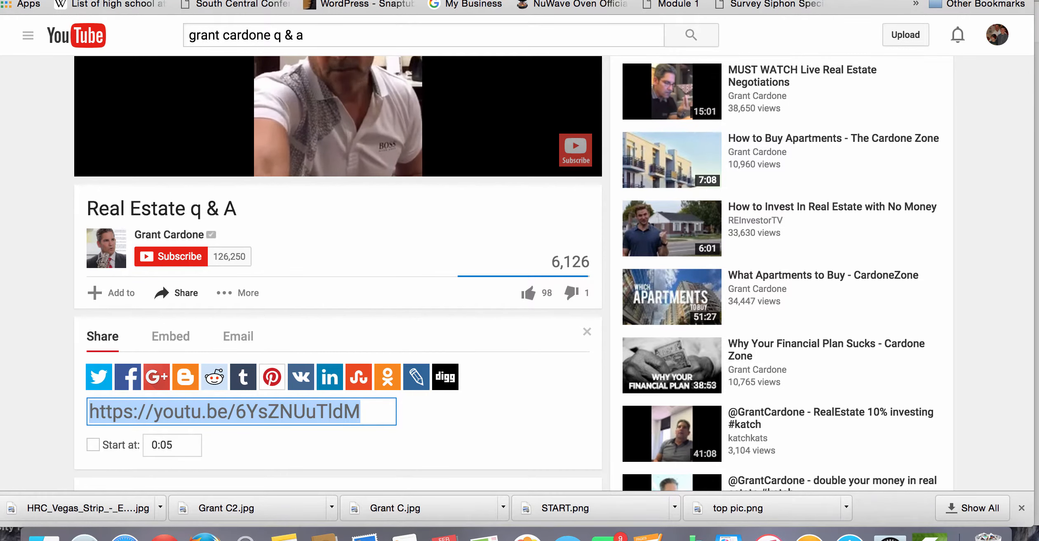
key("ctrl+shift+Tab")
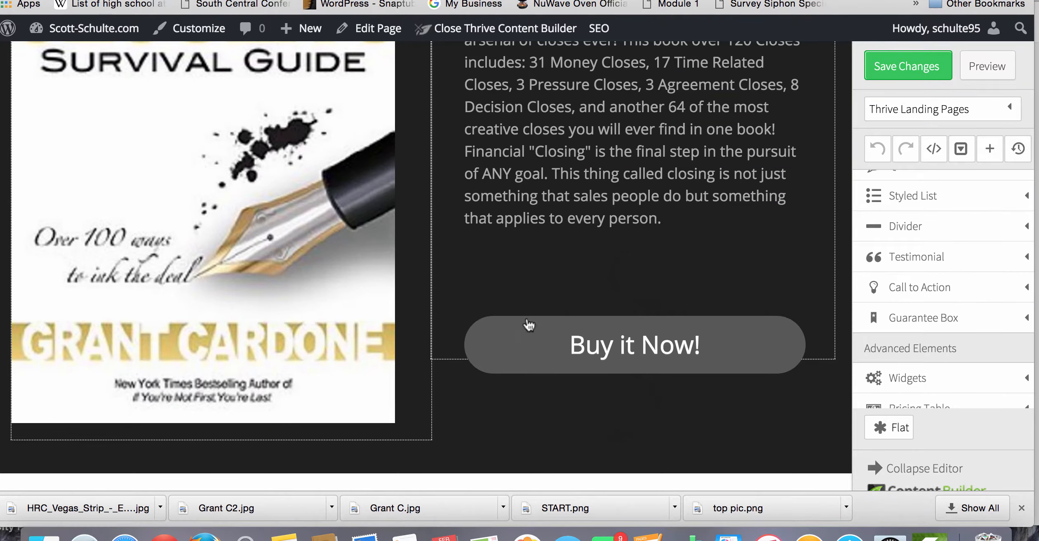
Place a Responsive Video element directly below the book section.
scroll(934, 349, "down", 3)
scroll(934, 349, "down", 5)
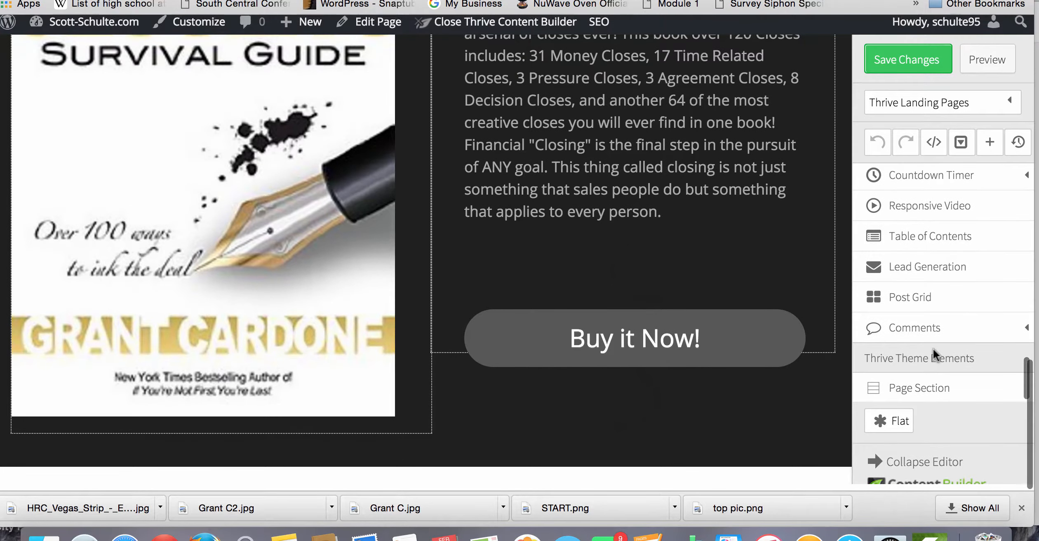
scroll(932, 349, "up", 2)
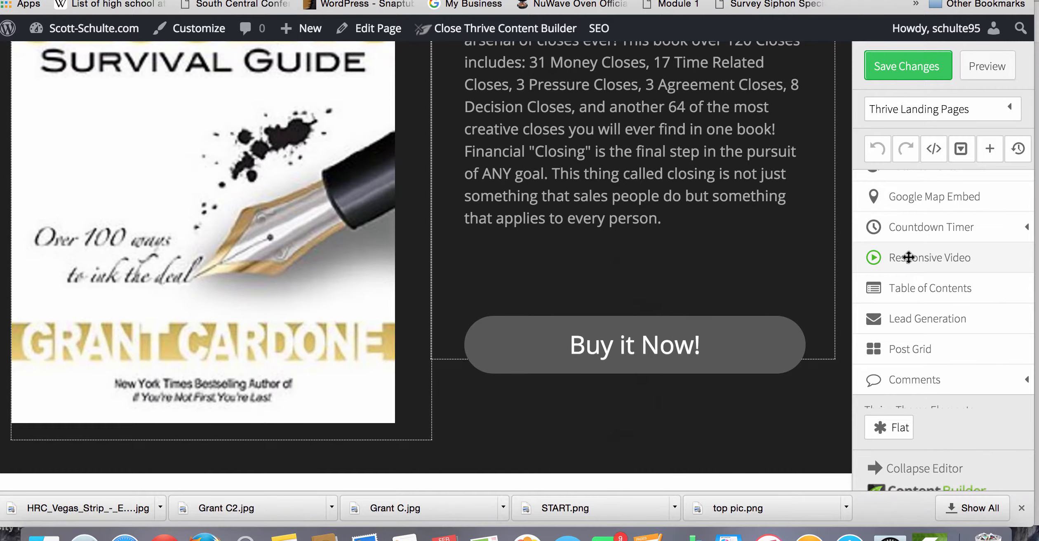
left_click_drag(904, 255, 677, 490)
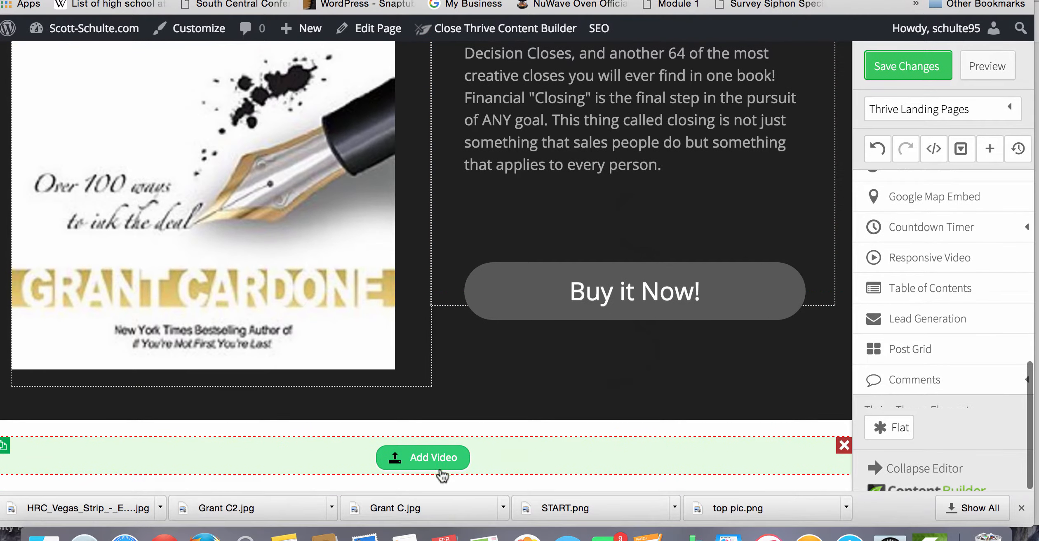
Paste the copied YouTube link as the new element's video URL, save the page changes, and check the embedded video.
left_click(431, 458)
left_click(551, 380)
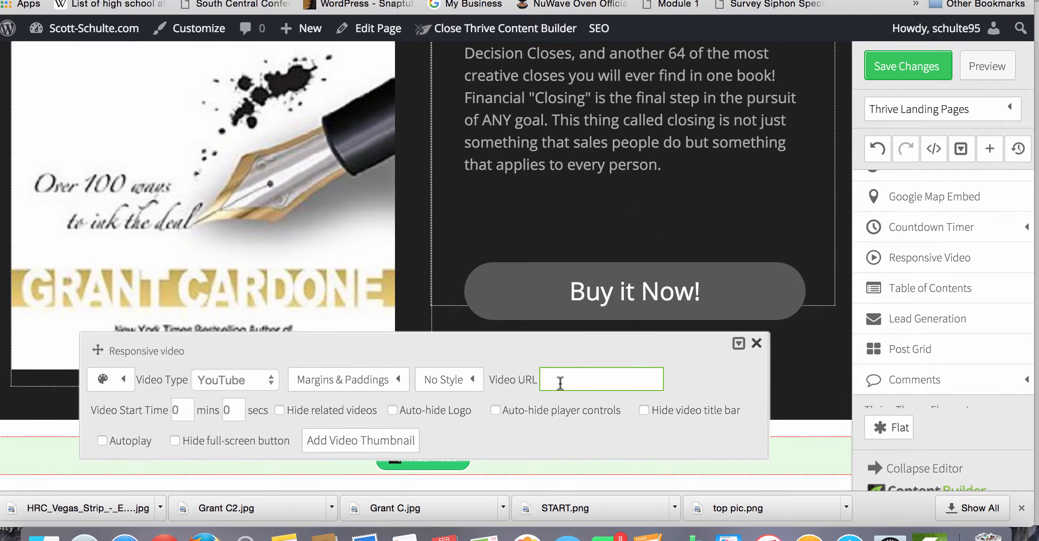
key("super+v")
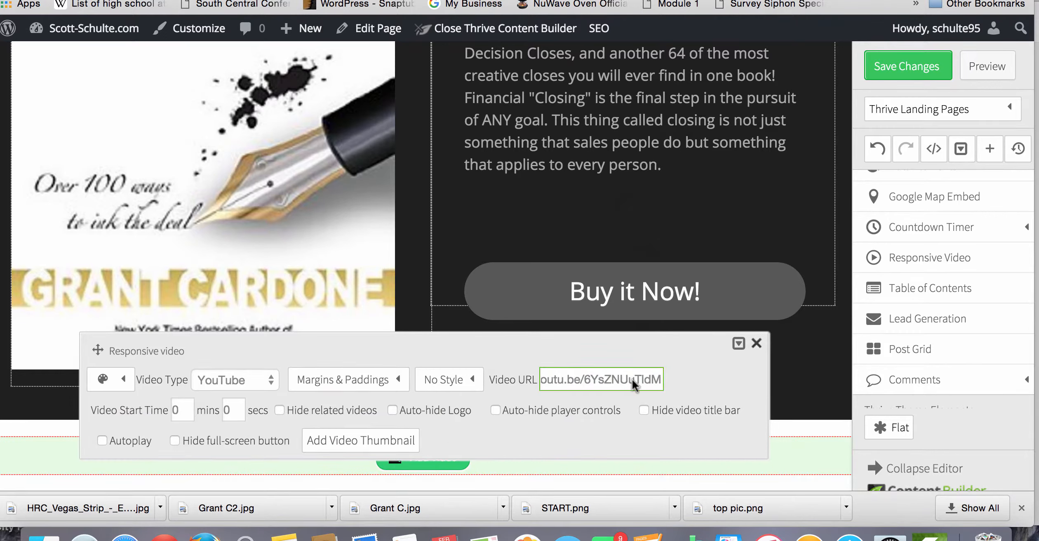
left_click(901, 66)
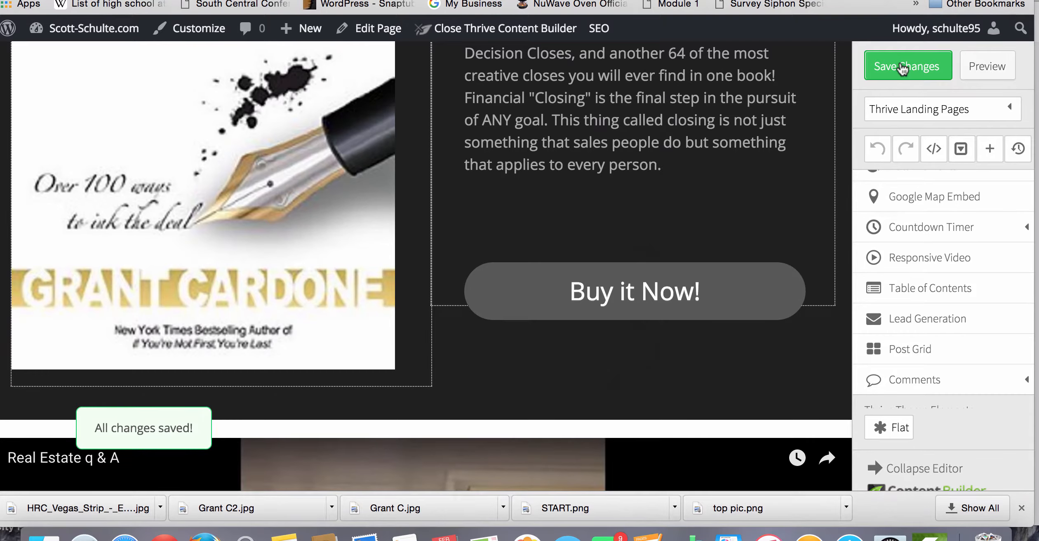
scroll(425, 265, "down", 8)
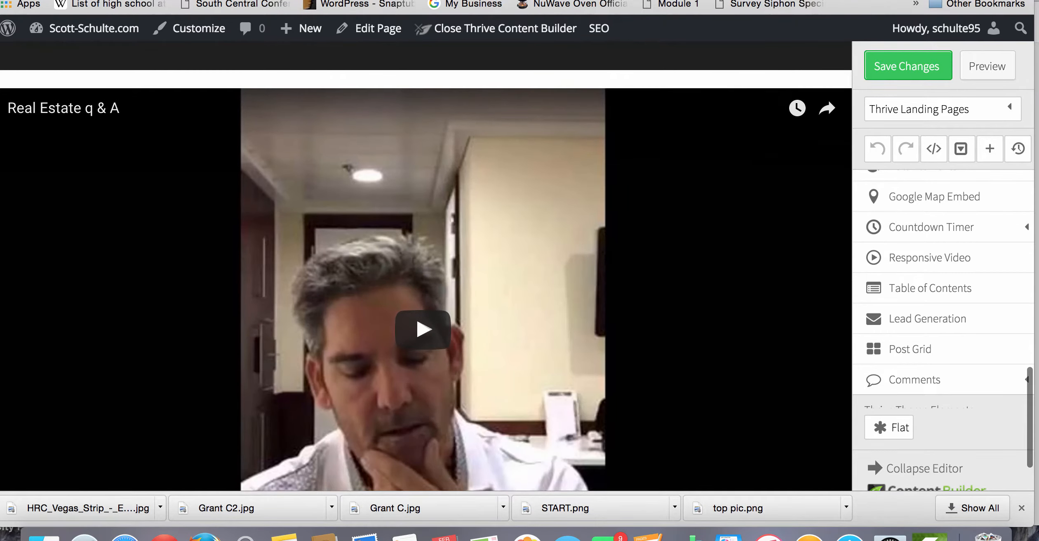
scroll(426, 266, "down", 3)
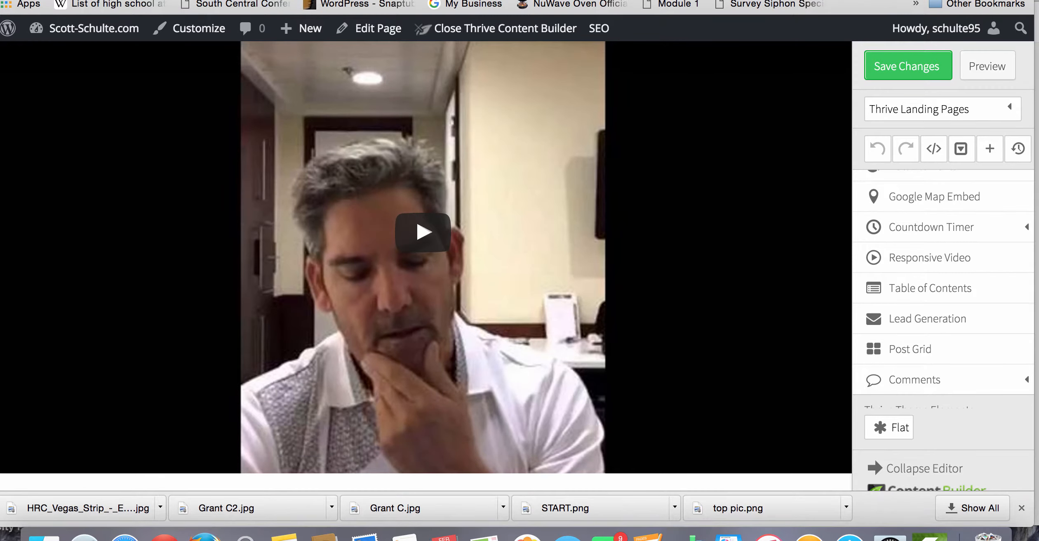
scroll(426, 266, "up", 6)
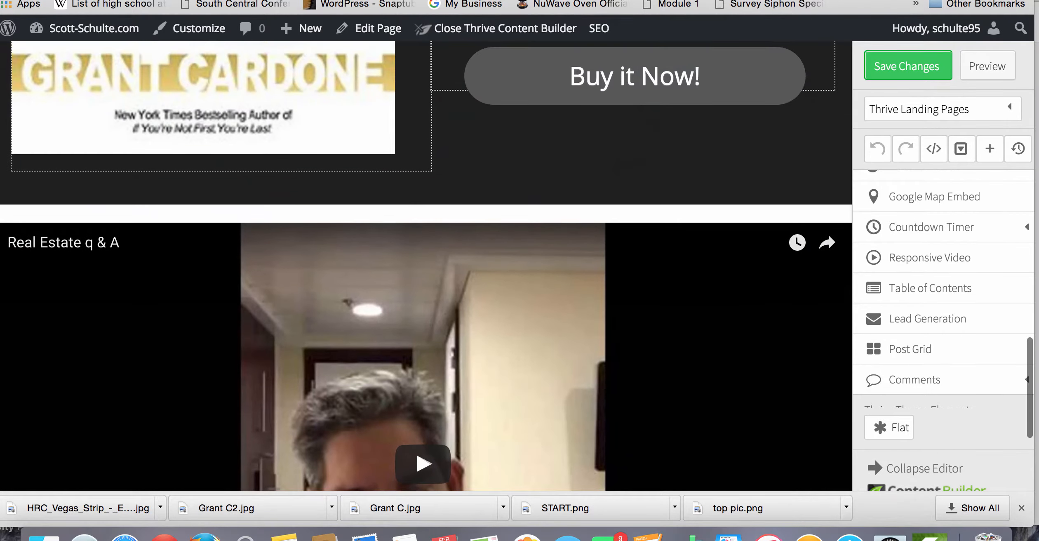
scroll(426, 266, "down", 6)
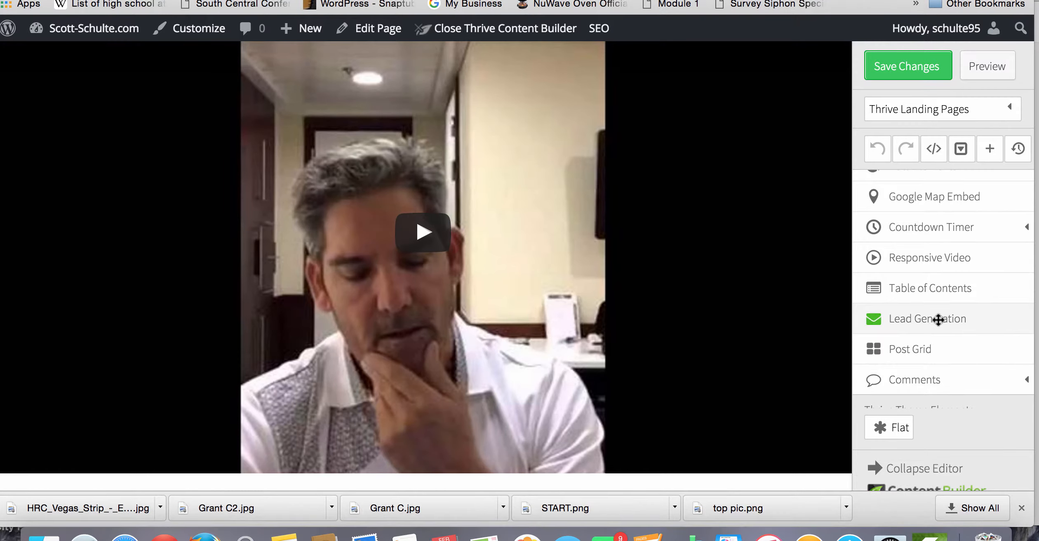
Add a Style 5 content box without headline below the video and delete its placeholder paragraph.
scroll(938, 326, "down", 2)
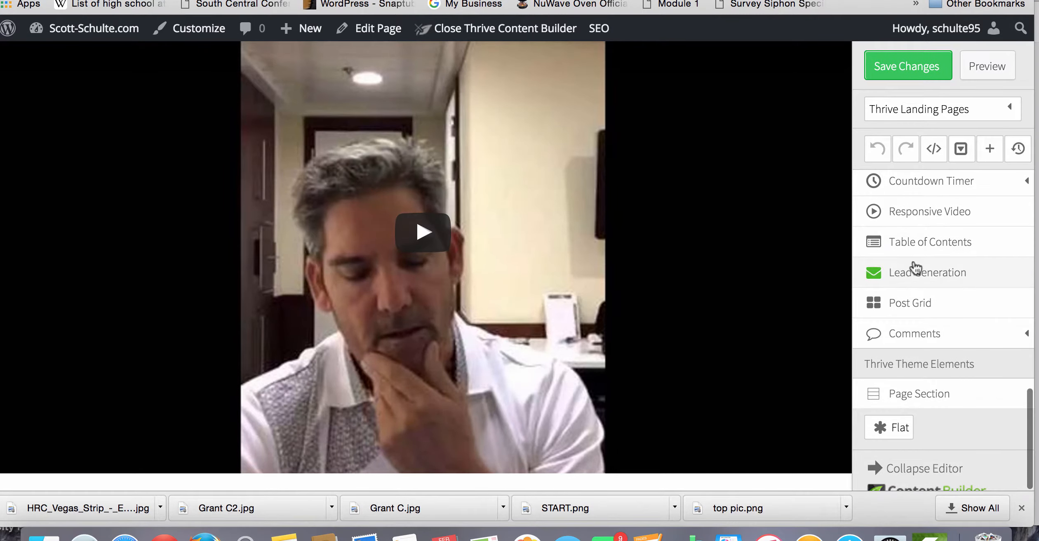
scroll(917, 265, "up", 5)
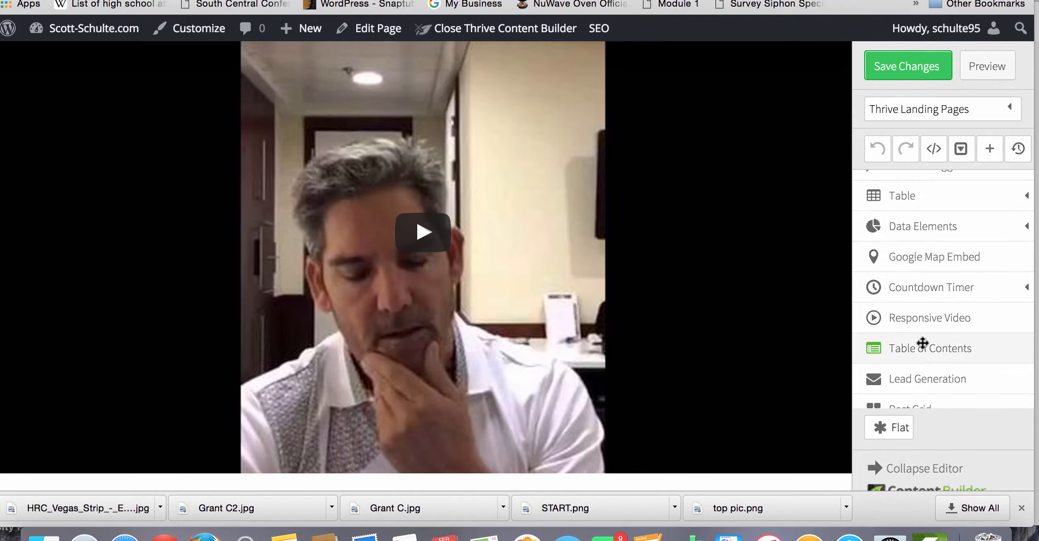
scroll(921, 352, "up", 20)
scroll(921, 351, "up", 10)
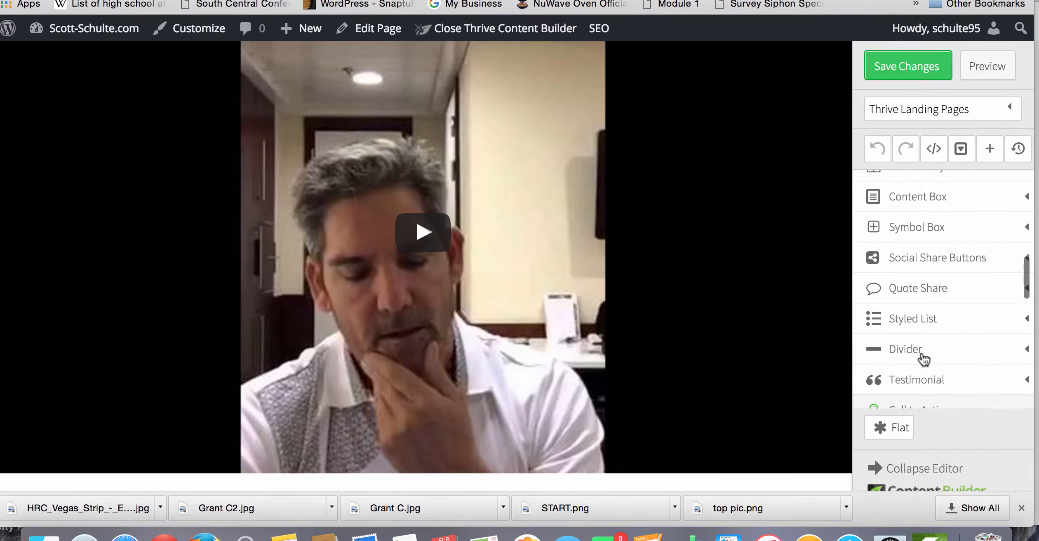
mouse_move(917, 347)
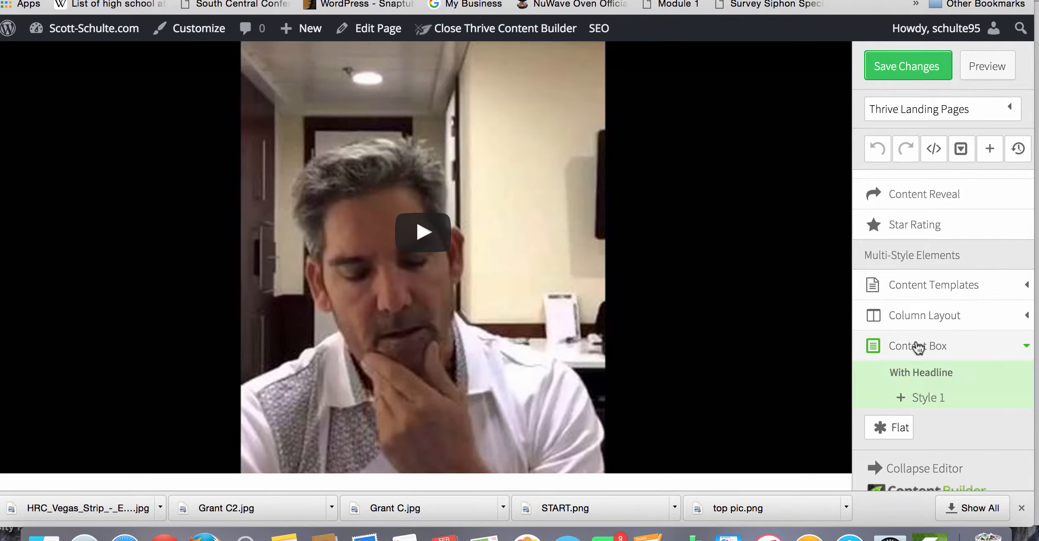
scroll(913, 363, "down", 4)
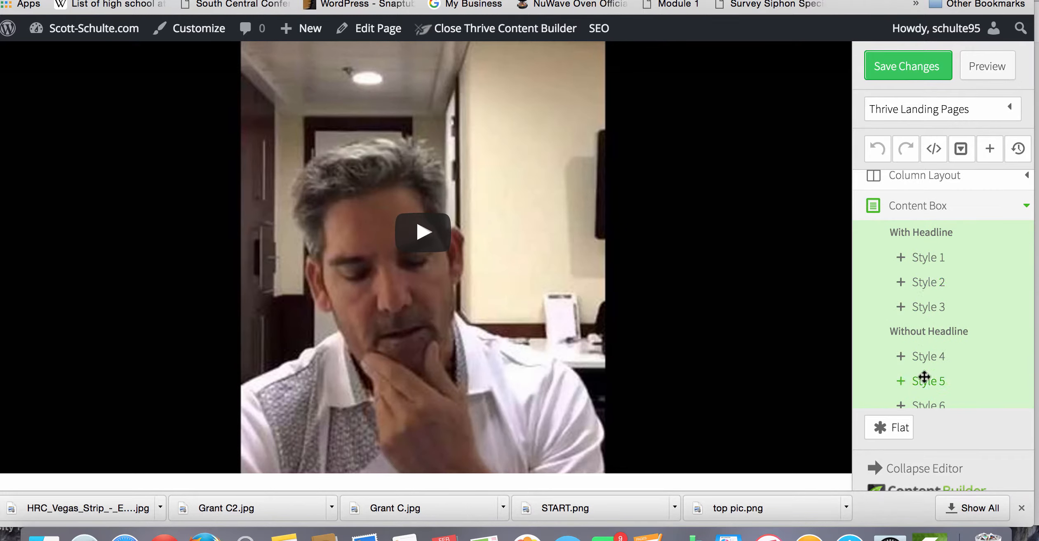
scroll(923, 383, "down", 2)
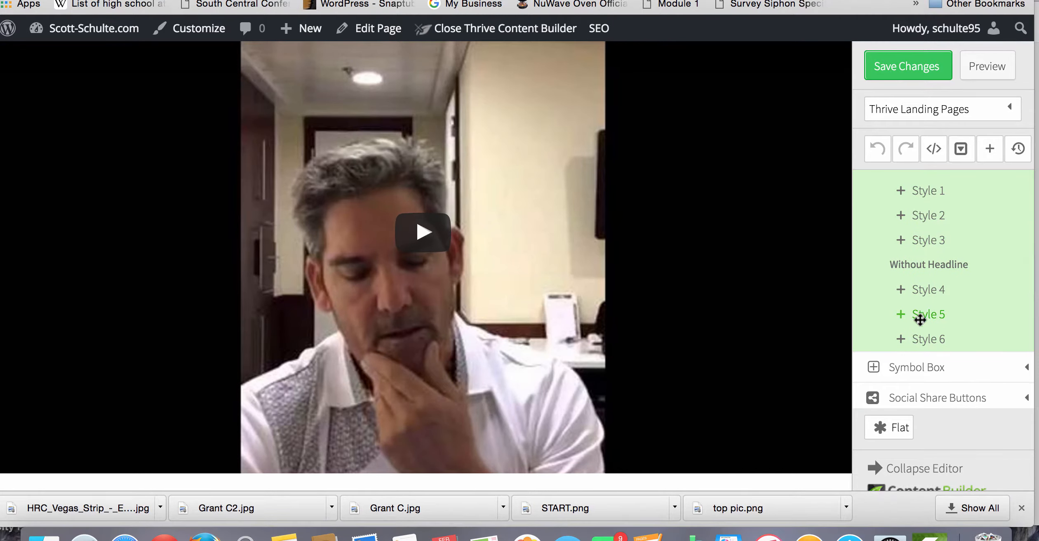
left_click_drag(919, 314, 699, 477)
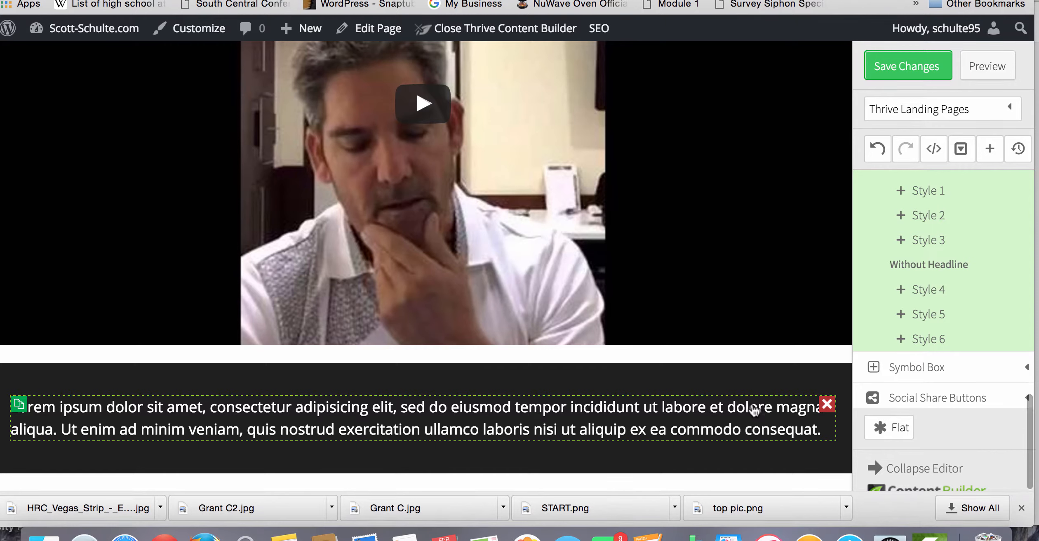
left_click(823, 406)
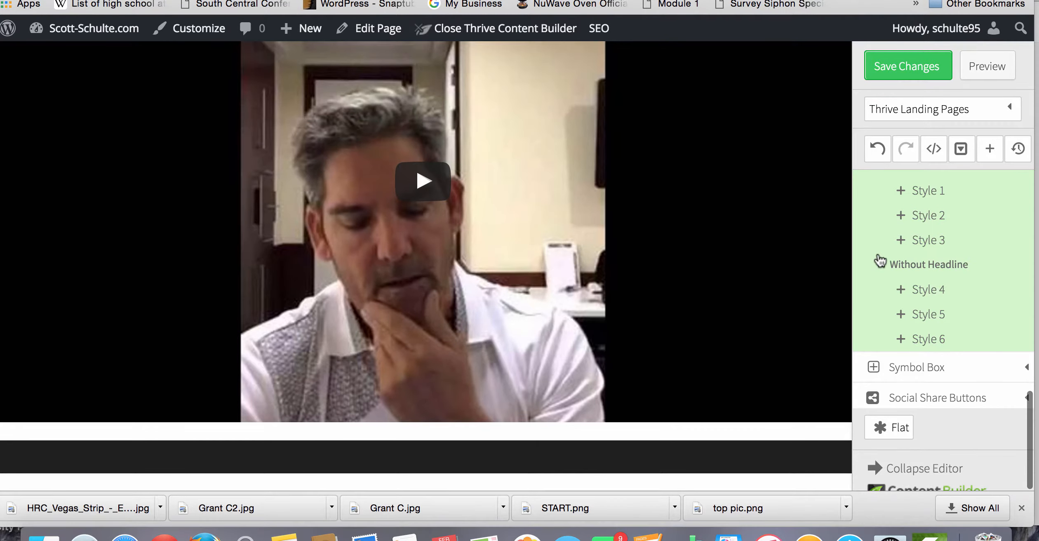
Add a 1/2 + 1/2 column layout and move it inside the empty dark content box.
scroll(903, 224, "up", 5)
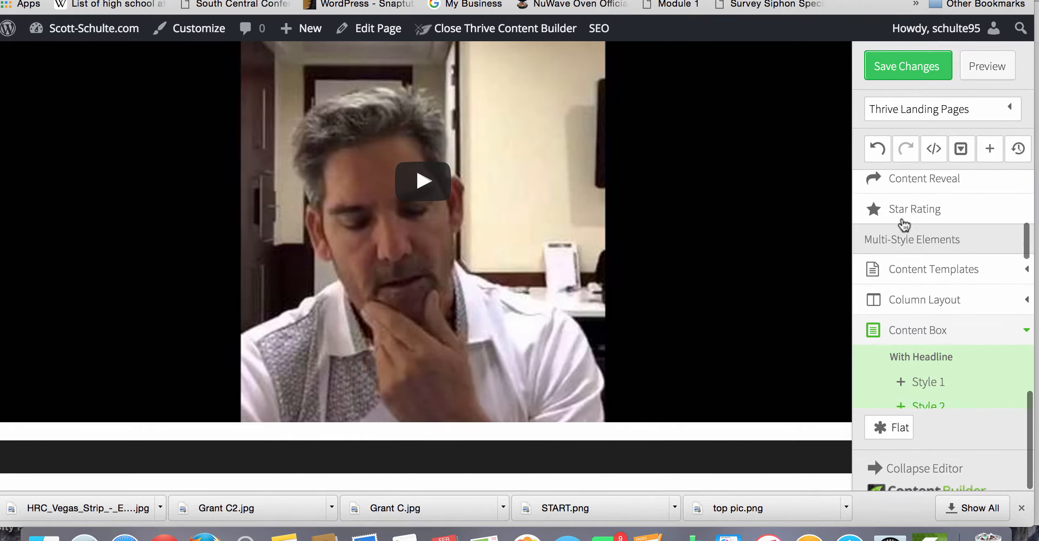
left_click(918, 305)
left_click_drag(903, 361, 663, 489)
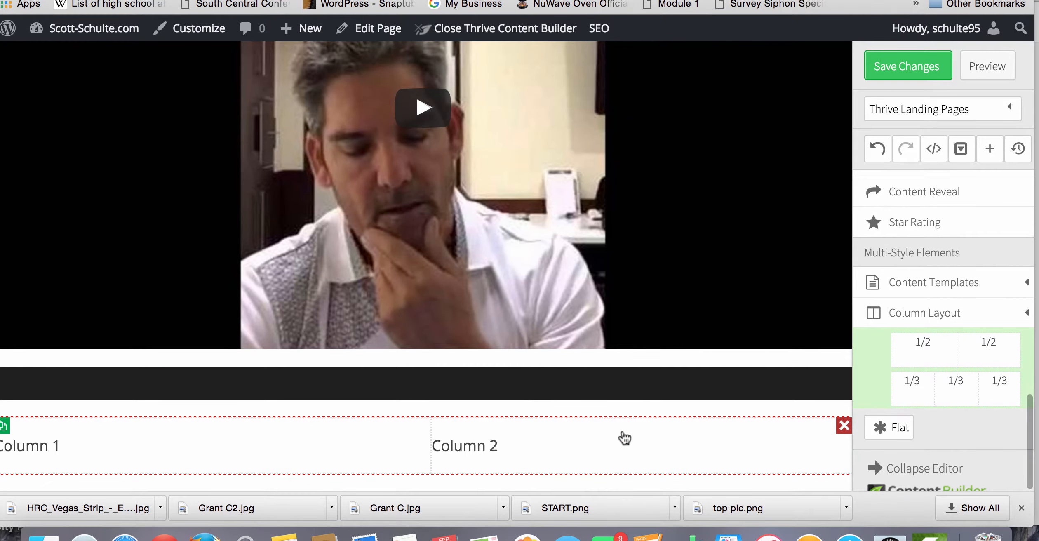
left_click_drag(621, 434, 606, 385)
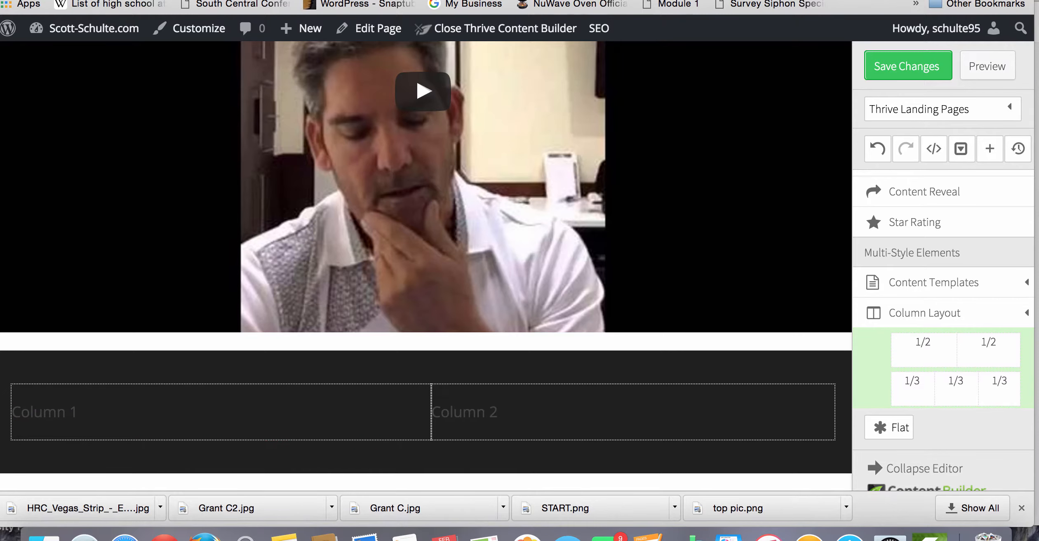
Check the event section below the video on the reference page and return to the editor.
scroll(920, 284, "up", 4)
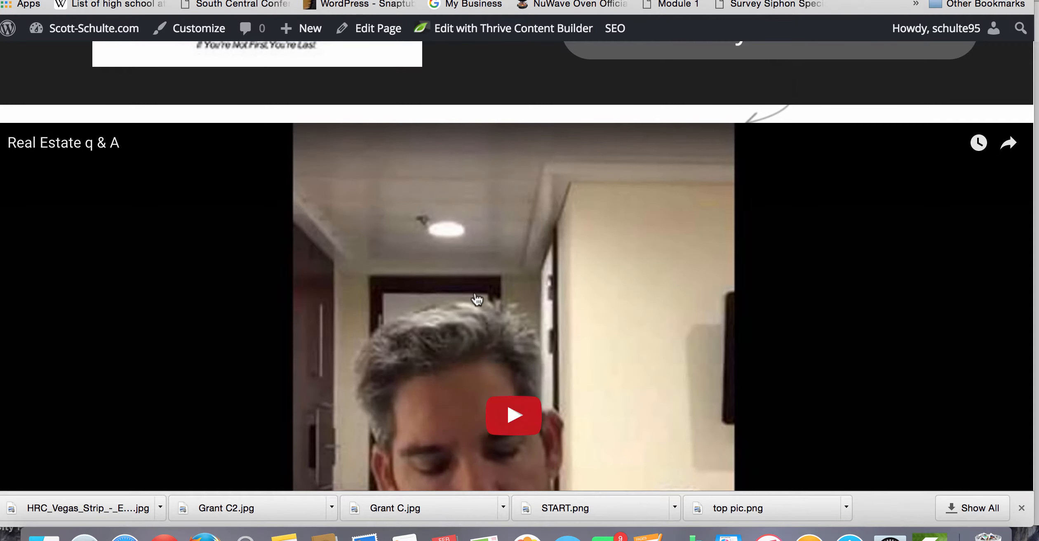
scroll(474, 292, "down", 10)
scroll(474, 291, "up", 3)
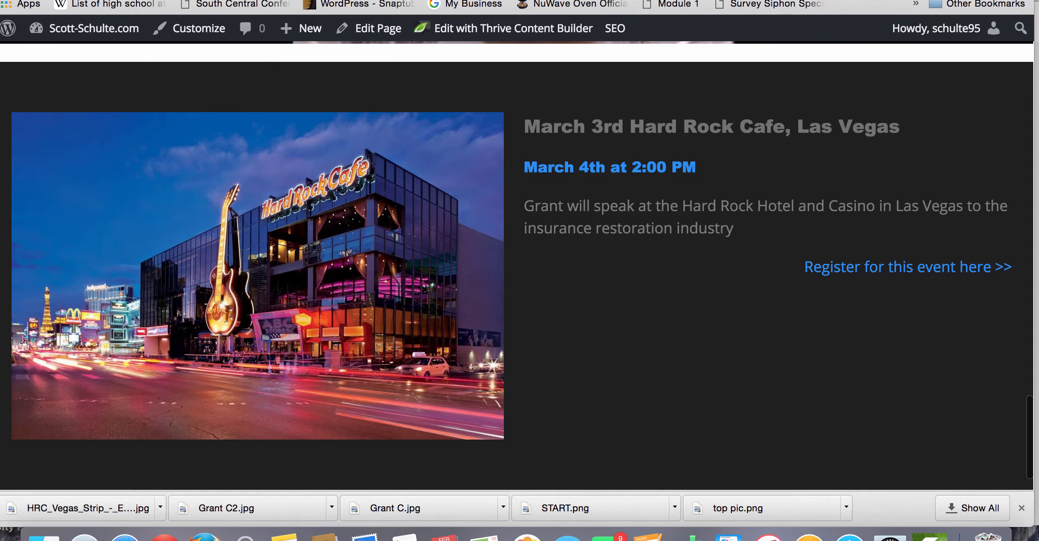
left_click(631, 1)
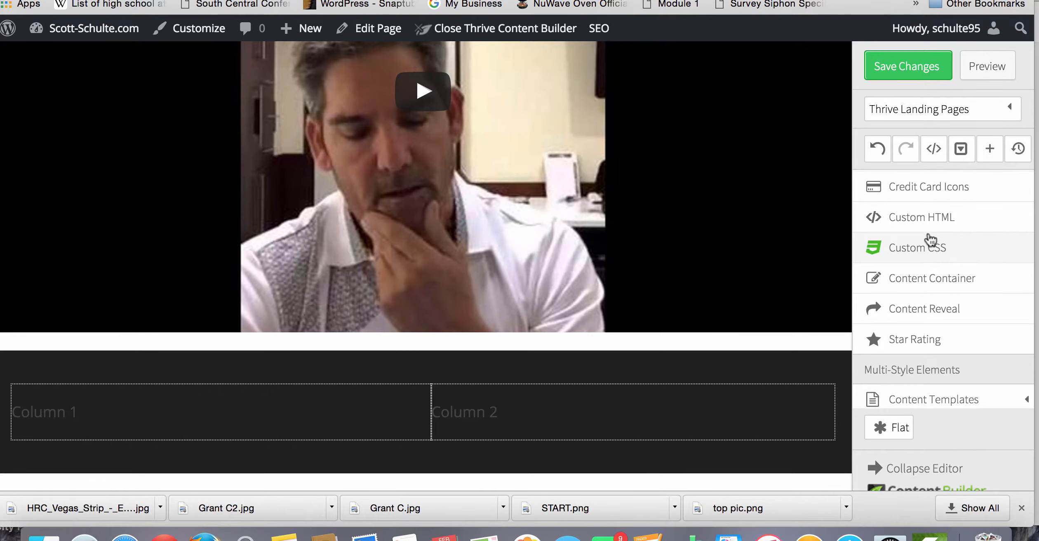
Add an image element to Column 1 and insert HRC_Vegas_Strip_-_Exterior_official_photo.jpg from the media library.
scroll(931, 240, "up", 5)
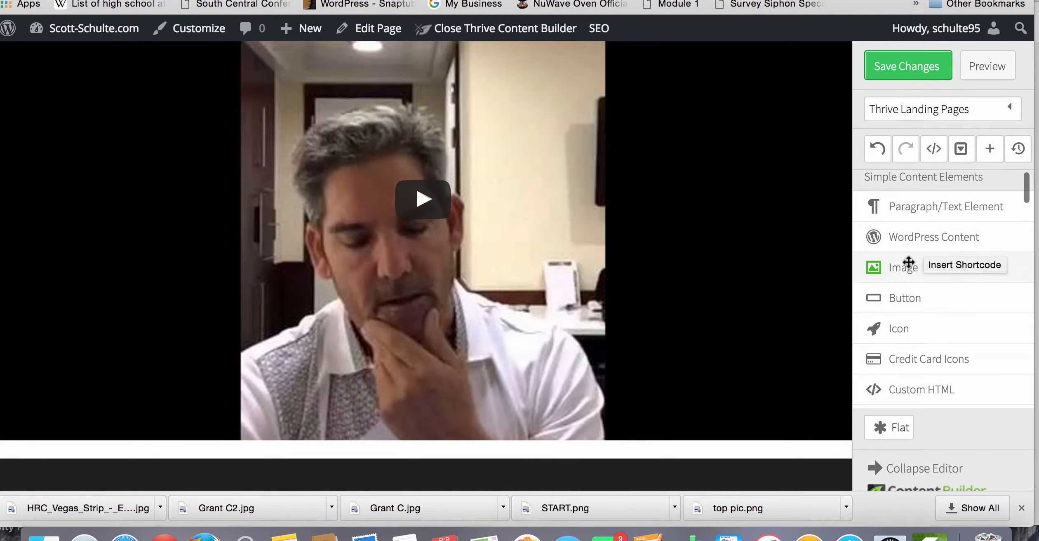
scroll(800, 267, "down", 3)
left_click_drag(898, 270, 227, 402)
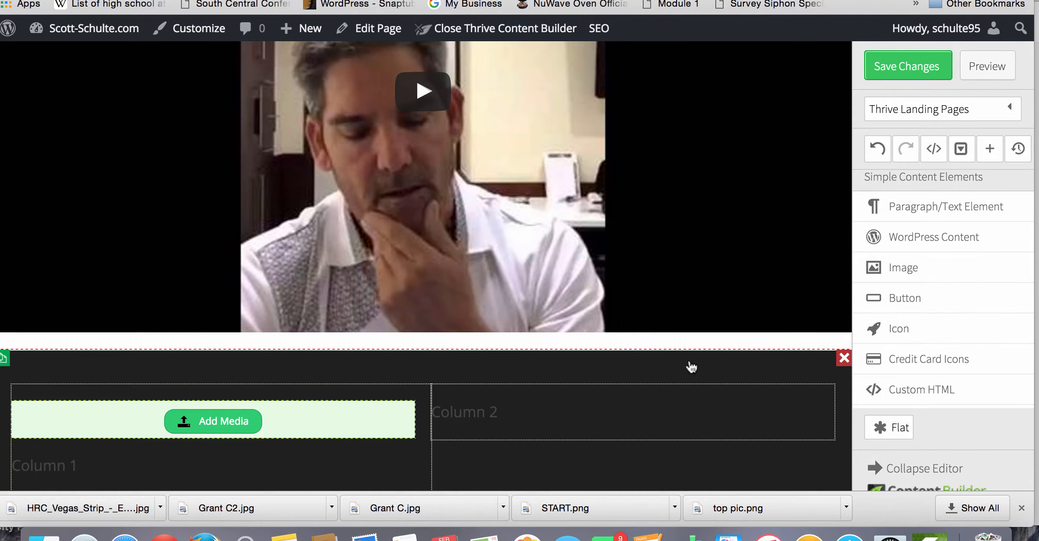
scroll(668, 365, "down", 2)
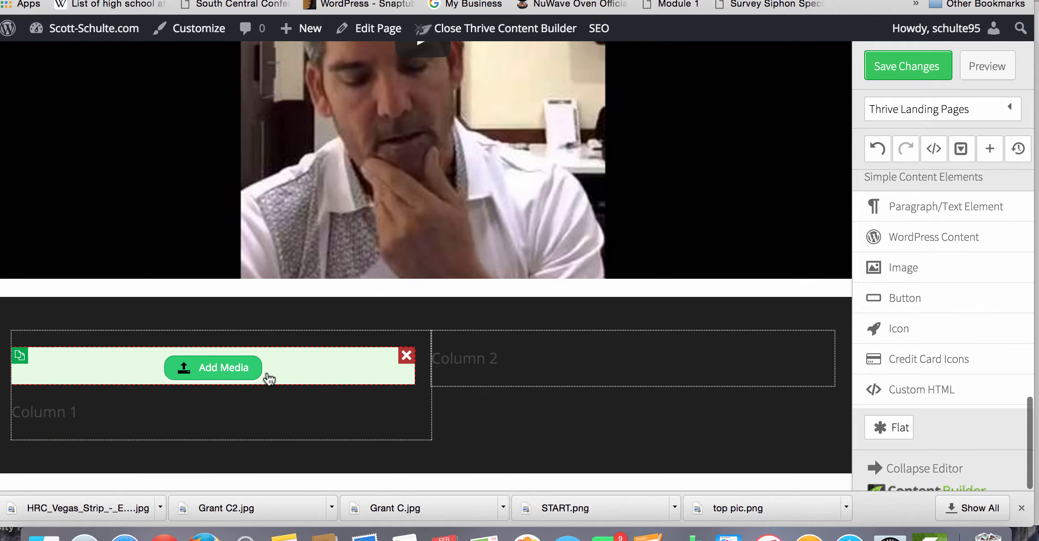
left_click(220, 372)
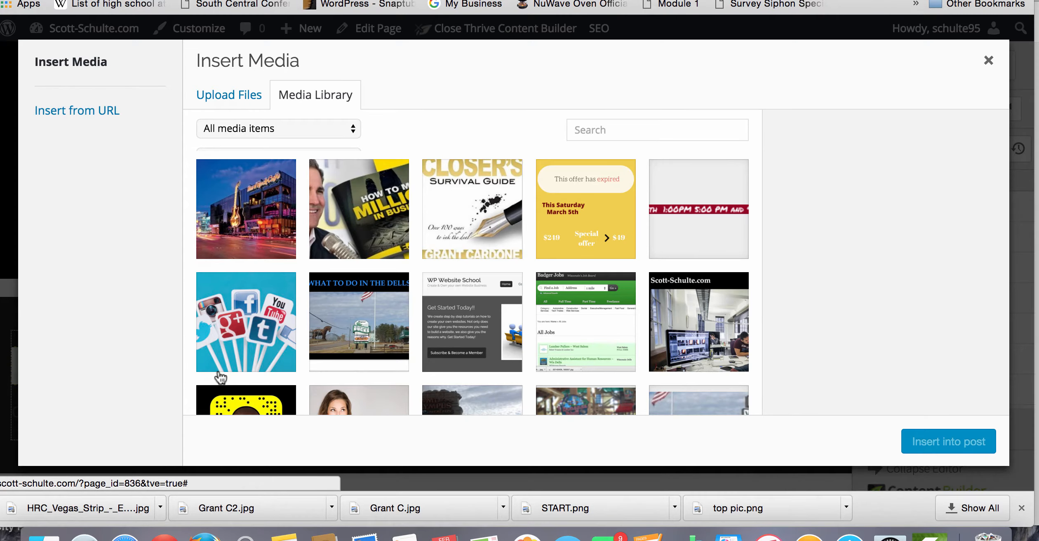
left_click(239, 239)
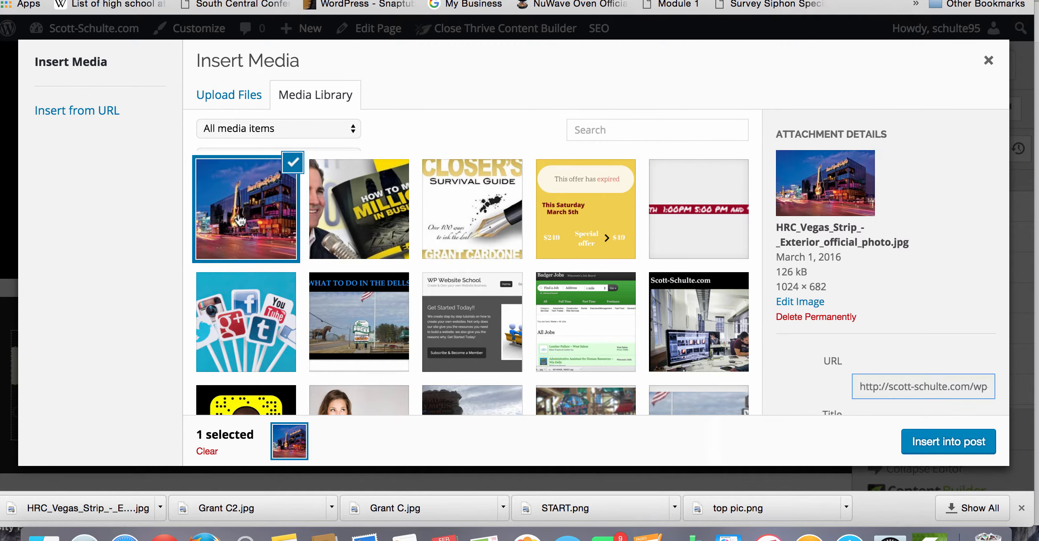
left_click(947, 442)
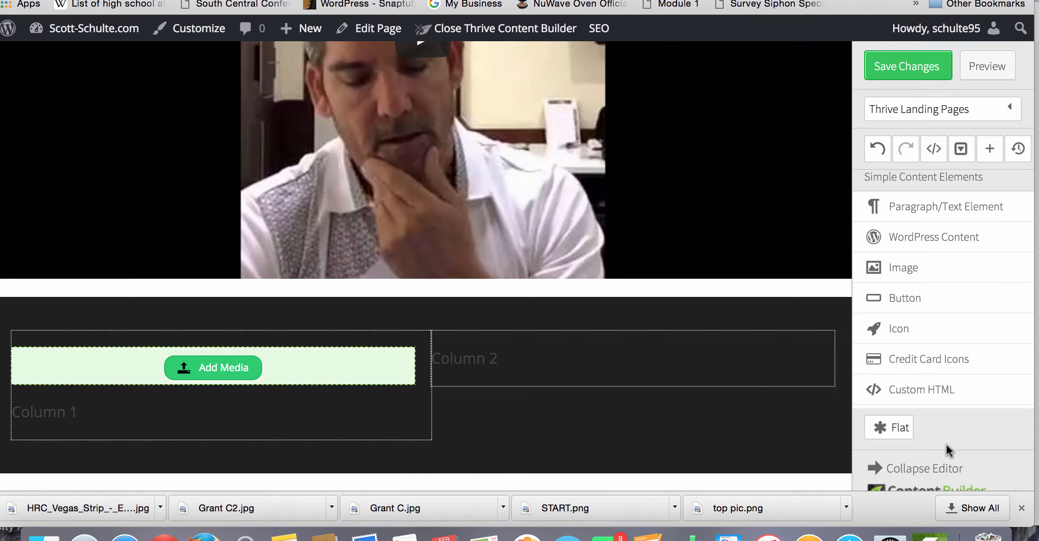
scroll(668, 367, "down", 5)
scroll(669, 371, "down", 3)
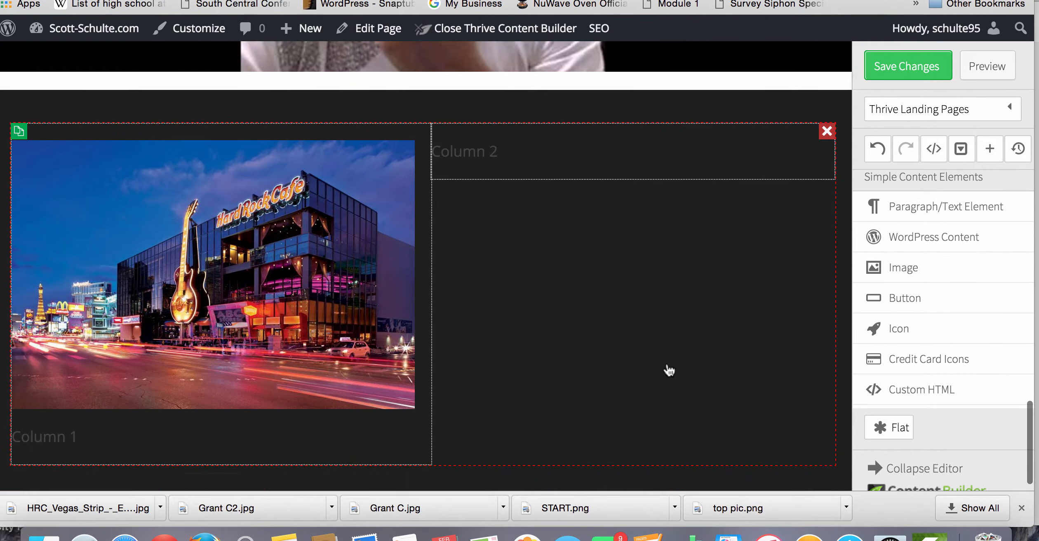
Remove the placeholder text below the image and replace the Column 2 text with "March 3rd Hard Rock Cafe, Las Vegas".
left_click(405, 410)
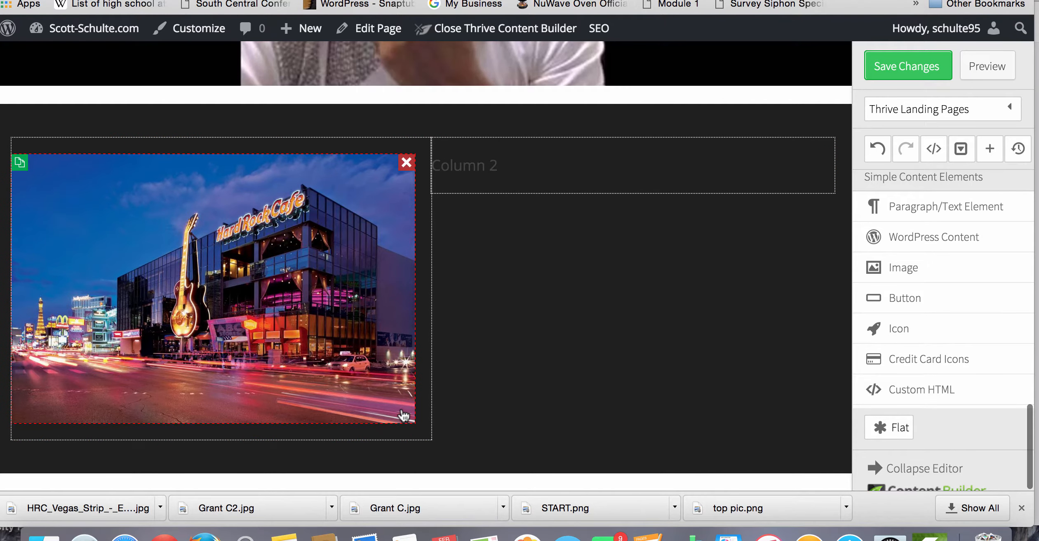
left_click(354, 387)
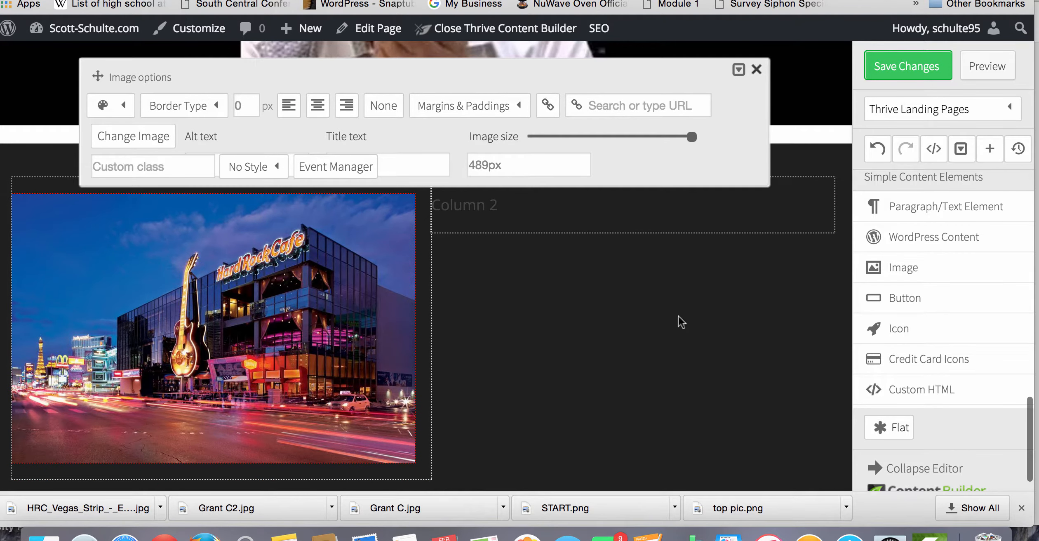
left_click(585, 232)
left_click(535, 200)
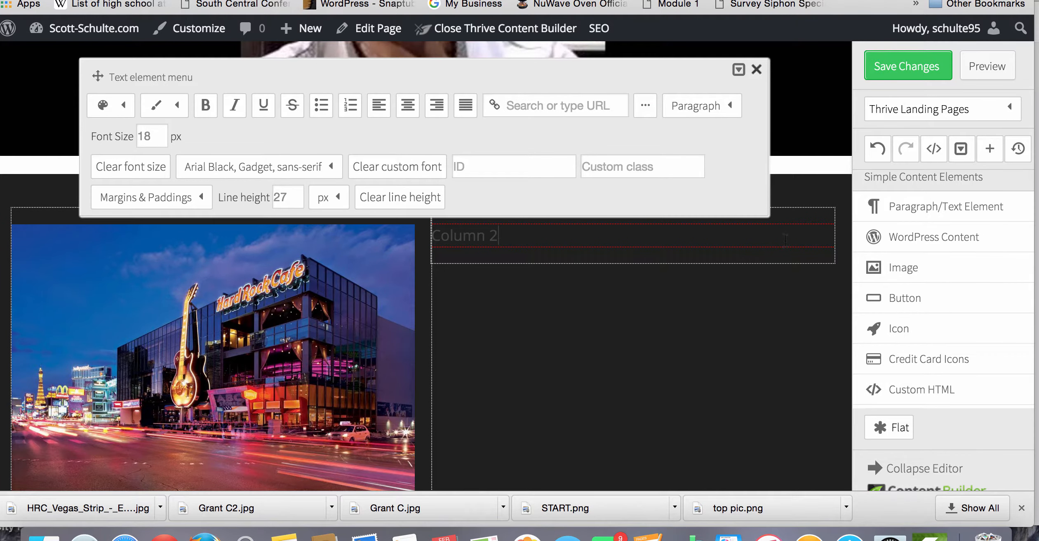
key("BackSpace")
key("BackSpace")
key("BackSpace")
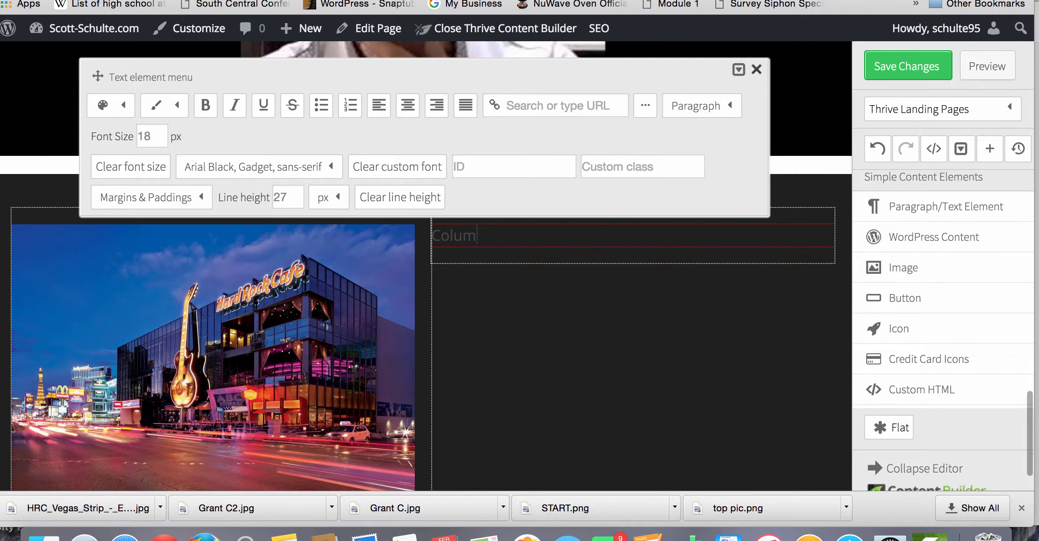
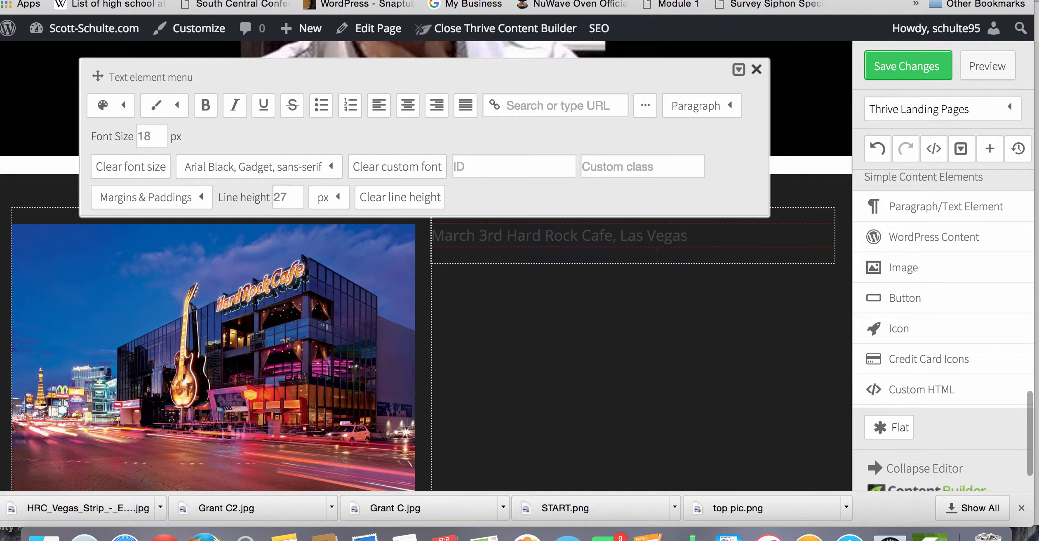
Set the font of the "March 3rd Hard Rock Cafe, Las Vegas" heading to Arial Black, Gadget, sans-serif.
left_click_drag(688, 236, 414, 239)
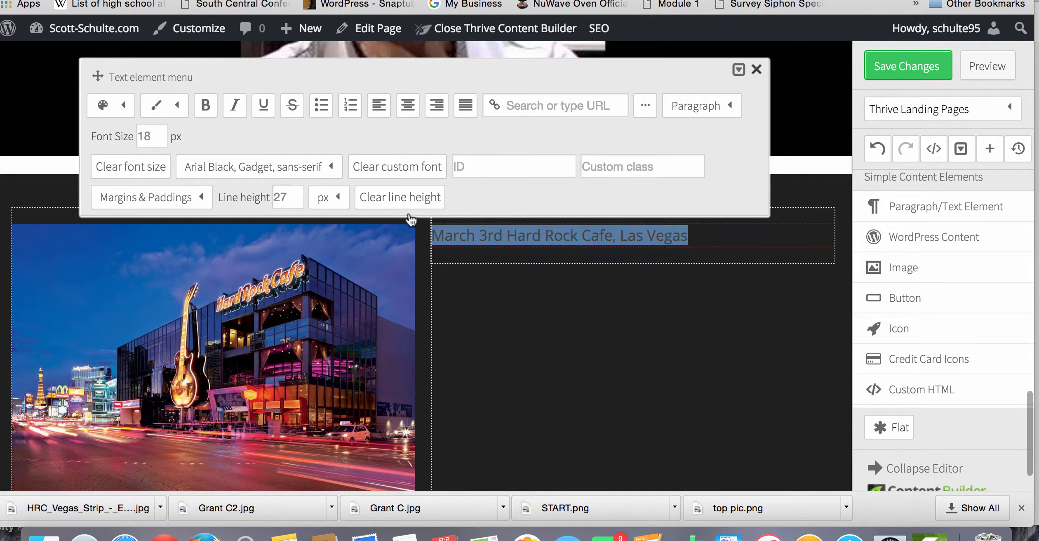
left_click(290, 173)
scroll(297, 103, "up", 5)
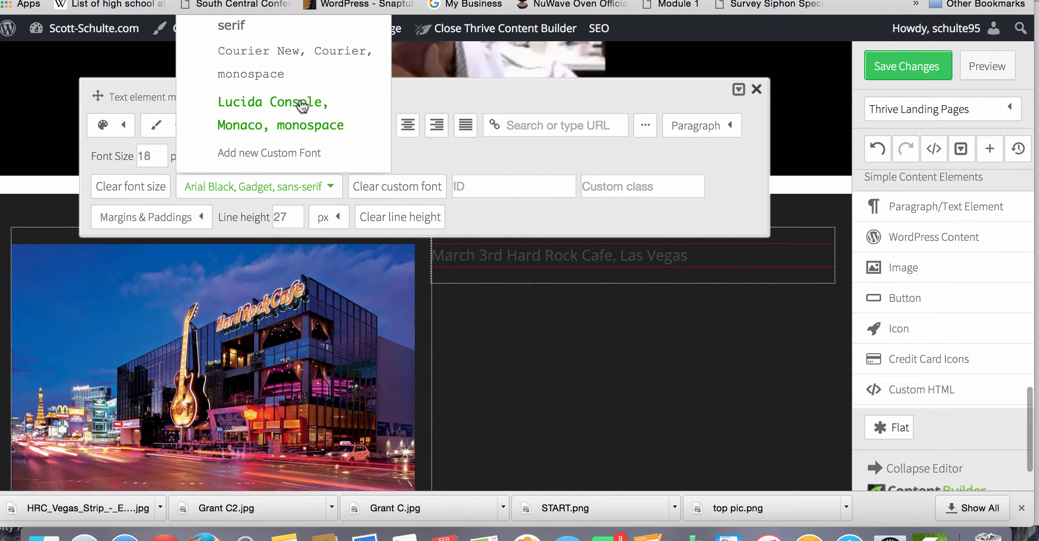
scroll(302, 107, "up", 4)
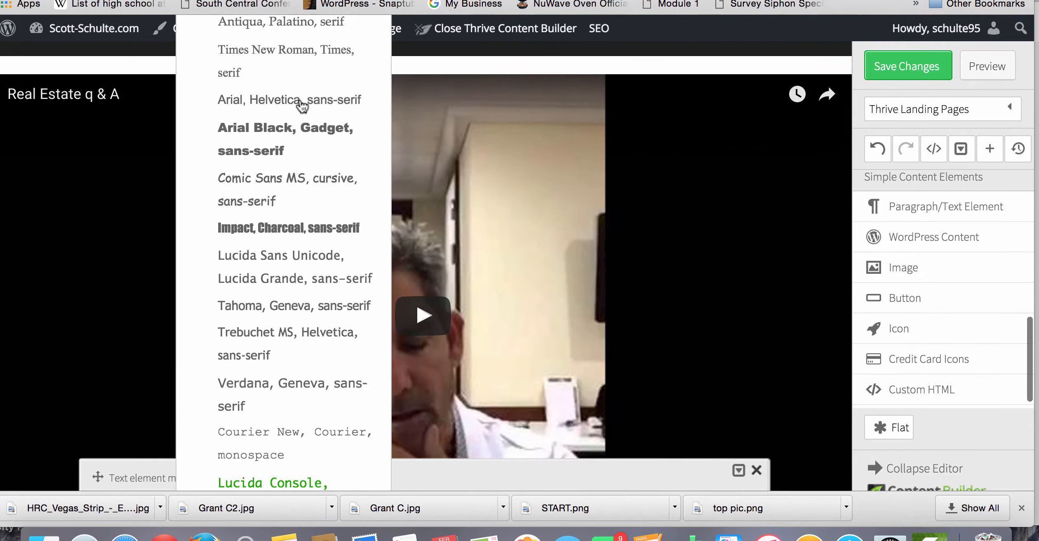
left_click(305, 136)
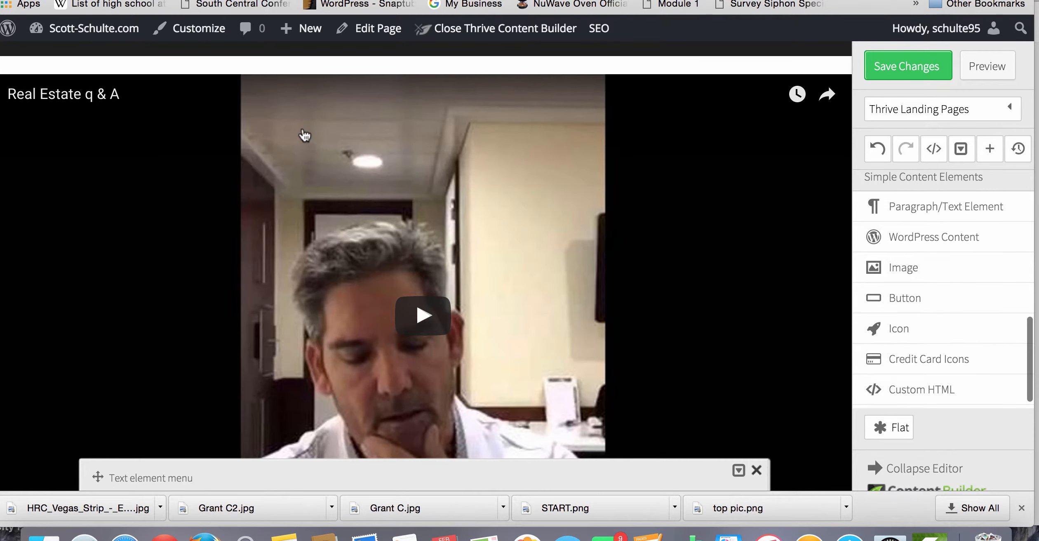
scroll(304, 133, "down", 10)
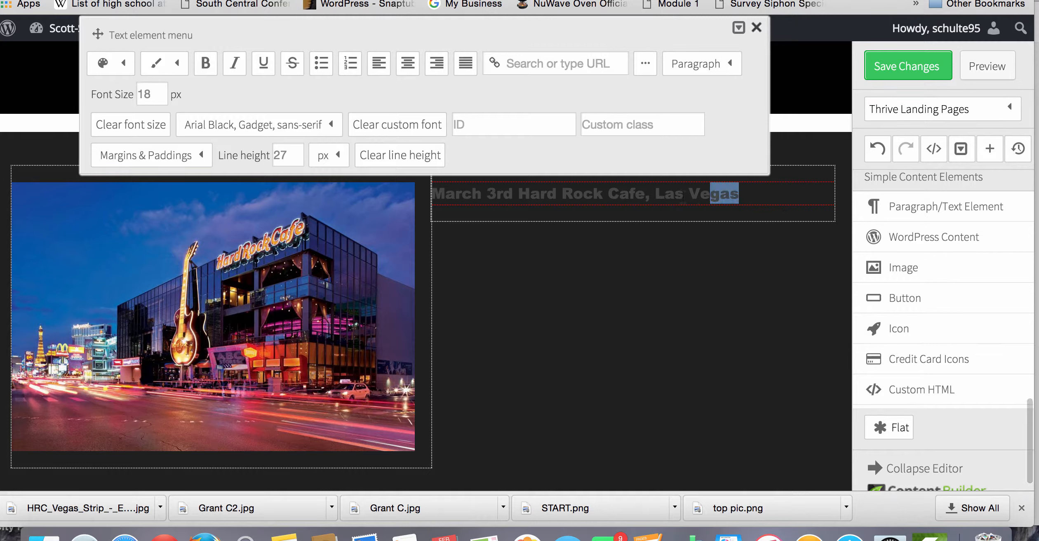
Color the whole "March 3rd Hard Rock Cafe, Las Vegas" heading white and center it in its column.
left_click_drag(739, 194, 433, 196)
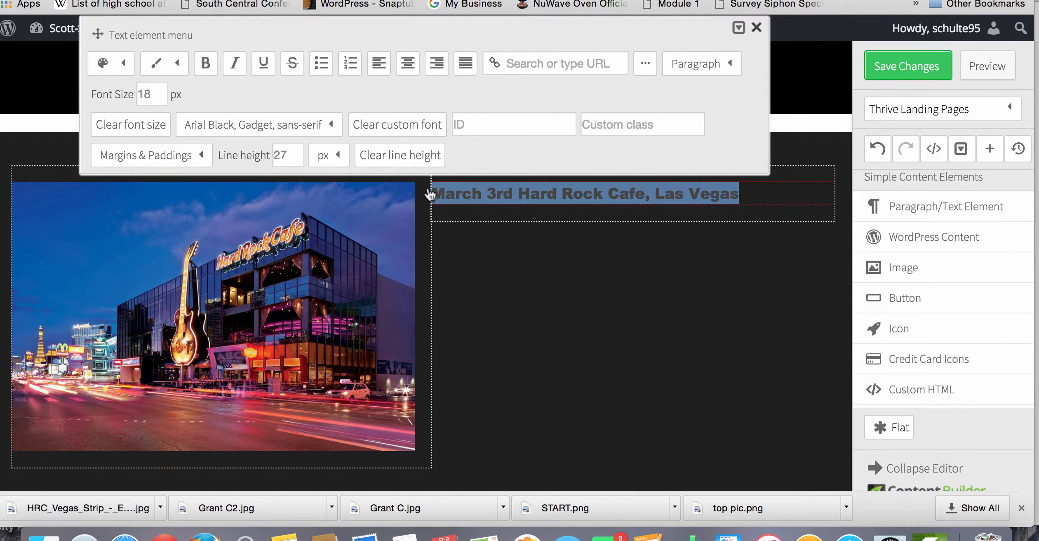
left_click(119, 64)
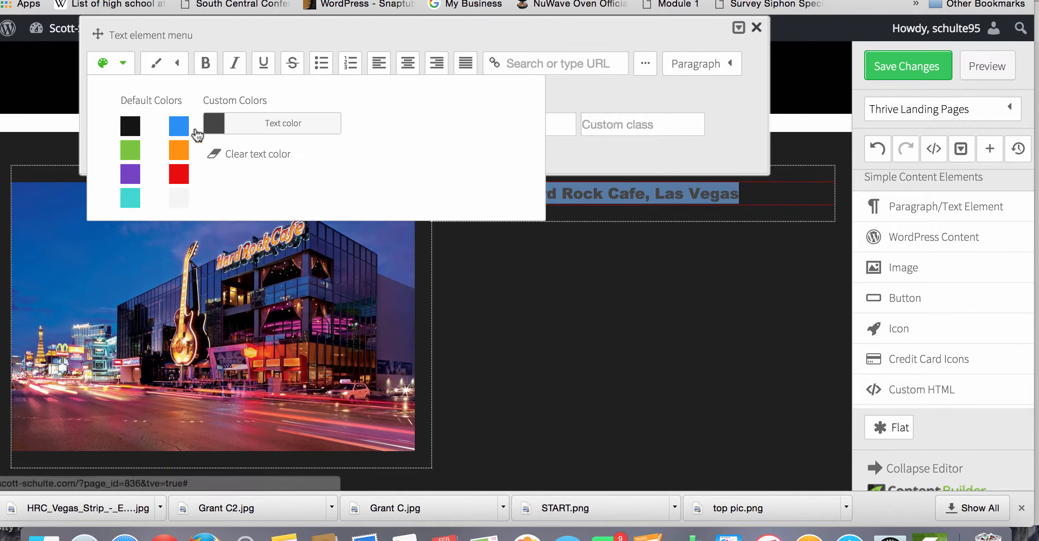
left_click(180, 197)
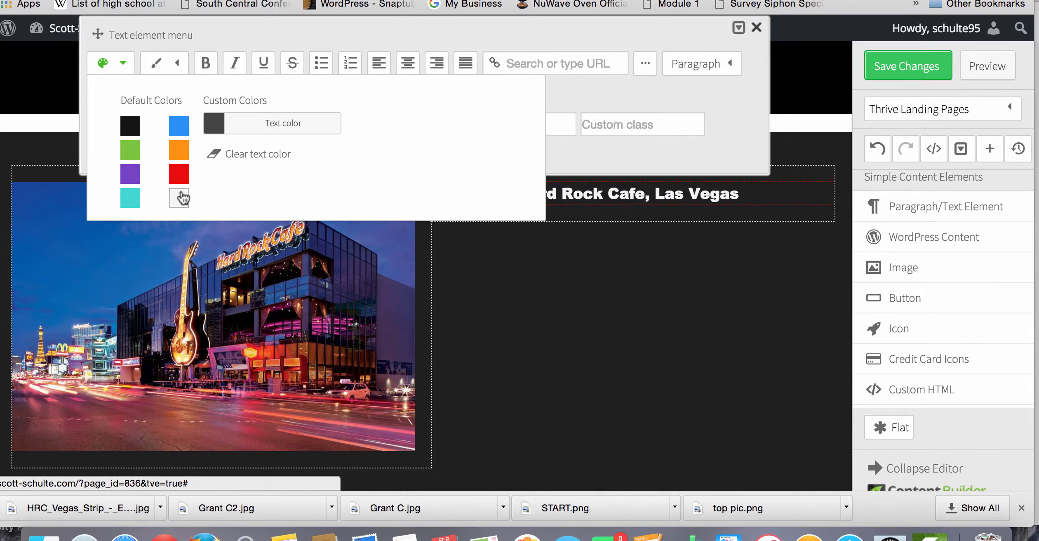
left_click(408, 64)
left_click(666, 261)
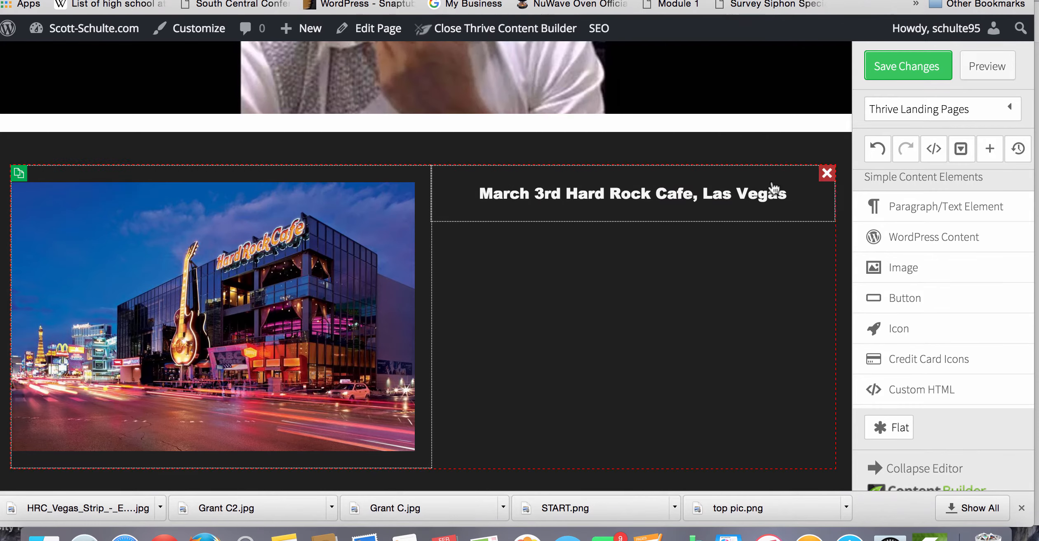
Save the page changes, check the event details on the reference page and return to the editor.
left_click(896, 65)
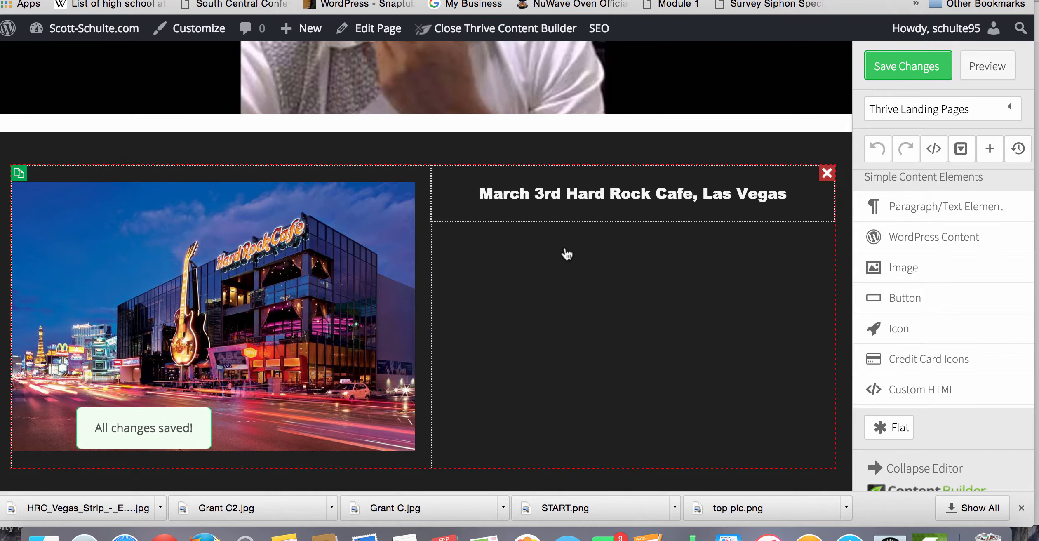
left_click(505, 28)
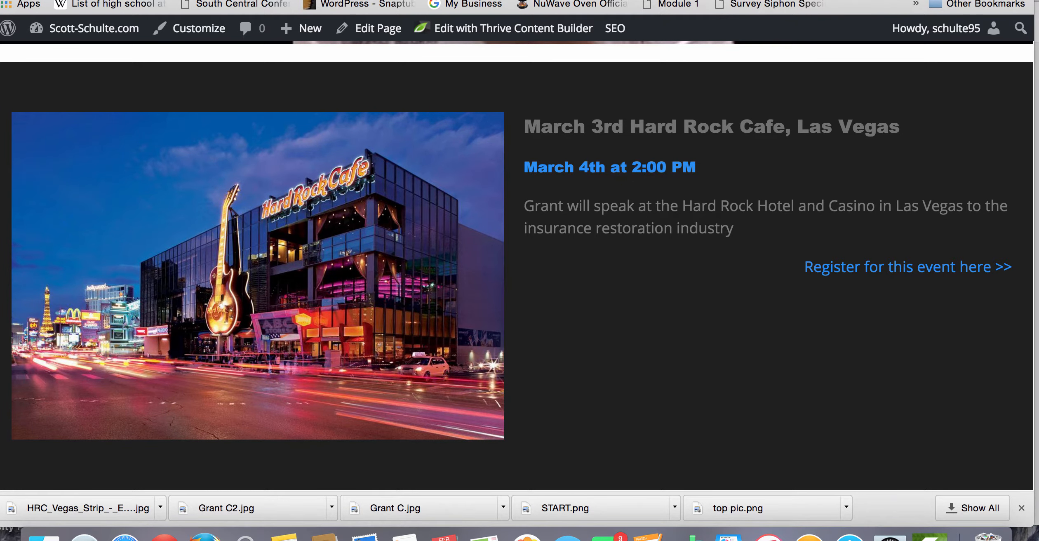
key("ctrl+Tab")
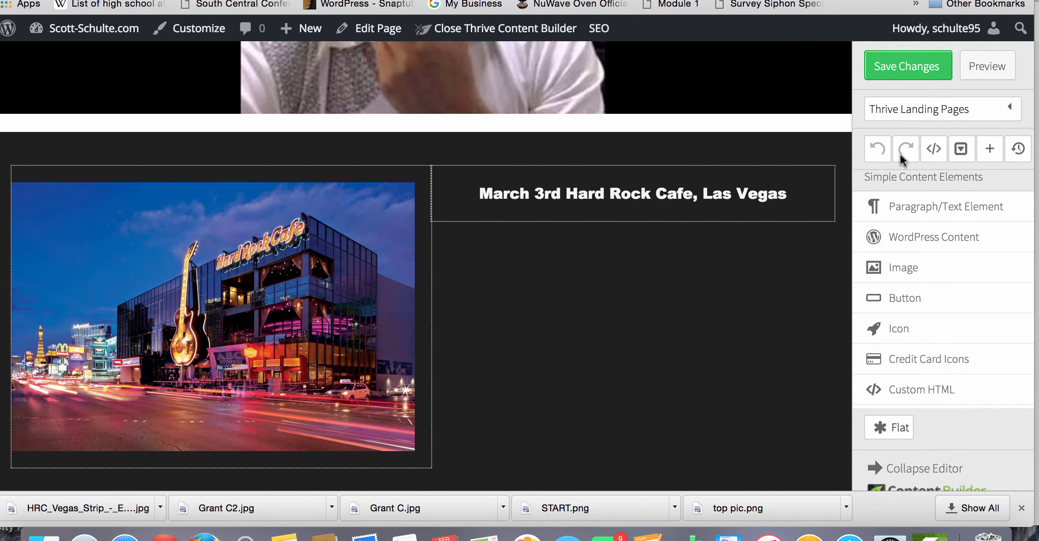
Add a paragraph/text element below the event heading in the second column, reading "March 4th at 2:00 PM".
left_click_drag(915, 207, 690, 225)
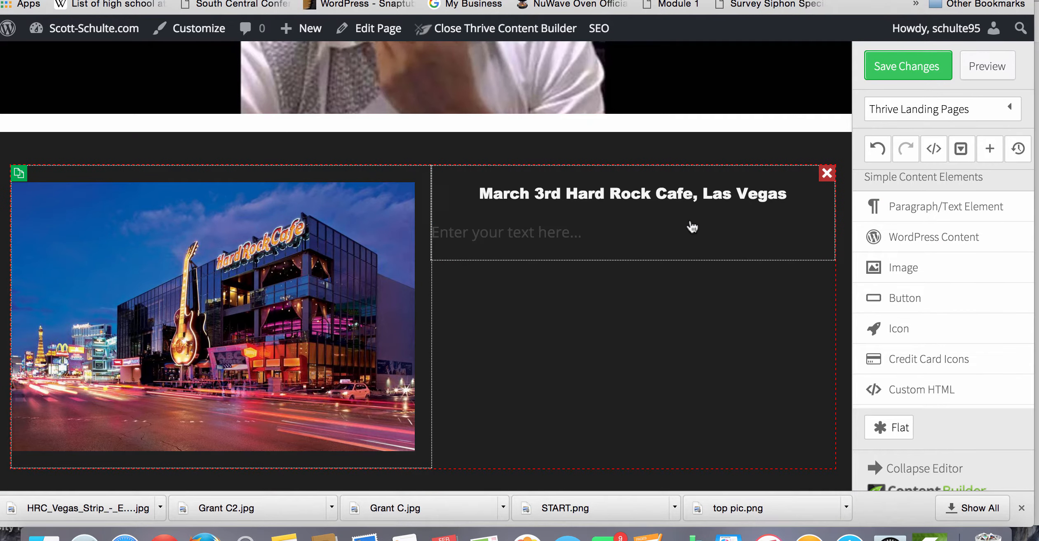
left_click(601, 232)
type("March 4th at 2:00 PM")
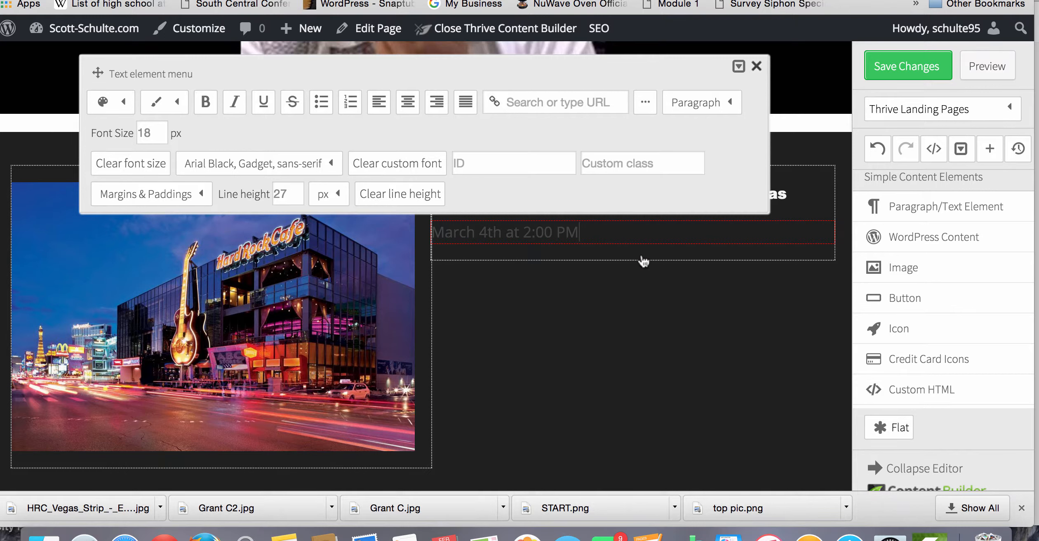
Color the "March 4th at 2:00 PM" line with the default blue.
left_click_drag(608, 231, 440, 222)
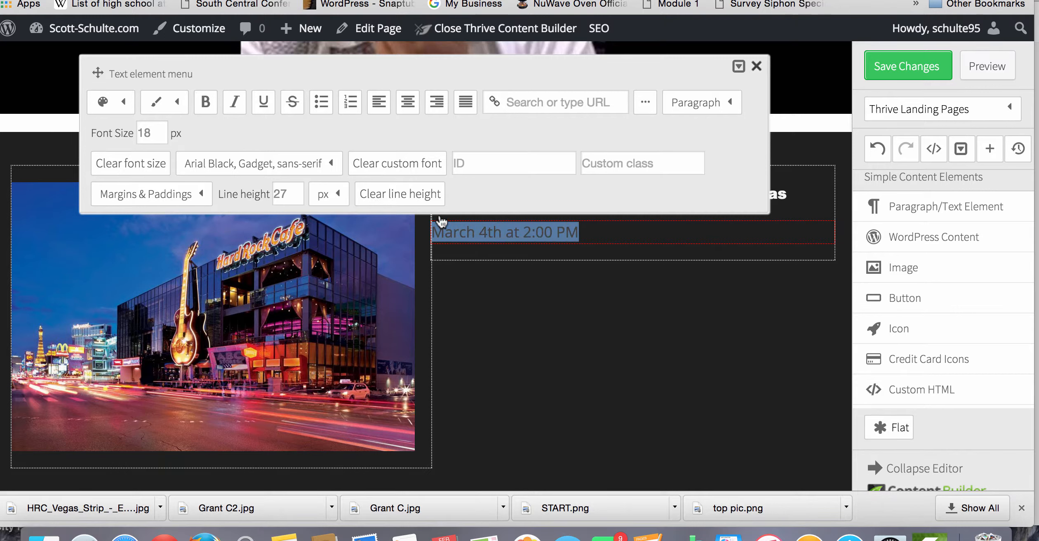
left_click(123, 103)
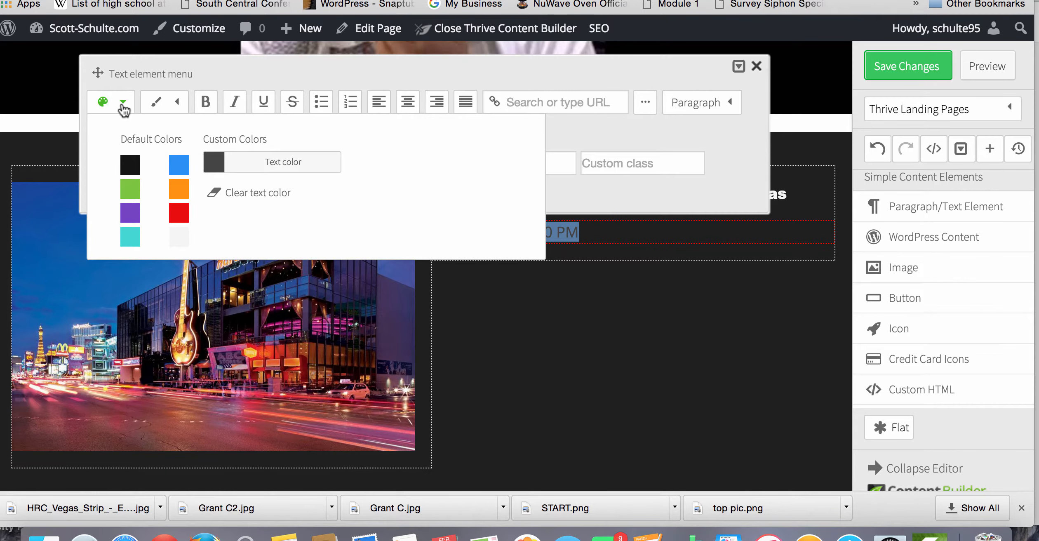
left_click(178, 164)
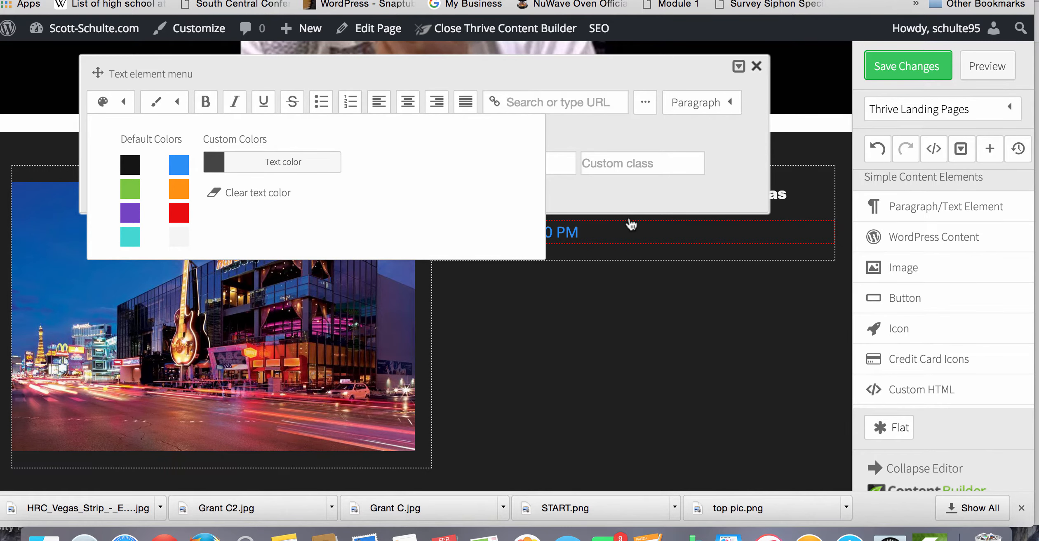
left_click(634, 146)
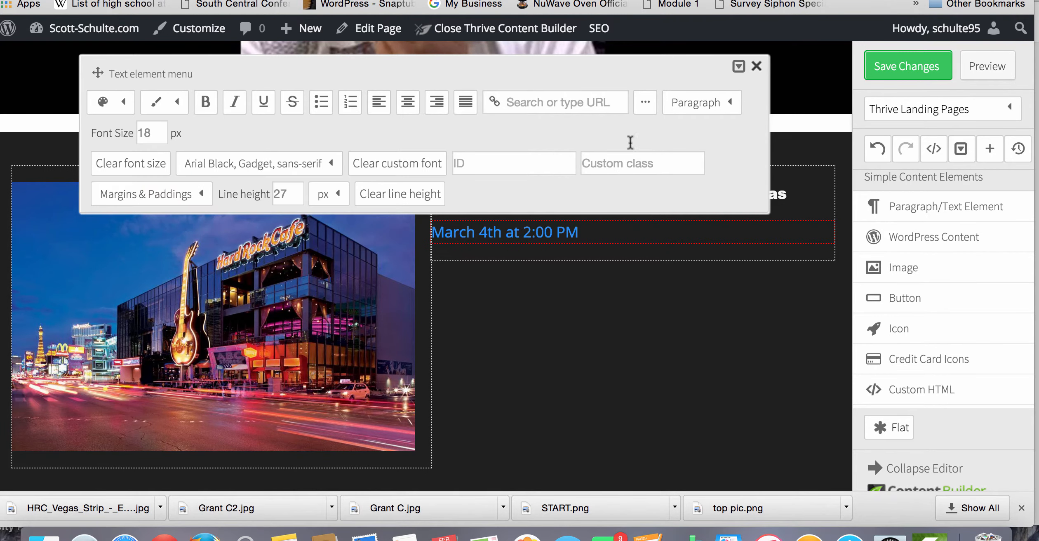
Set the font of the "March 4th at 2:00 PM" line to Arial Black, Gadget, sans-serif and close the text options.
left_click(326, 173)
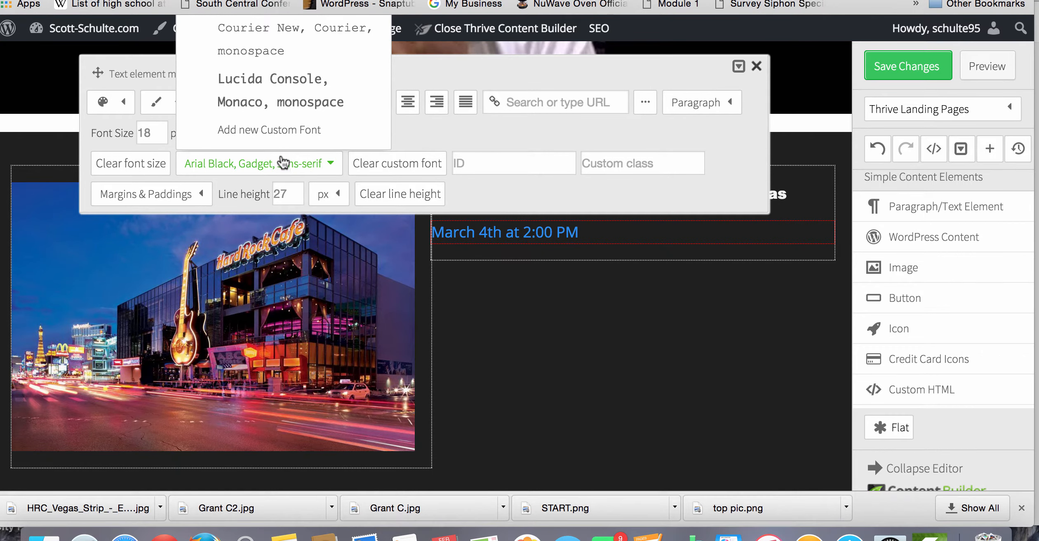
scroll(278, 82, "up", 5)
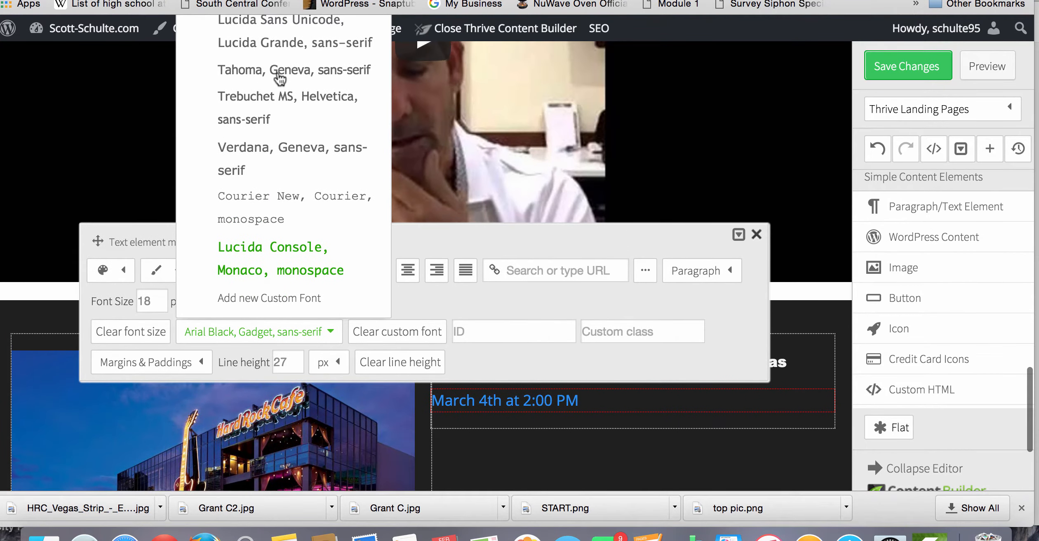
scroll(279, 79, "up", 6)
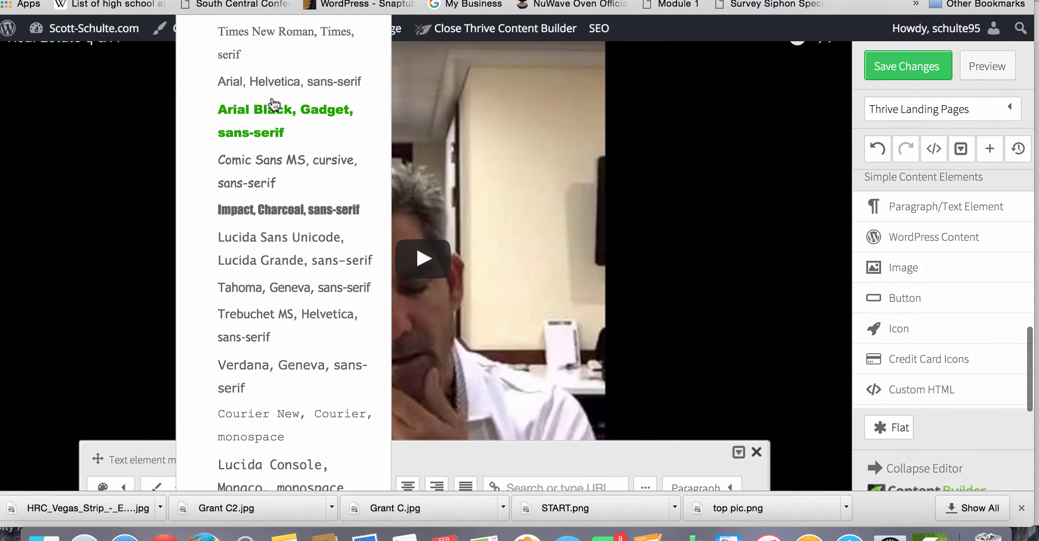
left_click(273, 108)
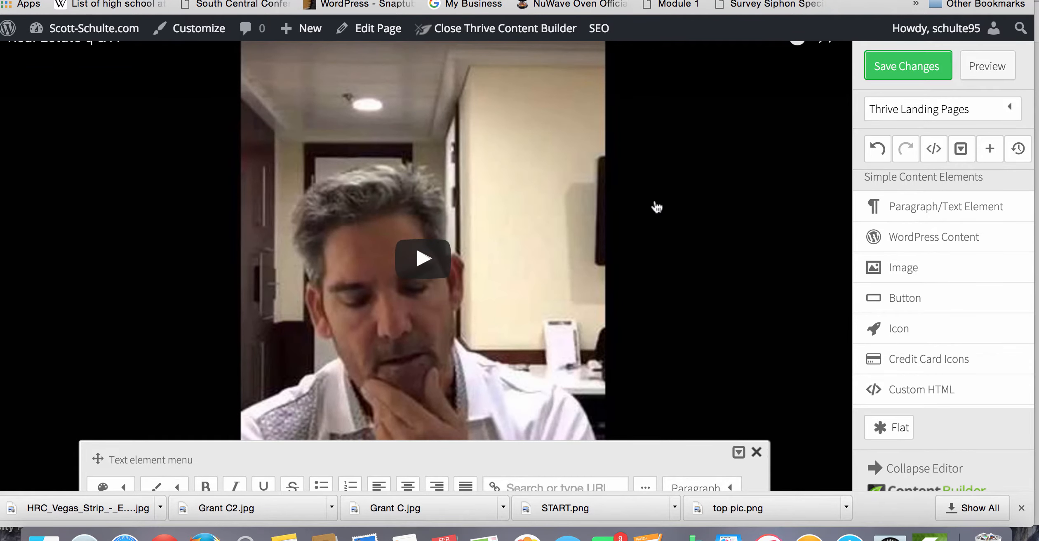
scroll(667, 217, "down", 10)
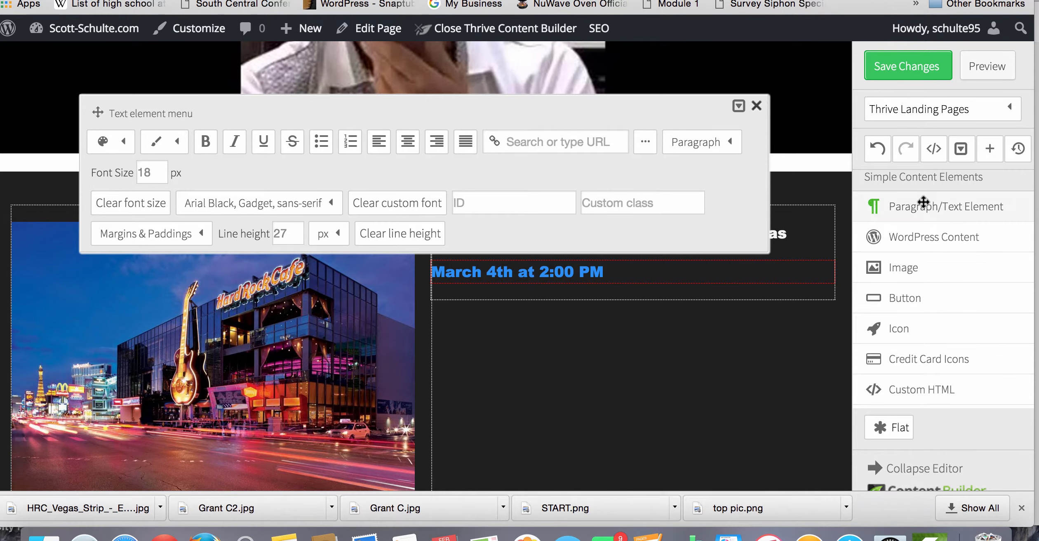
left_click(756, 106)
Add a paragraph/text element below the "March 4th at 2:00 PM" line and left-align the March 3rd heading.
left_click_drag(897, 202, 666, 294)
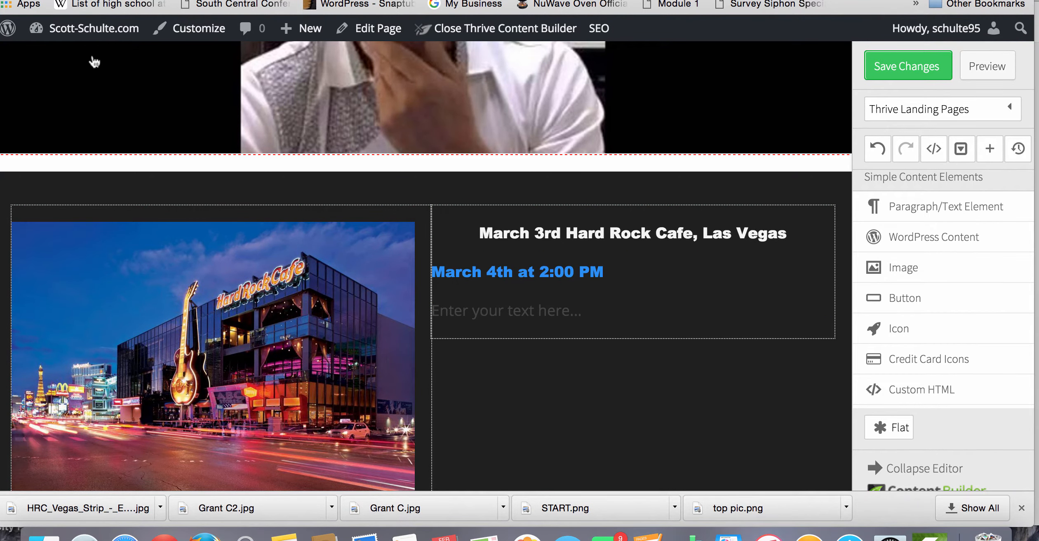
left_click(529, 233)
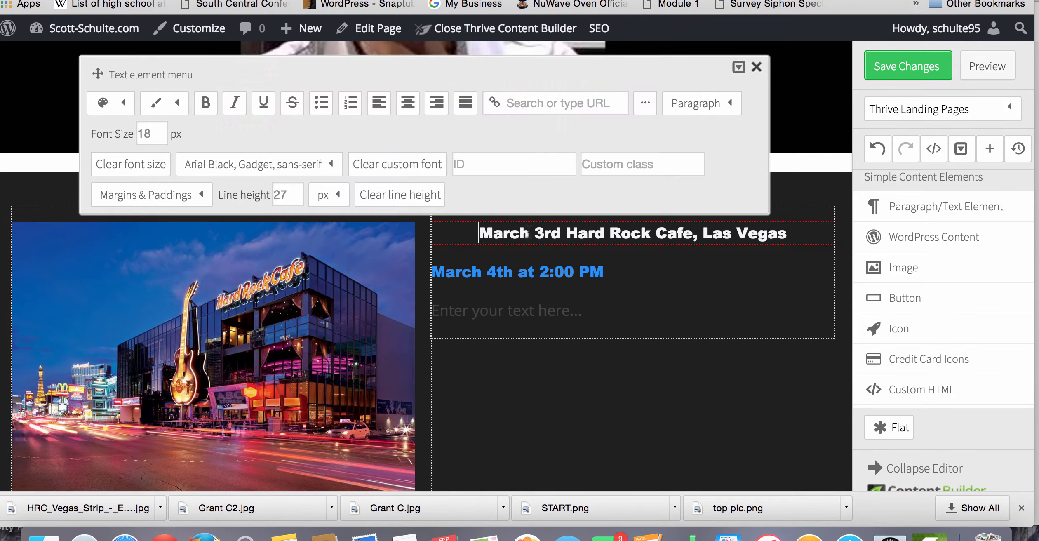
left_click(376, 102)
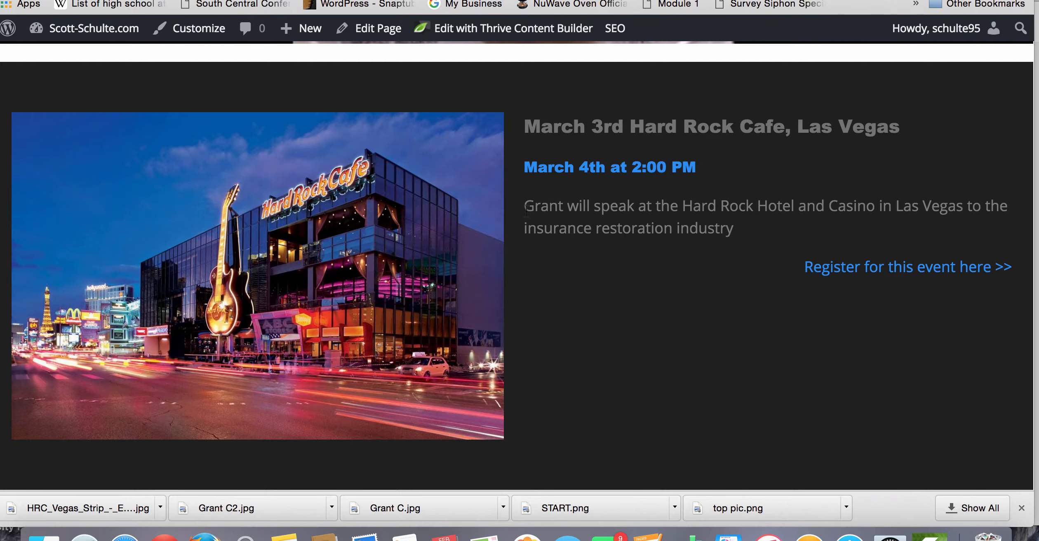
Copy the event description sentence from the reference page and paste it over the placeholder of the new text element.
left_click_drag(525, 206, 733, 228)
key("super+c")
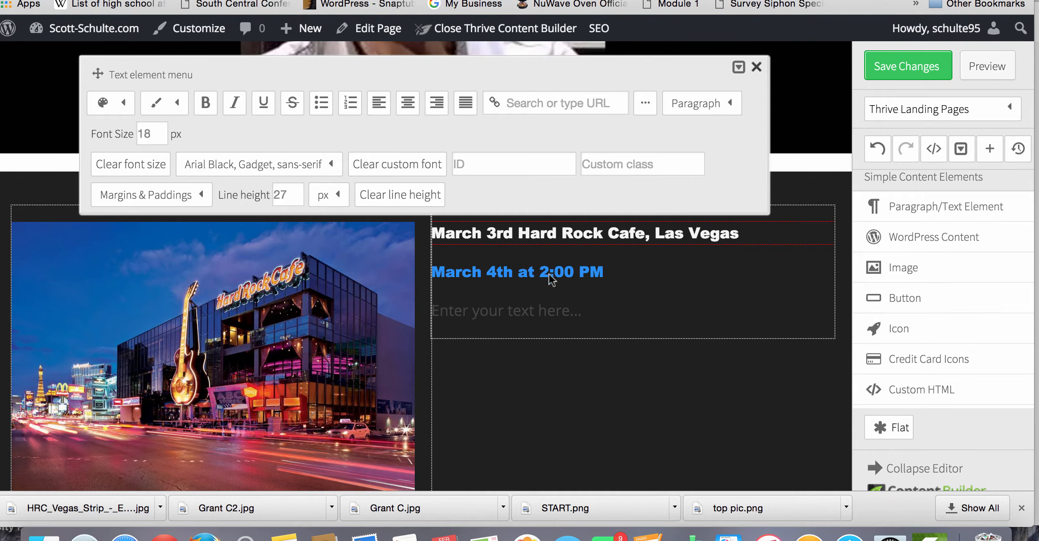
left_click(511, 313)
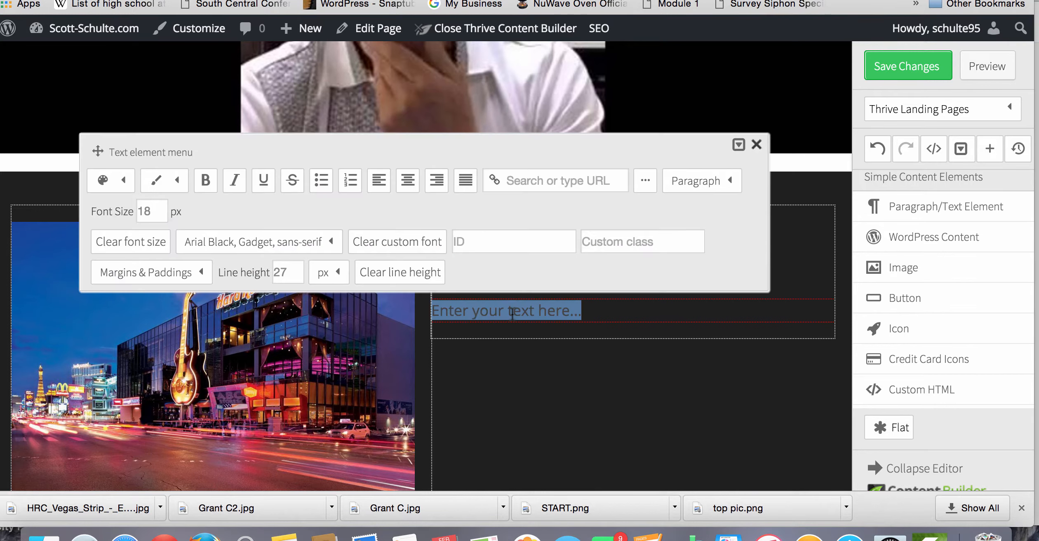
key("super+v")
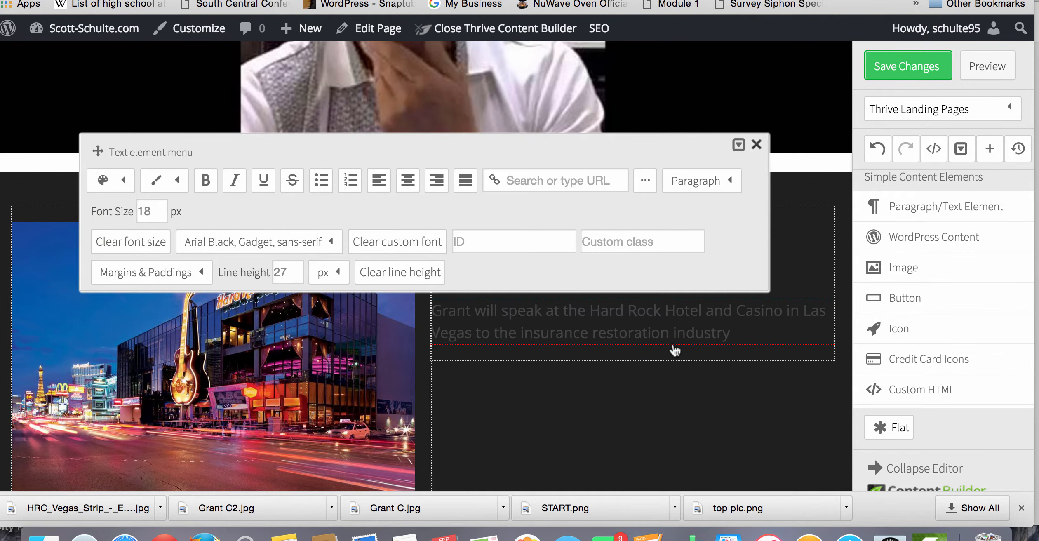
Lighten the event description sentence to a medium gray with a custom text color and save the page.
left_click_drag(745, 332, 431, 305)
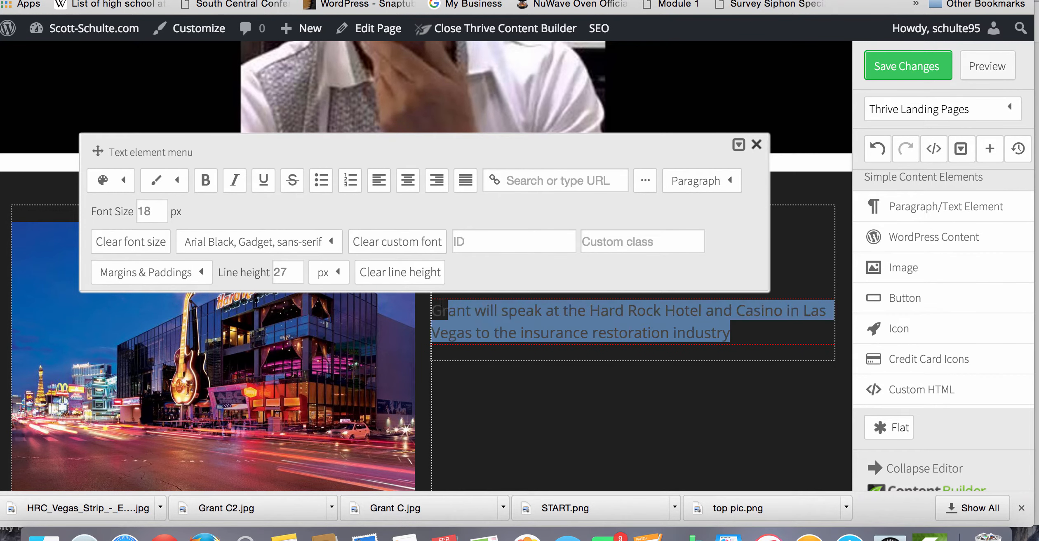
left_click(123, 180)
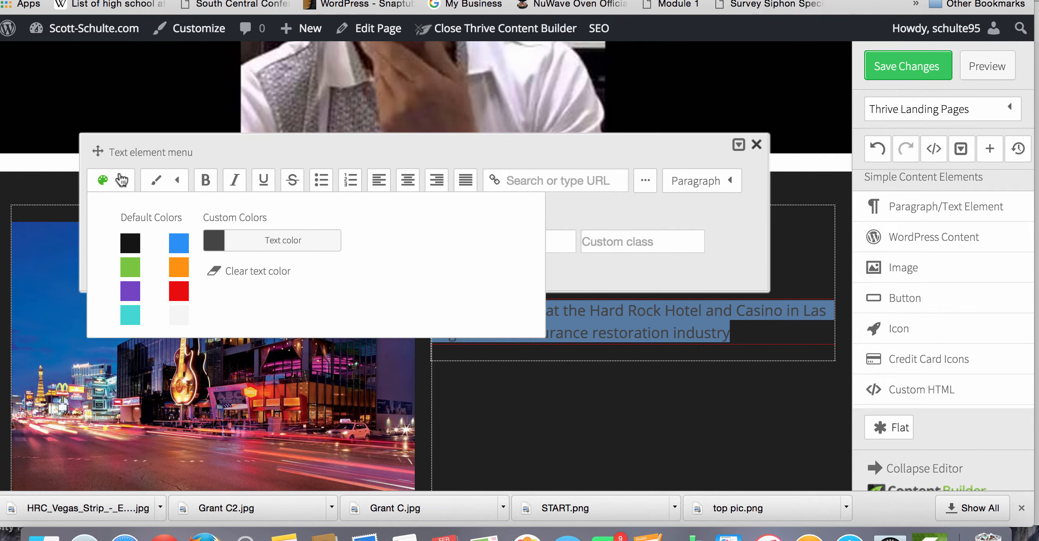
left_click(251, 241)
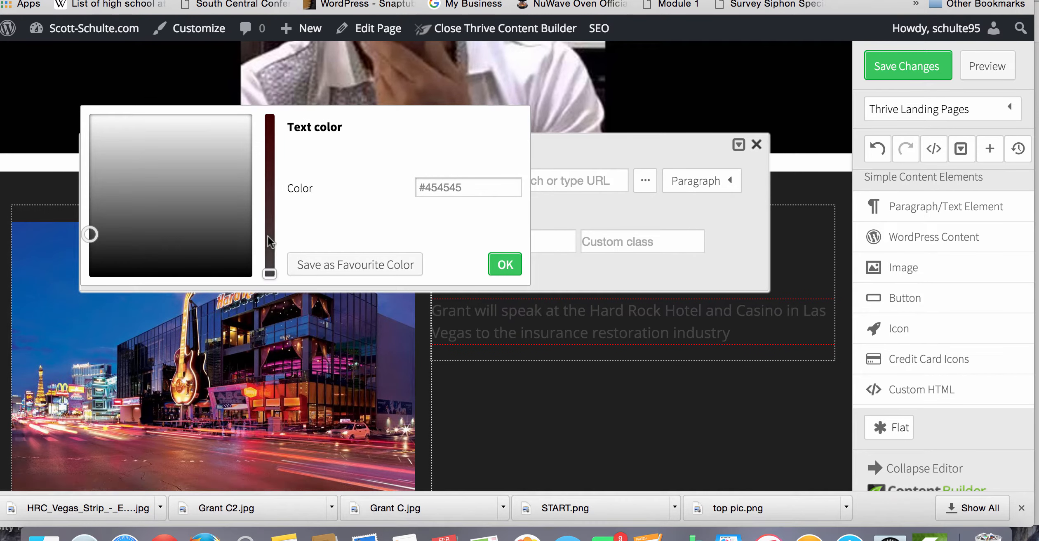
left_click_drag(90, 234, 104, 198)
left_click(502, 266)
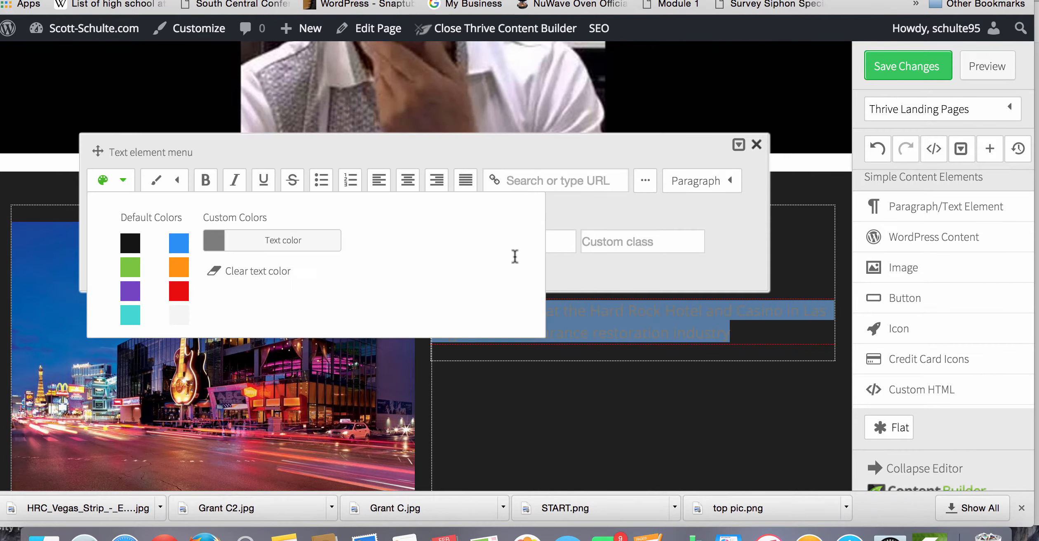
left_click(920, 68)
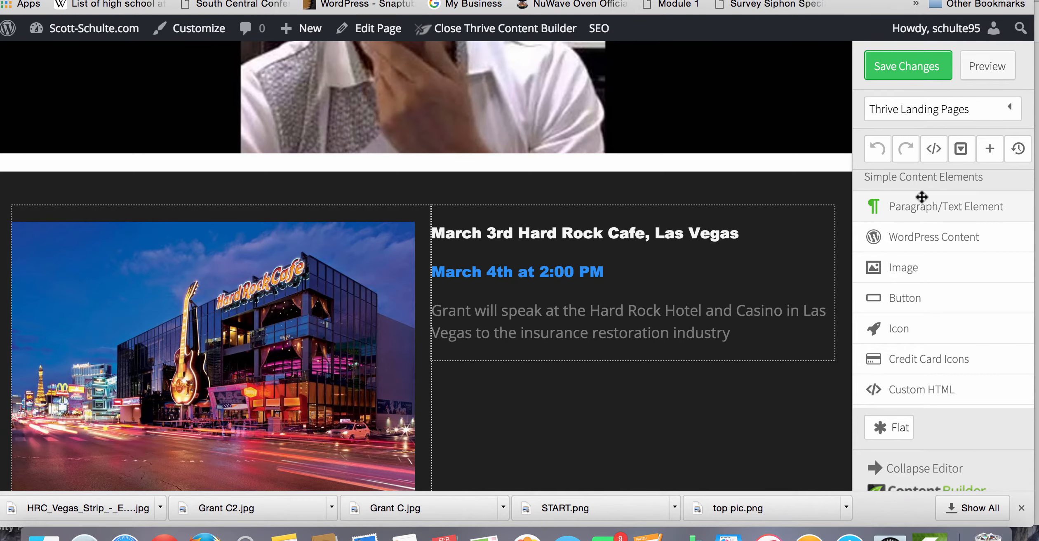
Add a right-aligned paragraph/text element below the event description reading "Register for this event >>".
left_click_drag(916, 210, 747, 364)
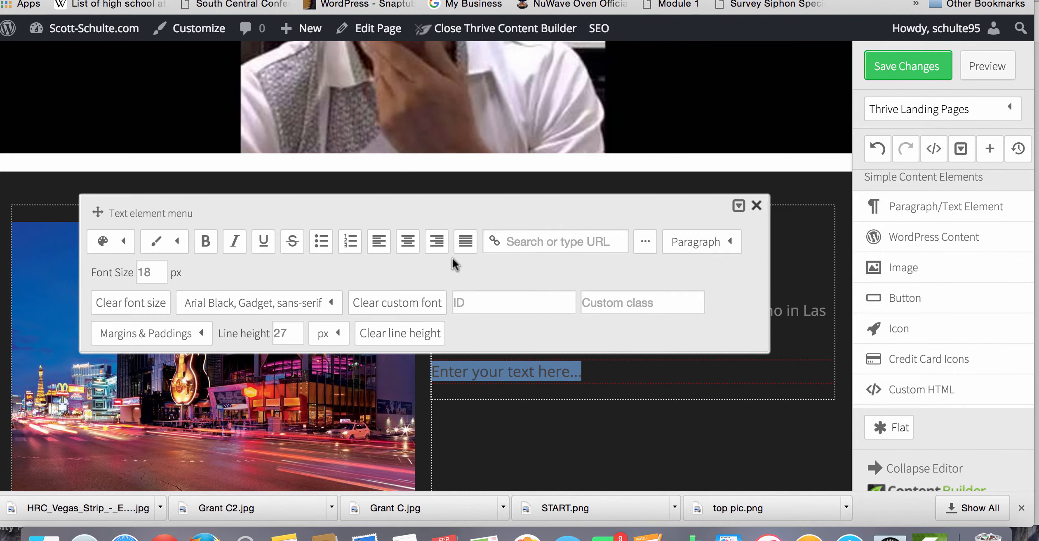
left_click(439, 245)
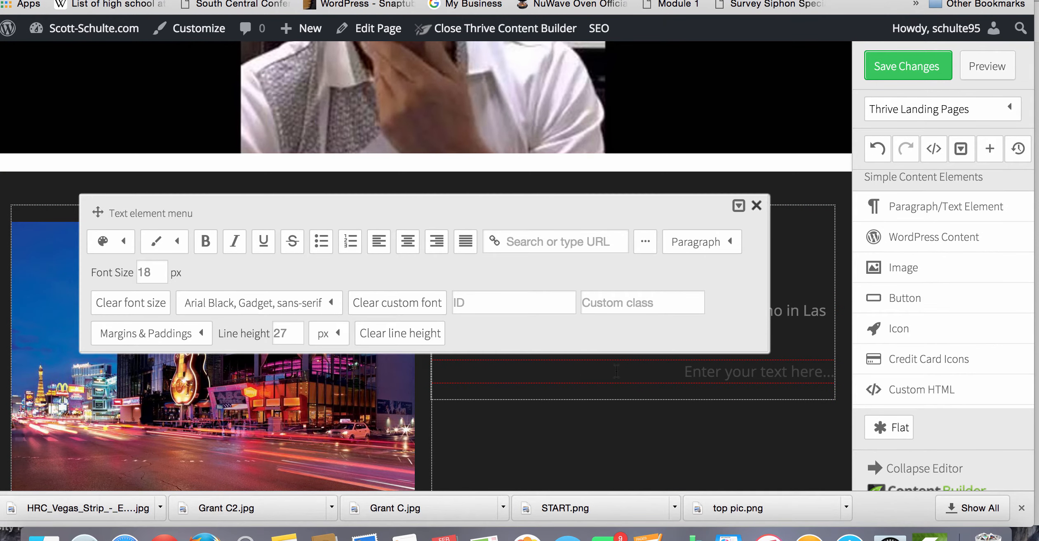
left_click(505, 28)
left_click_drag(683, 371, 845, 380)
type("Register")
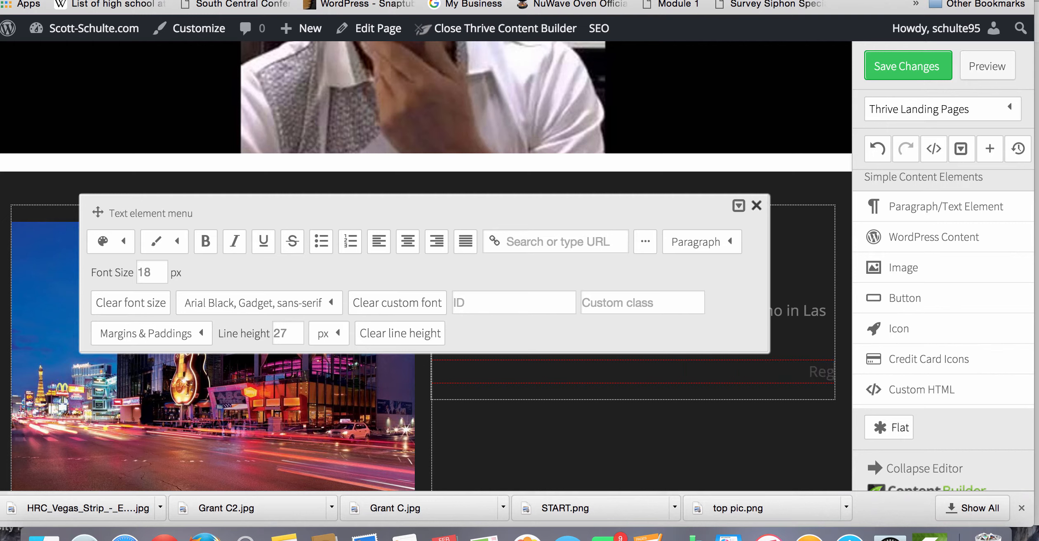
type("or this event")
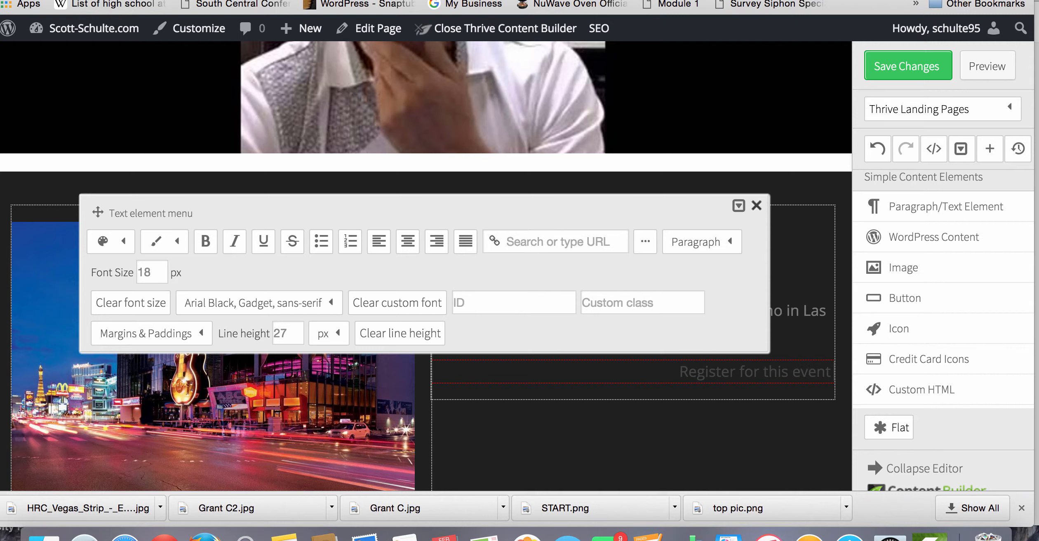
type(" >>")
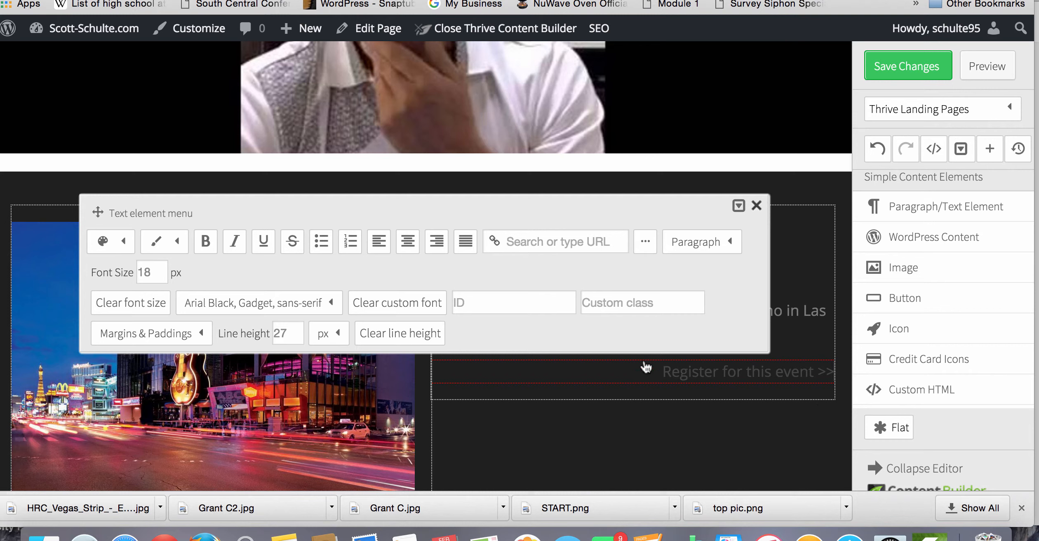
Color the "Register for this event >>" line with the default blue and close the text options.
double_click(663, 371)
left_click(662, 371)
left_click_drag(661, 371, 844, 377)
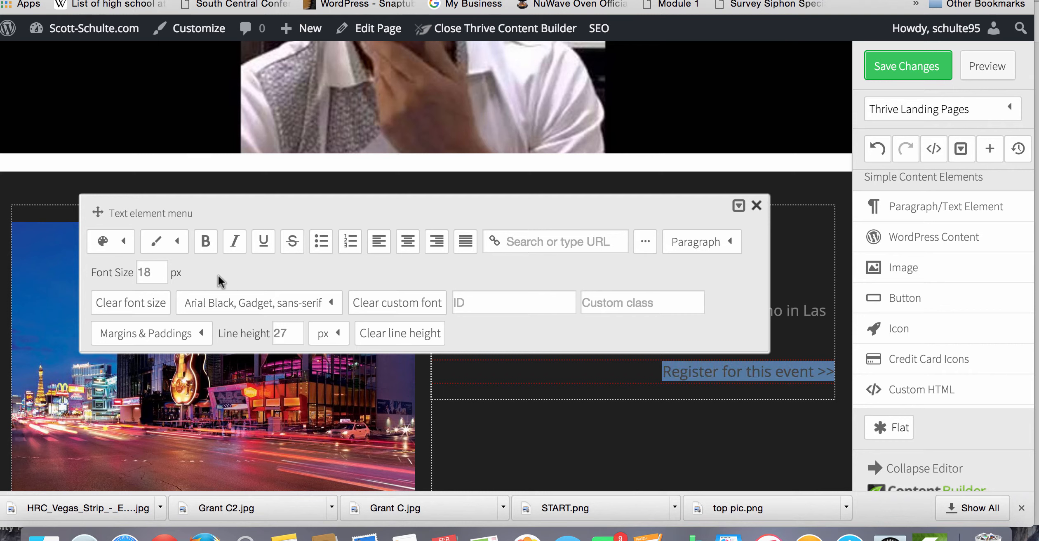
left_click(122, 242)
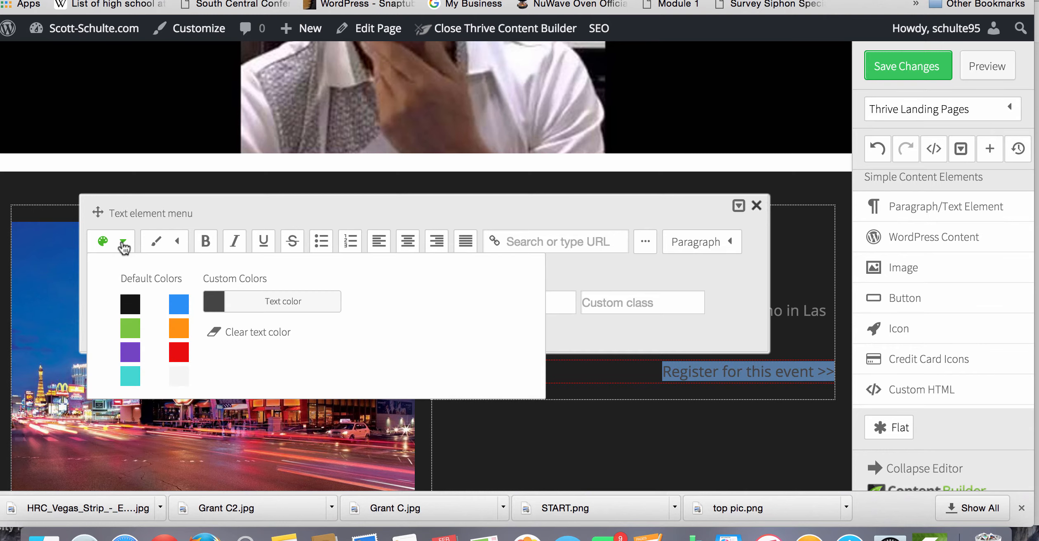
left_click(178, 303)
left_click(689, 444)
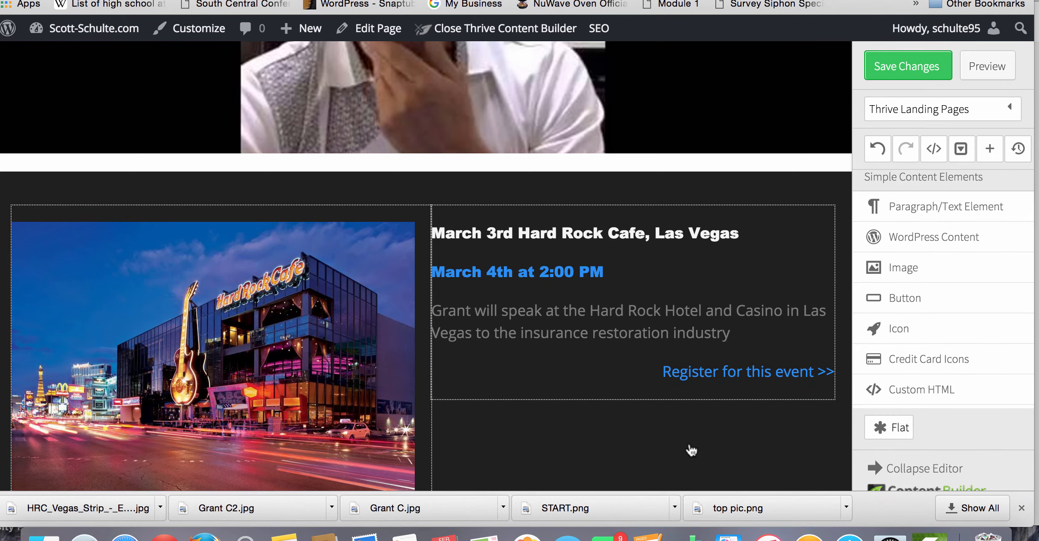
Select the full "Register for this event >>" text to inspect its link option, and save the page changes.
left_click(779, 372)
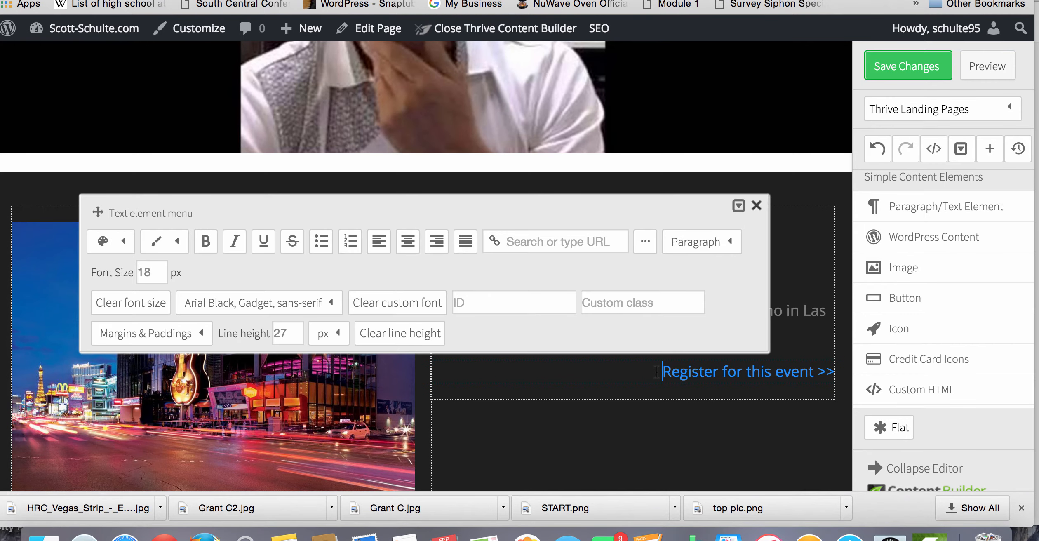
left_click_drag(665, 373, 848, 381)
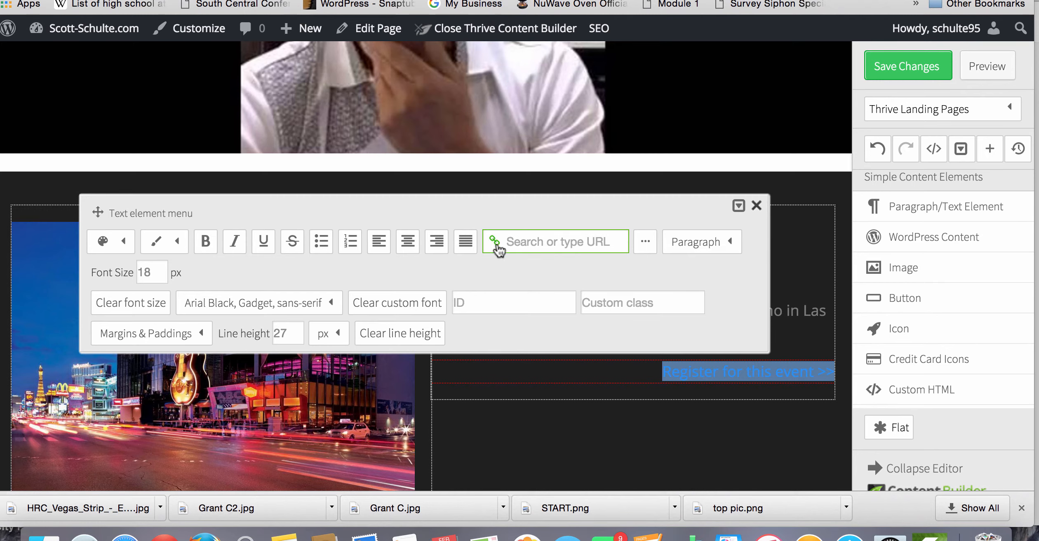
left_click(902, 56)
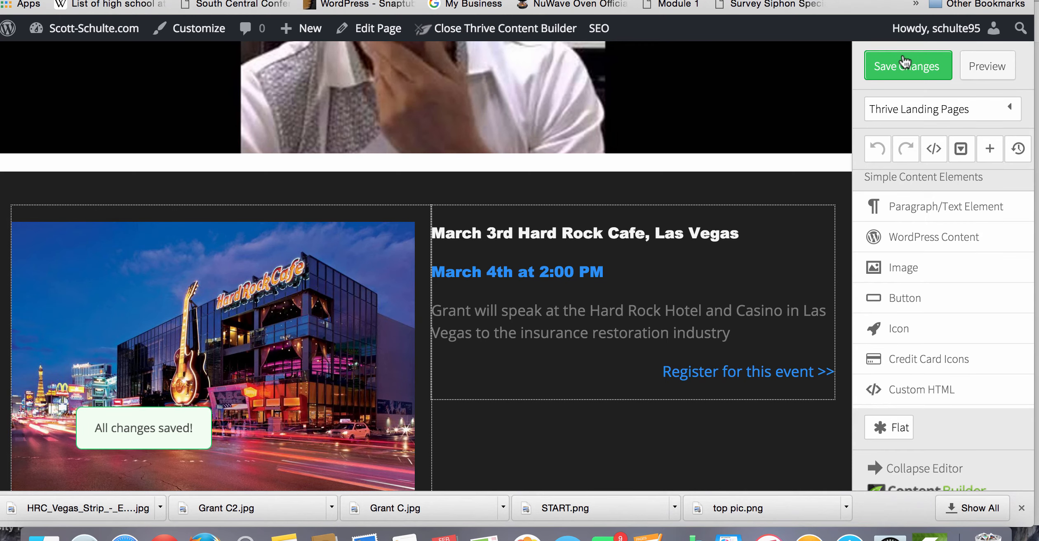
Add a paragraph/text element below the dark Hard Rock Cafe section and center its text.
scroll(754, 274, "down", 4)
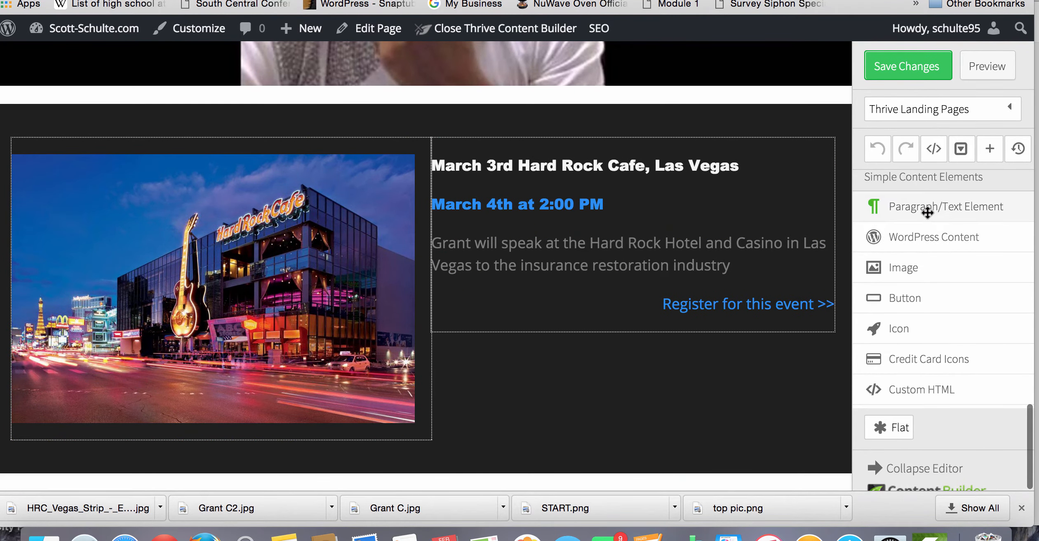
left_click_drag(927, 213, 465, 488)
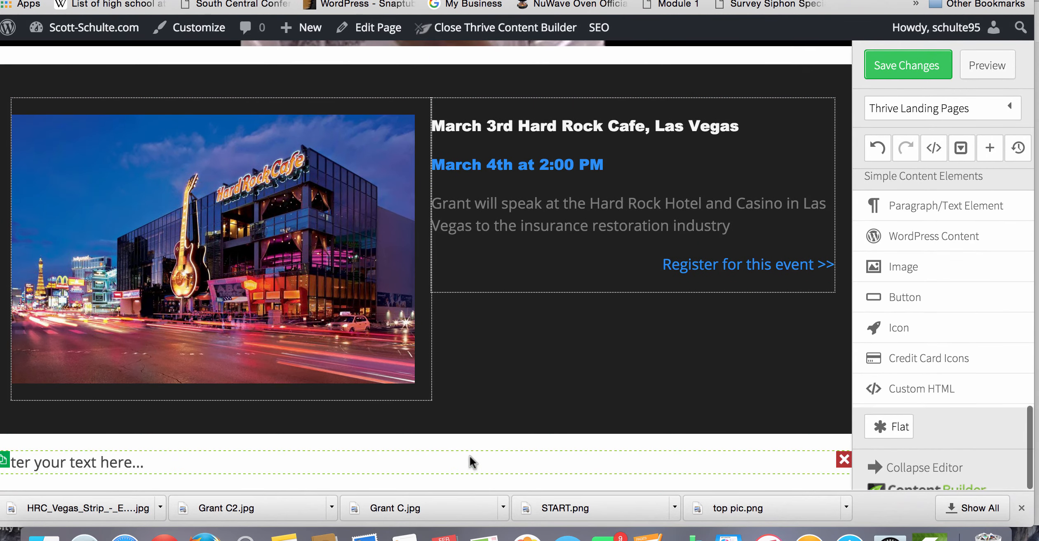
left_click(414, 460)
left_click(414, 335)
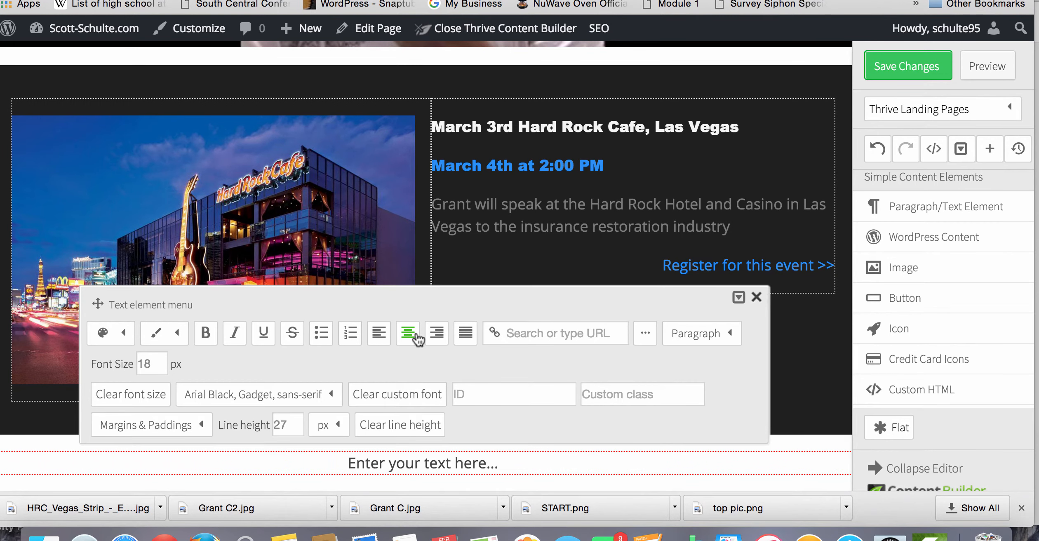
Replace the footer placeholder with "Copyright", the site's domain name and "All Rights Reserved", close the text options and save the page.
left_click(513, 465)
key("BackSpace")
key("BackSpace")
key("BackSpace")
key("BackSpace")
key("BackSpace")
key("BackSpace")
key("BackSpace")
key("BackSpace")
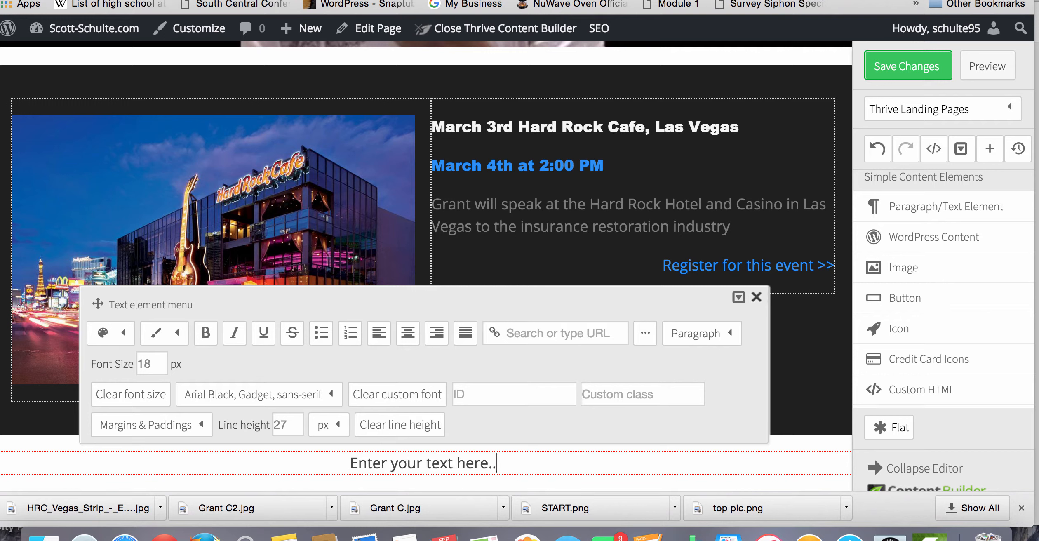
key("BackSpace")
key("BackSpace")
key("BackSpace")
key("BackSpace")
key("BackSpace")
key("BackSpace")
key("BackSpace")
key("BackSpace")
key("BackSpace")
key("BackSpace")
key("BackSpace")
key("BackSpace")
key("BackSpace")
key("BackSpace")
key("BackSpace")
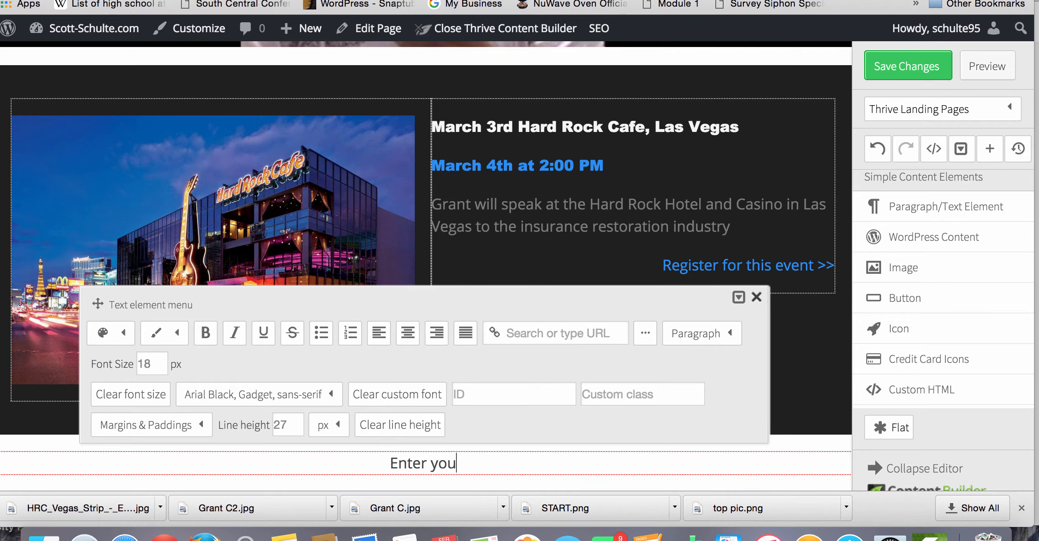
type("Copy")
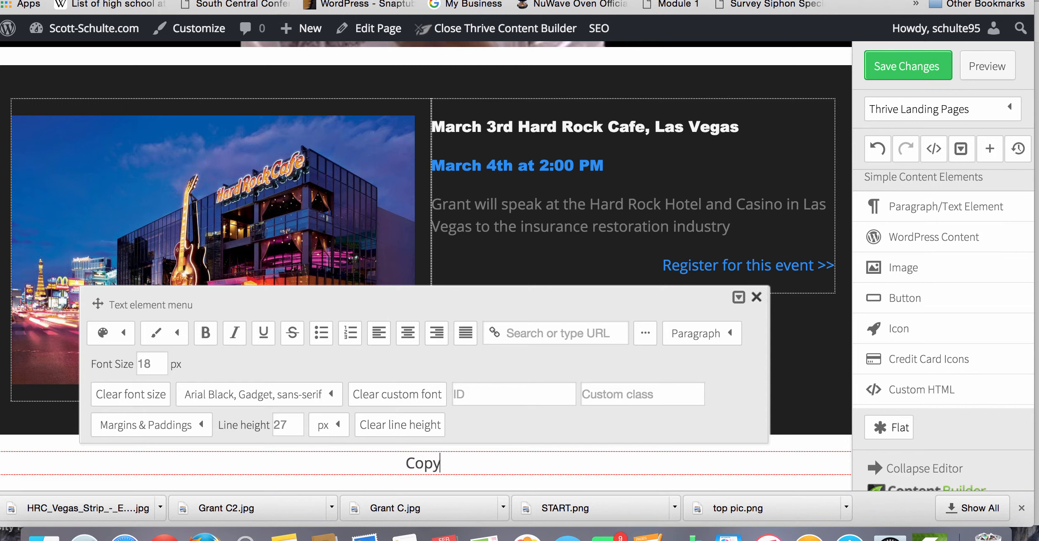
type("right ")
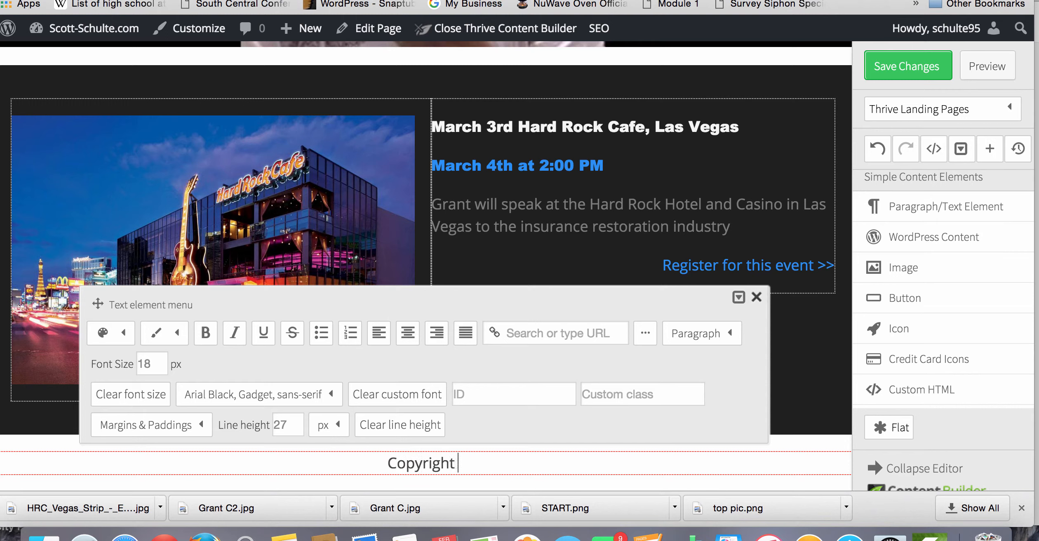
type("Sco")
key("BackSpace")
key("BackSpace")
key("BackSpace")
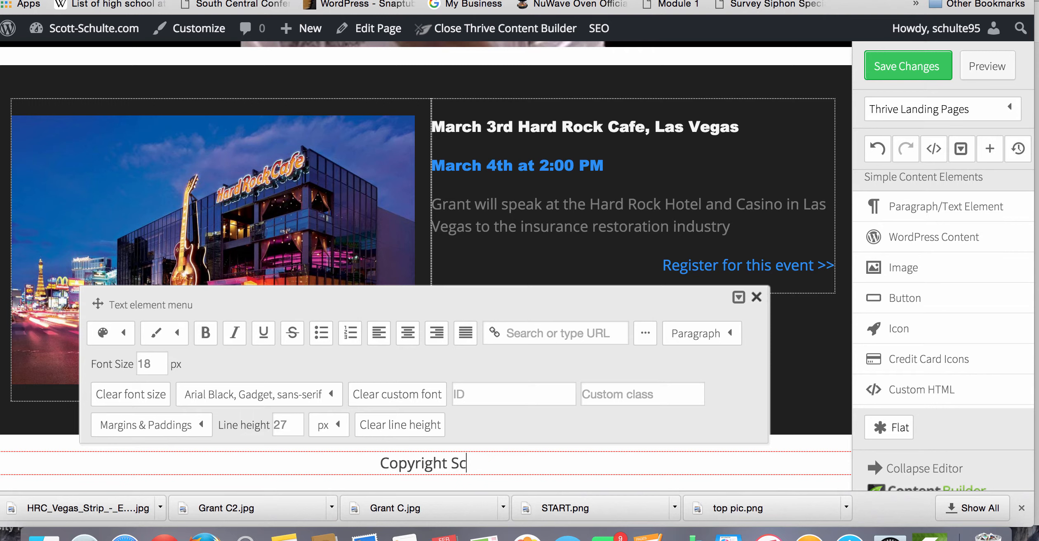
type("scott")
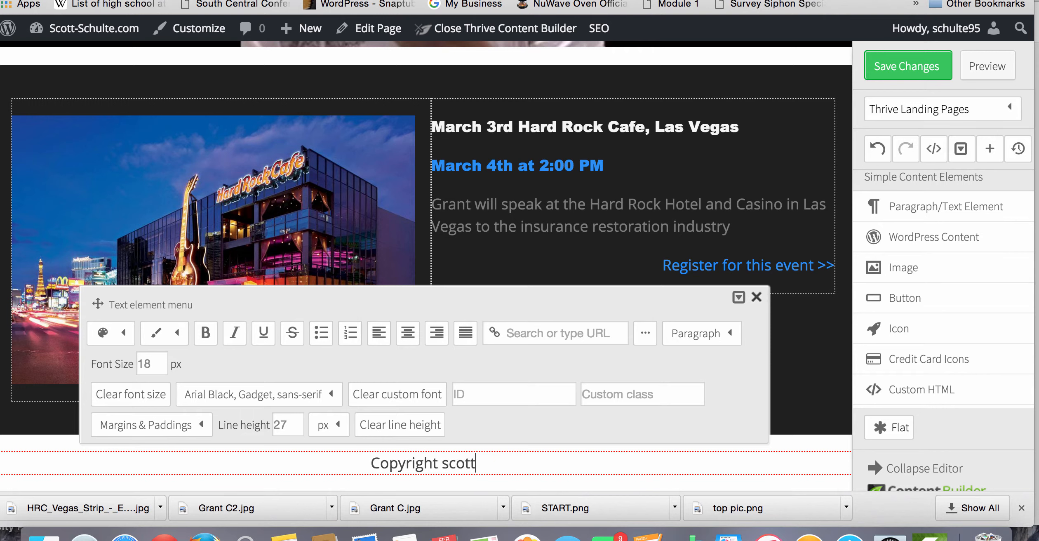
type("-schu")
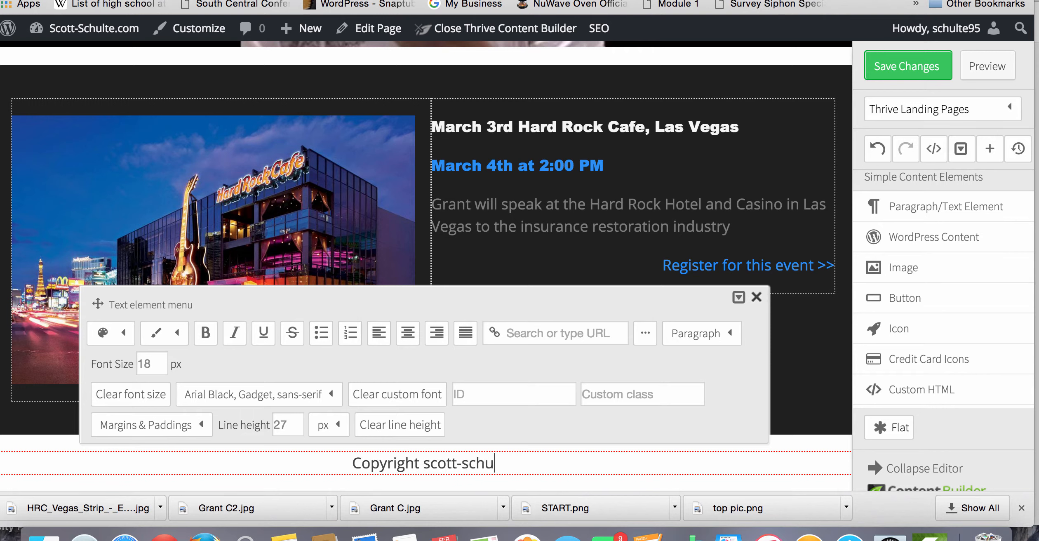
type("lte.com")
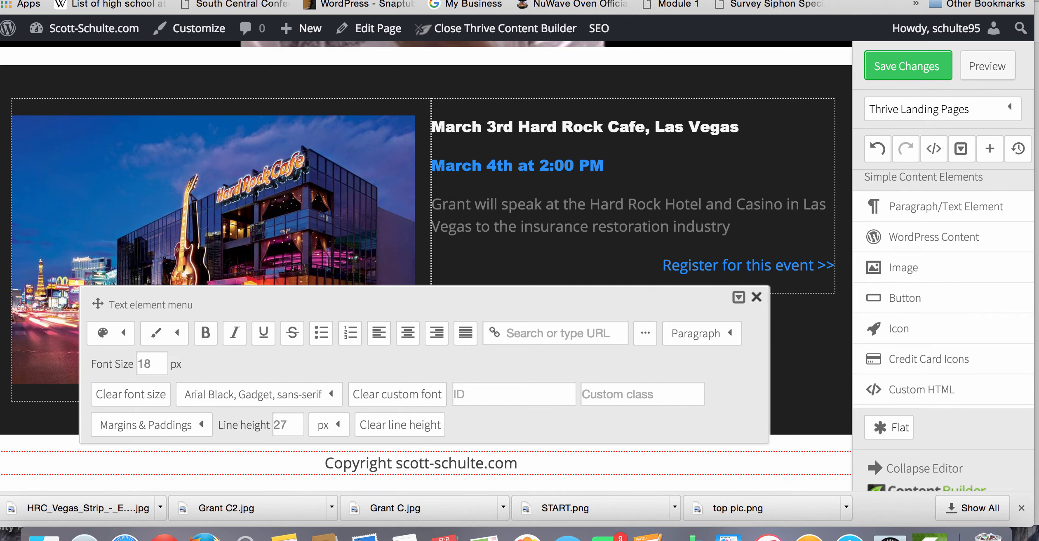
type(" Al")
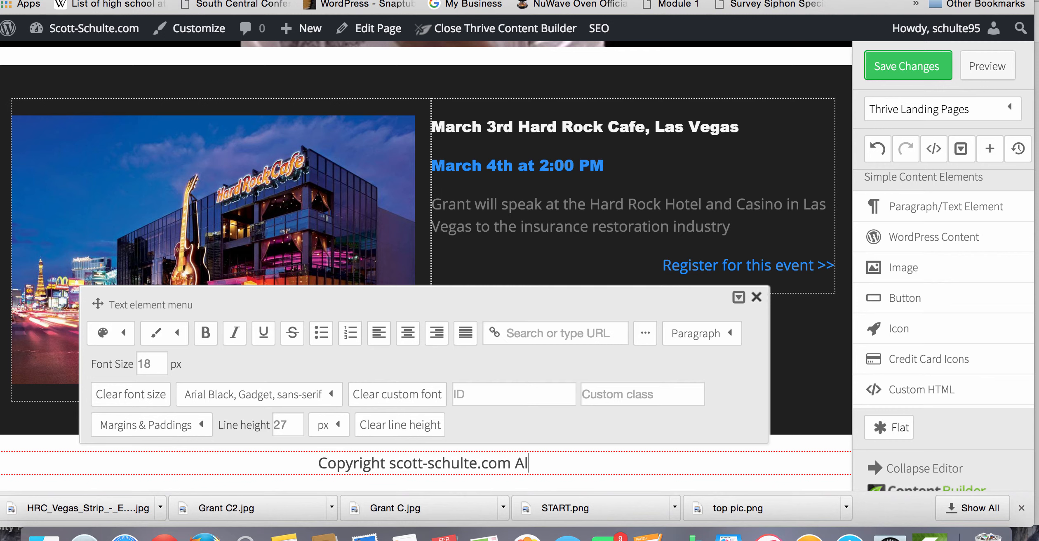
type("l Righ")
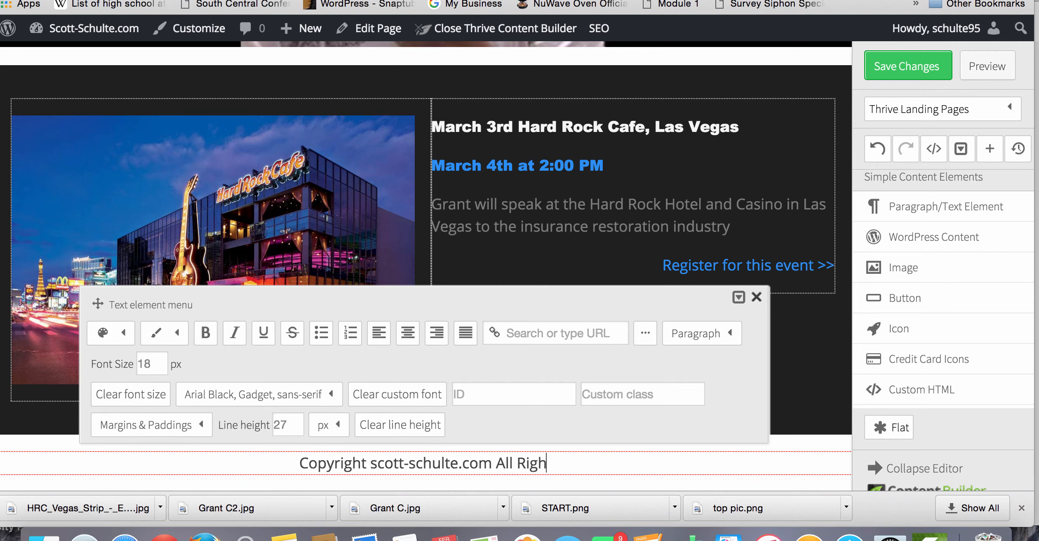
type("ts Re")
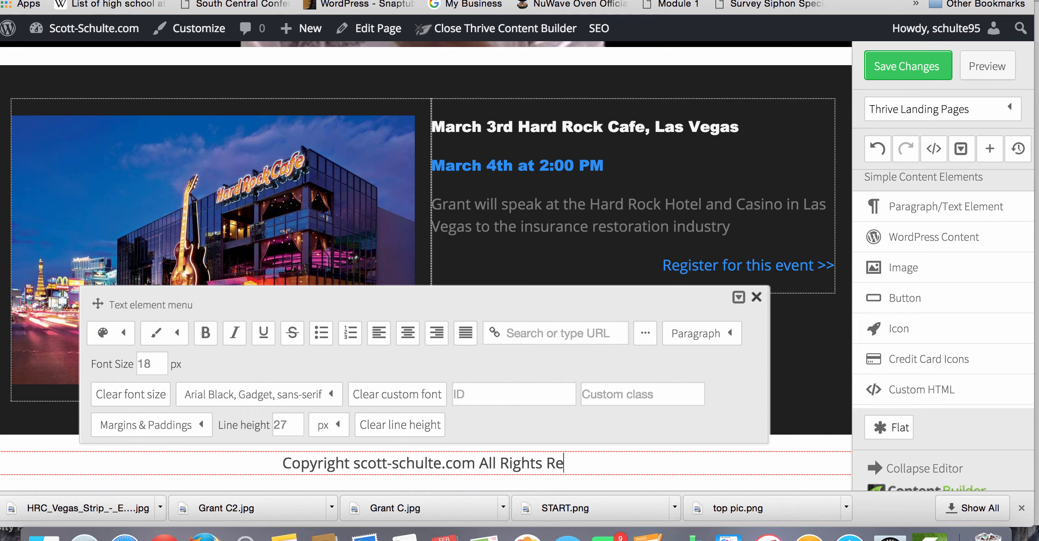
type("served")
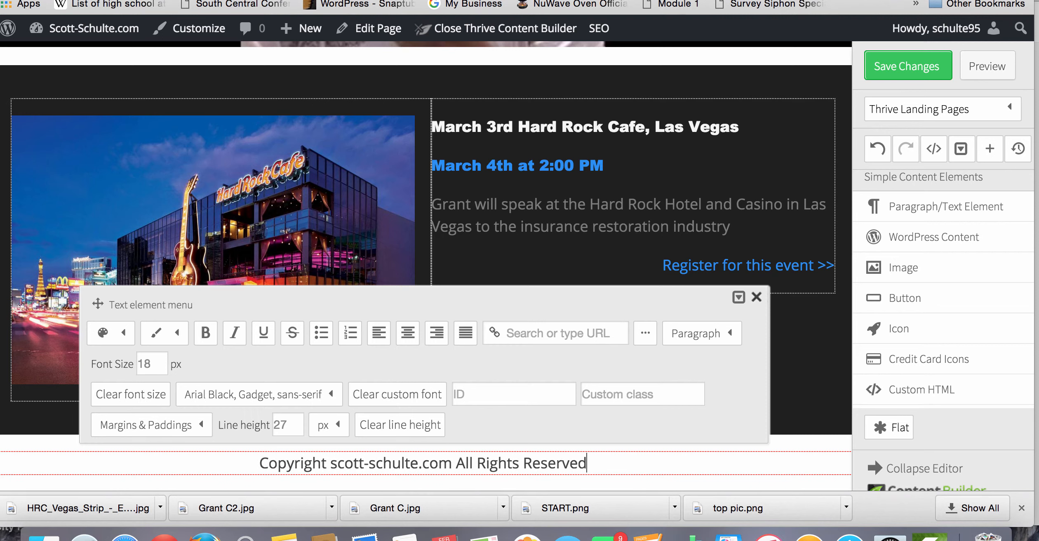
left_click(758, 299)
left_click(897, 66)
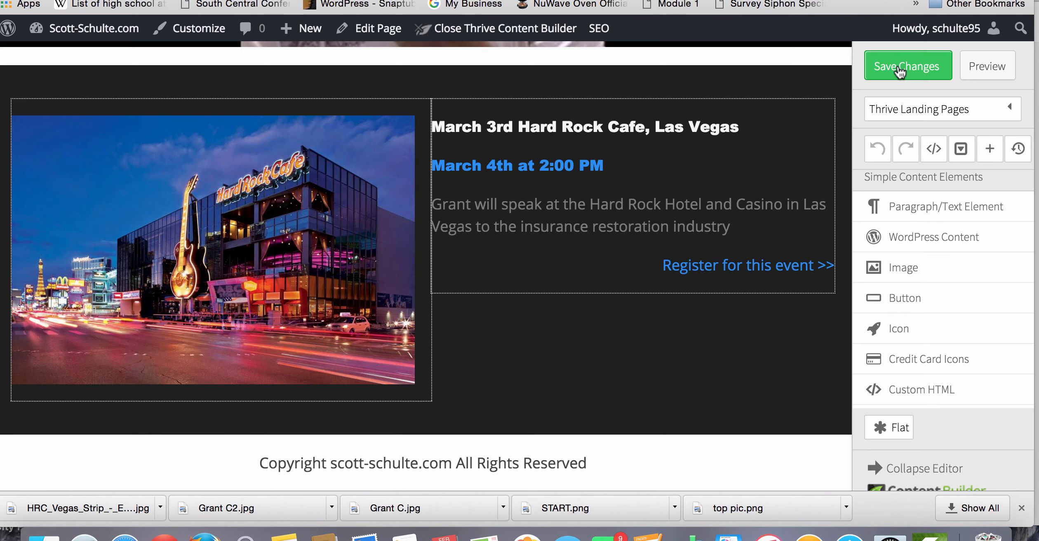
Open the preview of the saved landing page.
scroll(617, 283, "up", 2)
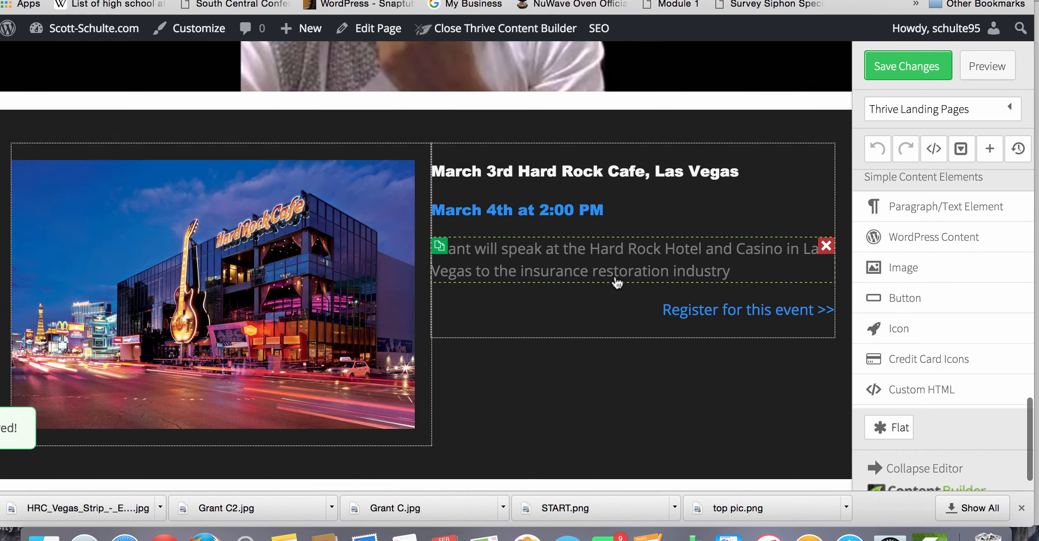
scroll(617, 282, "up", 10)
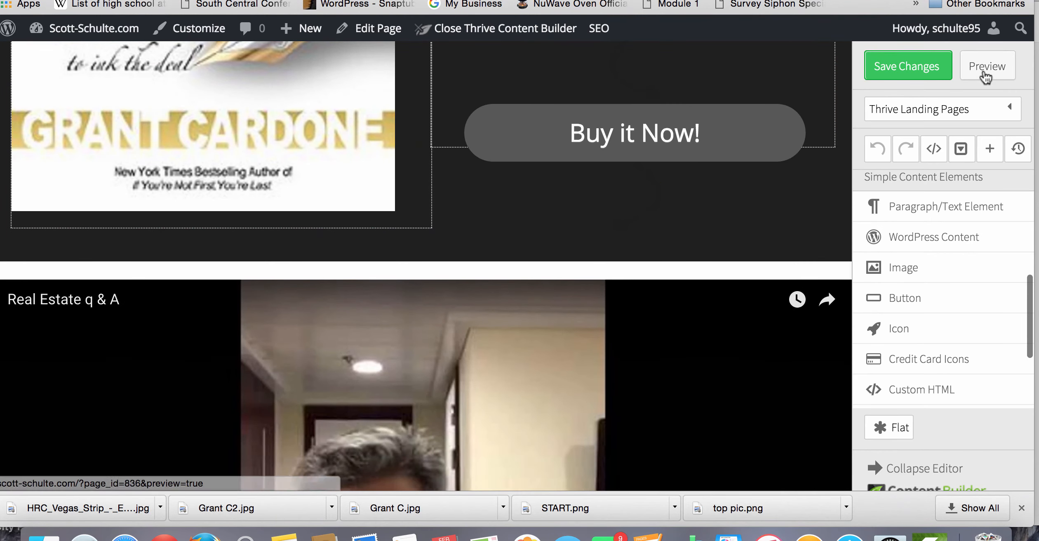
left_click(985, 72)
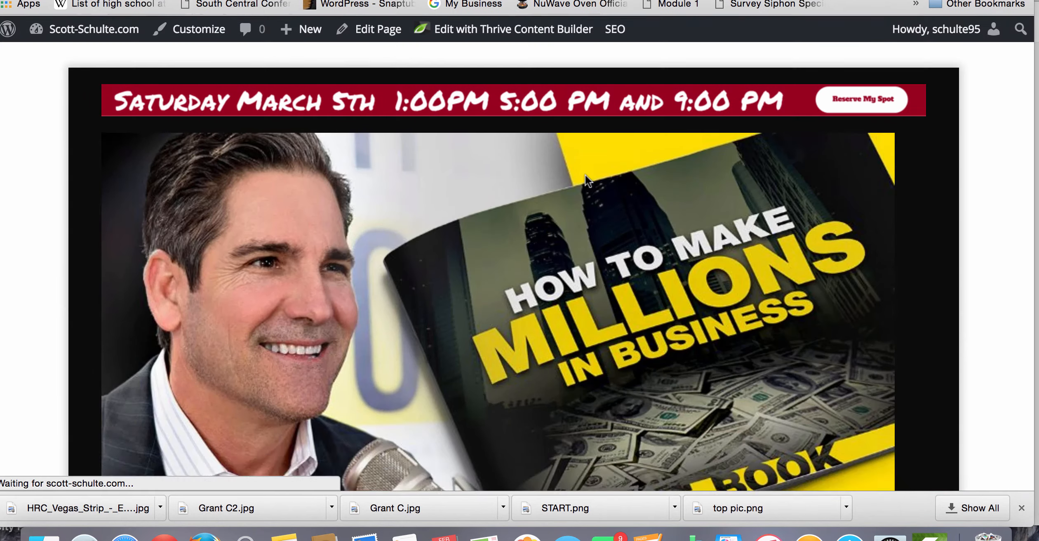
Review the full landing page preview from the header banner down to the copyright footer, and return to the beginning of the page.
scroll(583, 159, "down", 5)
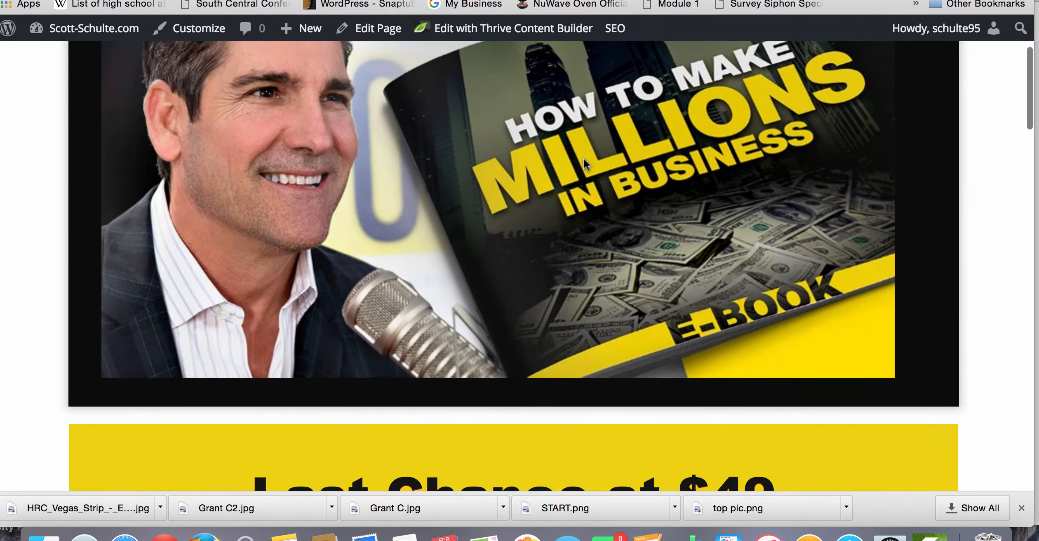
scroll(583, 157, "down", 15)
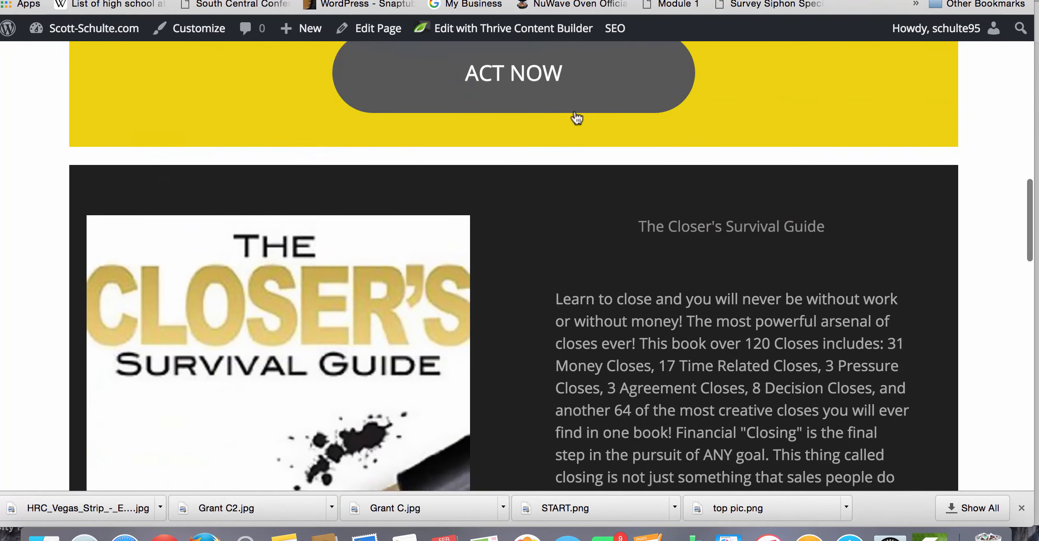
scroll(576, 118, "down", 10)
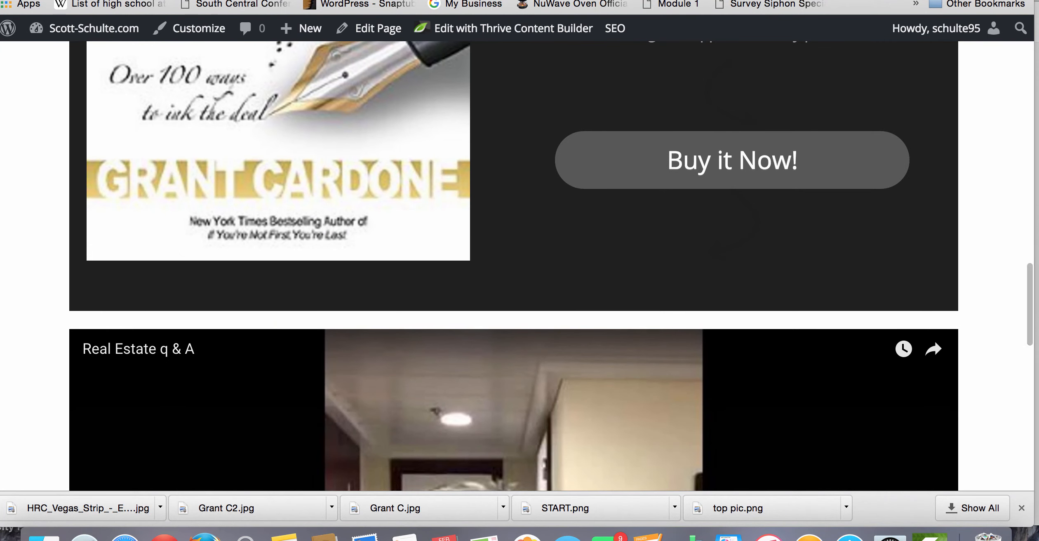
scroll(644, 256, "down", 4)
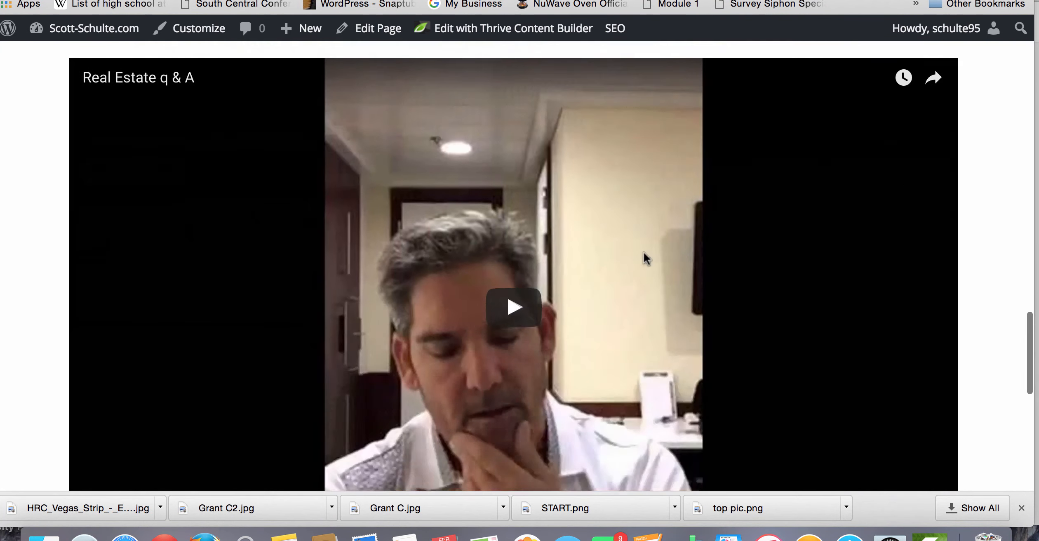
scroll(643, 253, "down", 15)
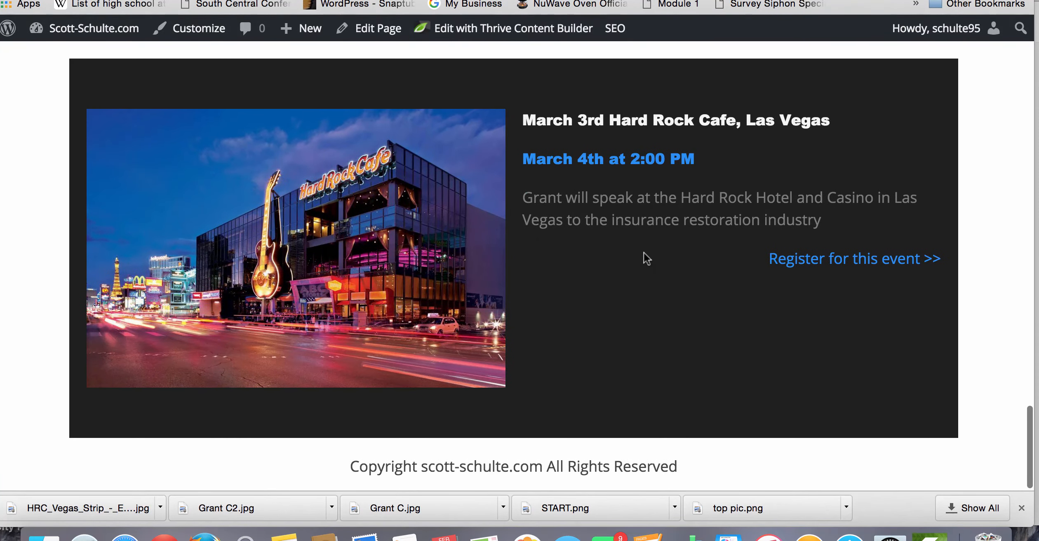
scroll(644, 252, "up", 20)
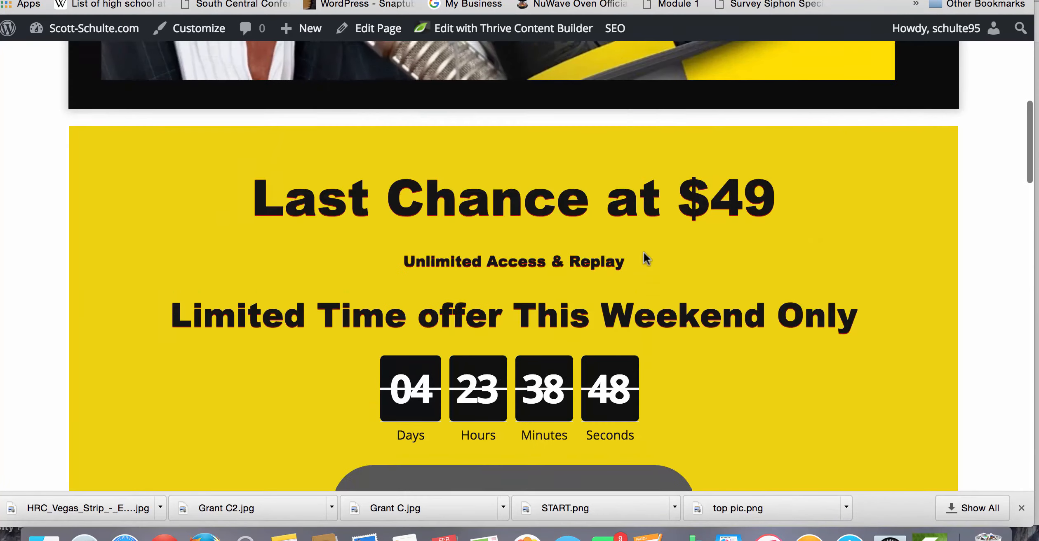
scroll(644, 253, "up", 10)
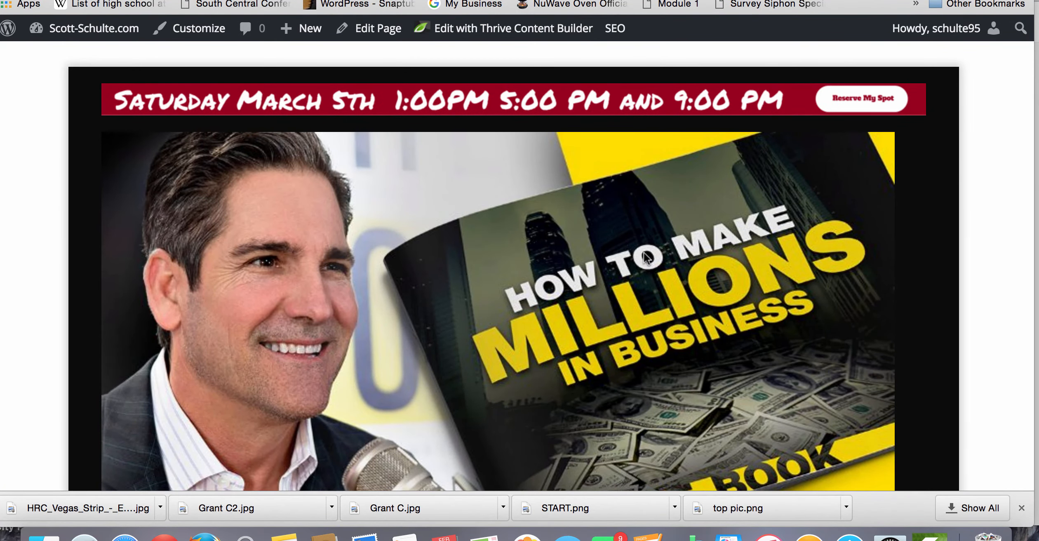